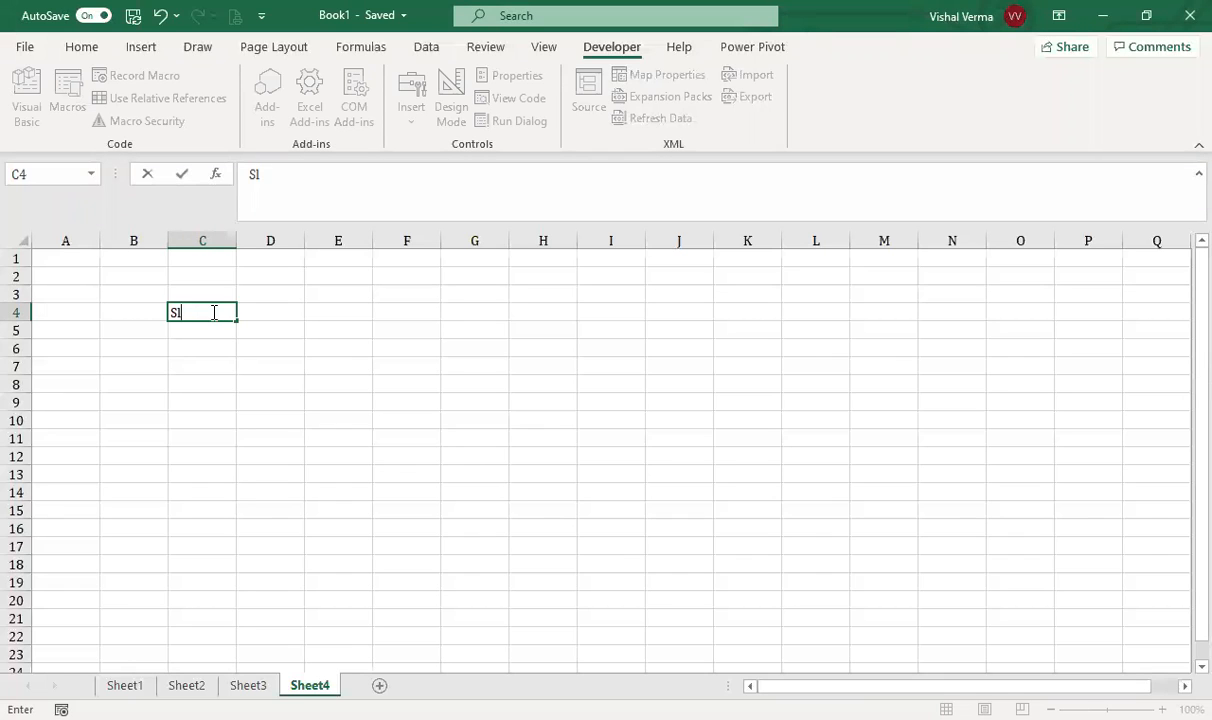
Enter the header Sales Persons in C4 and autofit column C to its text.
key(BackSpace)
text(ales Persons)
key(Return)
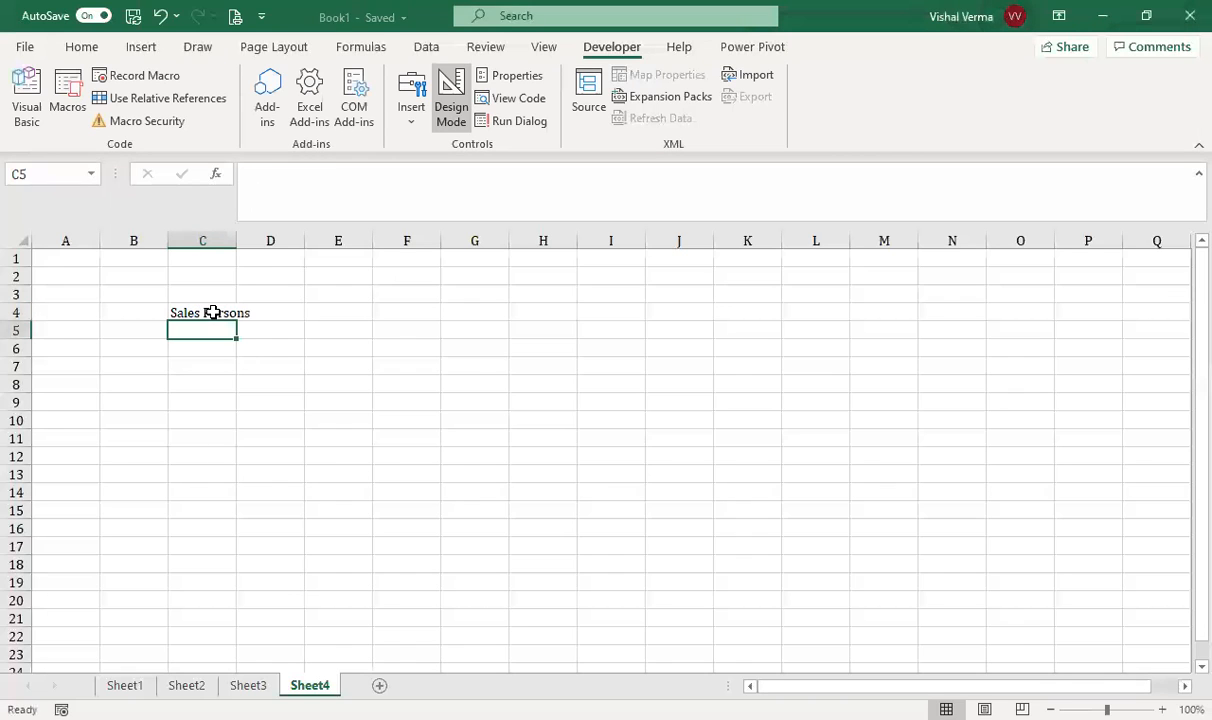
double_click(240, 236)
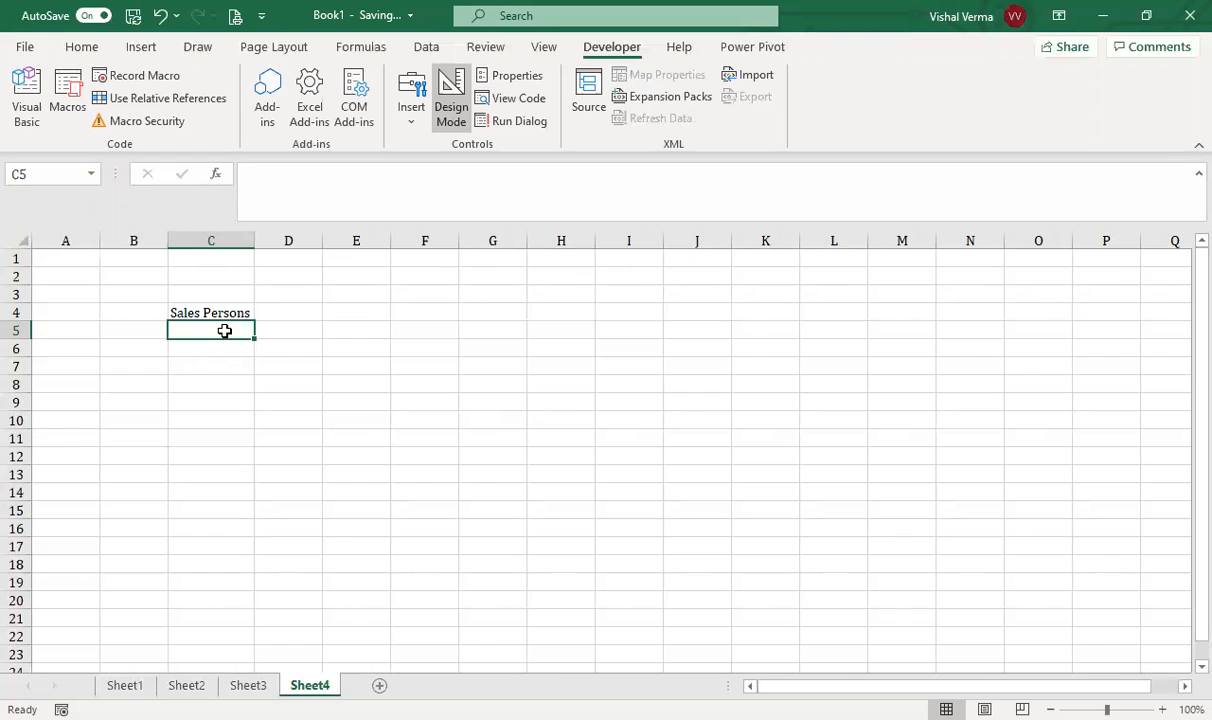
List the six salespeople's first names in C5:C10, one per row under the Sales Persons header.
text(Ram)
key(Return)
text(Shyam)
key(Return)
text(Sita)
key(Return)
text(Gita)
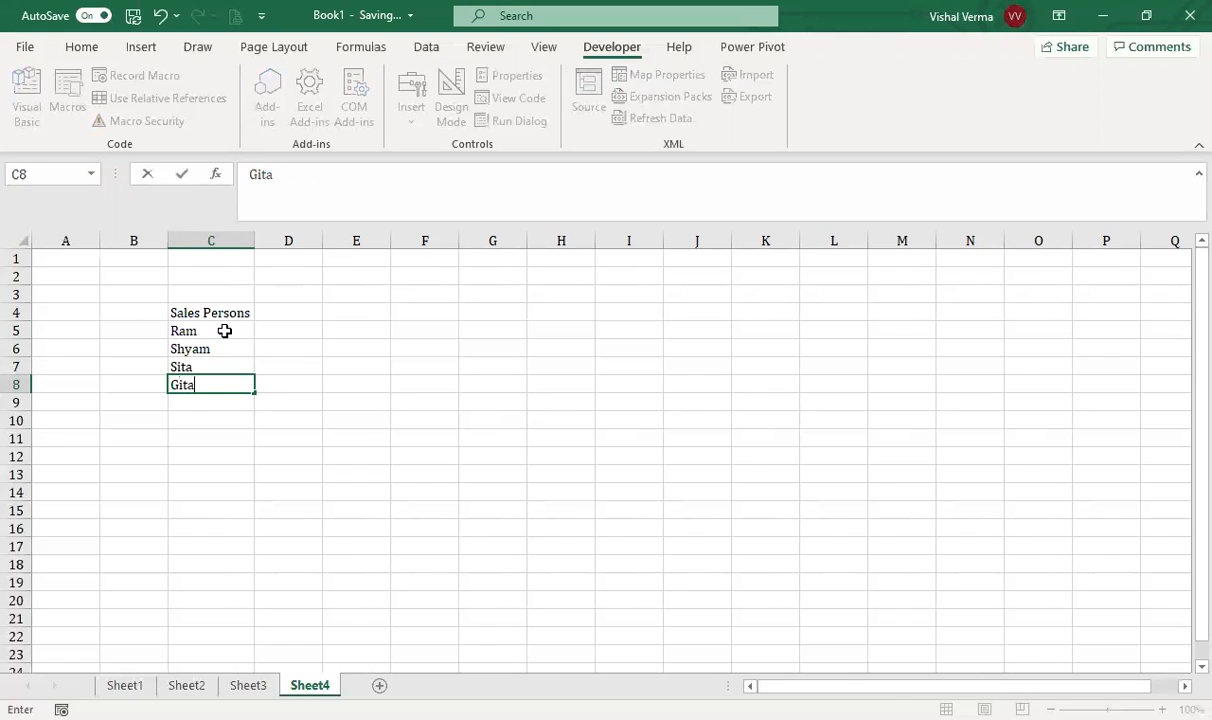
key(Return)
text(Pawan)
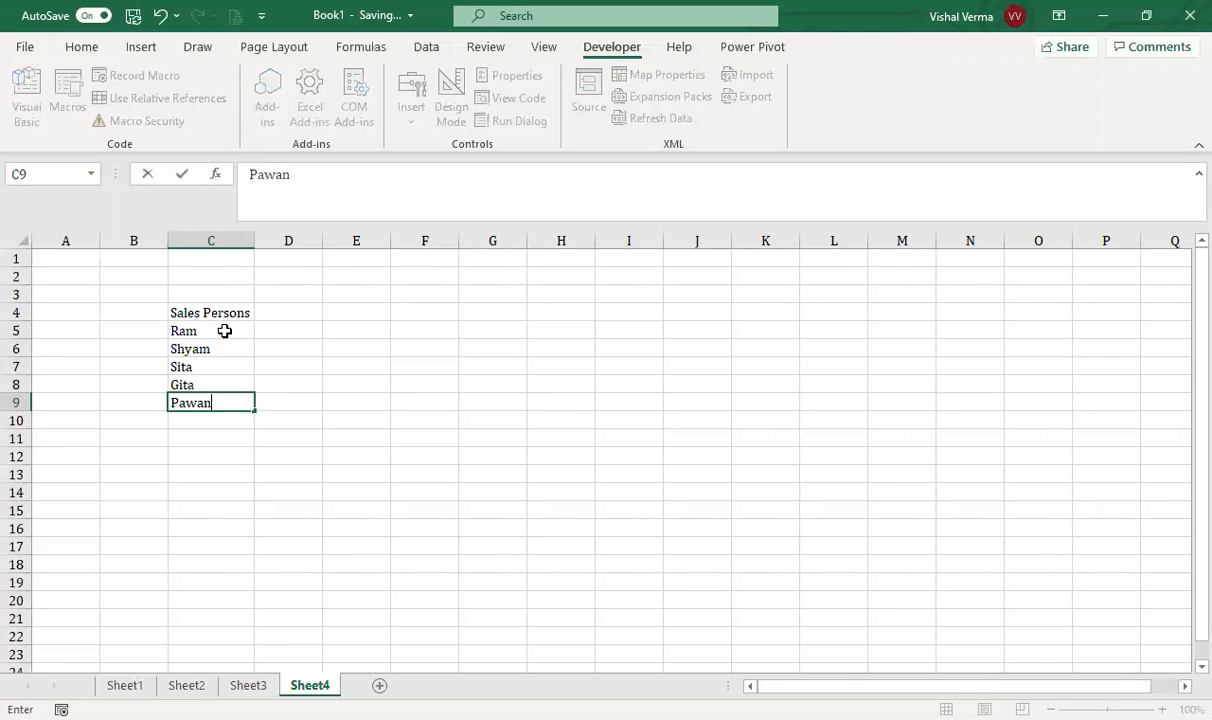
key(Return)
text(Rohan)
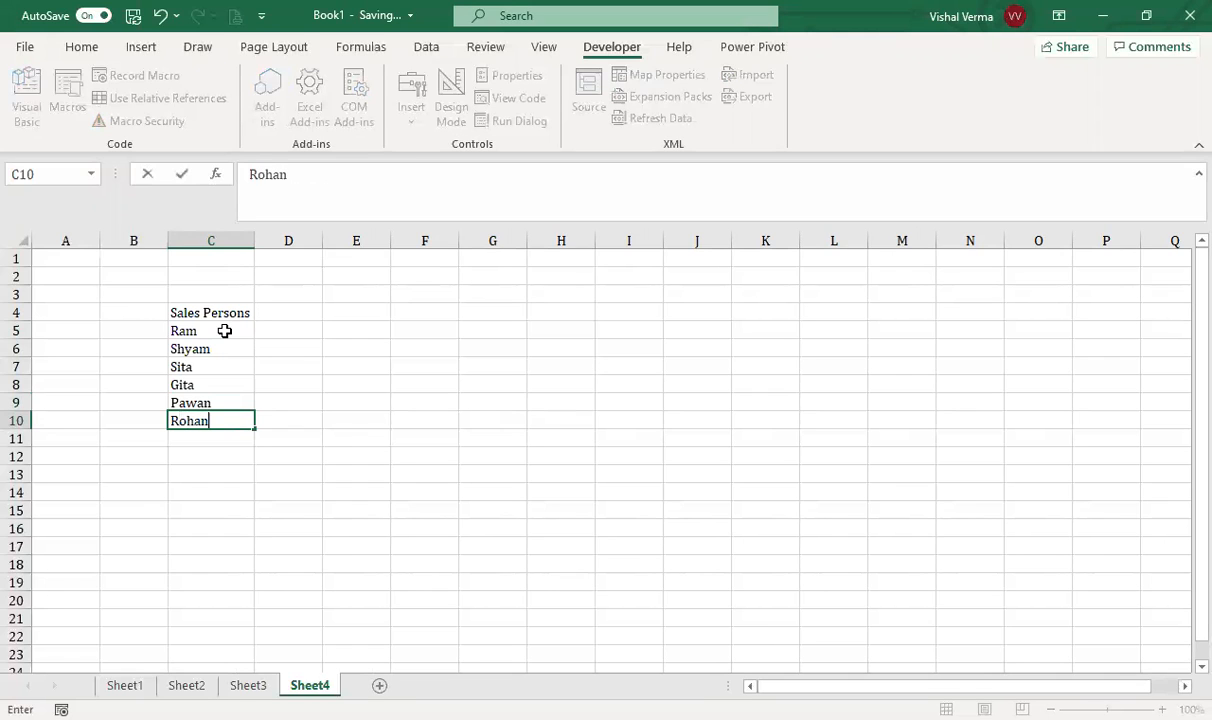
key(Return)
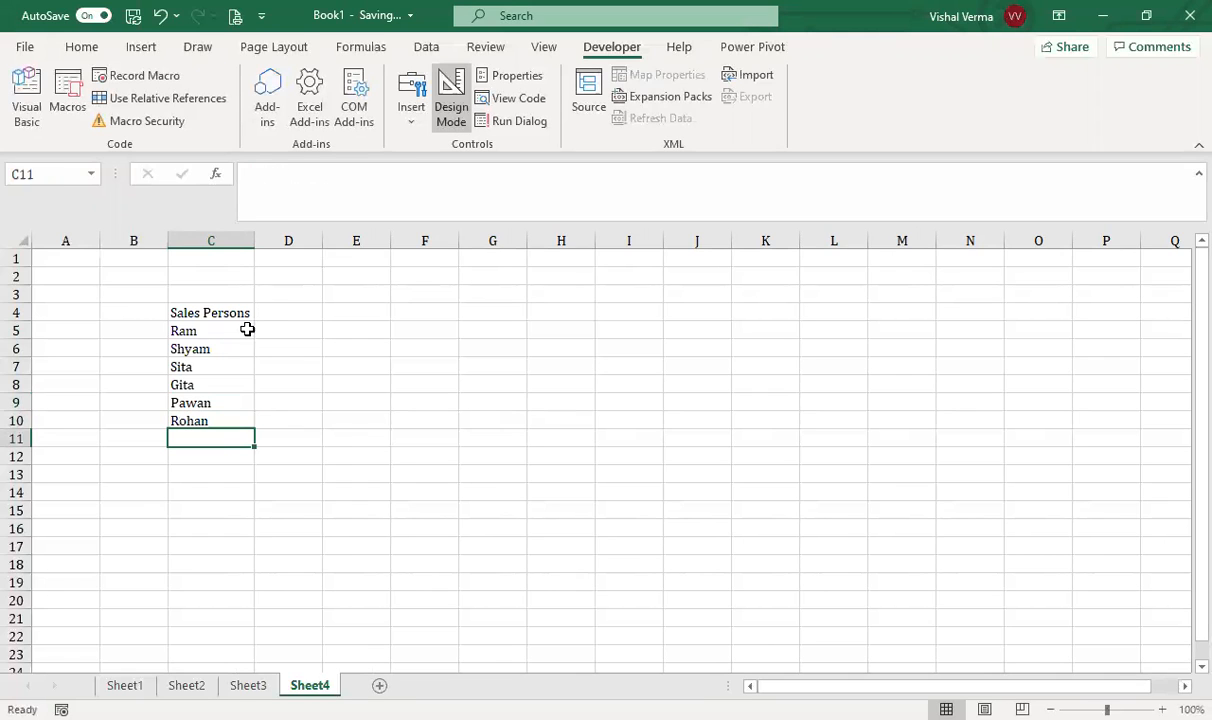
Enter the header Pencils in D4 beside the Sales Persons header.
click(294, 312)
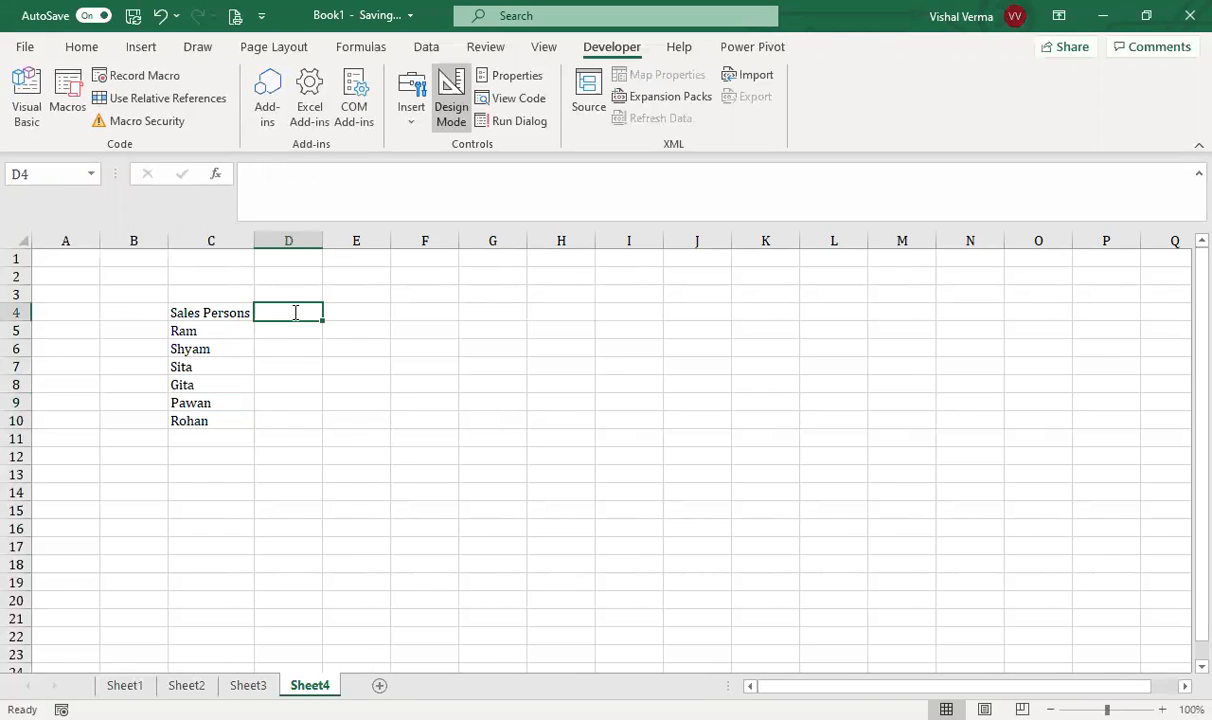
text(Pence)
key(BackSpace)
text(ils)
key(Return)
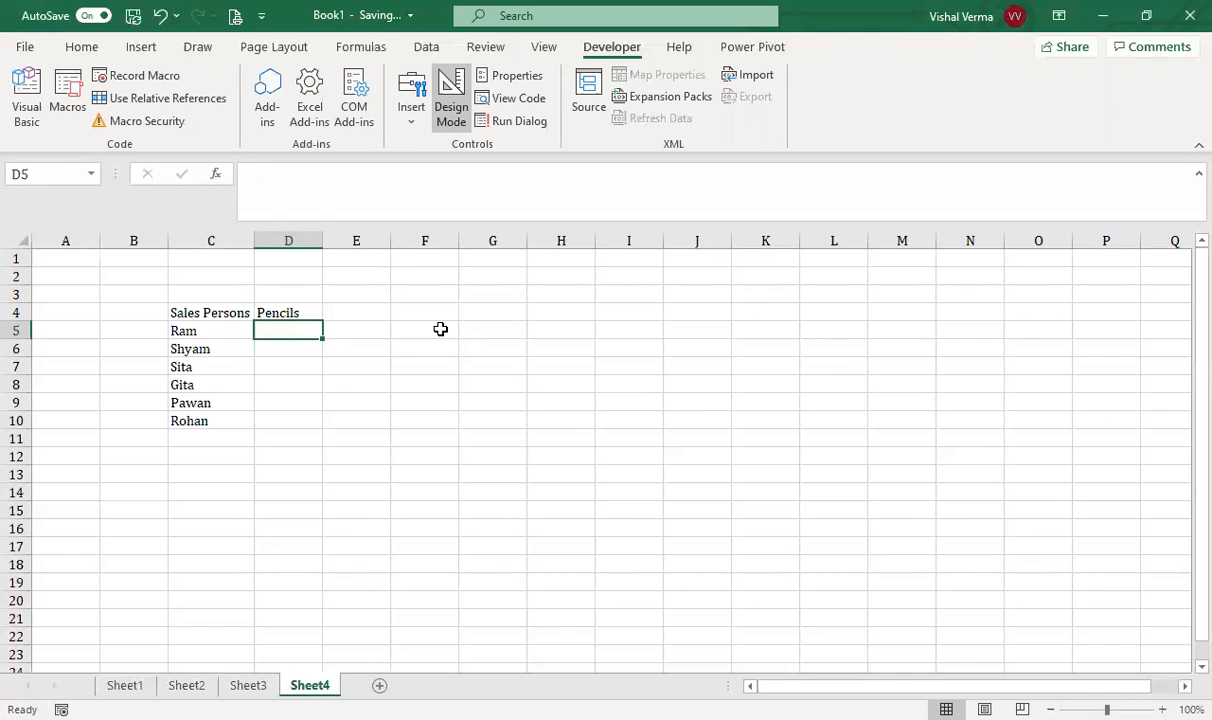
Enter the formula =RANDBETWEEN(5,20) in D5 to generate a random pencil quantity.
text(=)
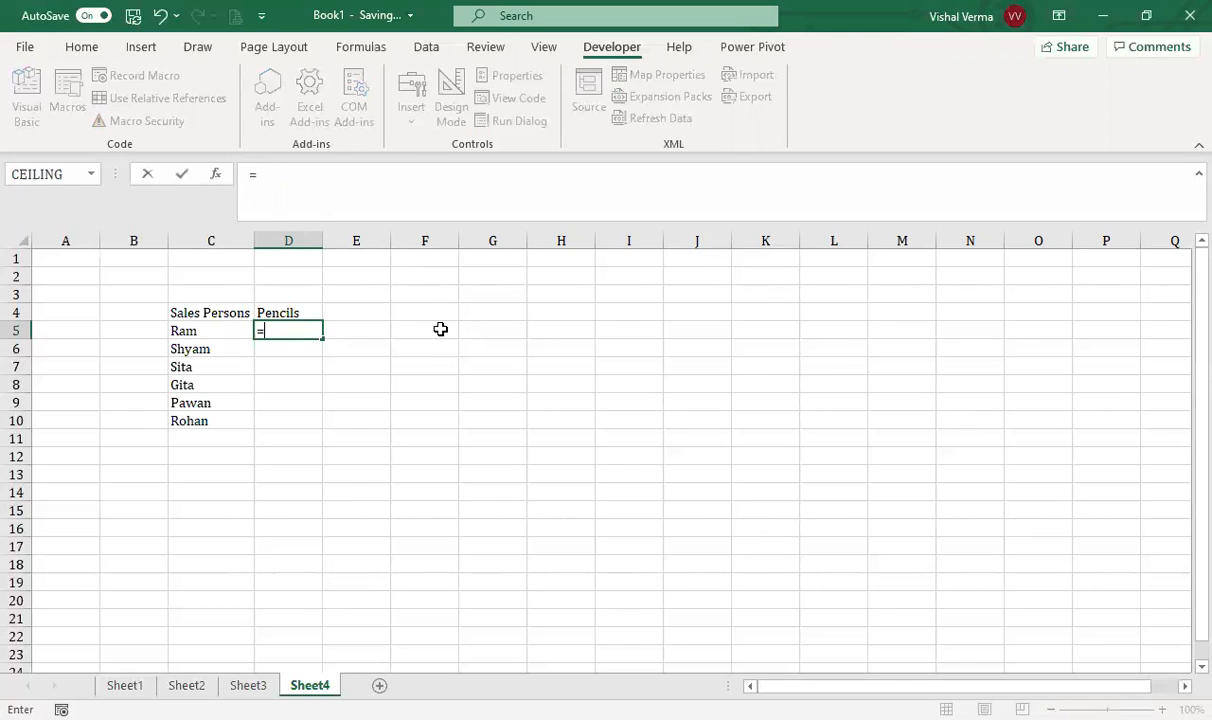
text(r)
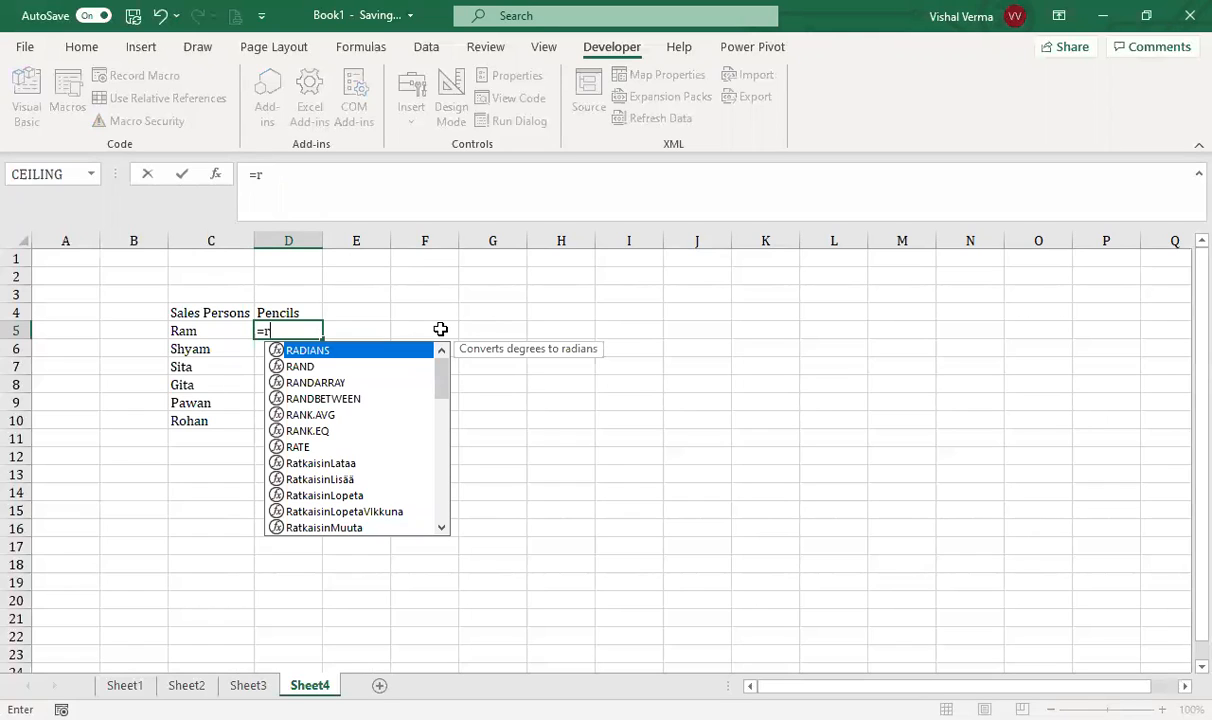
key(Down)
key(Down)
key(Down)
key(Tab)
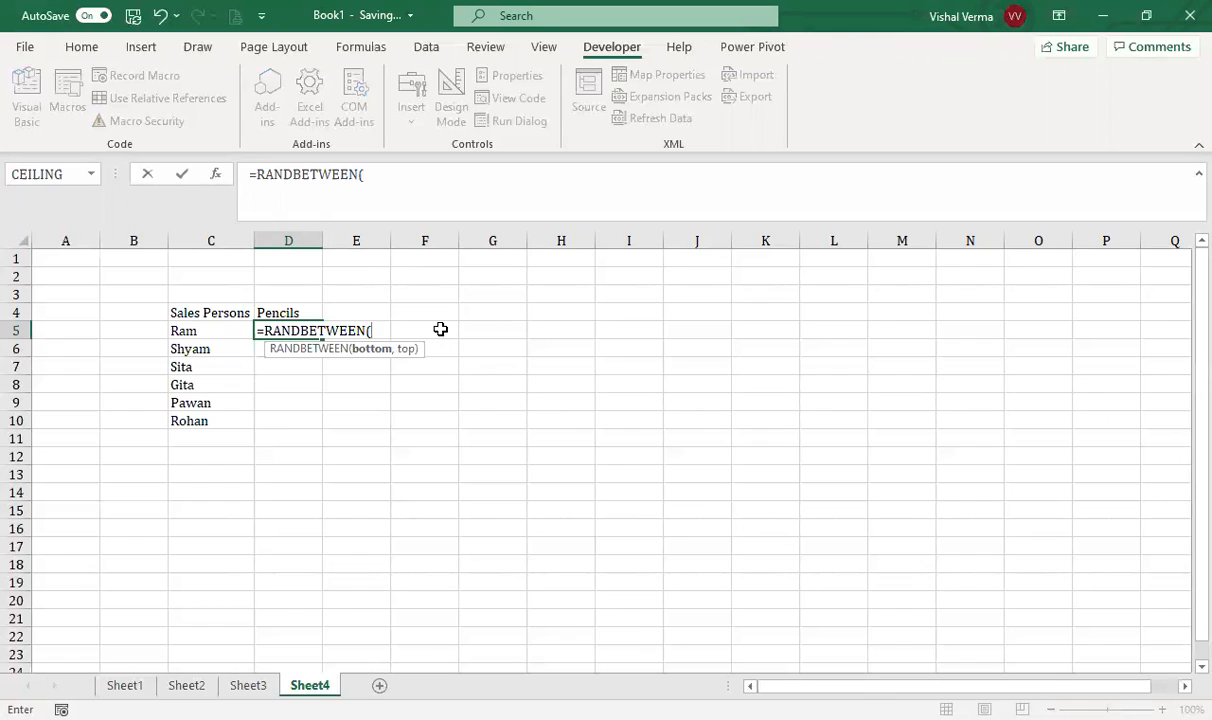
text(5,20)
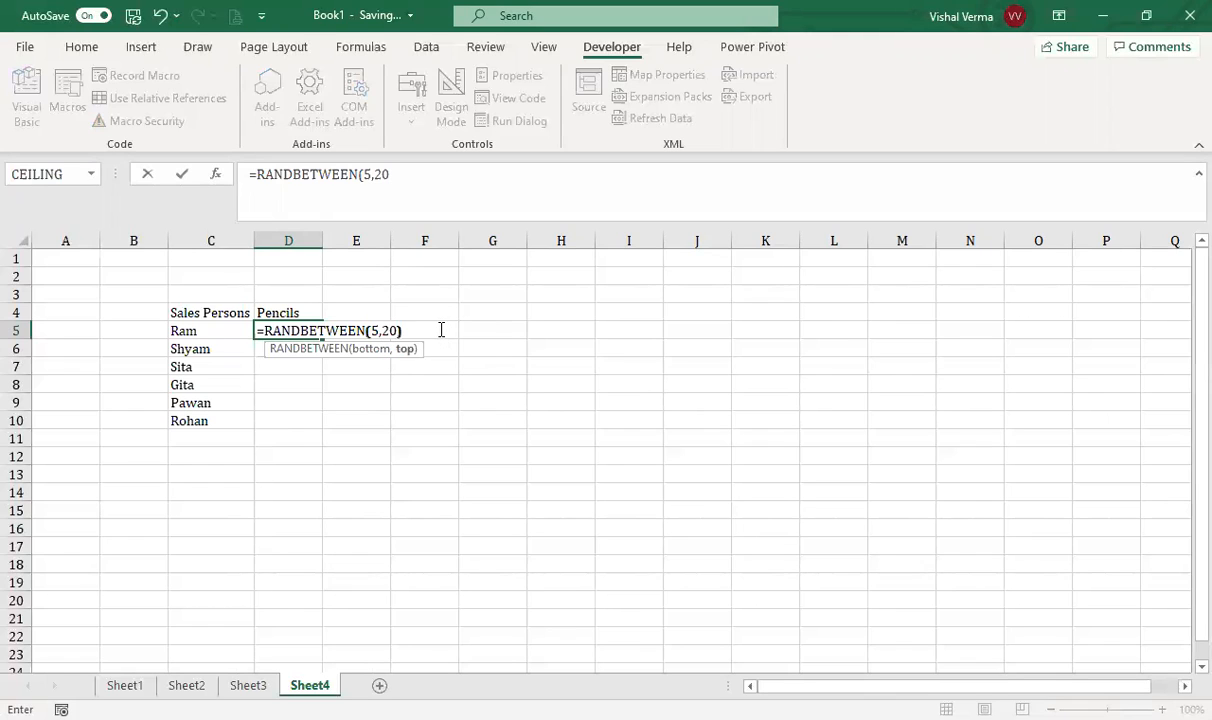
key(Return)
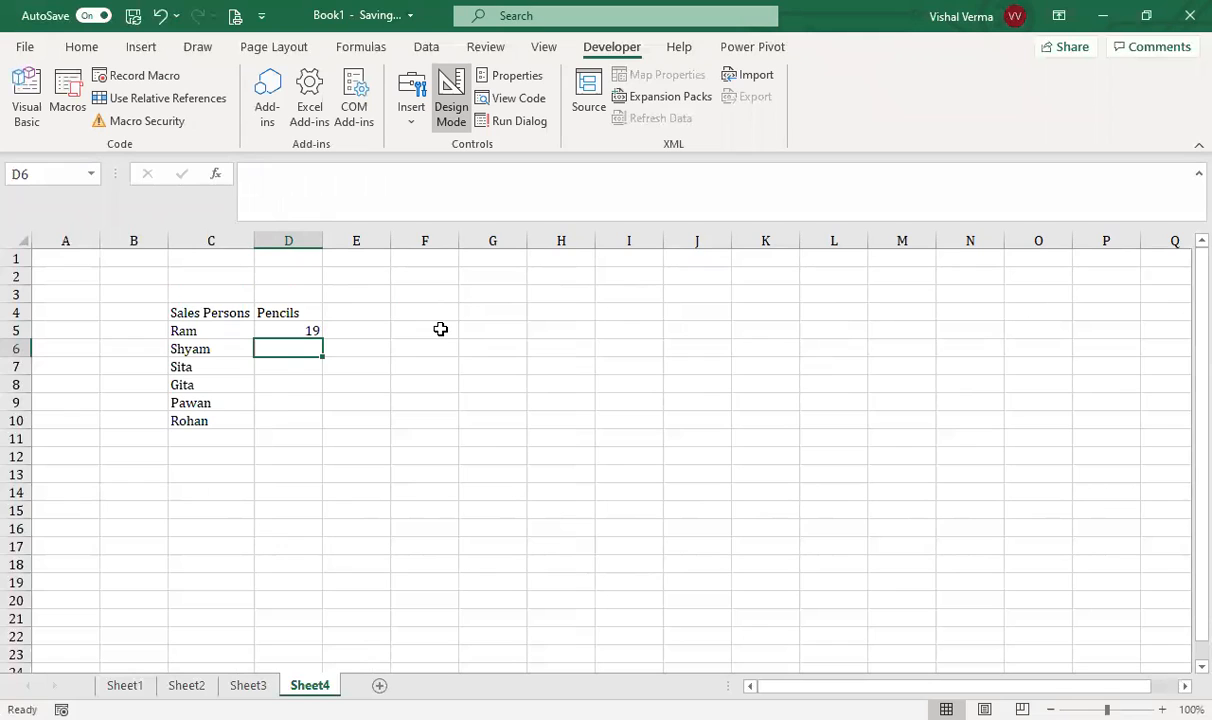
Fill the D5 formula down to D10 and replace the formulas in D5:D10 with their fixed values.
click(305, 328)
drag(323, 341, 318, 430)
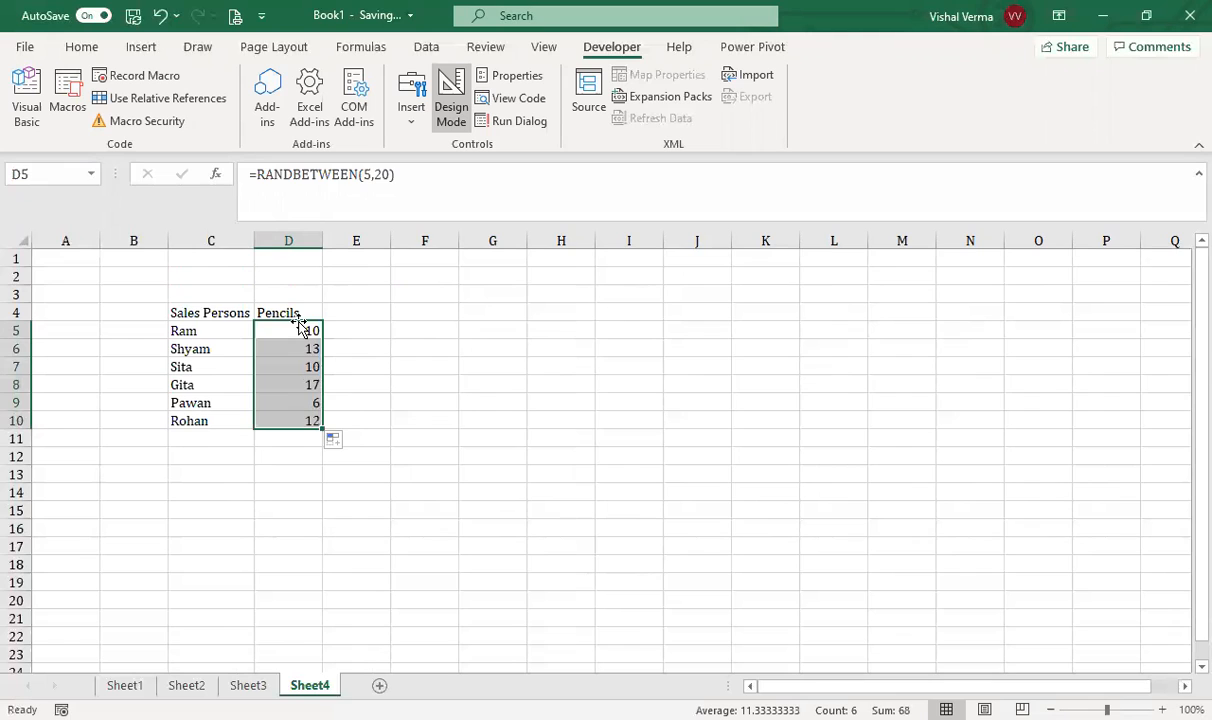
key(ctrl+c)
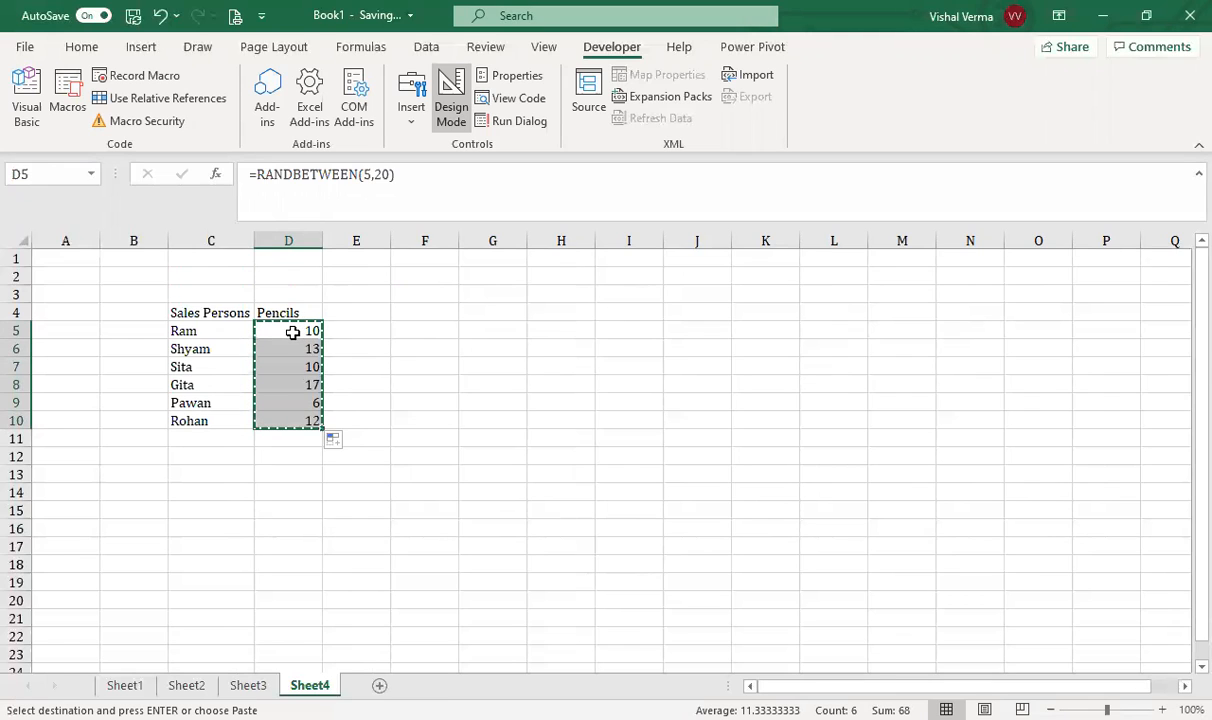
click(490, 440)
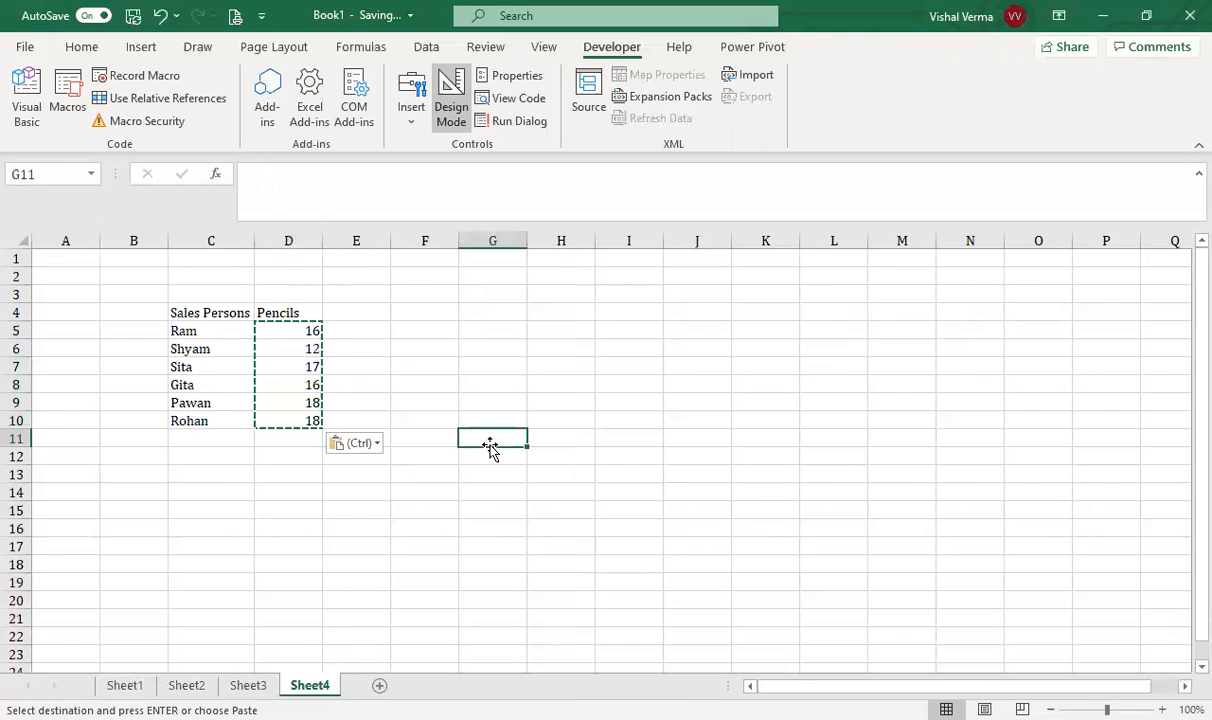
key(Escape)
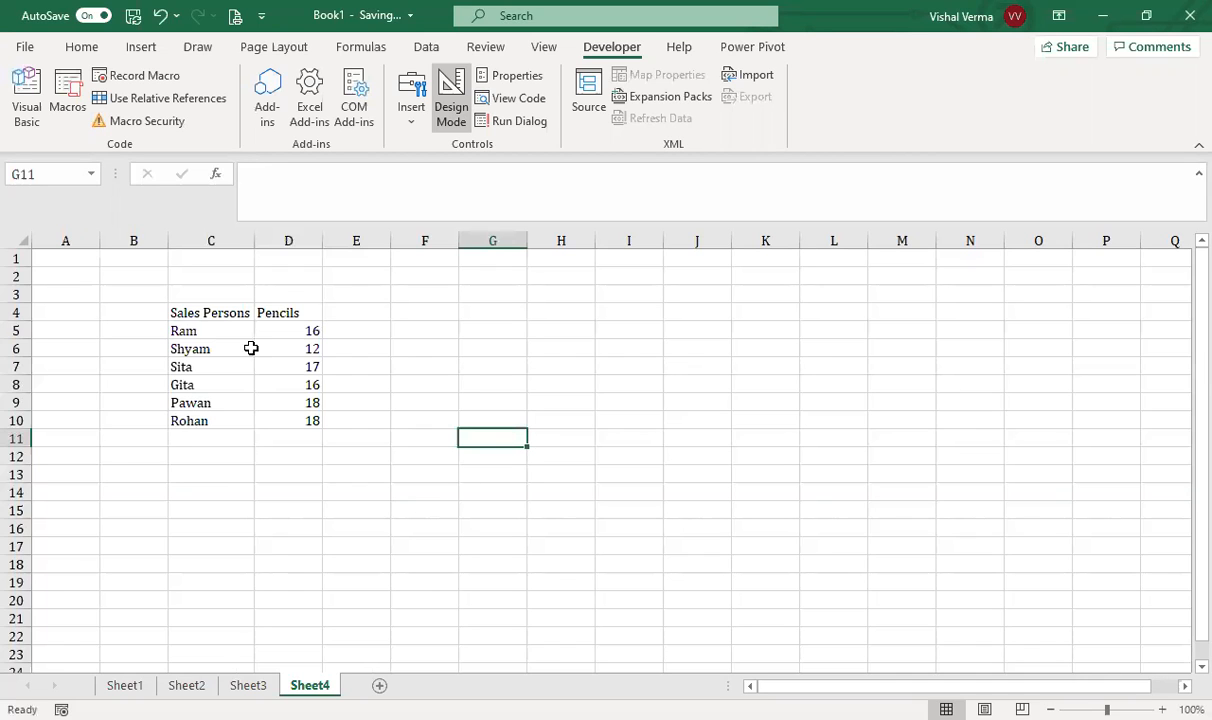
Insert a 2-D clustered bar chart from C4:D10 and place it beside the data across columns F to L.
drag(195, 314, 289, 412)
click(138, 51)
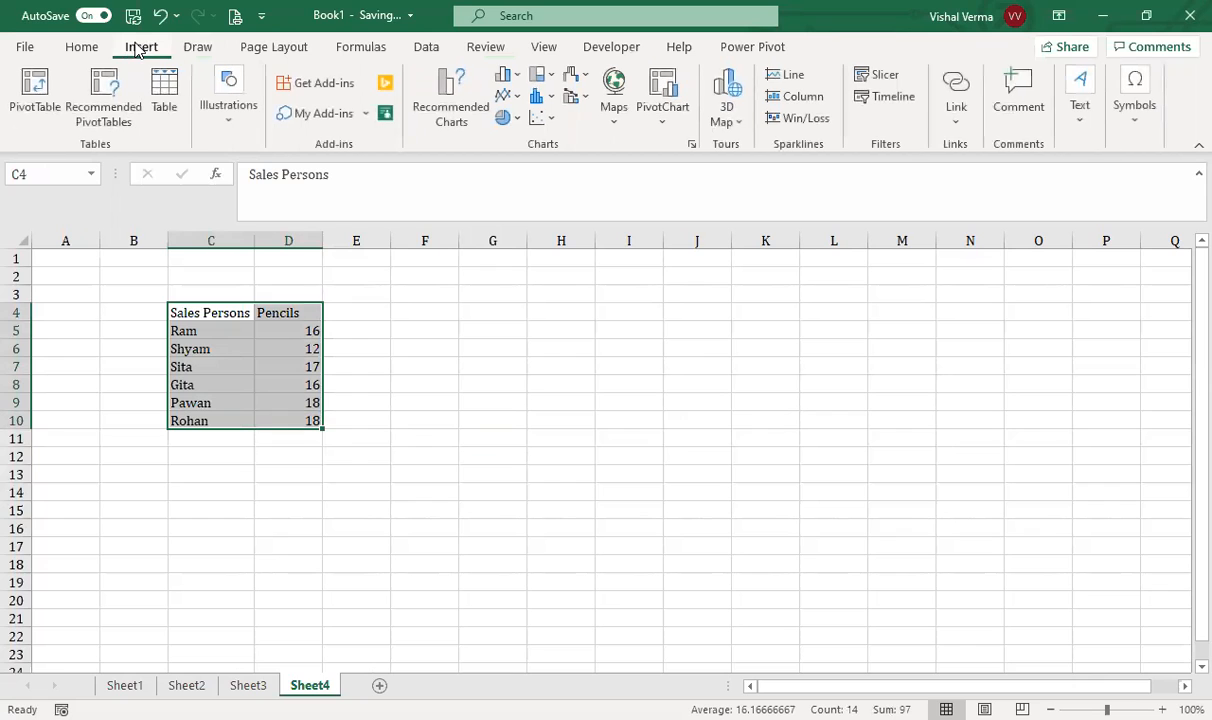
click(517, 80)
click(500, 316)
drag(659, 340, 665, 305)
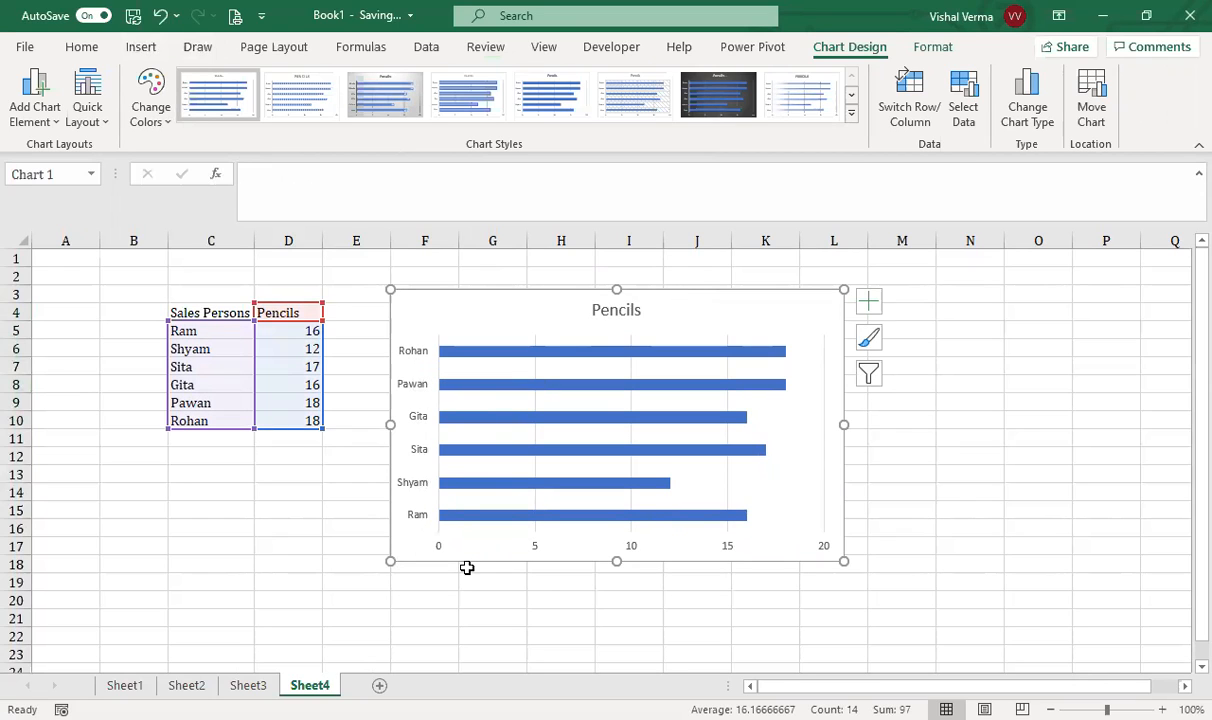
Delete the horizontal value axis and the Pencils title from the bar chart.
click(438, 548)
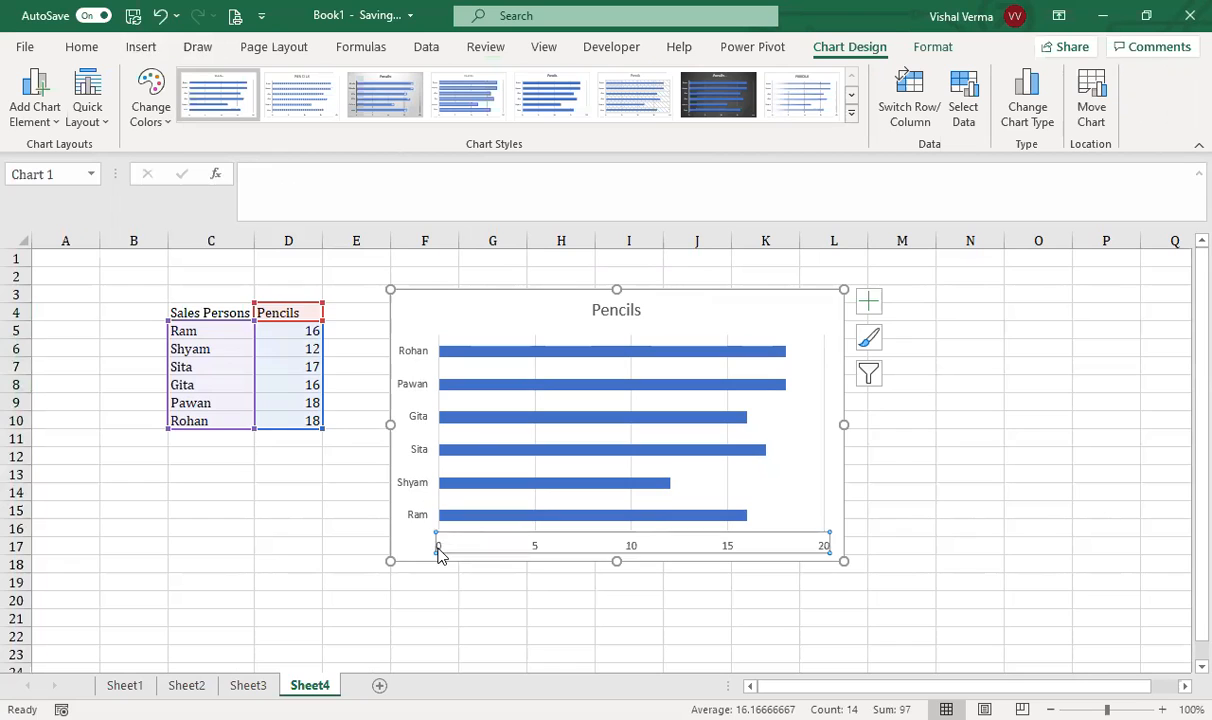
key(Delete)
click(626, 306)
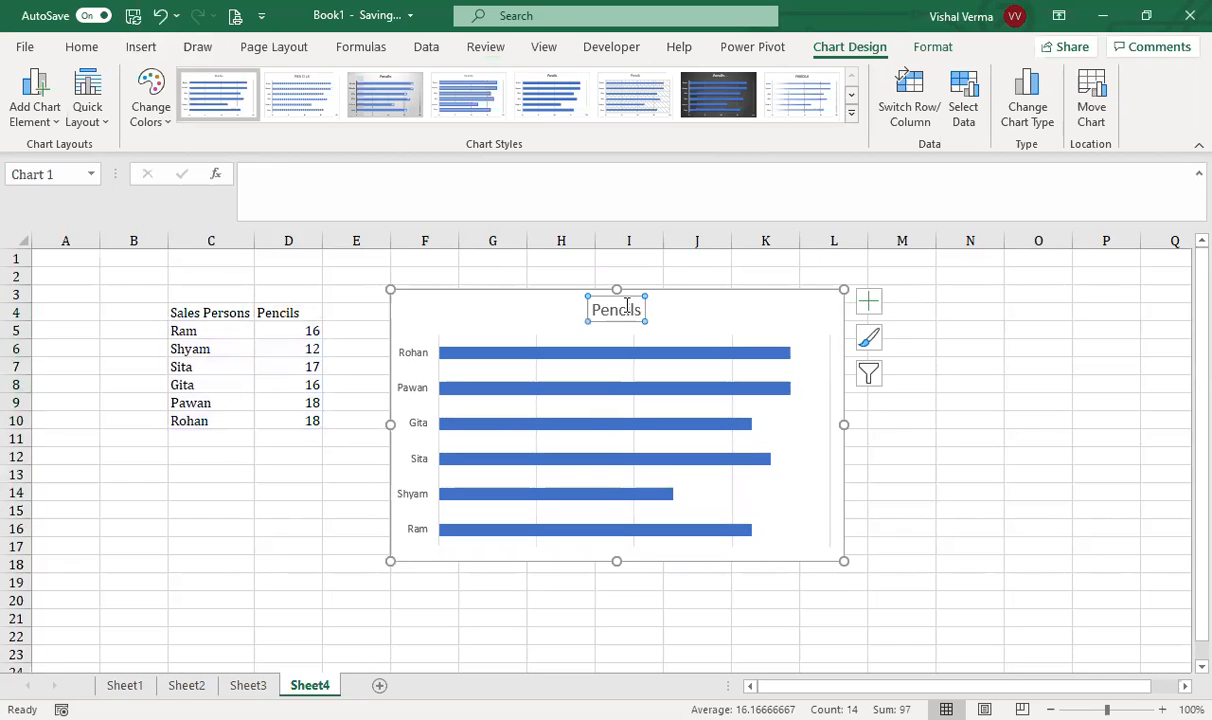
key(Delete)
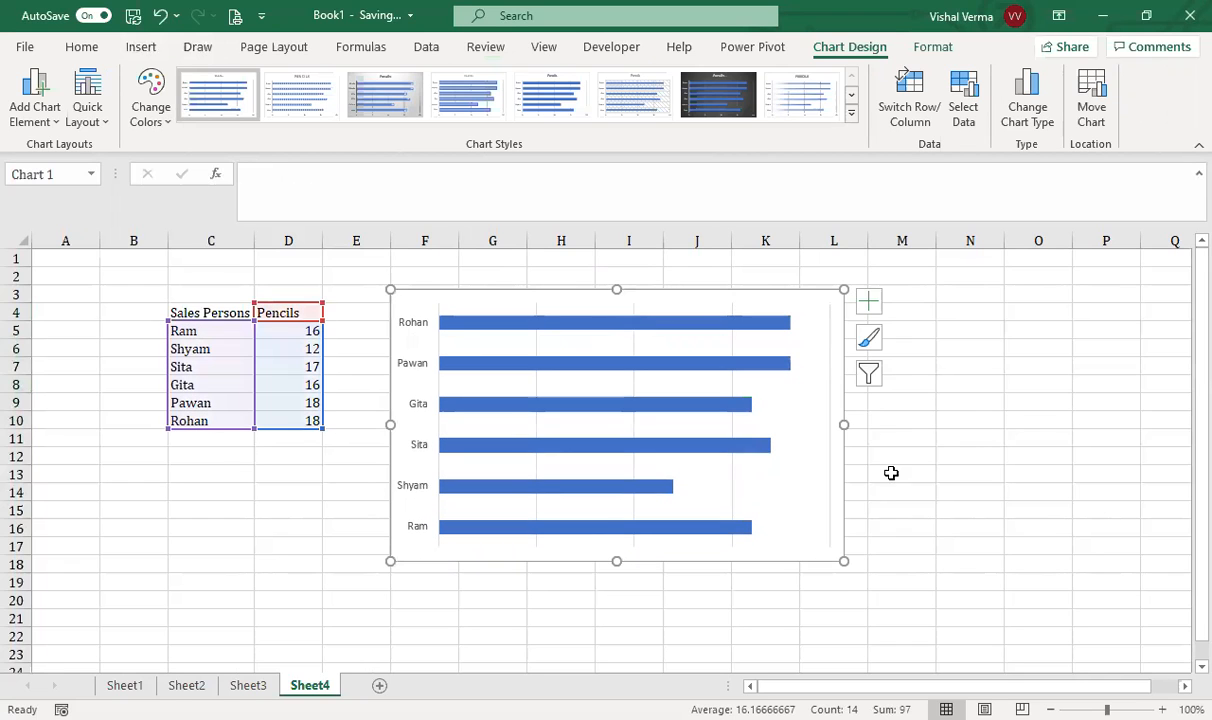
click(855, 530)
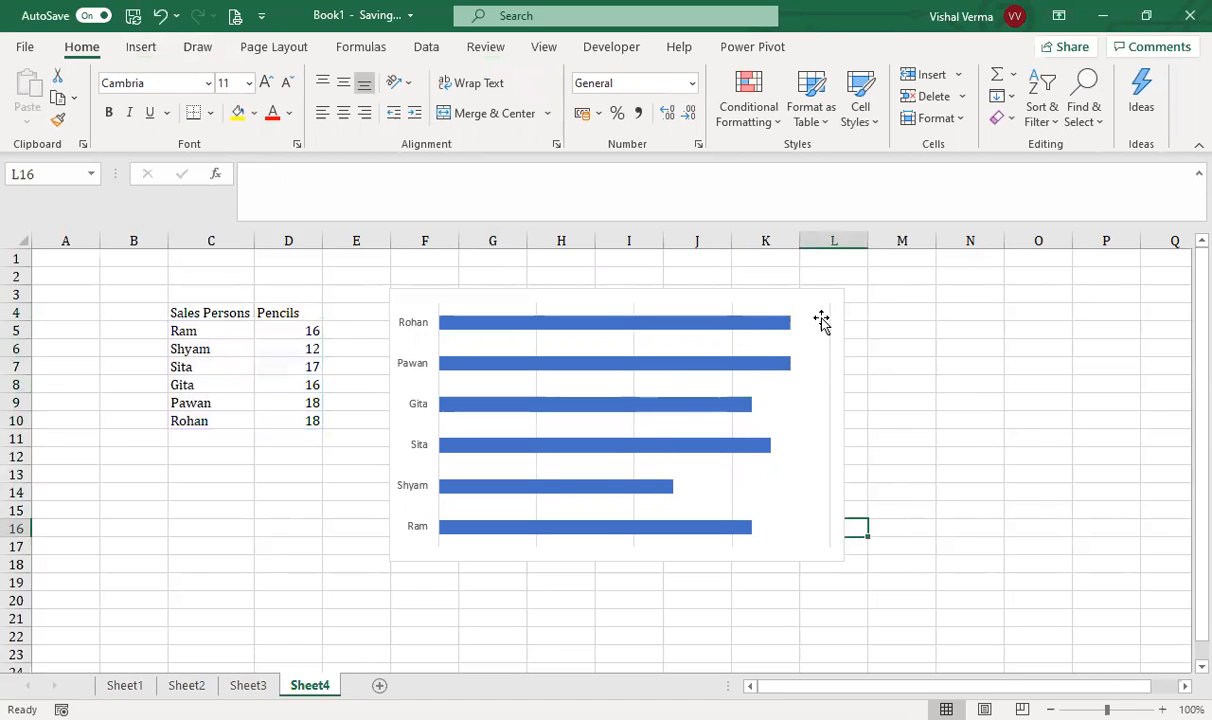
Set the fill of the chart's bar series to Picture or texture fill.
click(758, 326)
double_click(758, 332)
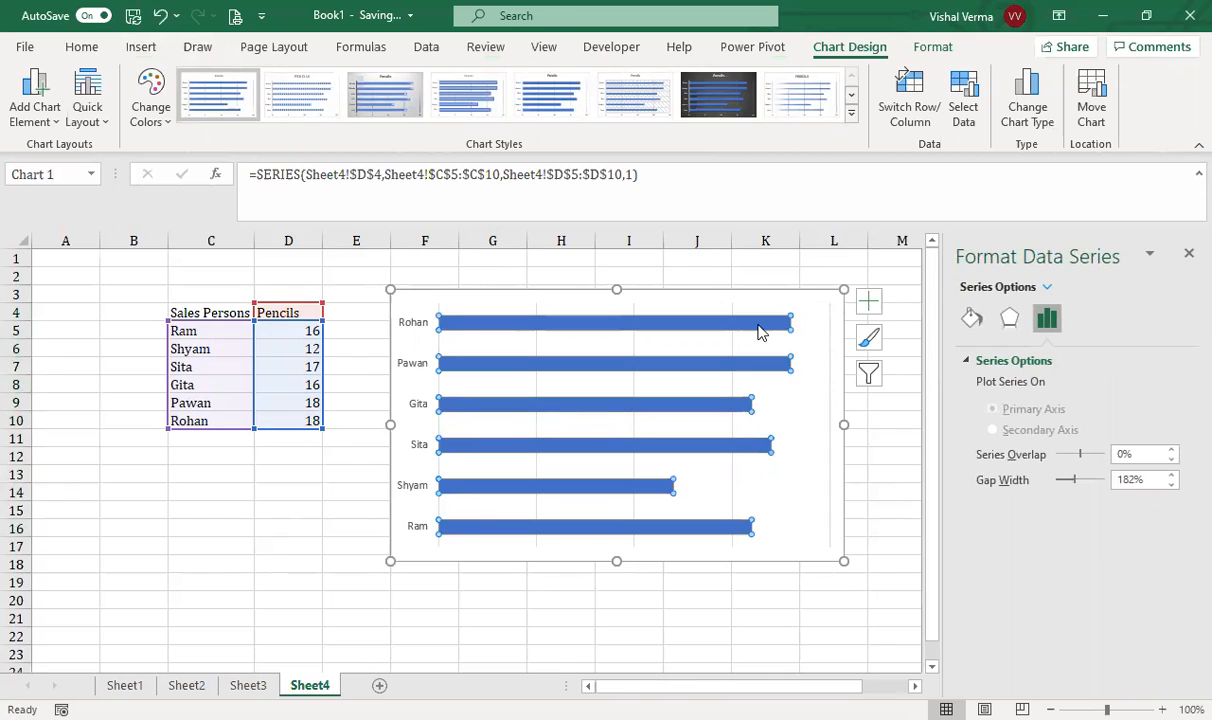
click(973, 318)
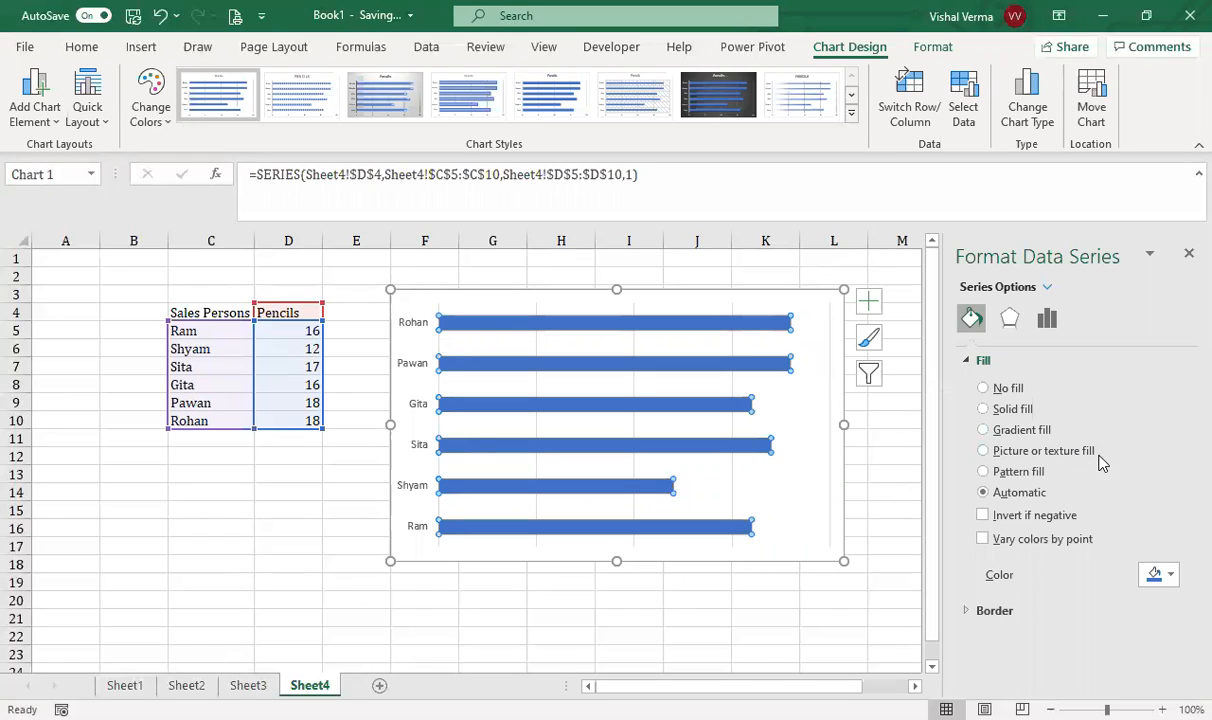
click(983, 451)
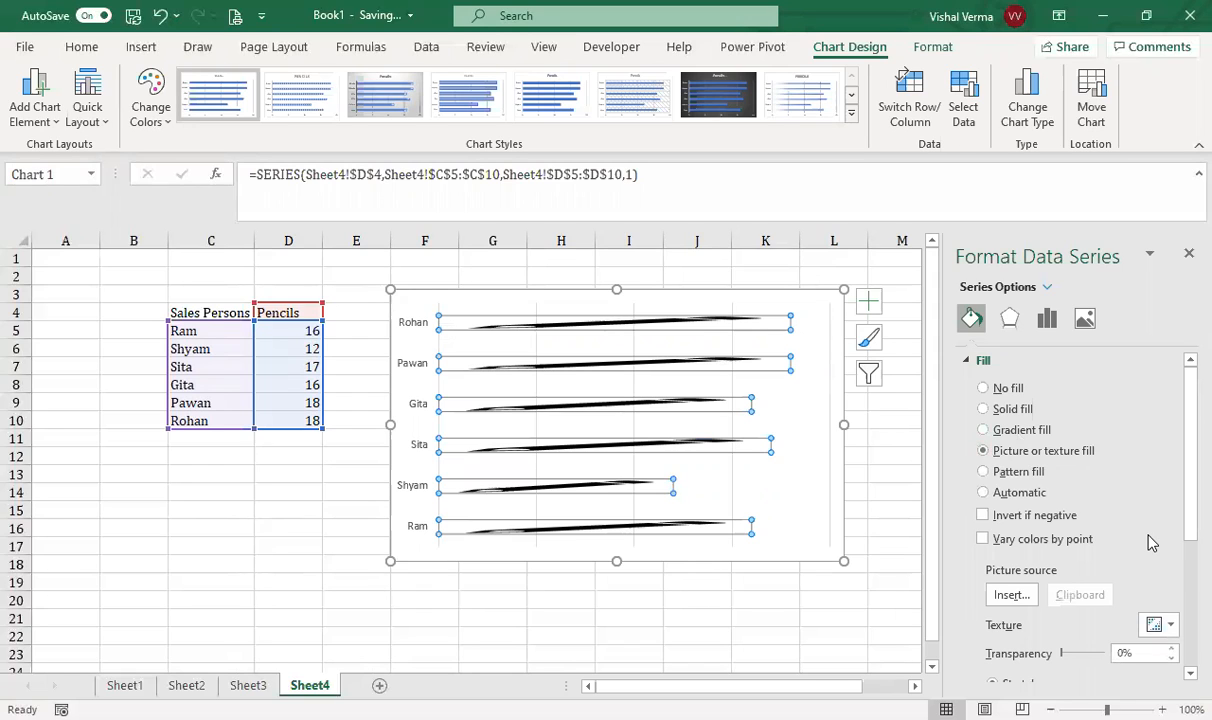
Search the icon collection for "pencil" and insert the solid light bulb with pencil icon as the bars' picture fill.
scroll(1148, 542, down, 1)
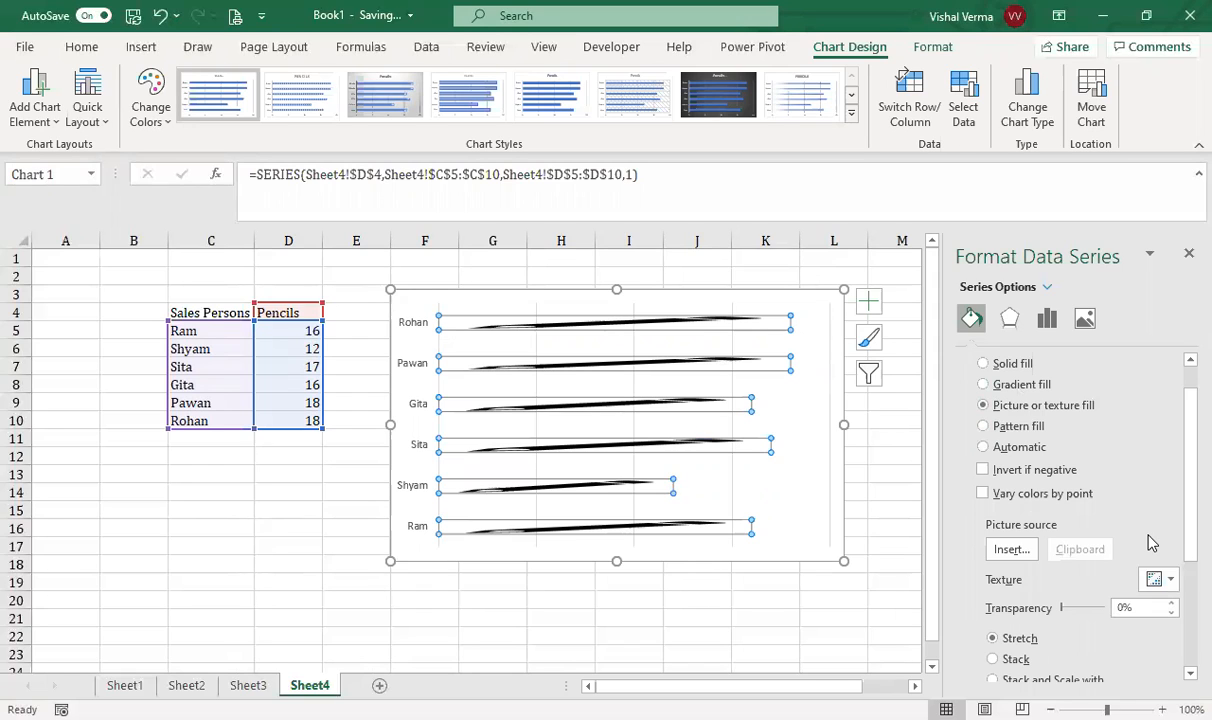
click(1012, 552)
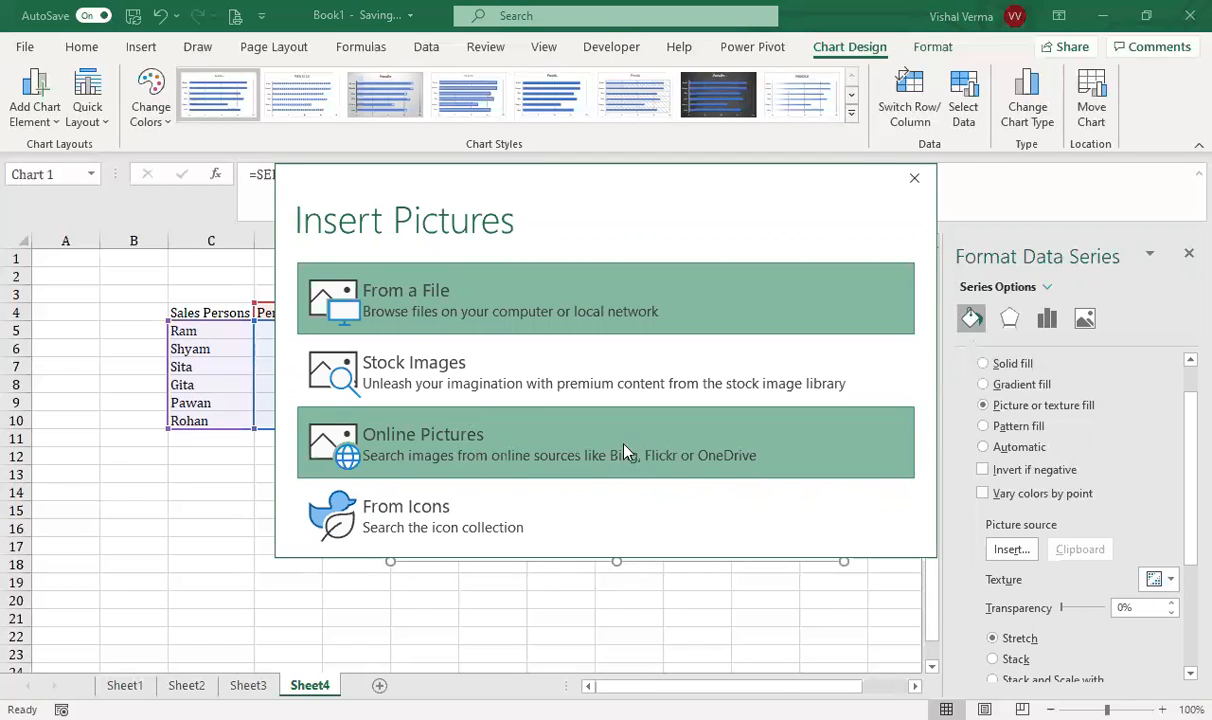
click(463, 528)
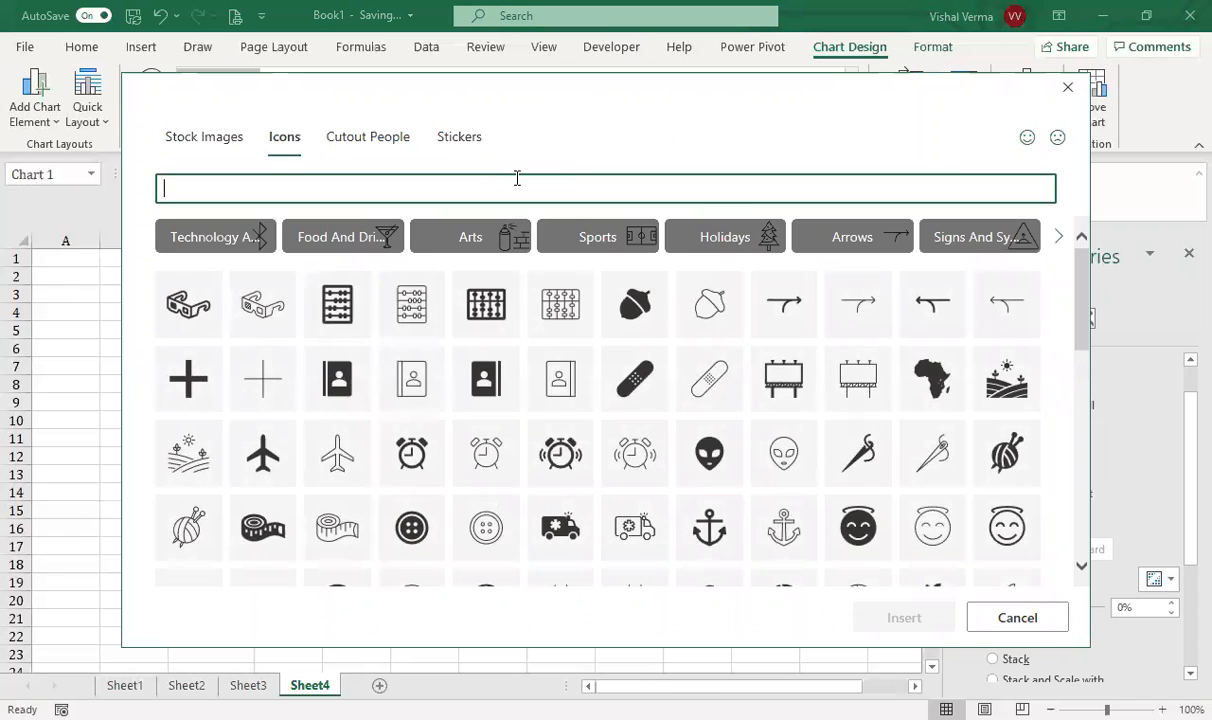
text(penc)
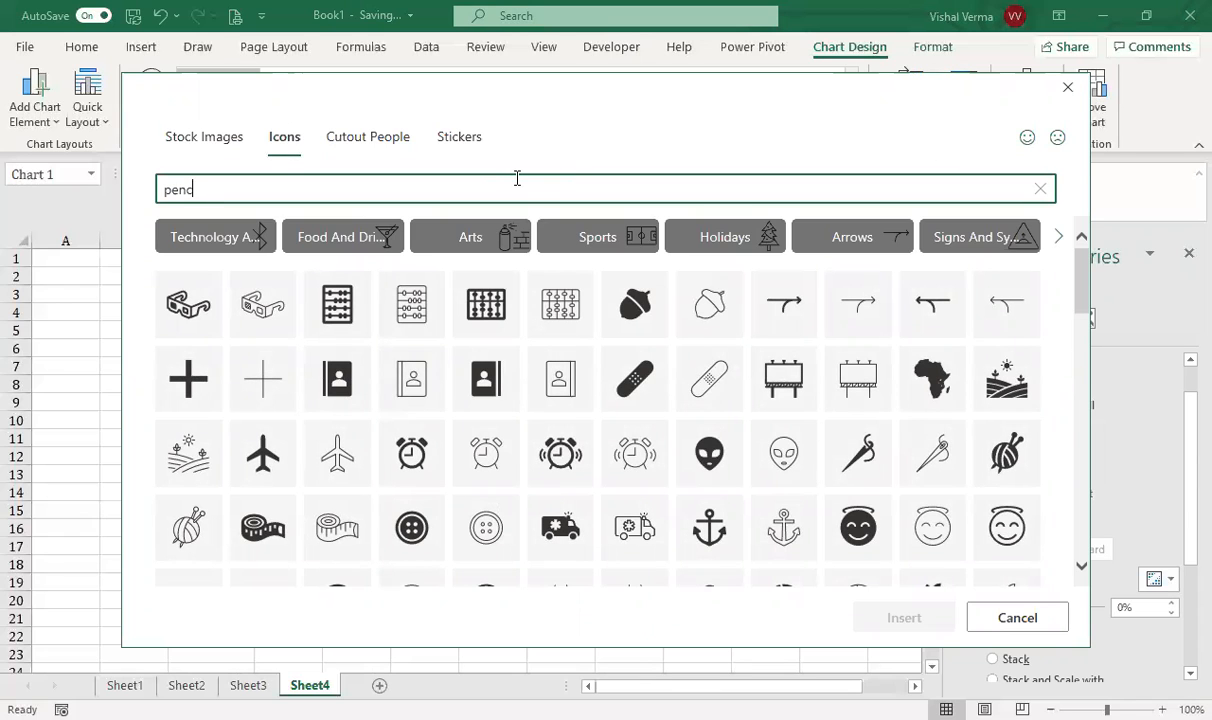
text(il)
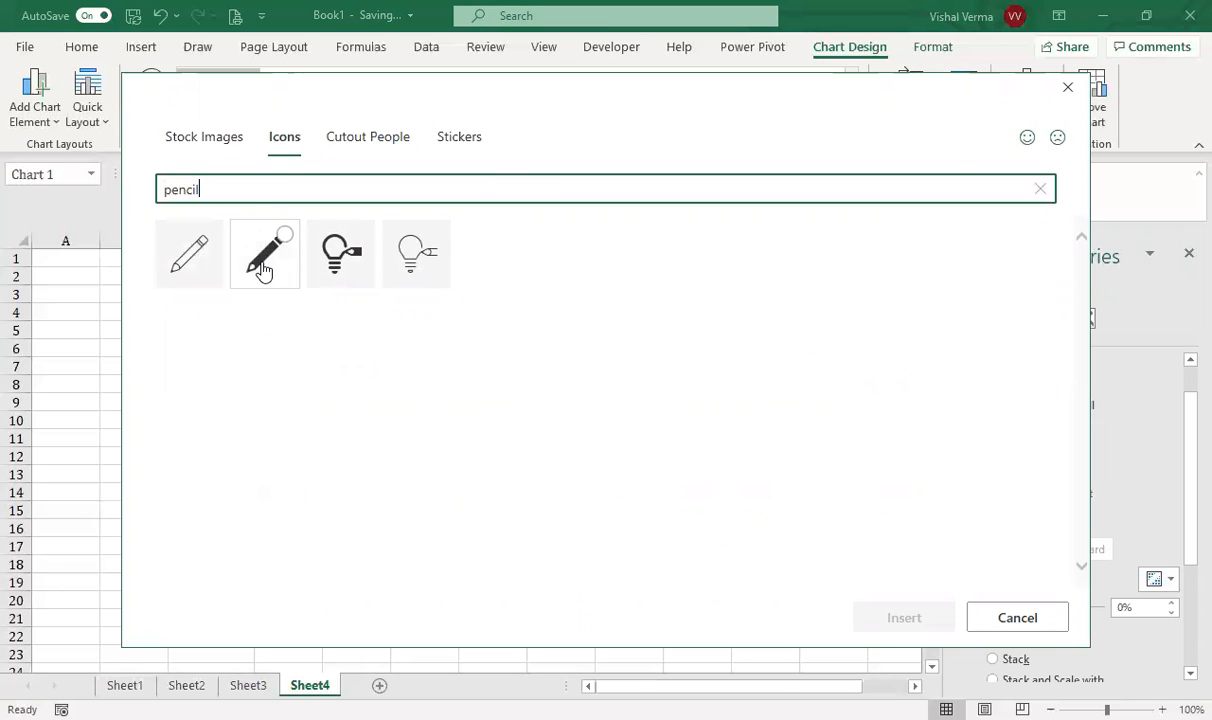
click(345, 272)
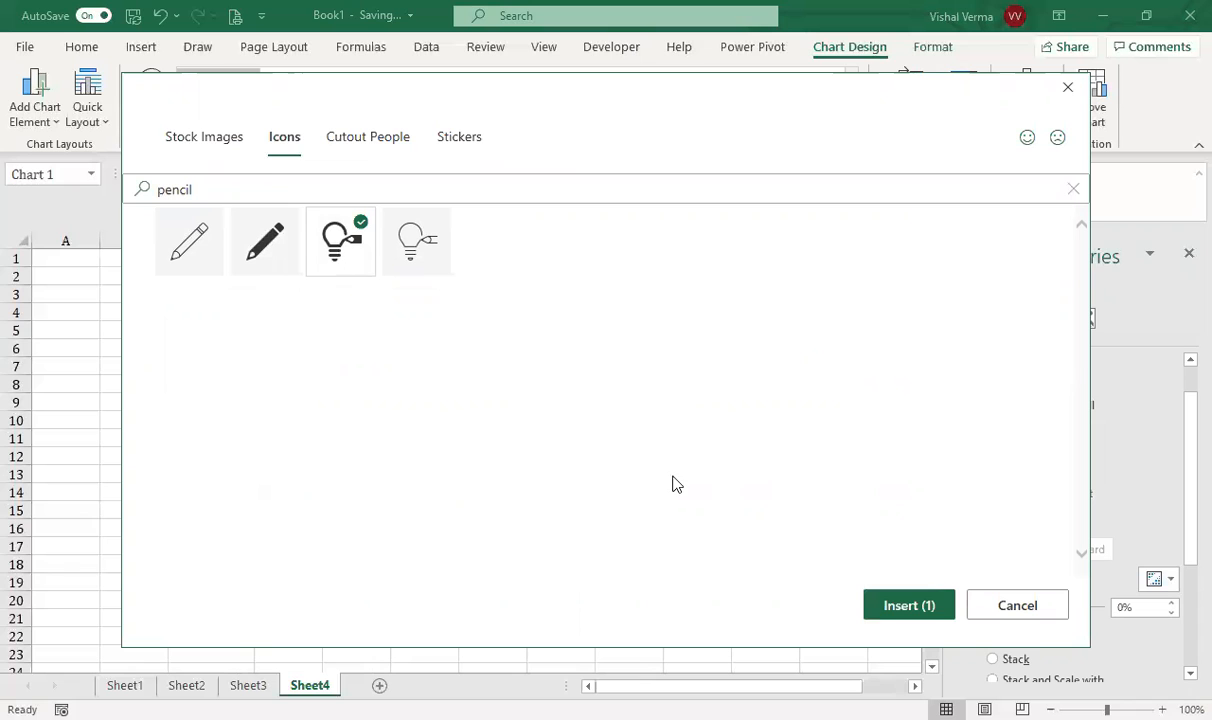
click(901, 607)
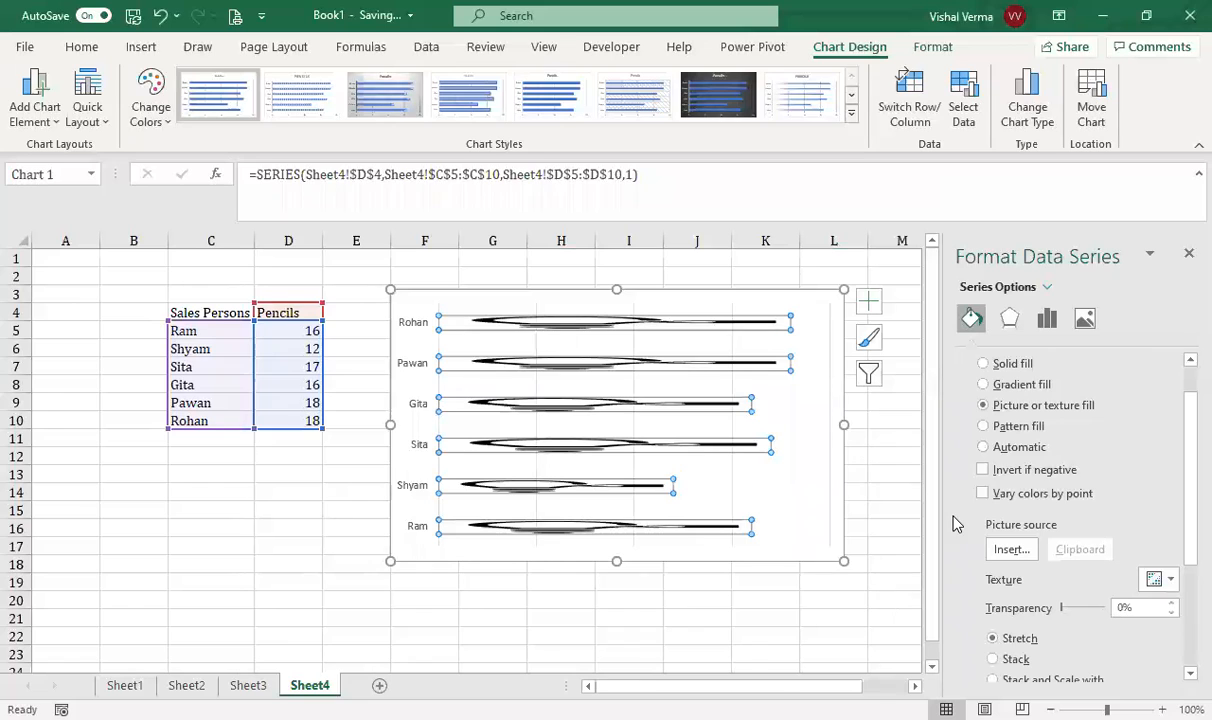
Set the bars' picture fill to Stack and Scale with 1 unit per picture.
scroll(1148, 475, down, 3)
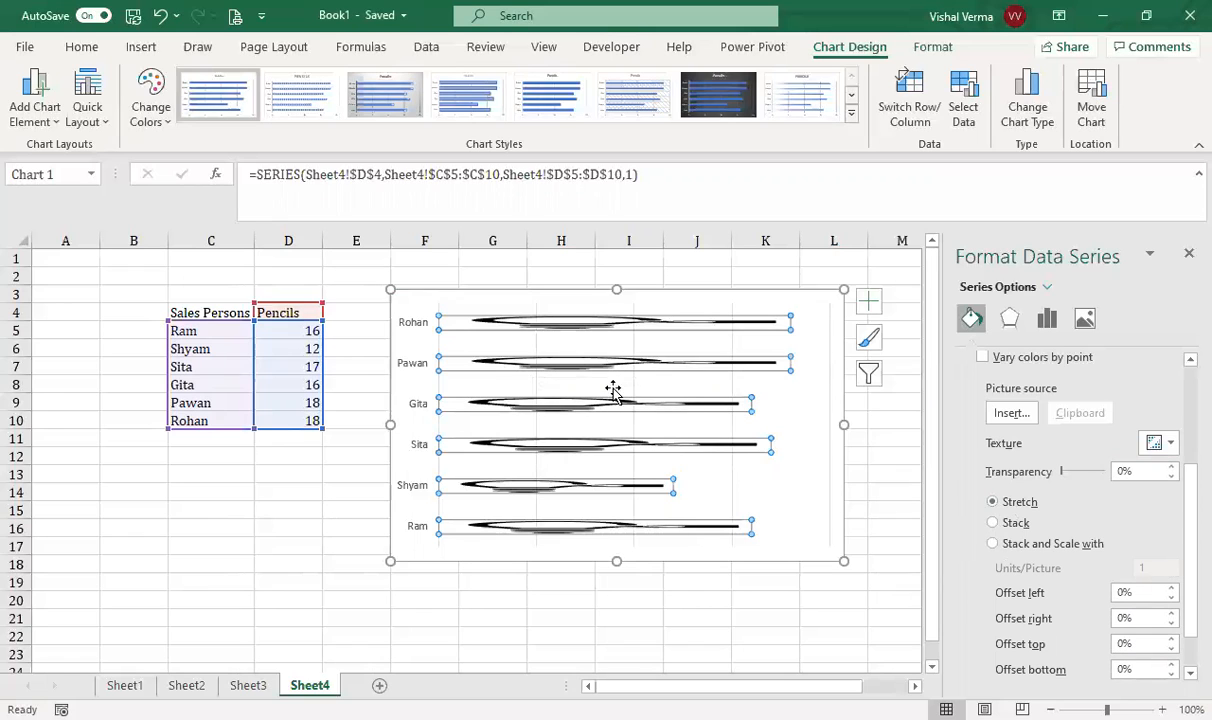
click(994, 545)
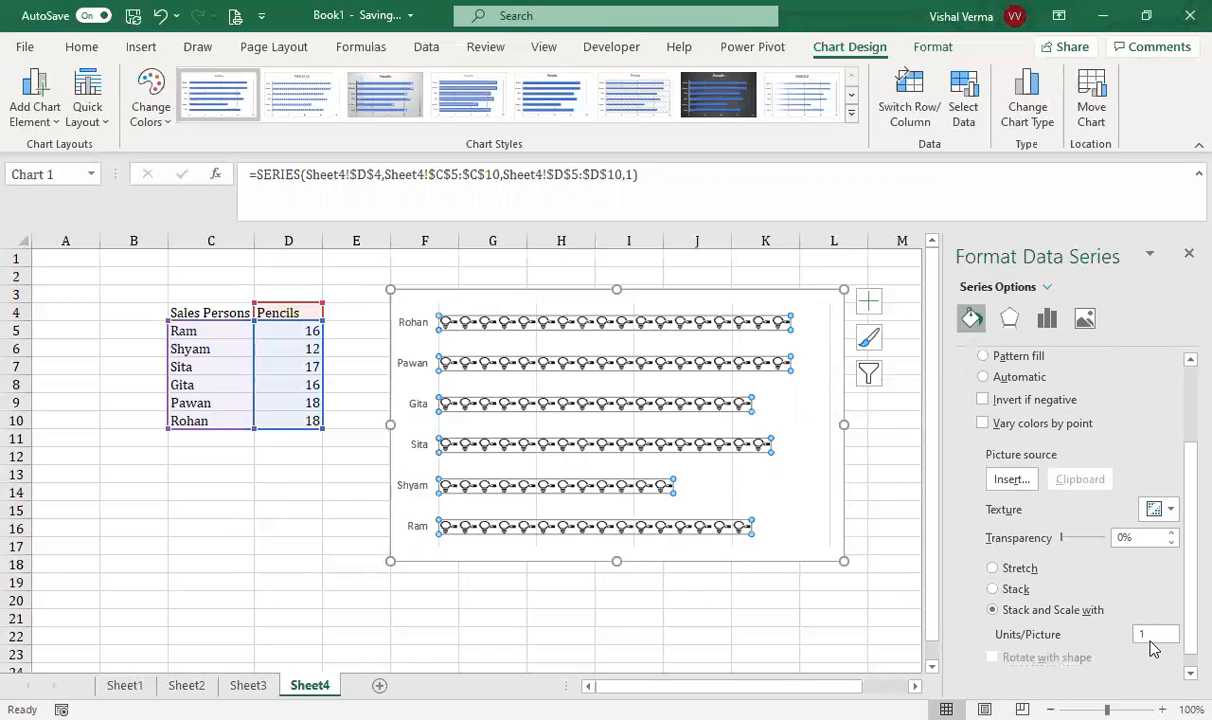
Enter the labels Male and Female in C14:C15 with the values 234 and 198 in D14:D15.
click(806, 632)
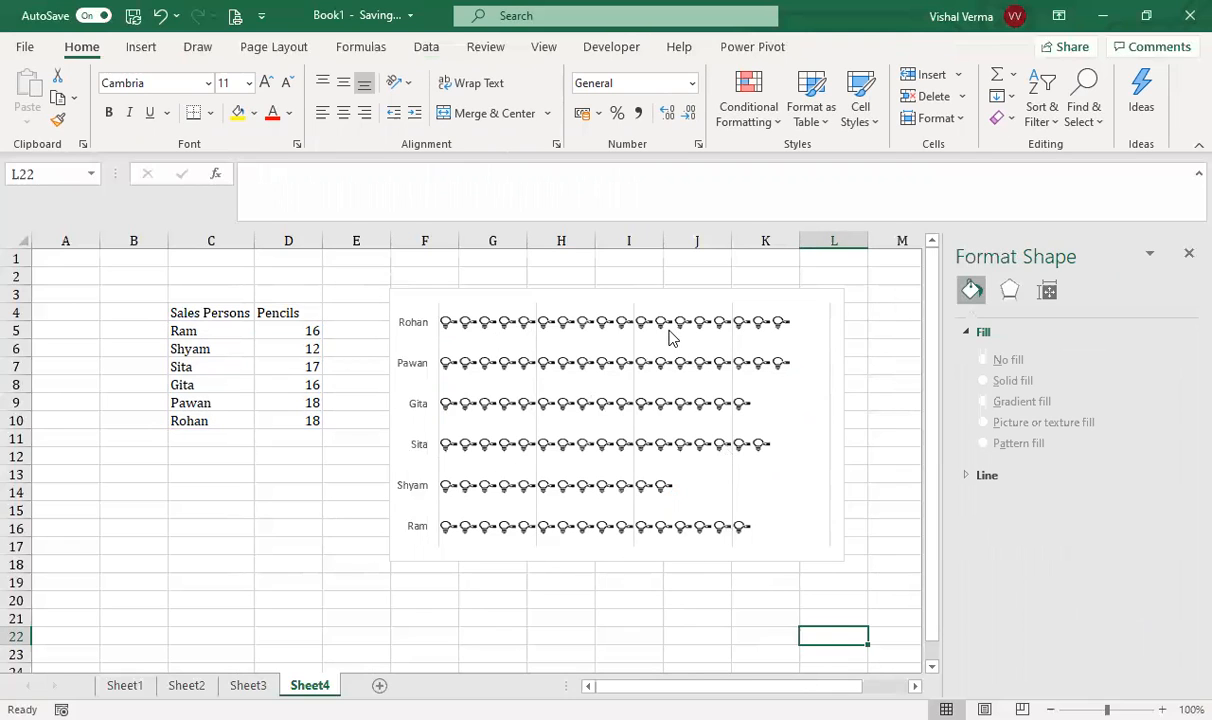
click(201, 491)
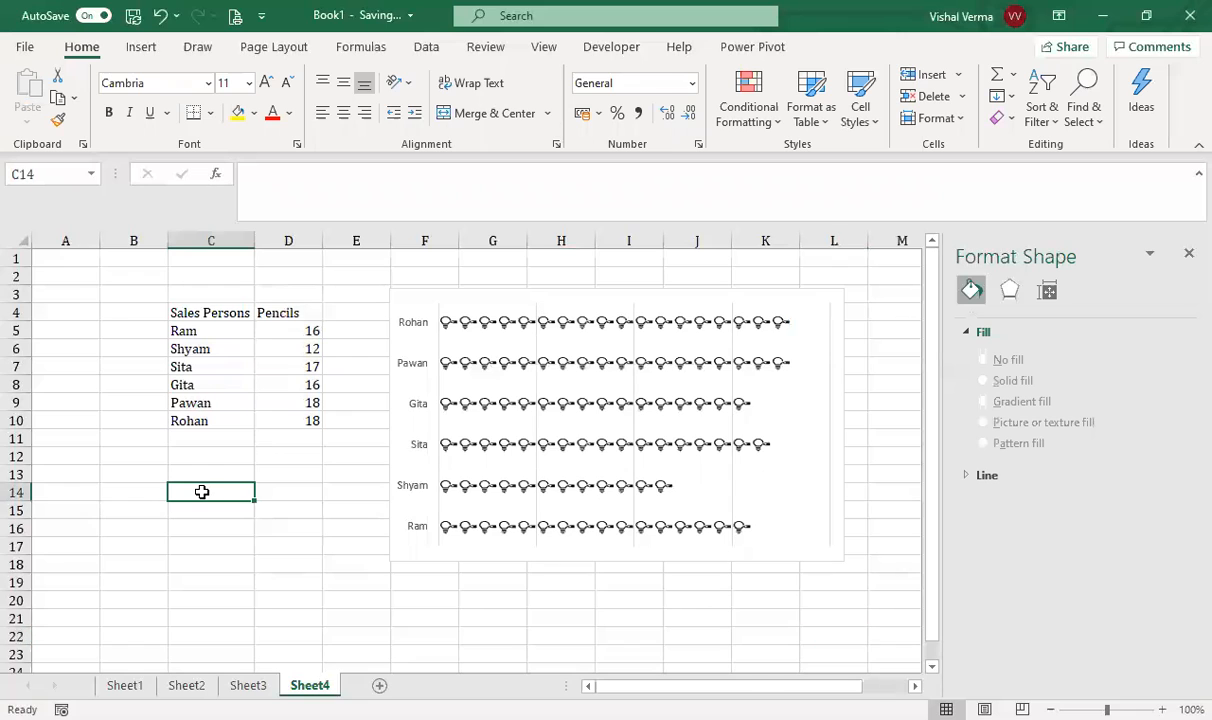
text(Male)
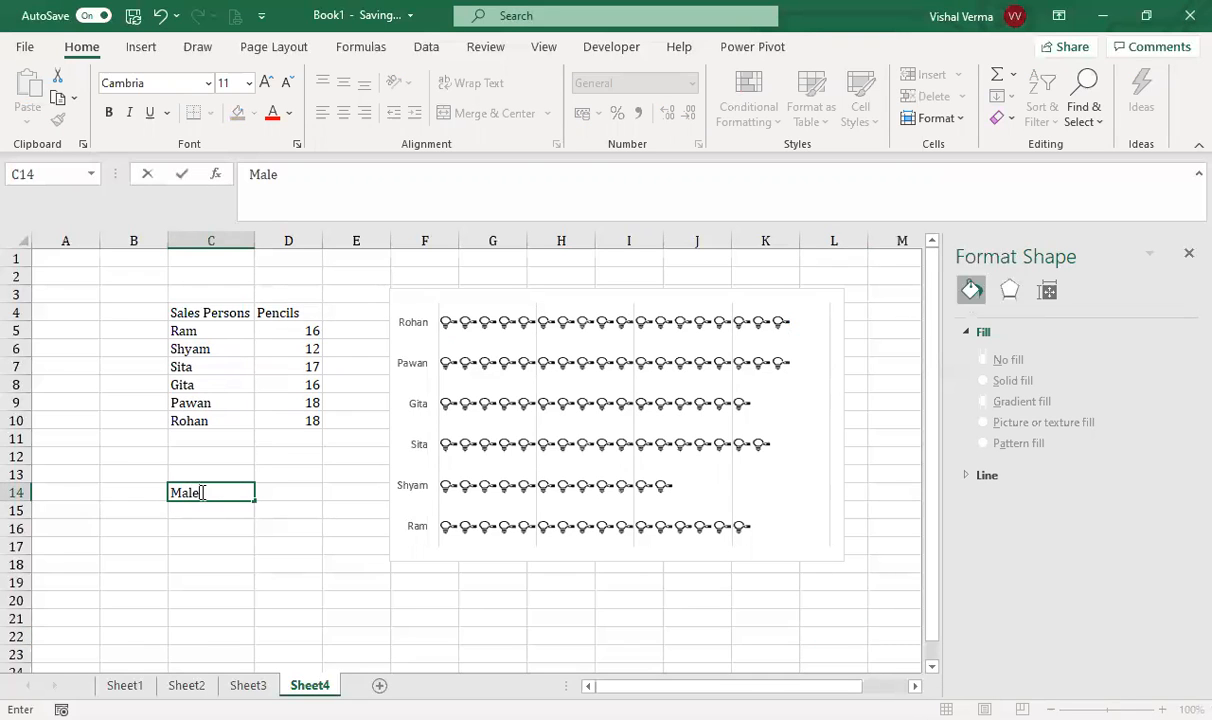
key(ctrl+Return)
text(Female)
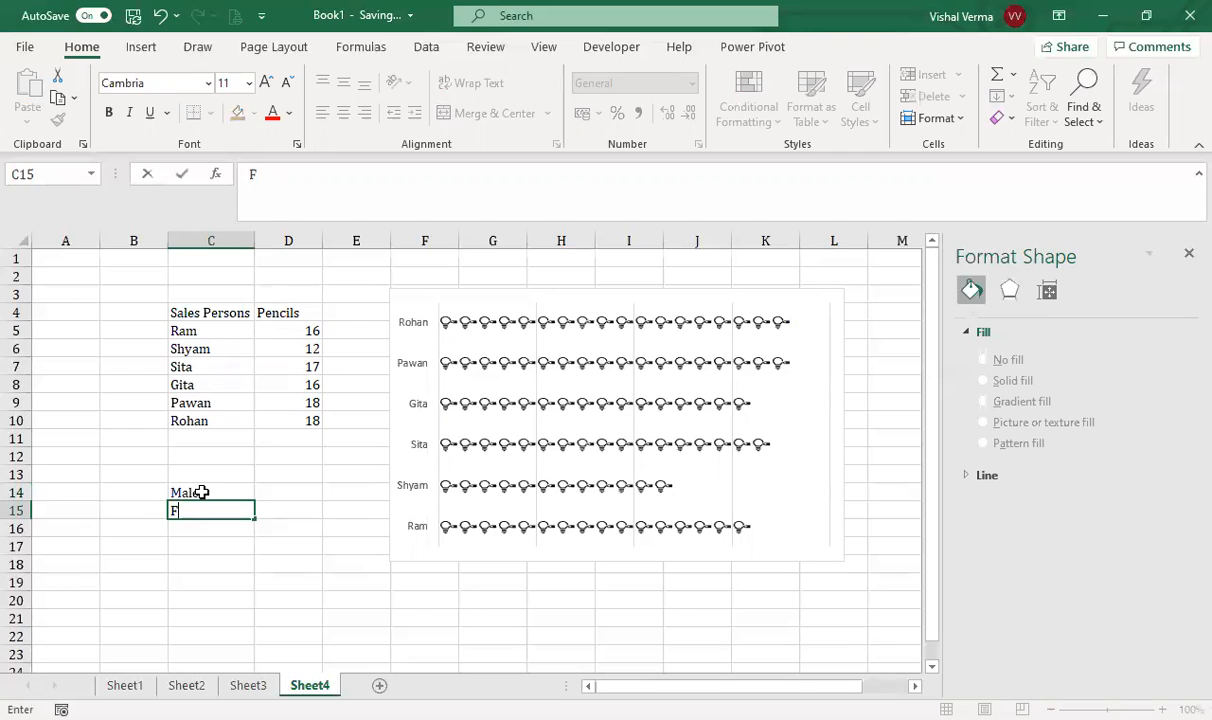
click(273, 492)
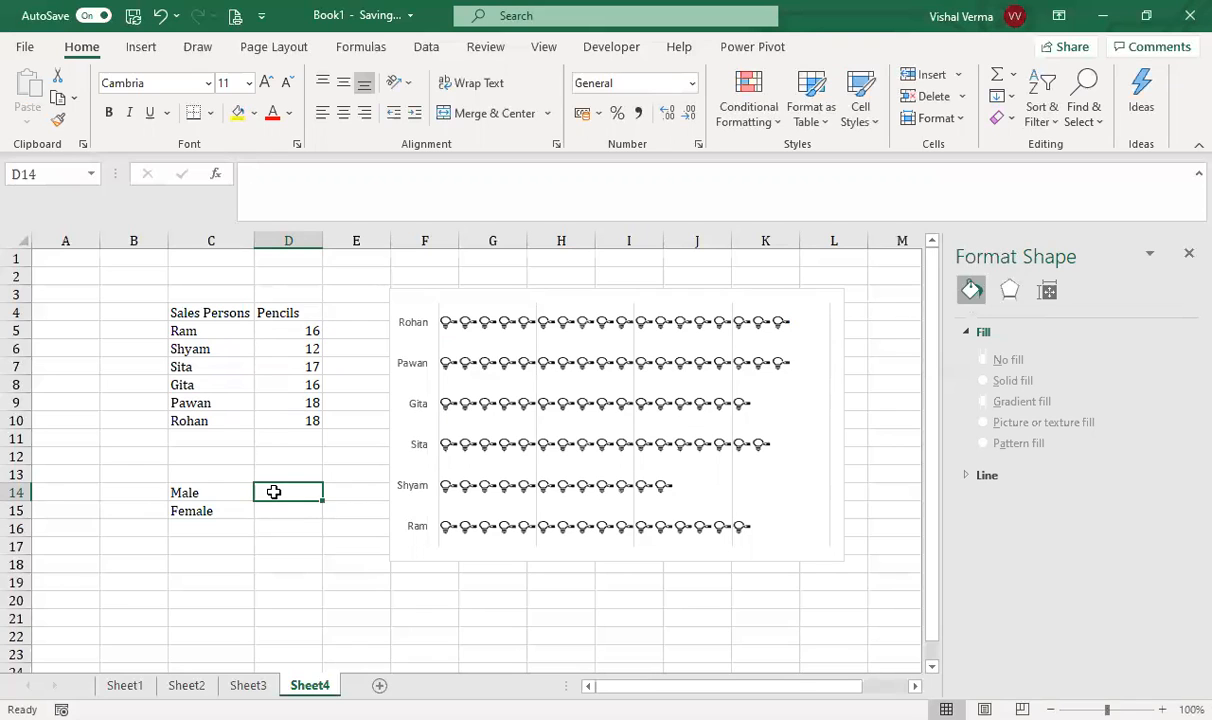
text(234)
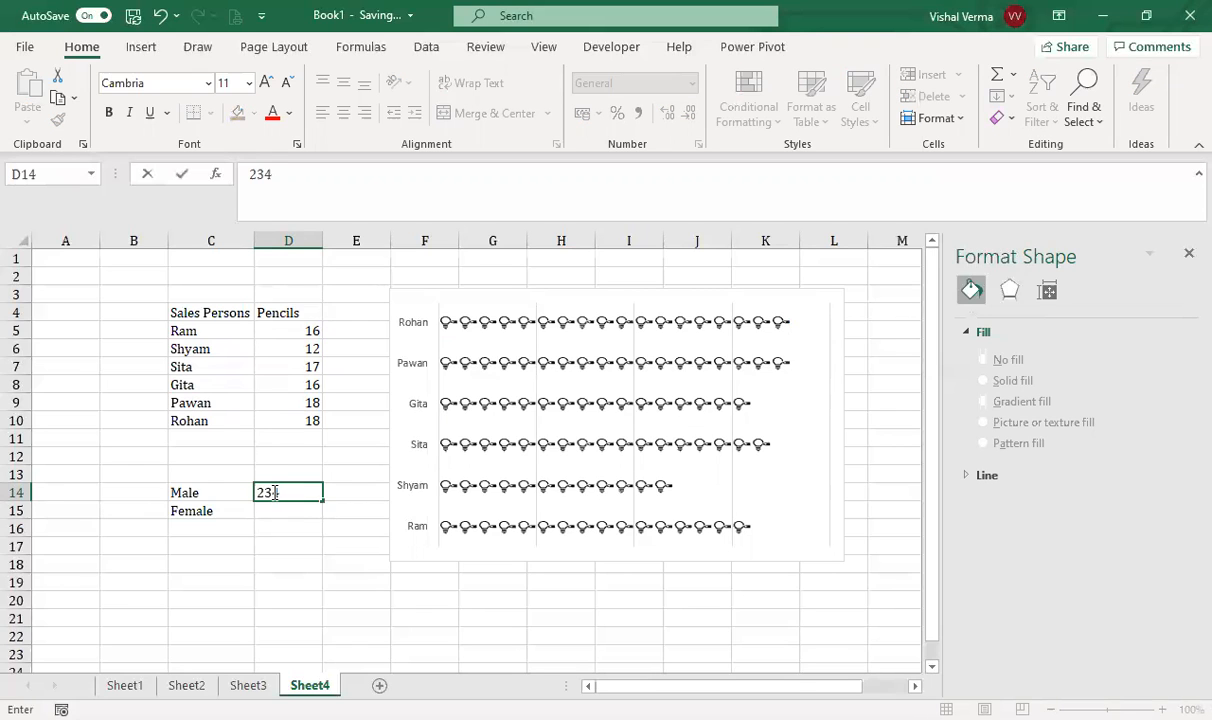
key(Return)
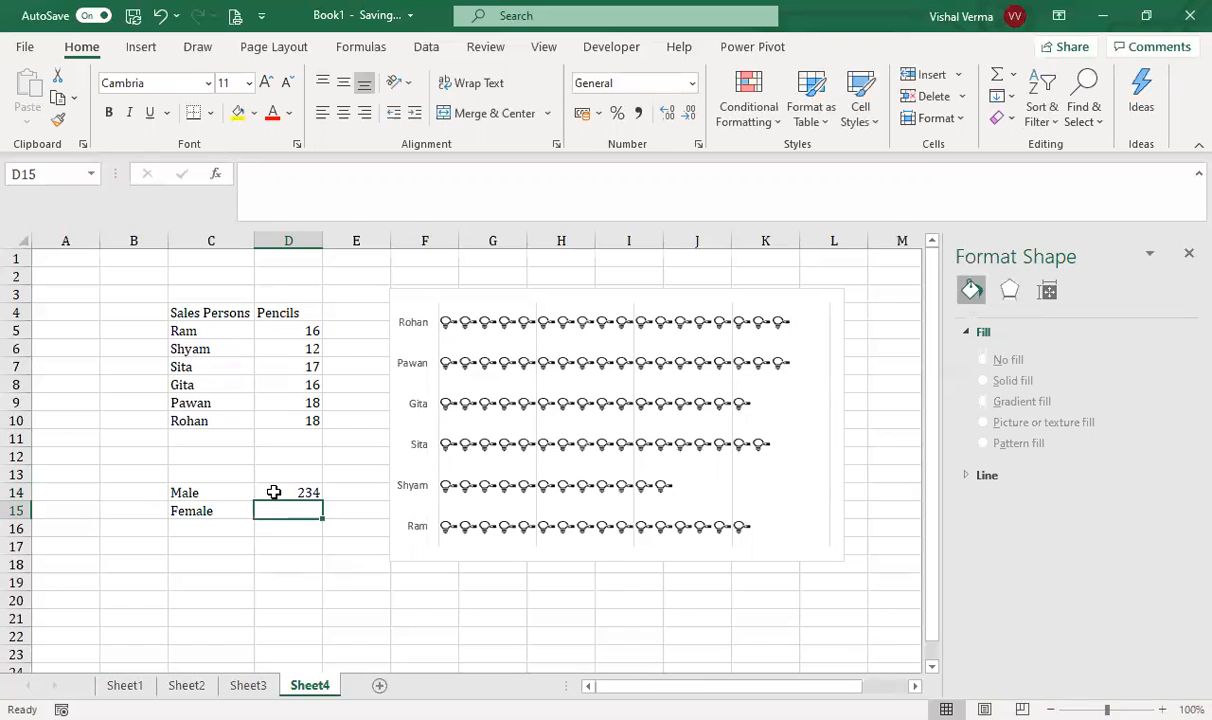
text(198)
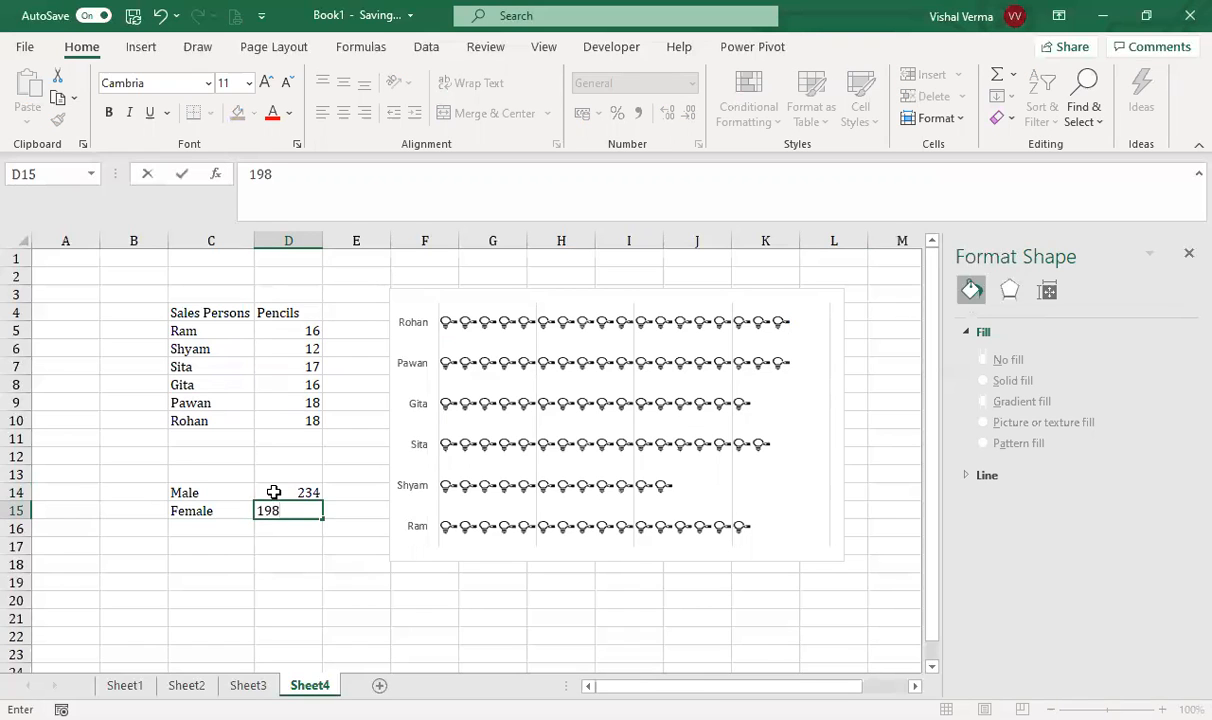
key(Return)
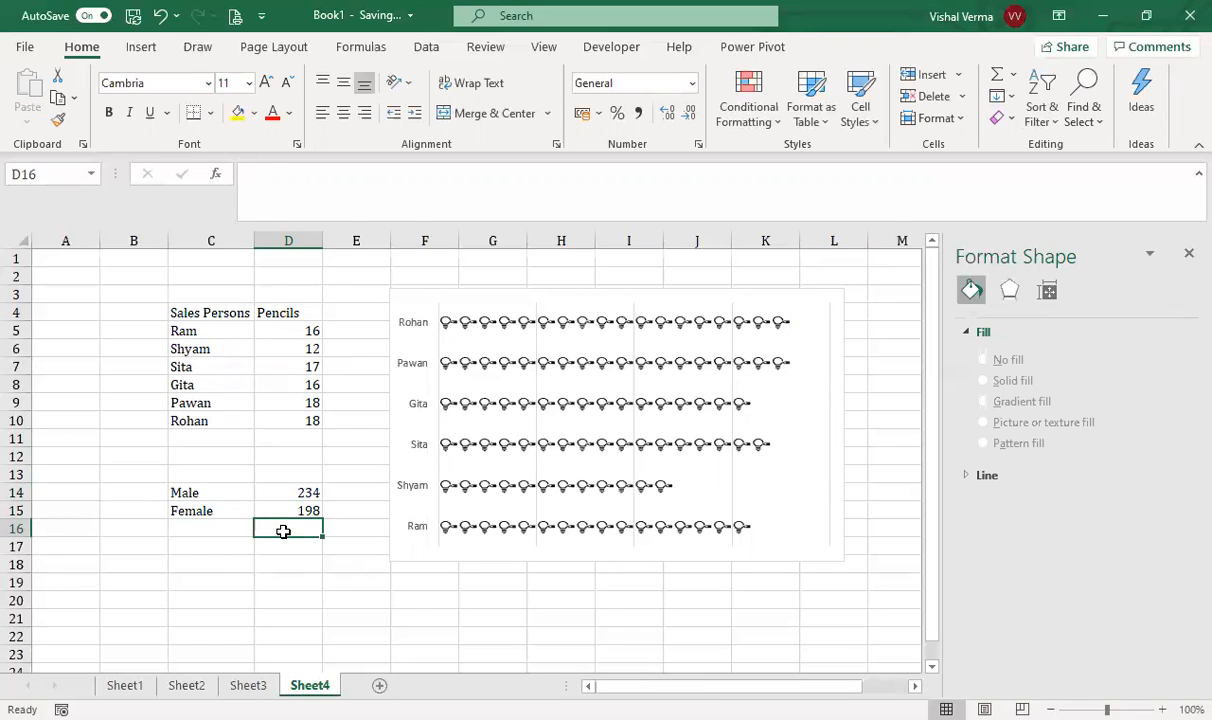
Delete the pencils pictograph chart from the sheet.
click(490, 562)
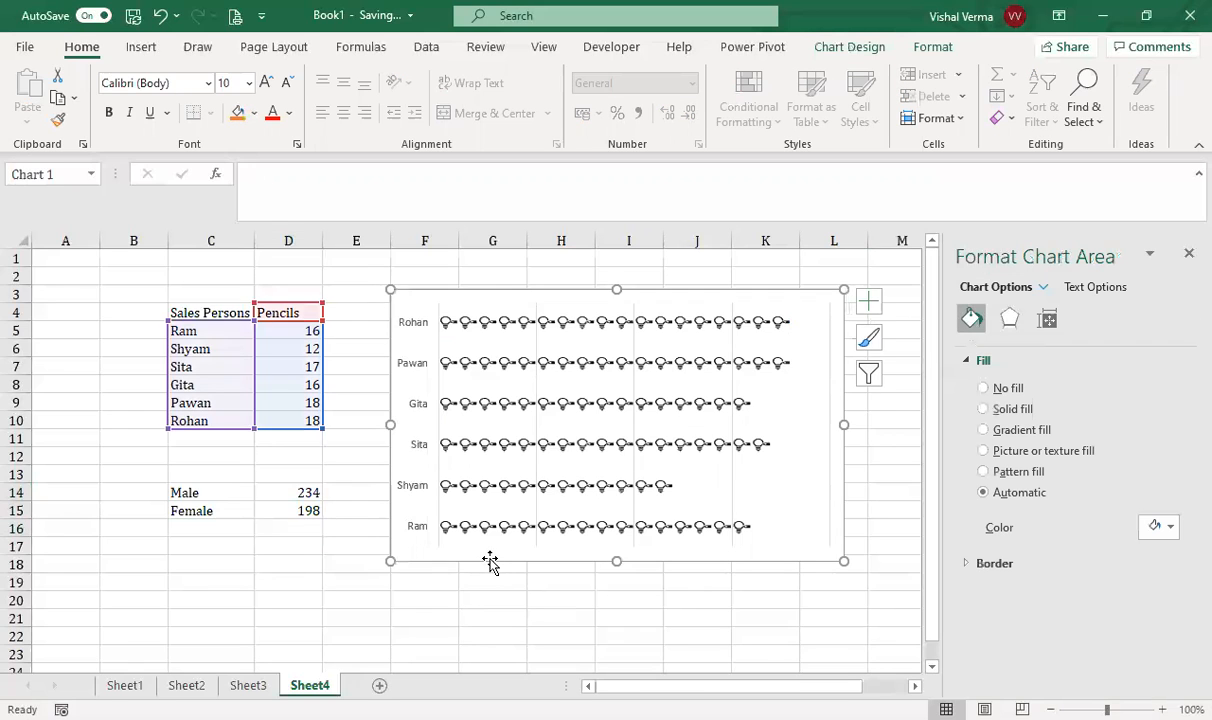
key(Delete)
click(498, 565)
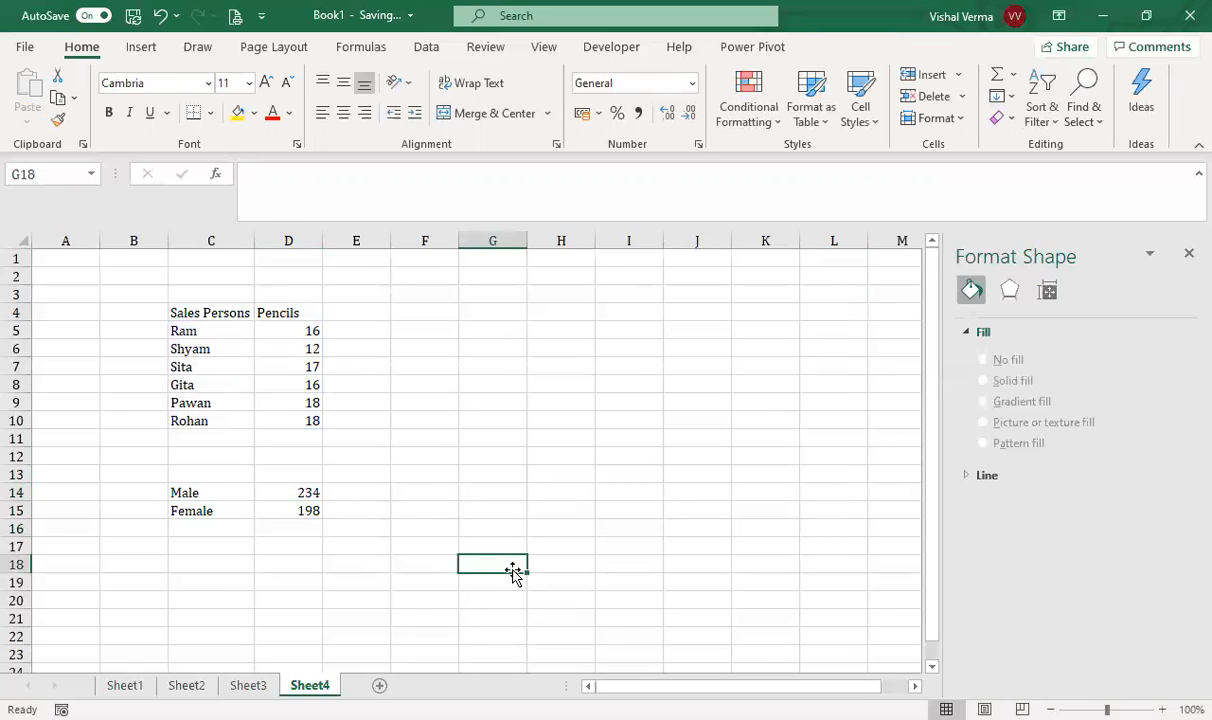
Insert a 2-D clustered bar chart of the Male and Female data in C14:D15 and place it beside the tables.
drag(198, 493, 281, 511)
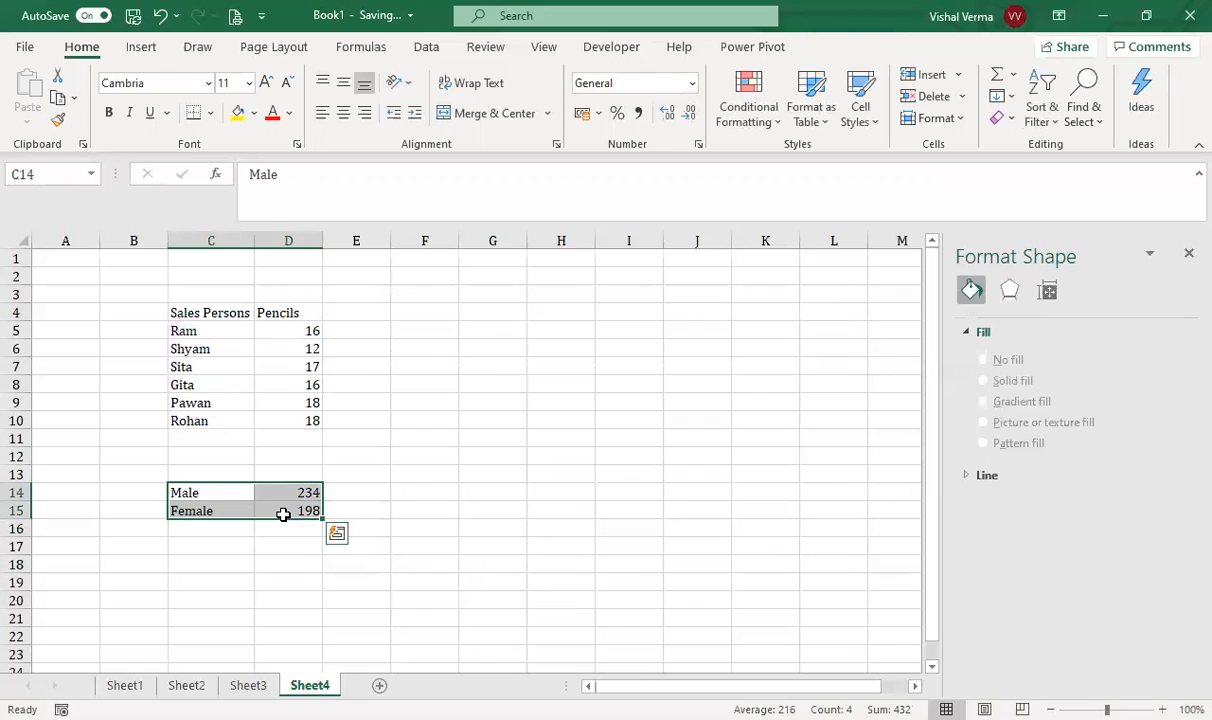
click(142, 47)
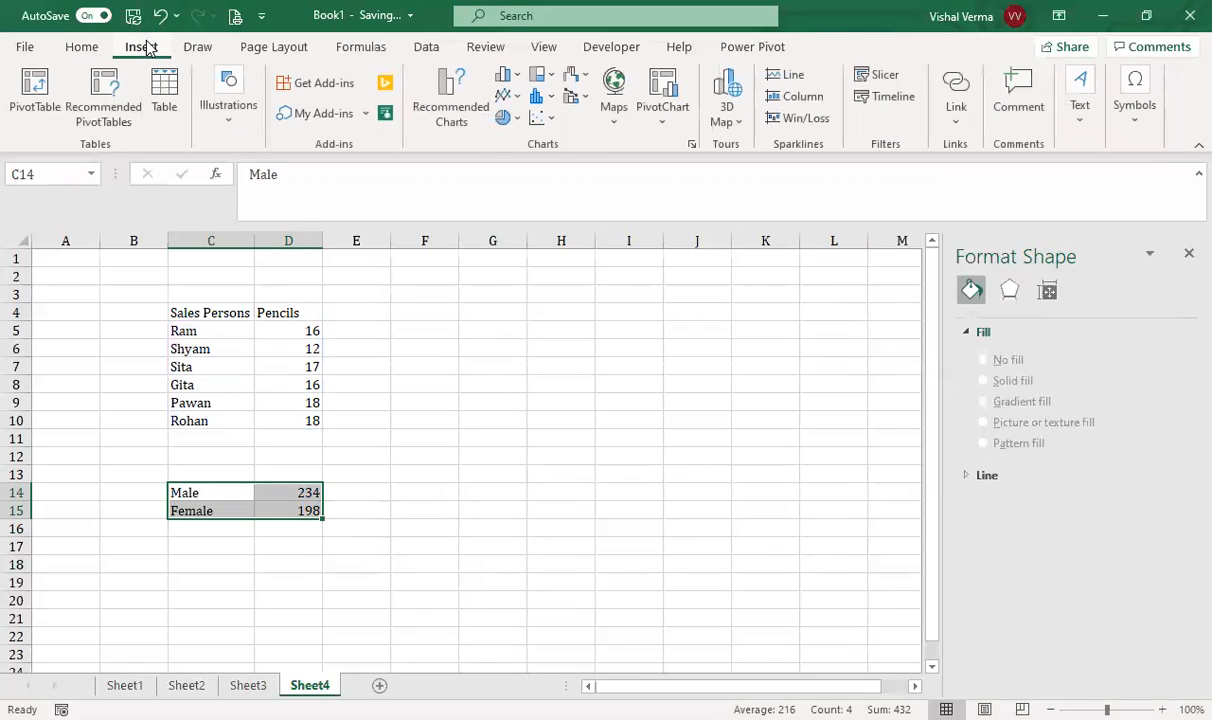
click(499, 80)
click(520, 284)
drag(522, 325, 647, 321)
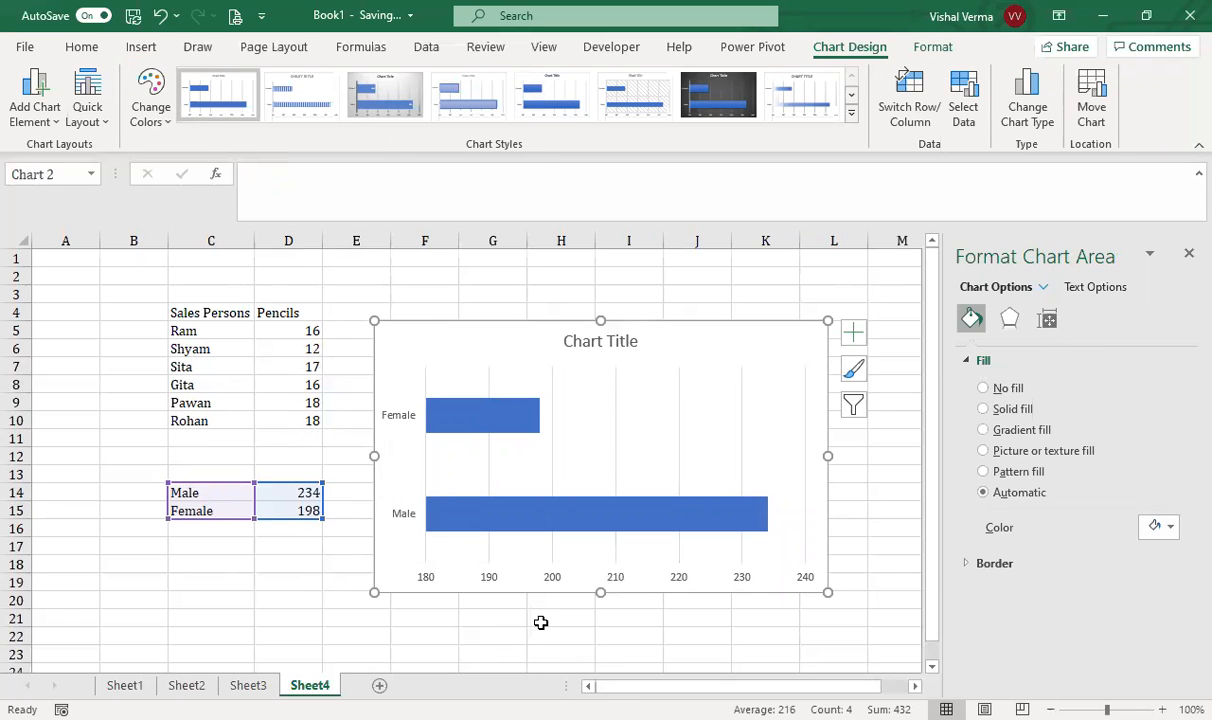
click(541, 622)
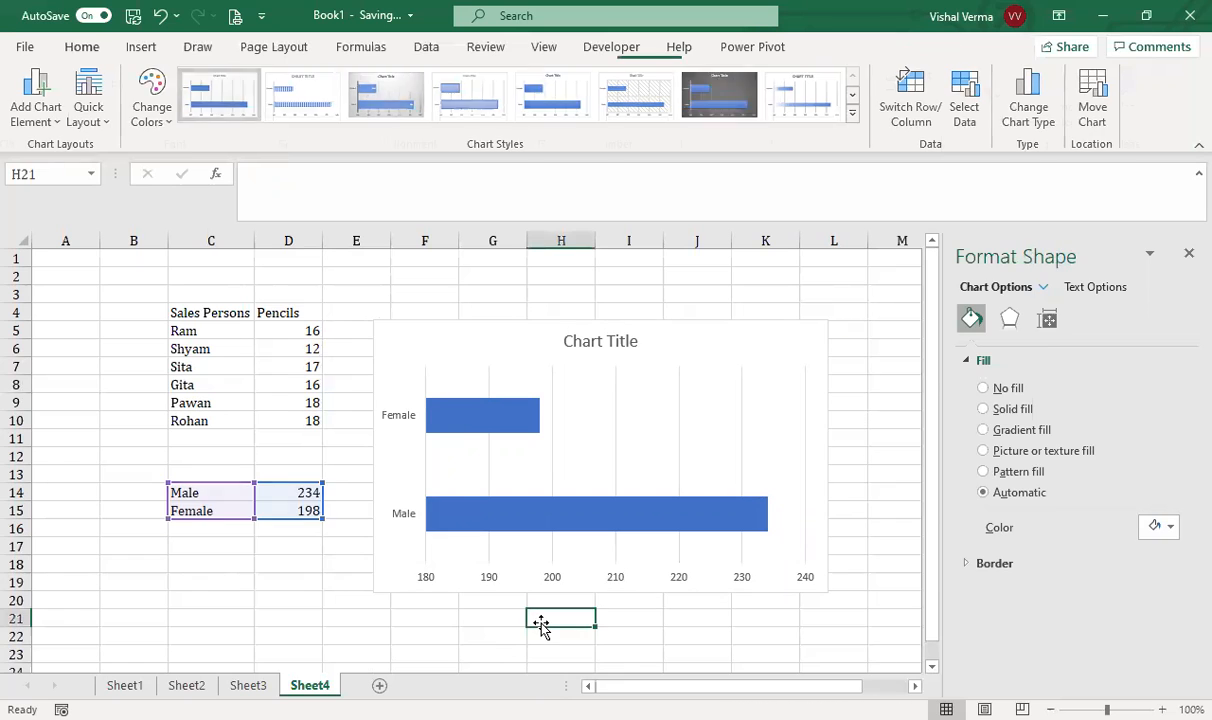
Delete the horizontal value axis, the chart title and the vertical gridlines from the Male/Female bar chart.
click(640, 581)
click(622, 584)
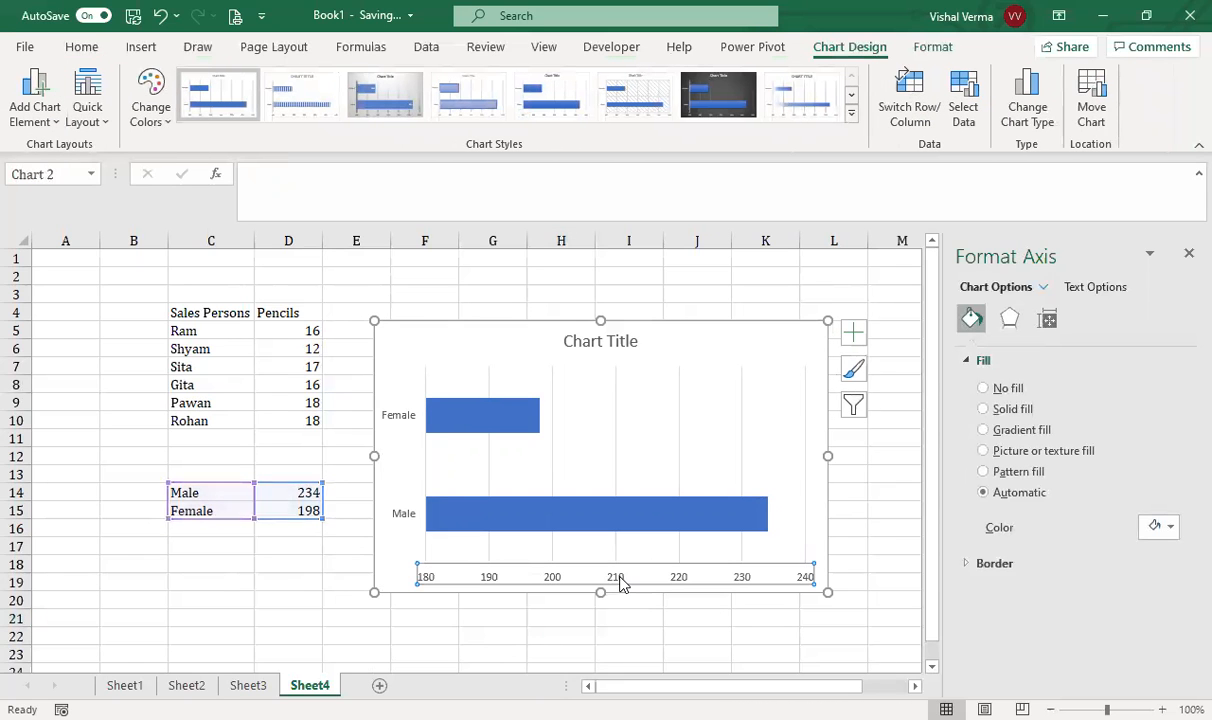
key(Delete)
click(612, 346)
key(Delete)
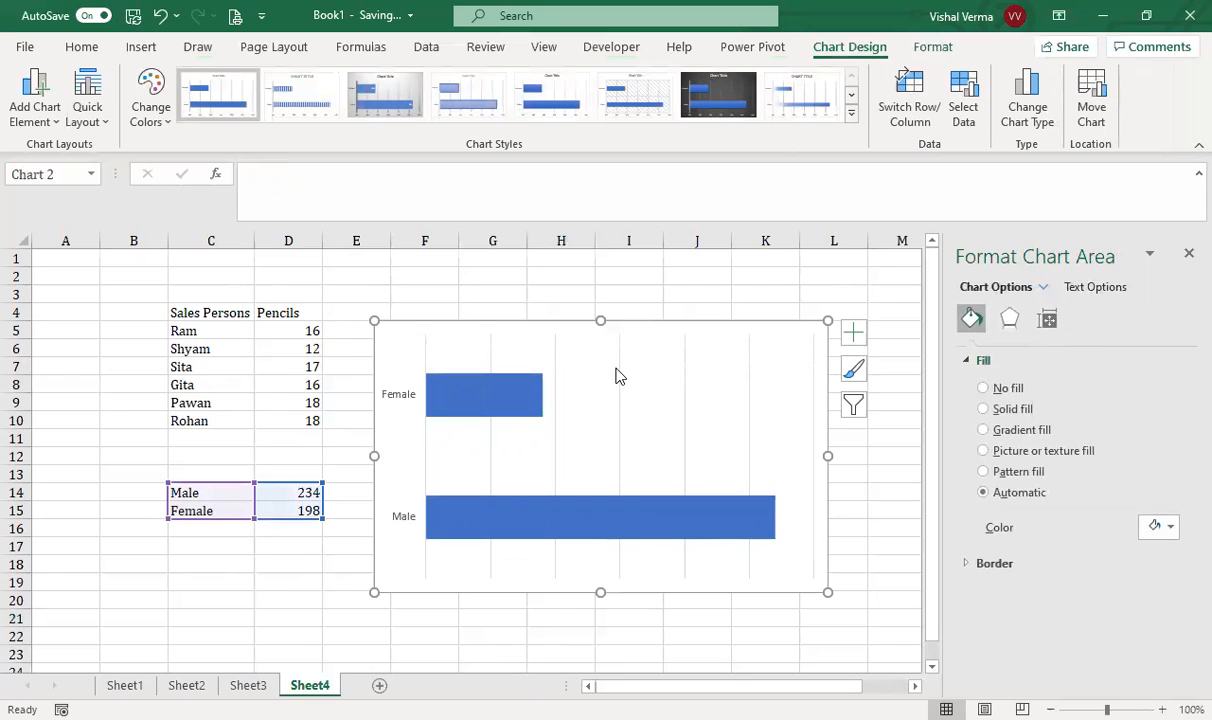
click(618, 378)
key(Delete)
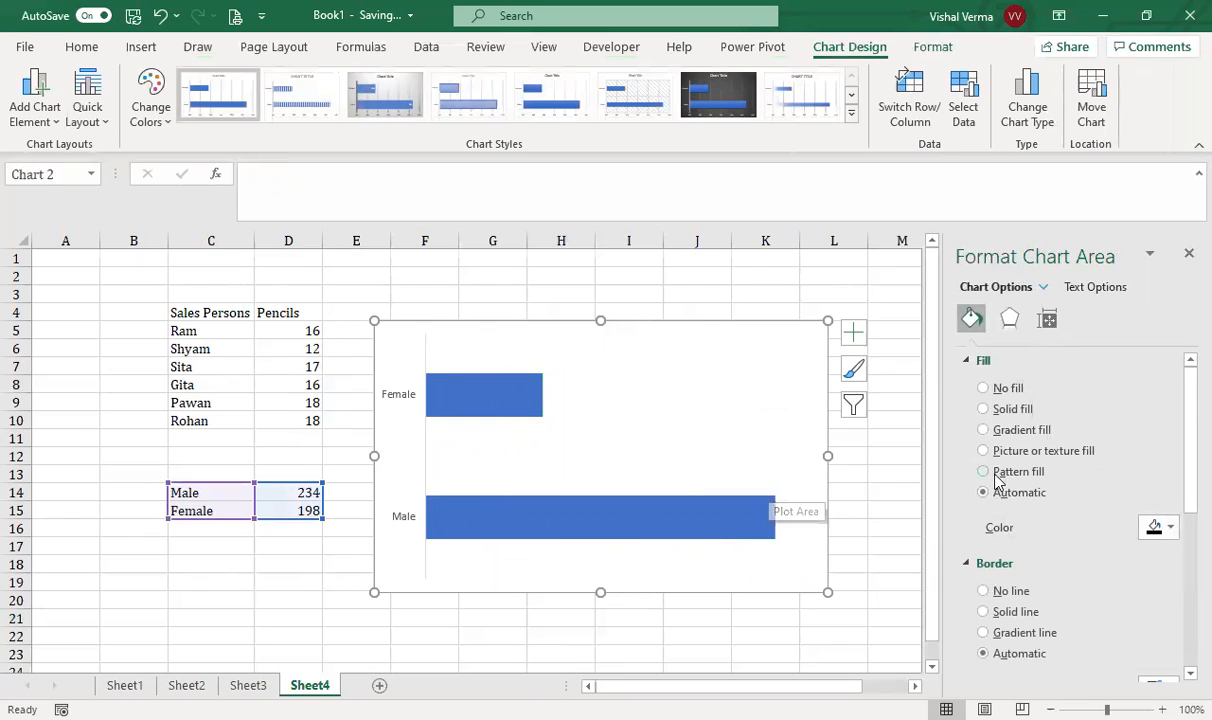
click(530, 393)
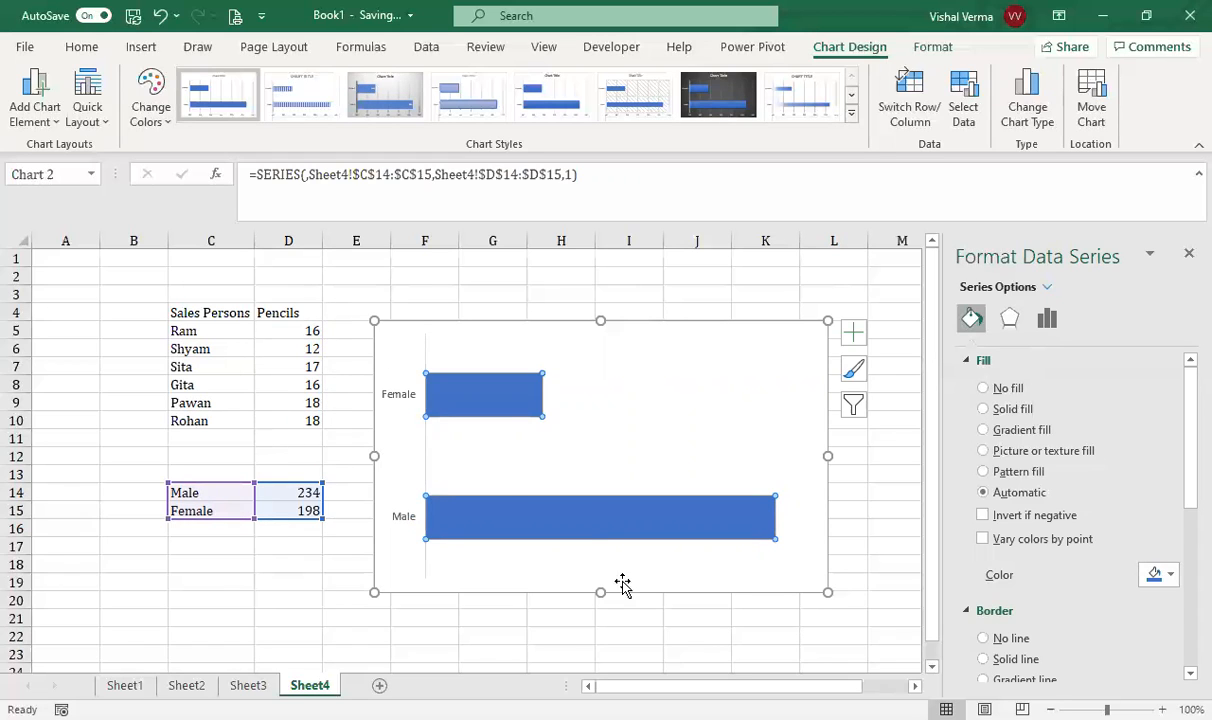
click(503, 412)
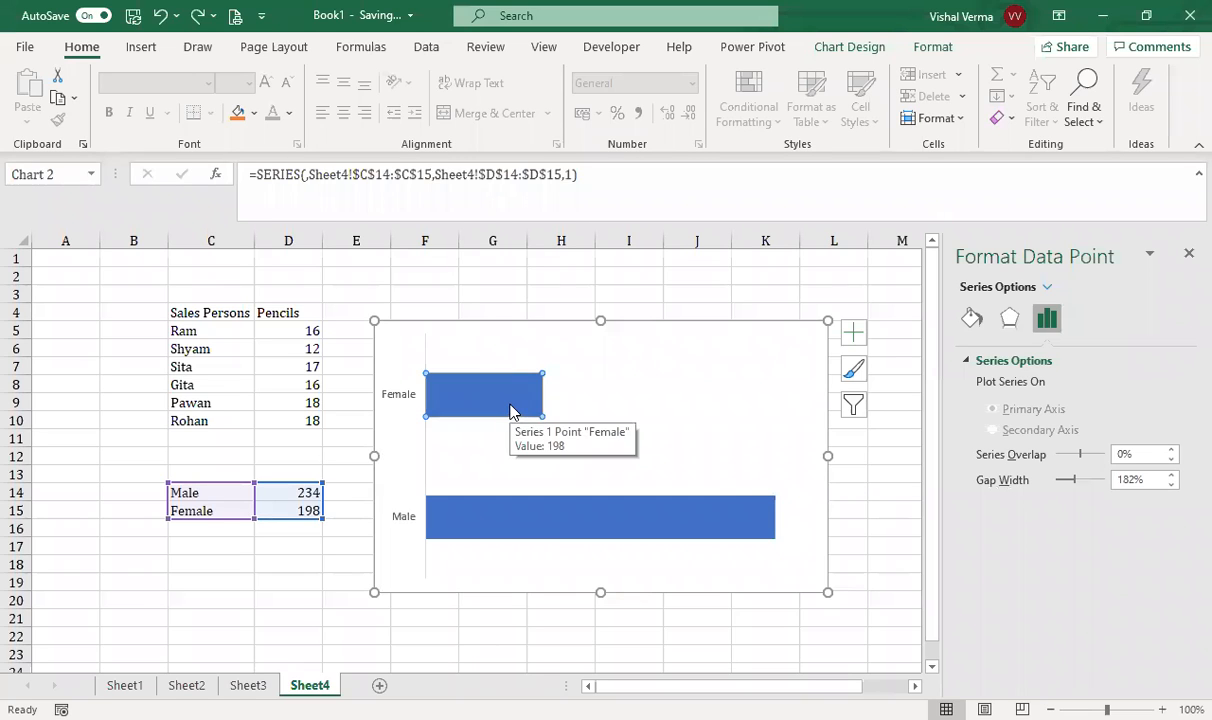
click(478, 516)
click(475, 402)
click(687, 451)
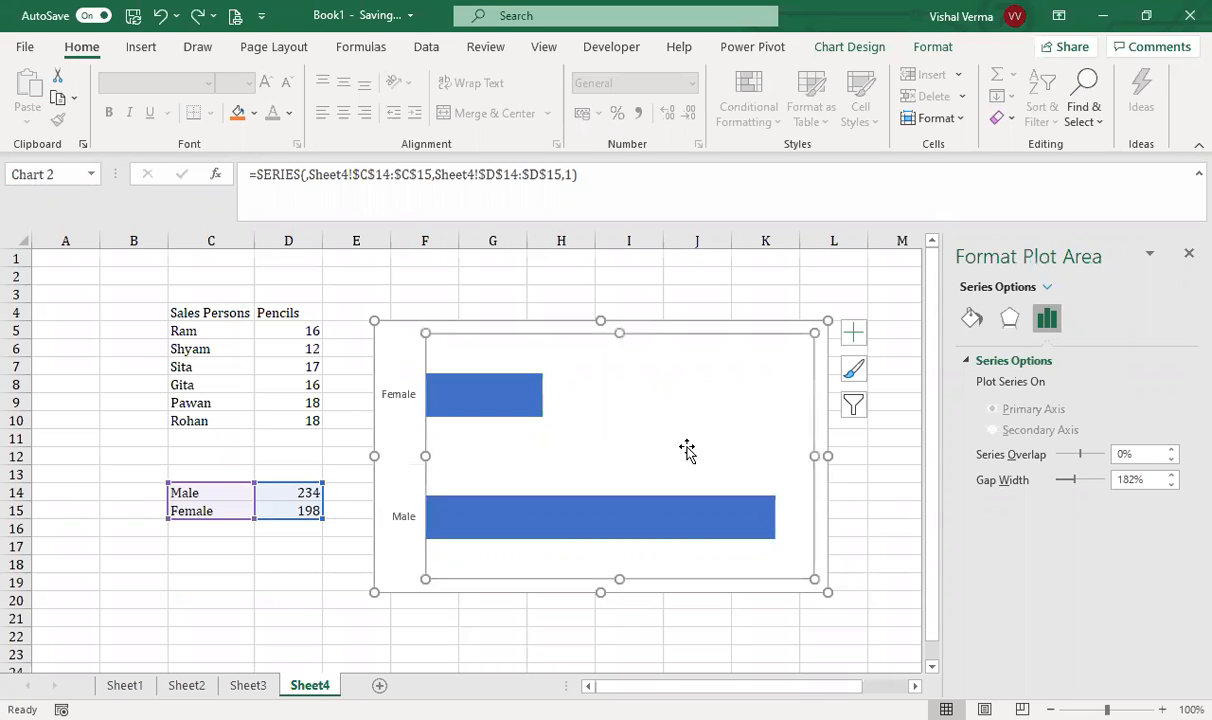
click(757, 294)
click(531, 404)
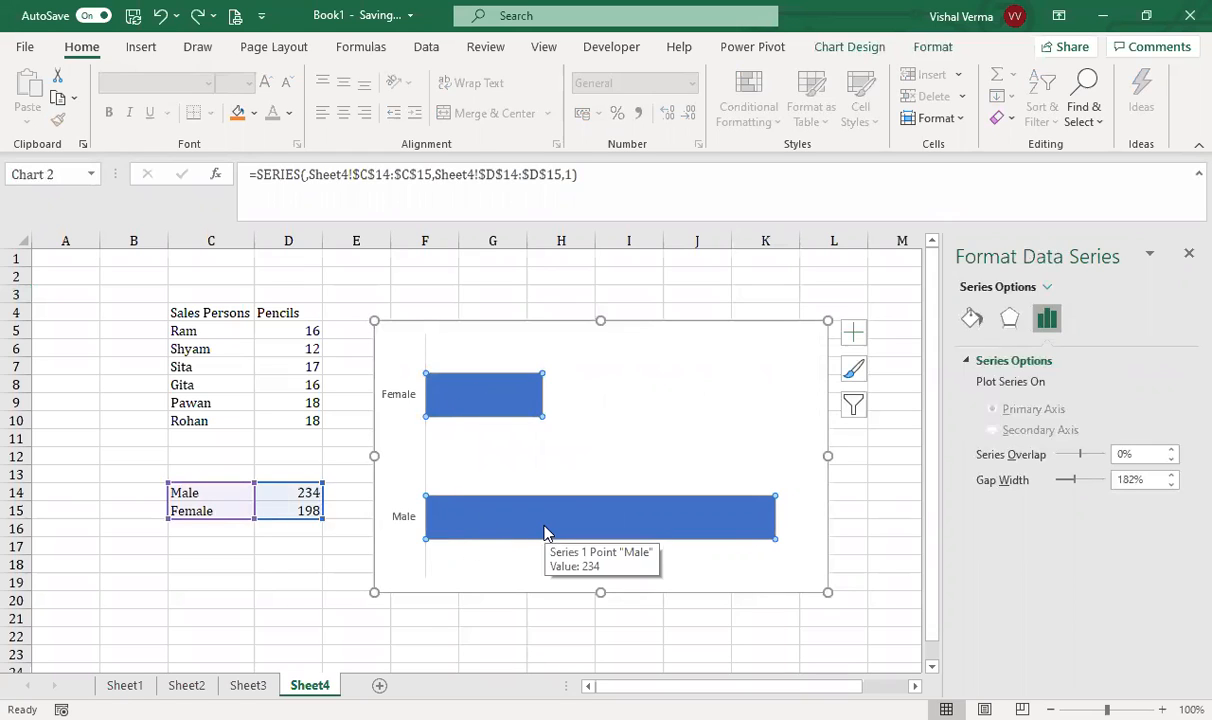
click(522, 410)
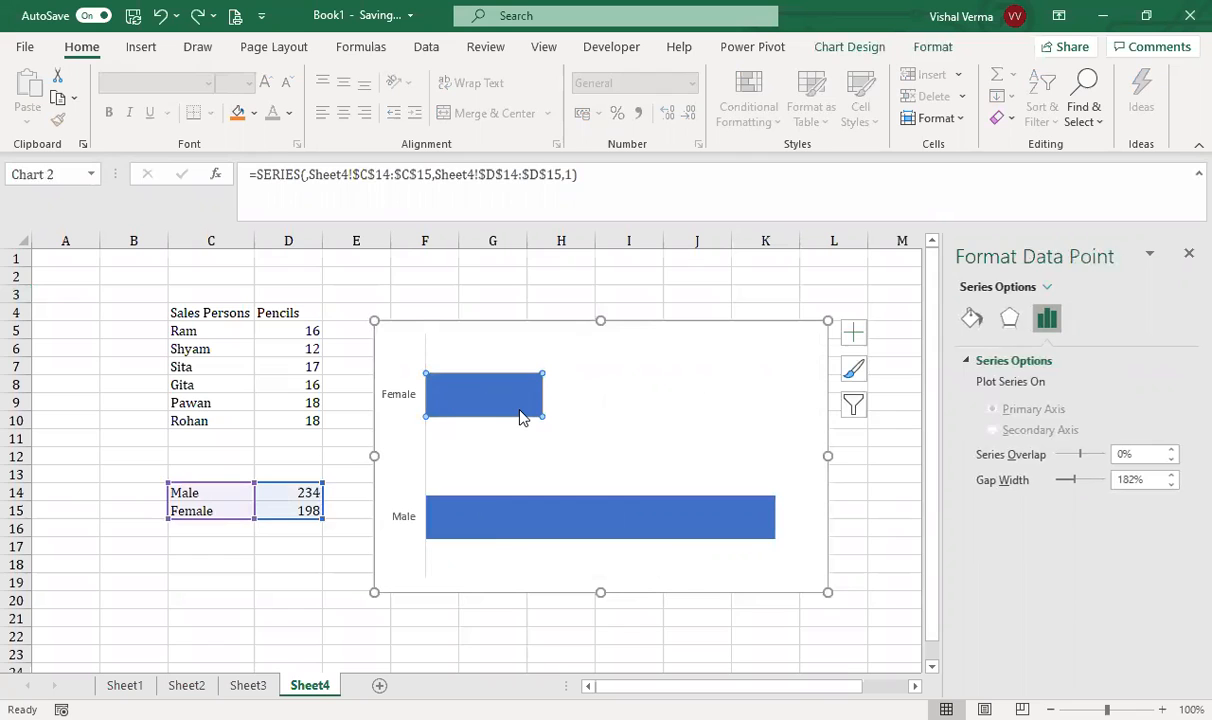
Set the Female value in D15 to 221.
click(297, 515)
text(221)
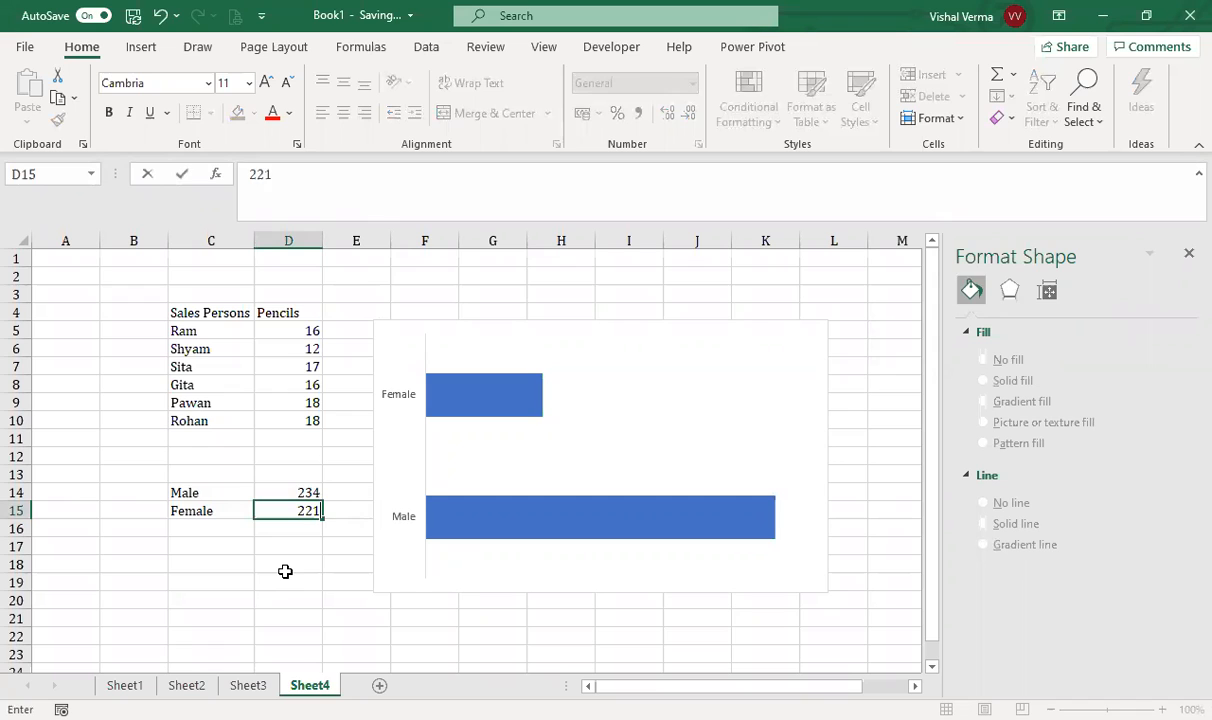
key(Return)
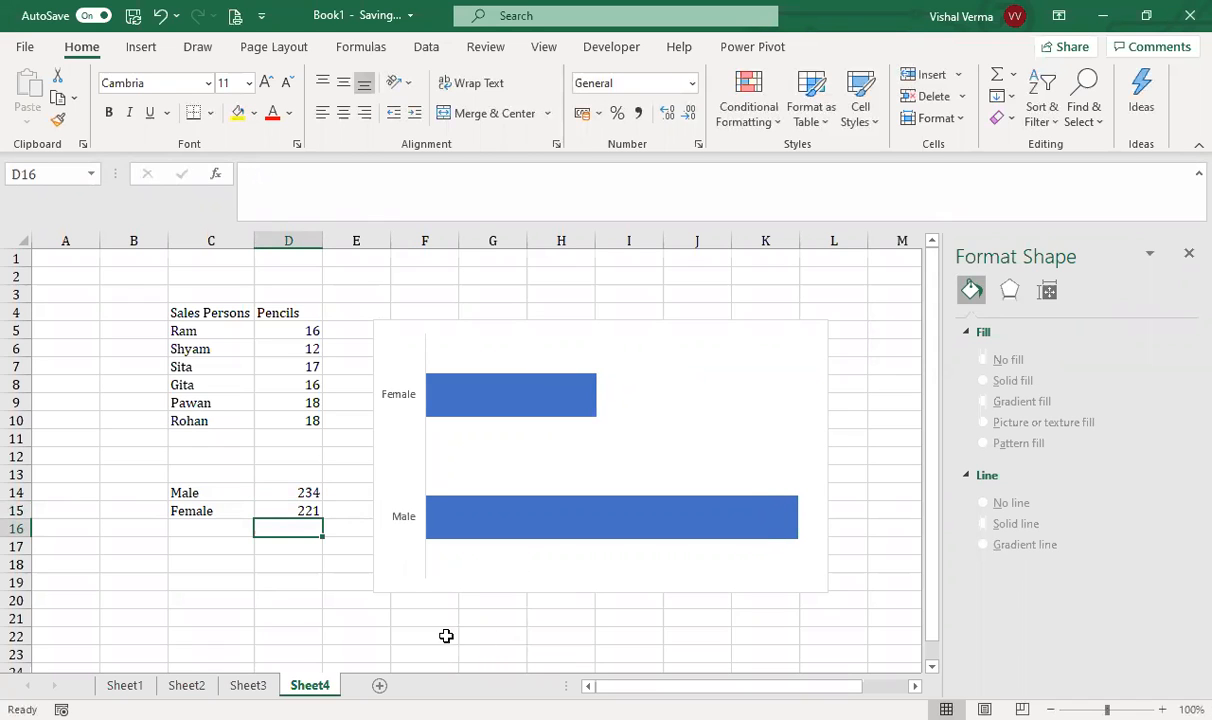
click(295, 493)
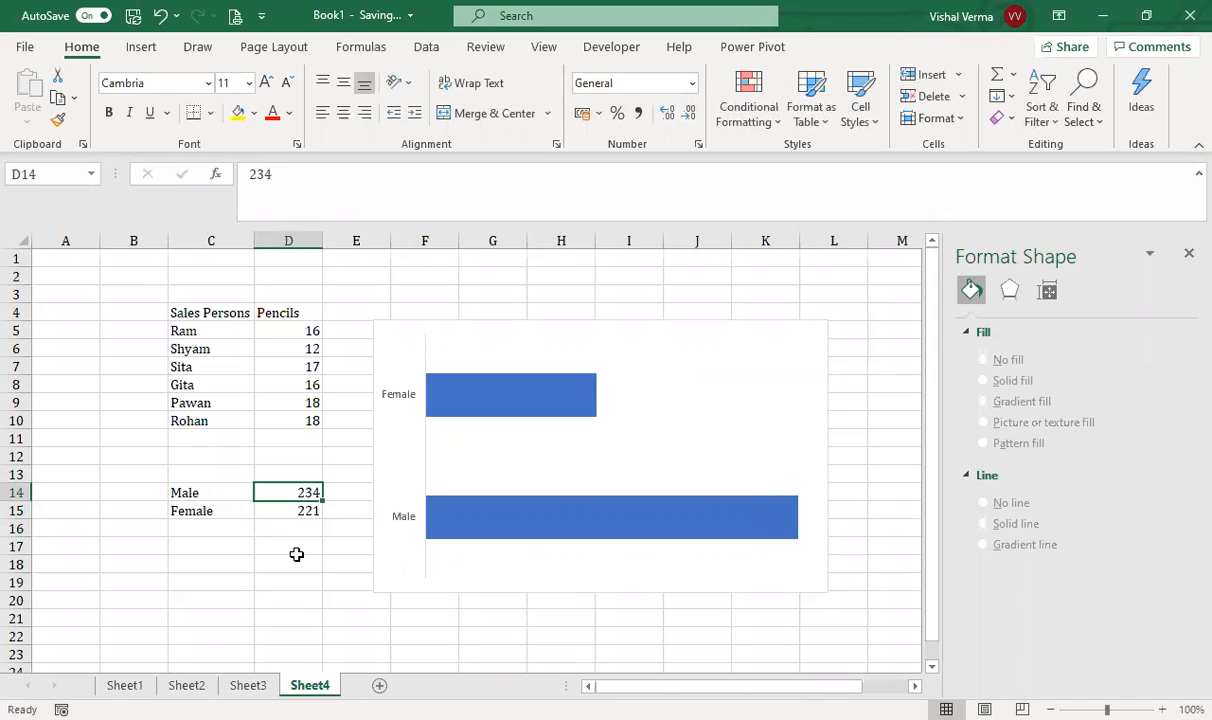
click(297, 510)
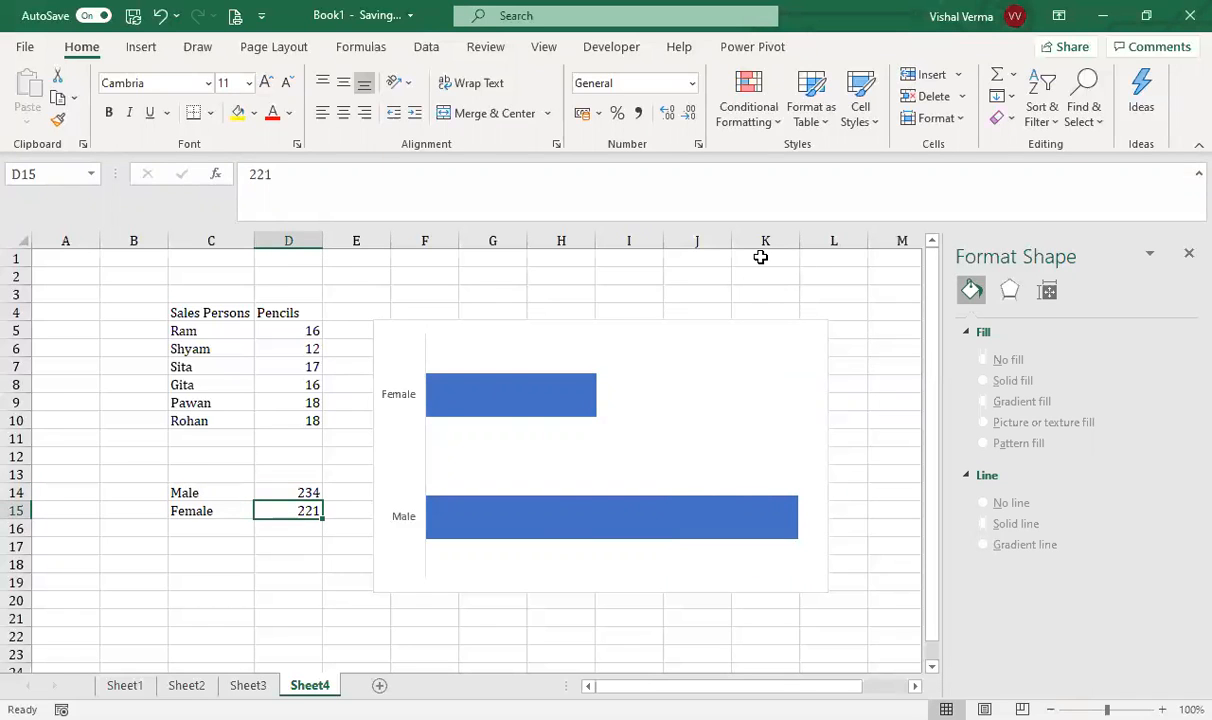
Set the fill of only the Female bar to Picture or texture fill.
click(570, 409)
click(570, 409)
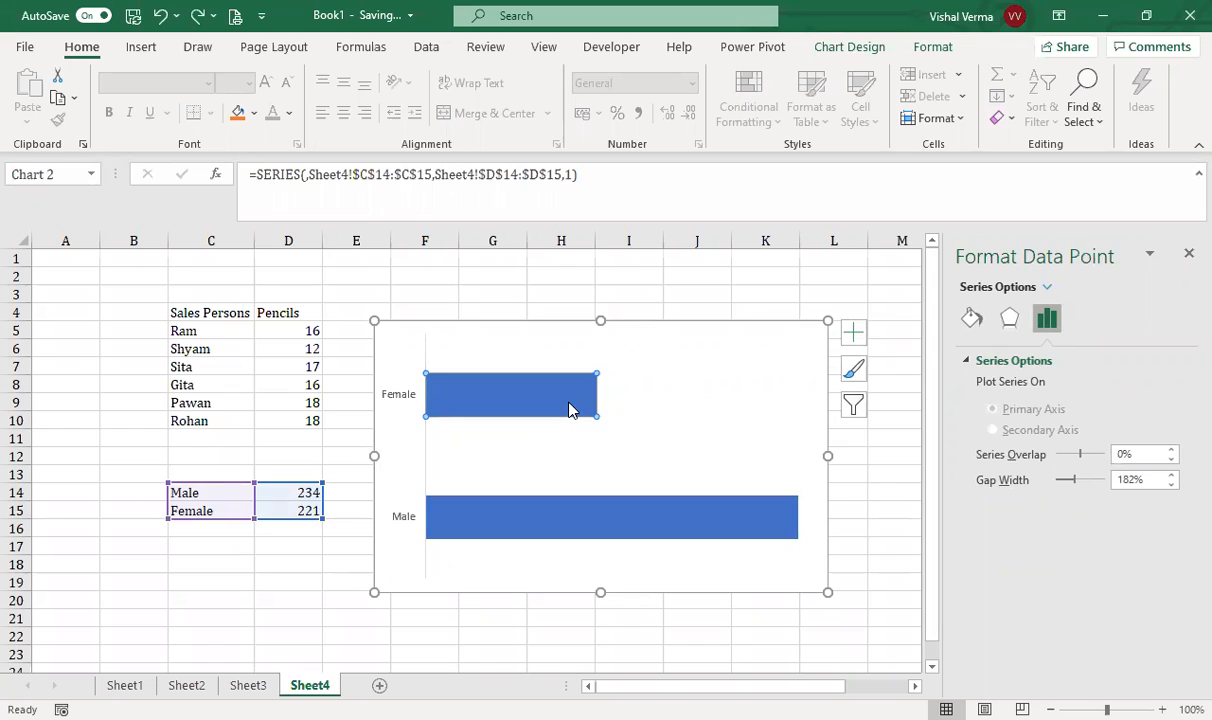
click(971, 318)
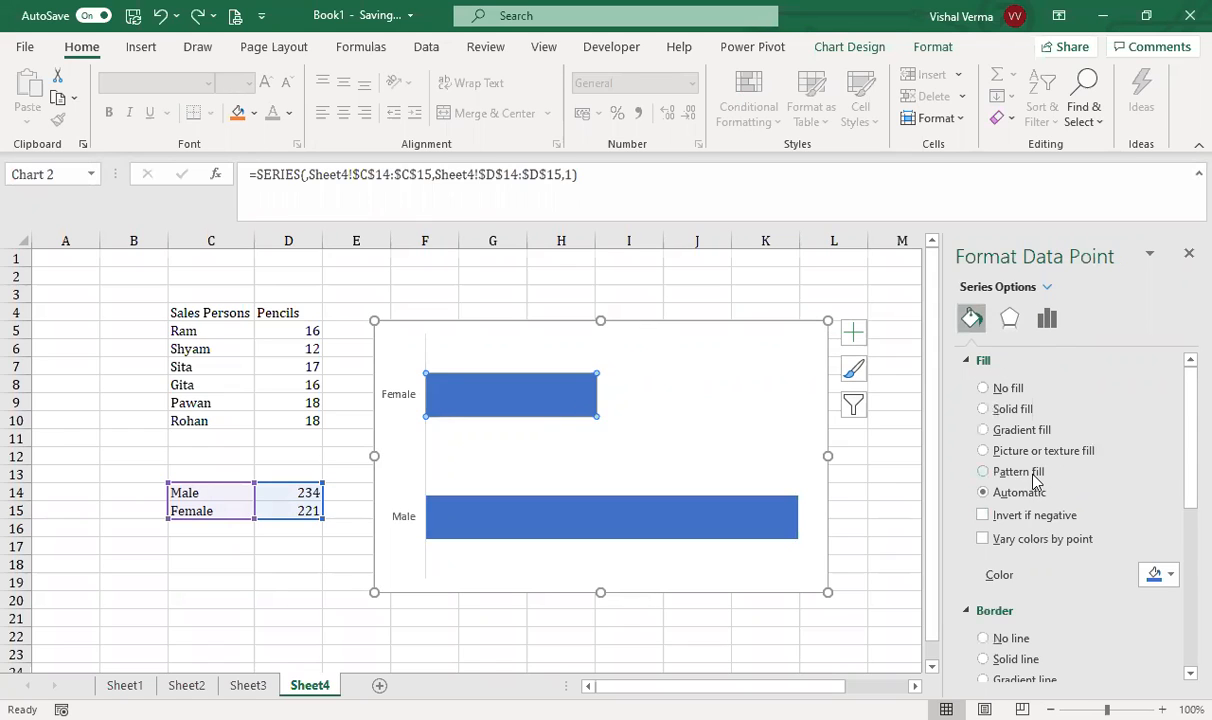
click(985, 452)
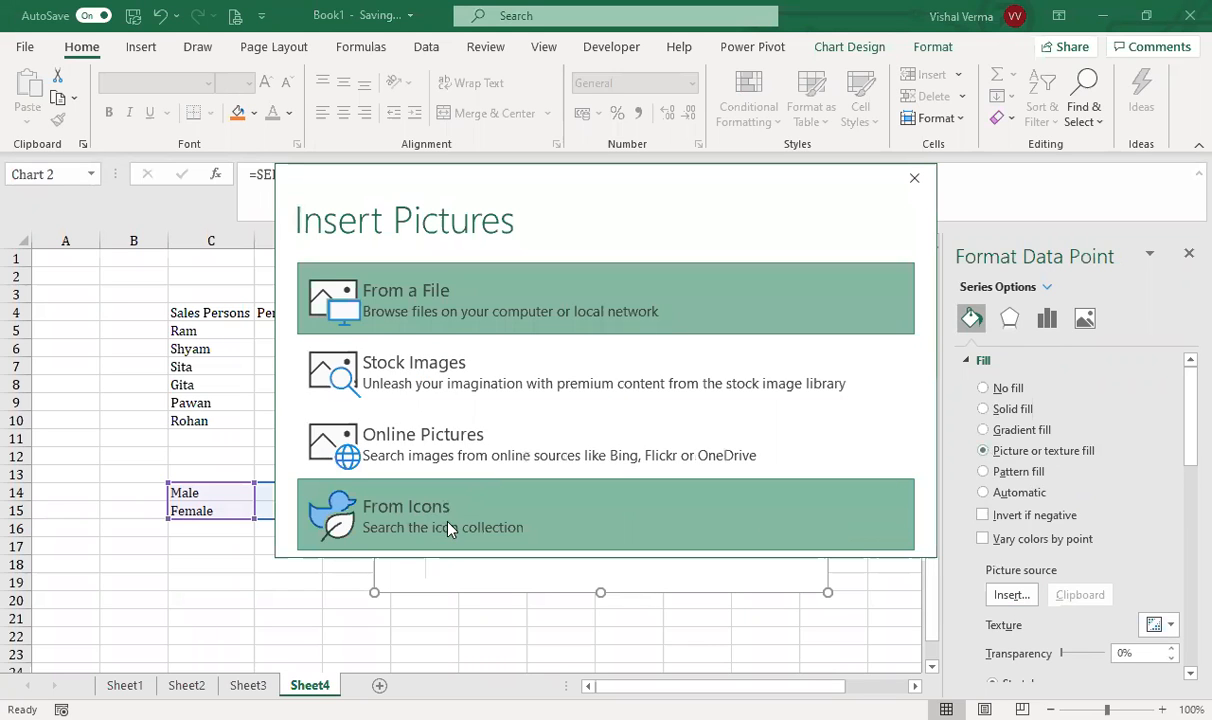
Search the icon collection for "fema" and insert the outlined female head-and-shoulders icon as the Female bar's picture fill.
click(453, 528)
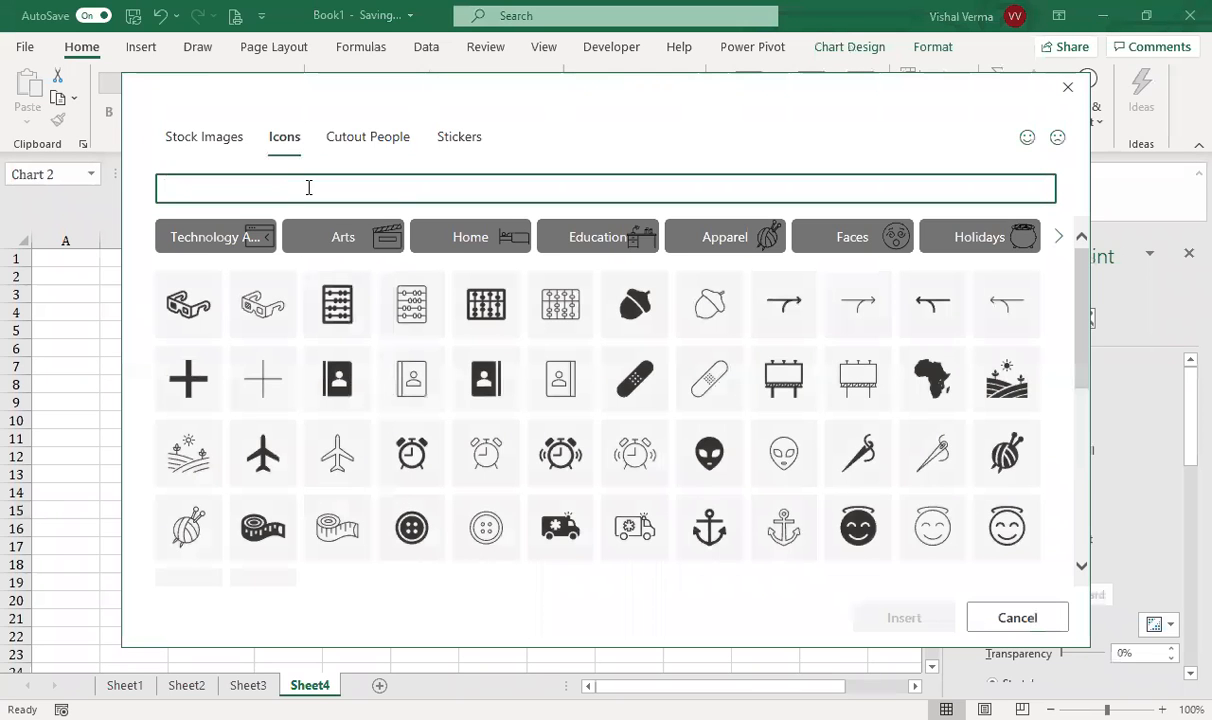
text(fa)
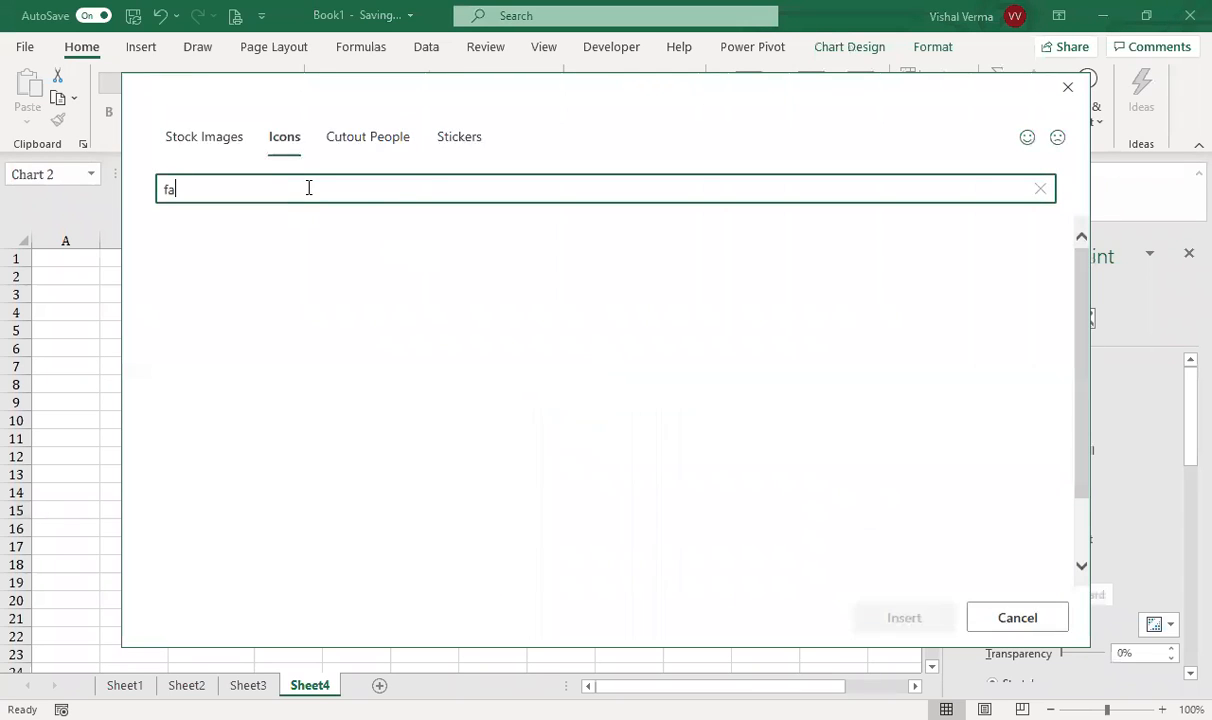
key(BackSpace)
text(em)
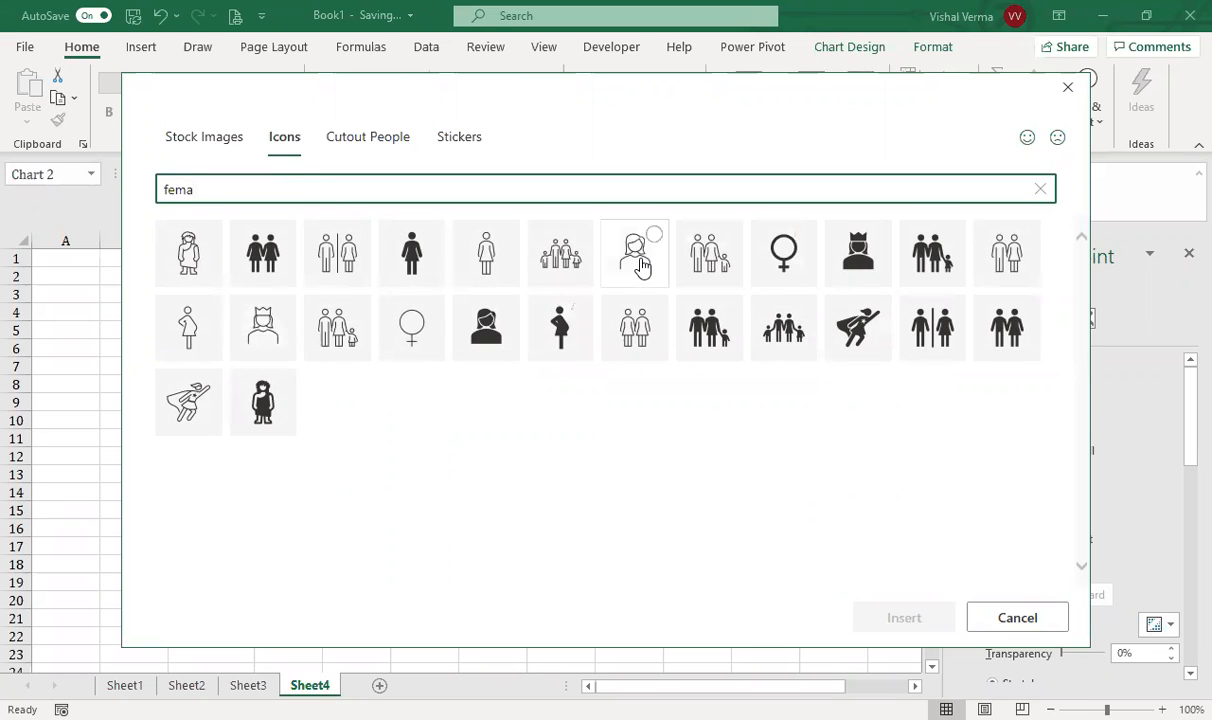
click(641, 266)
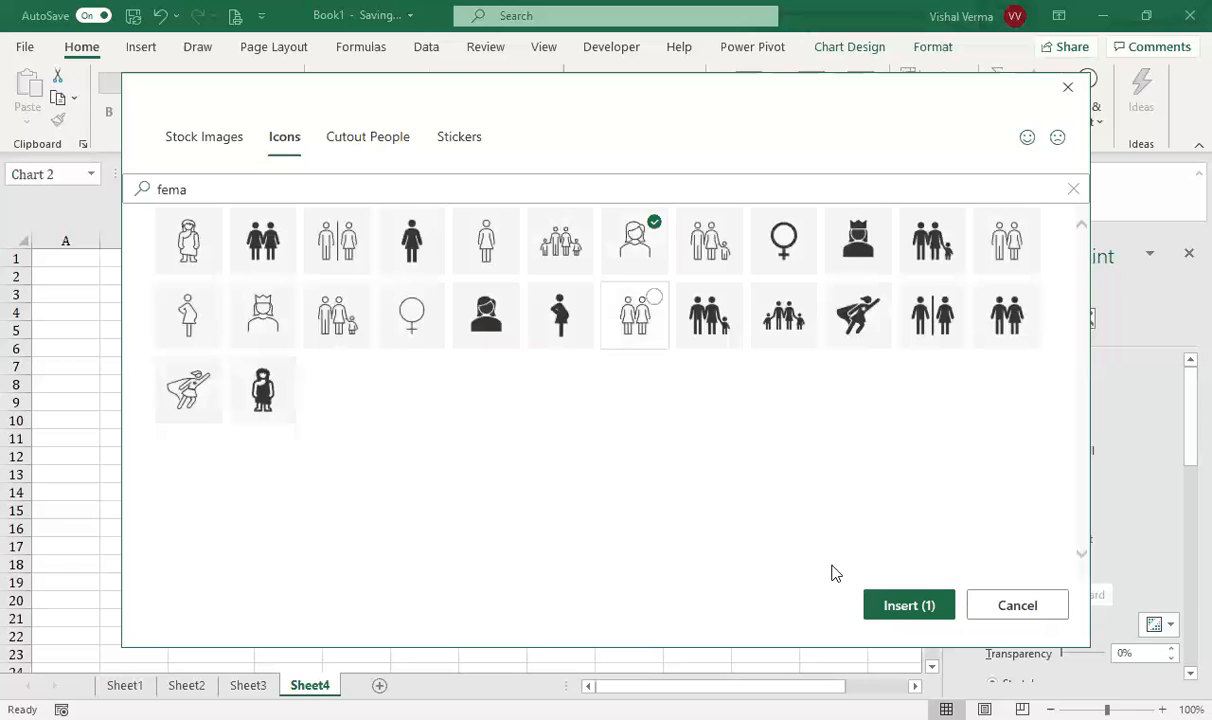
click(907, 610)
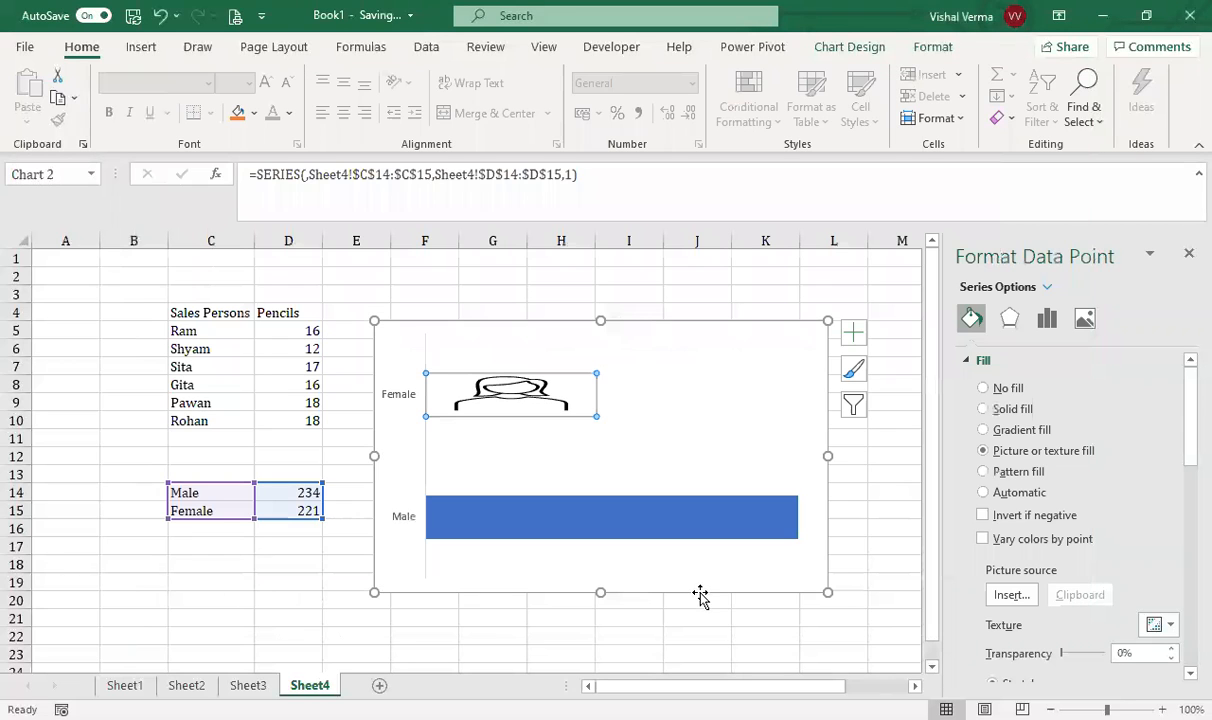
Give the Male bar a picture fill using the outlined male head-and-shoulders icon found by searching the icon collection for "male".
click(775, 535)
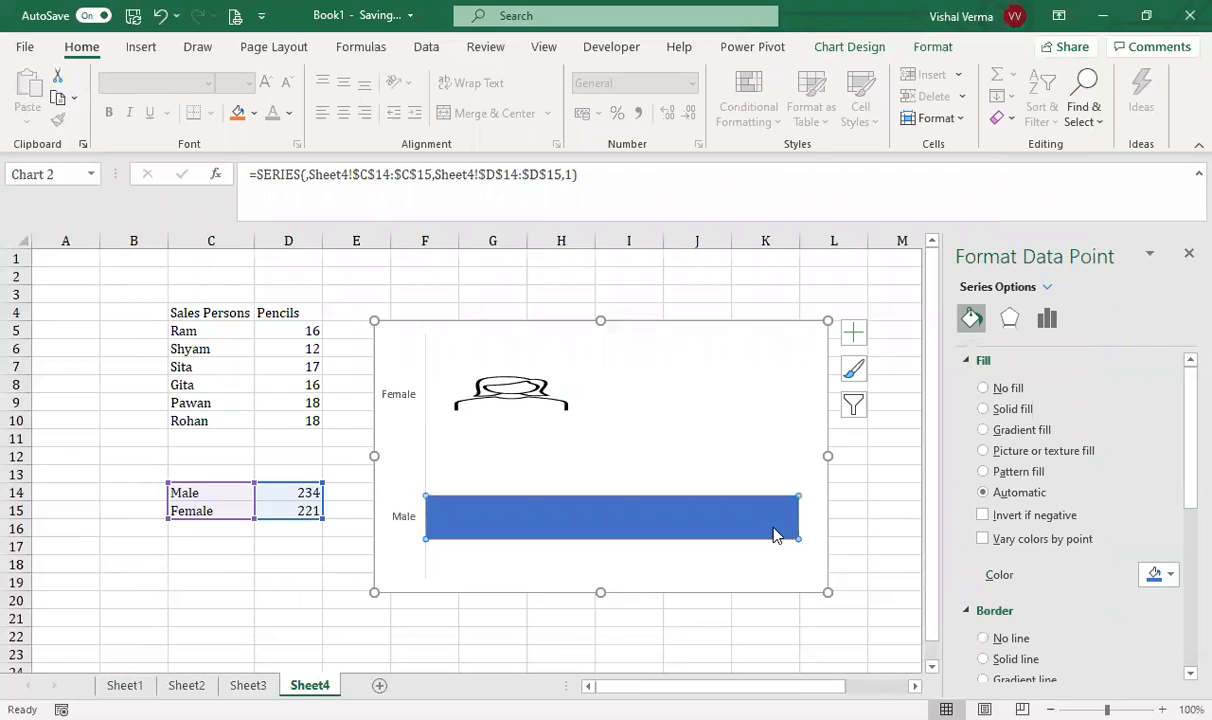
click(988, 451)
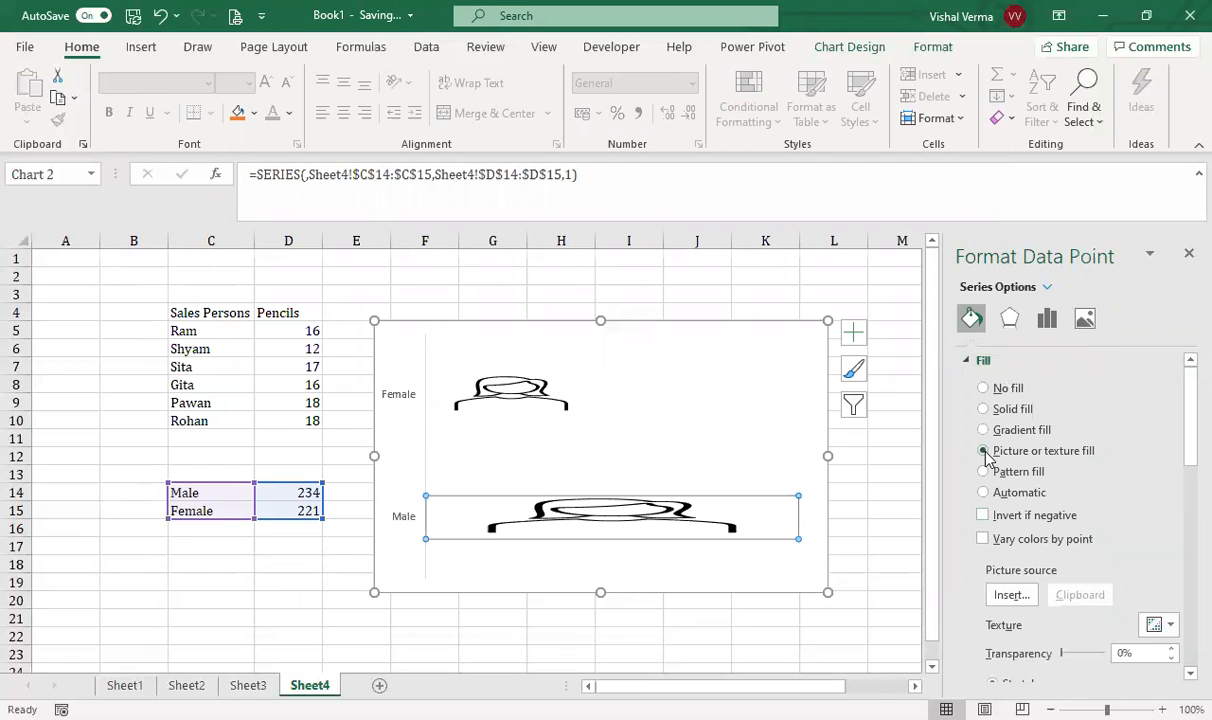
click(1010, 595)
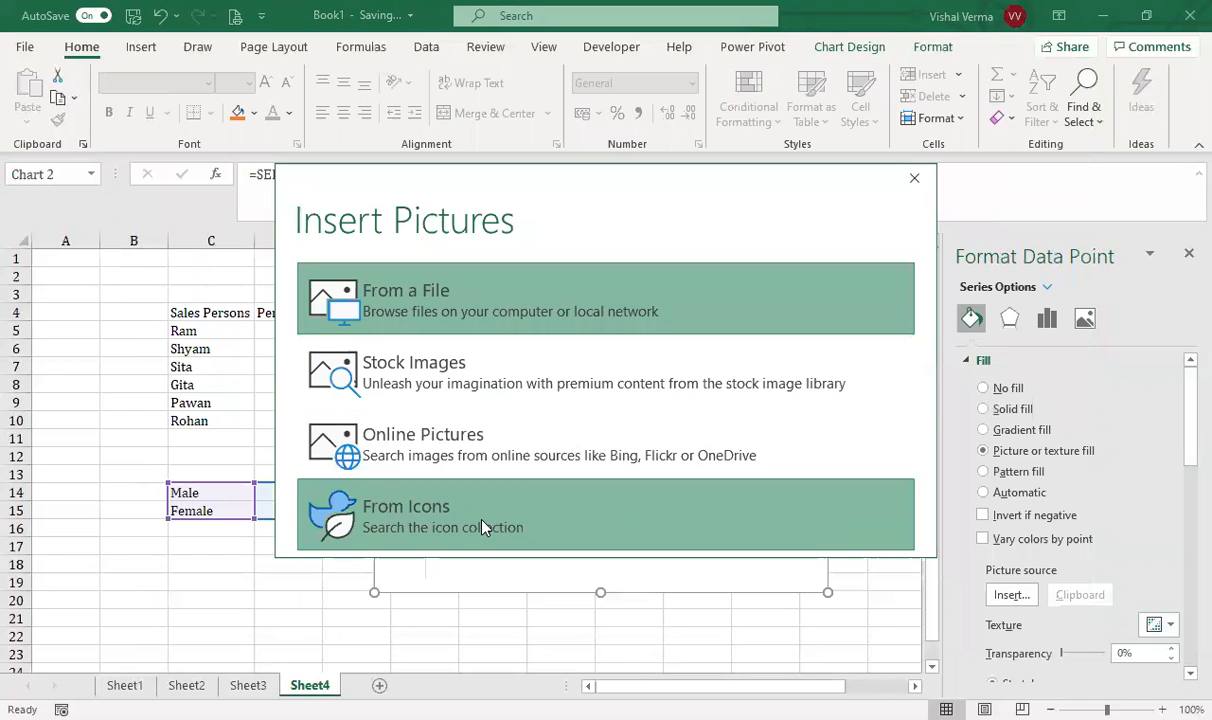
click(483, 527)
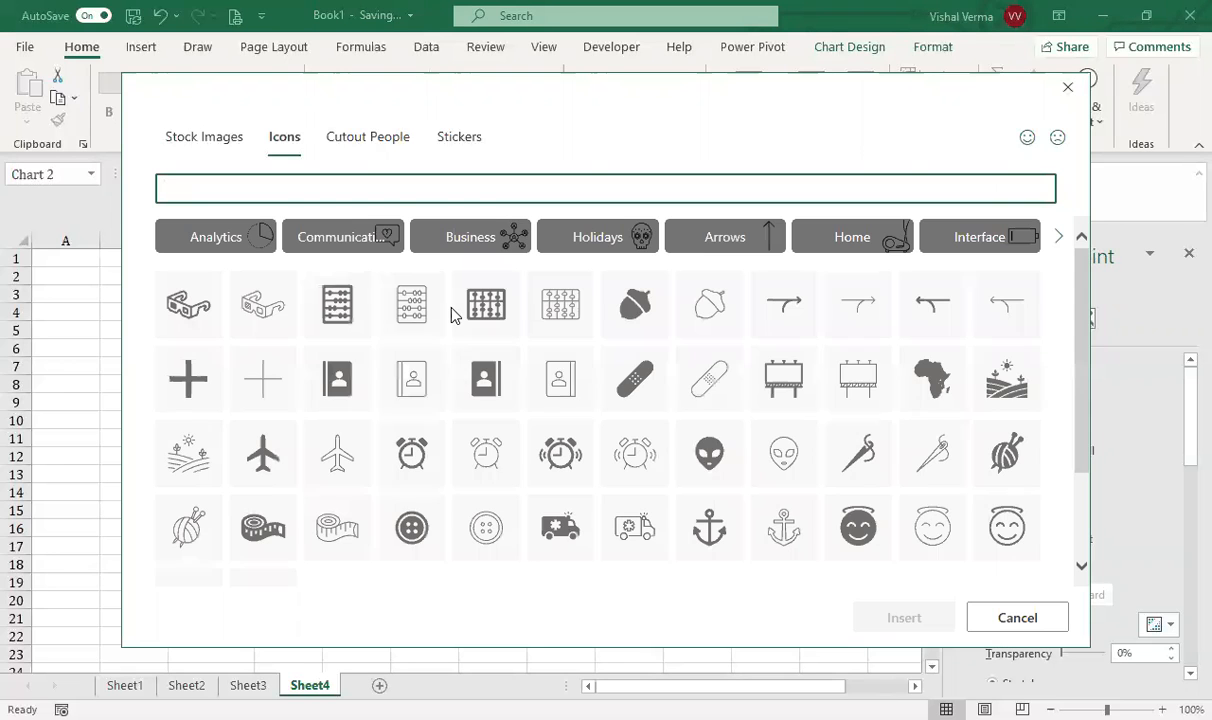
text(male)
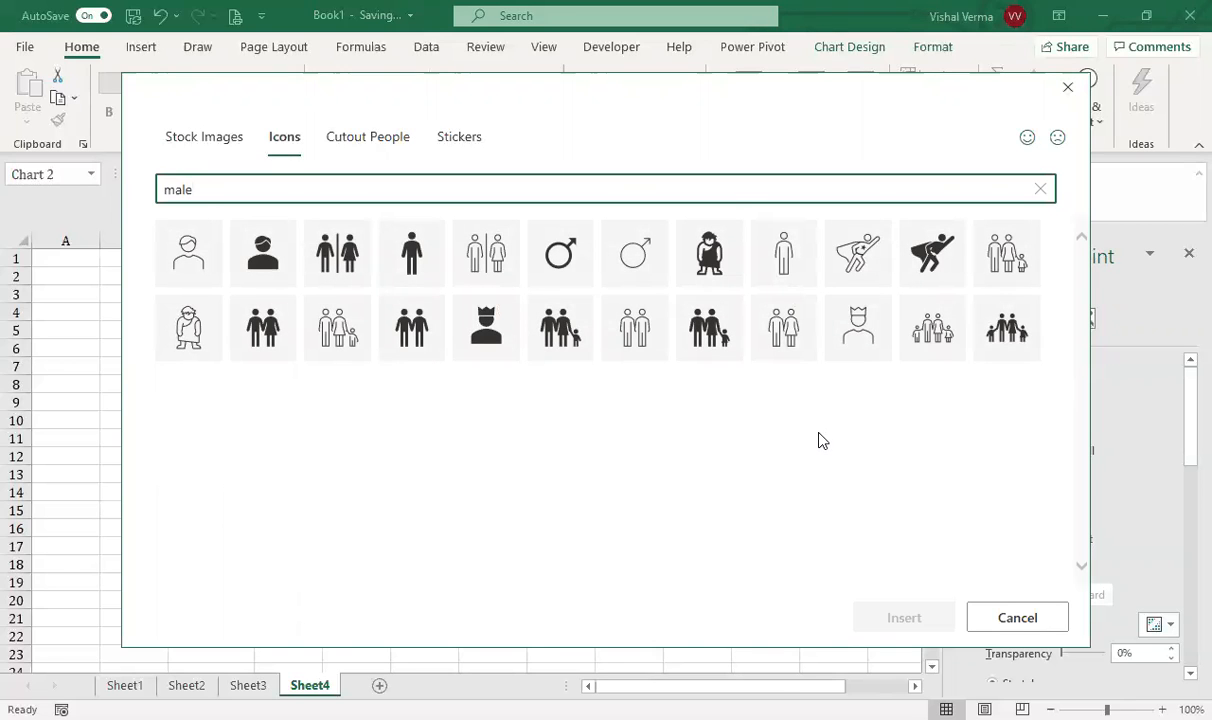
click(186, 255)
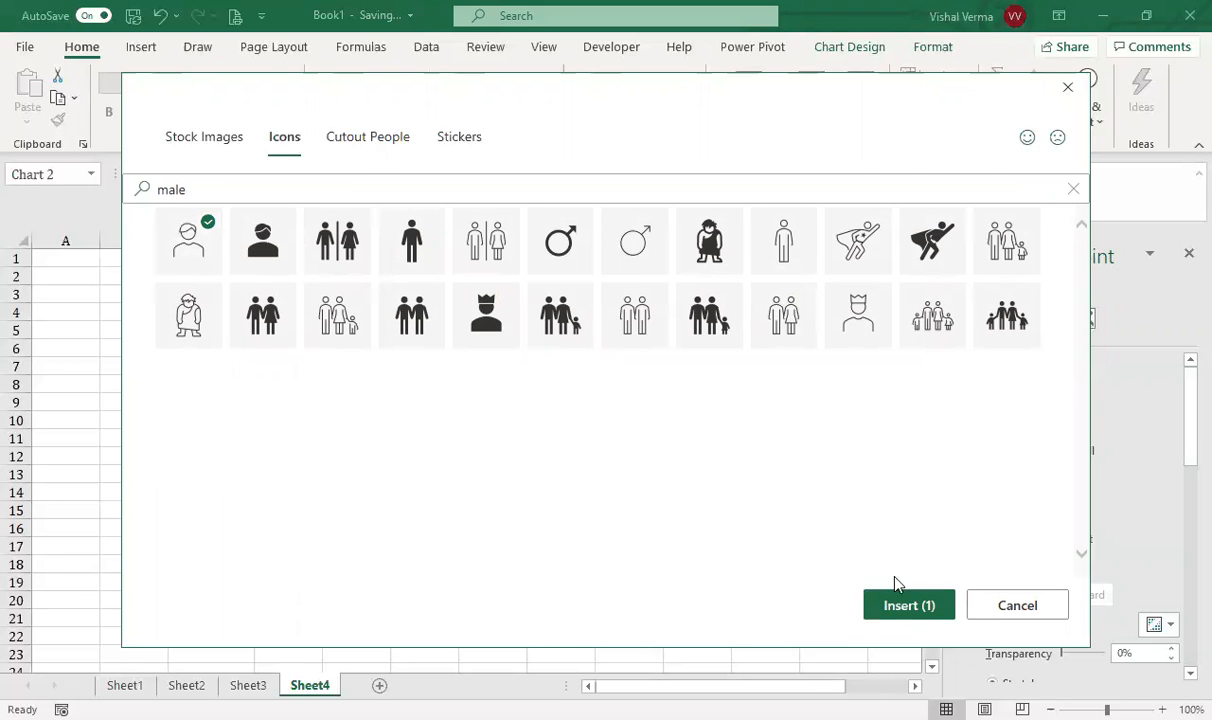
click(910, 606)
Set the Female bar's picture fill to Stack and Scale with, and increase its units per picture so fewer, wider icons fill the bar.
click(565, 413)
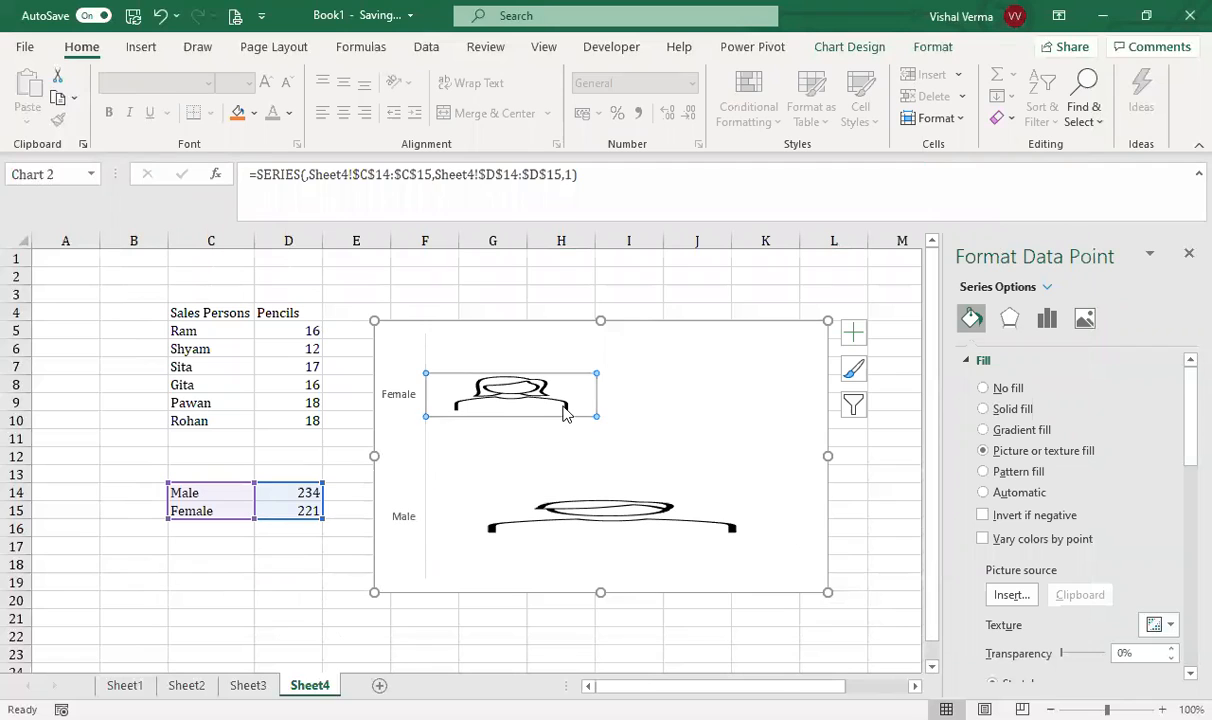
scroll(1050, 450, down, 5)
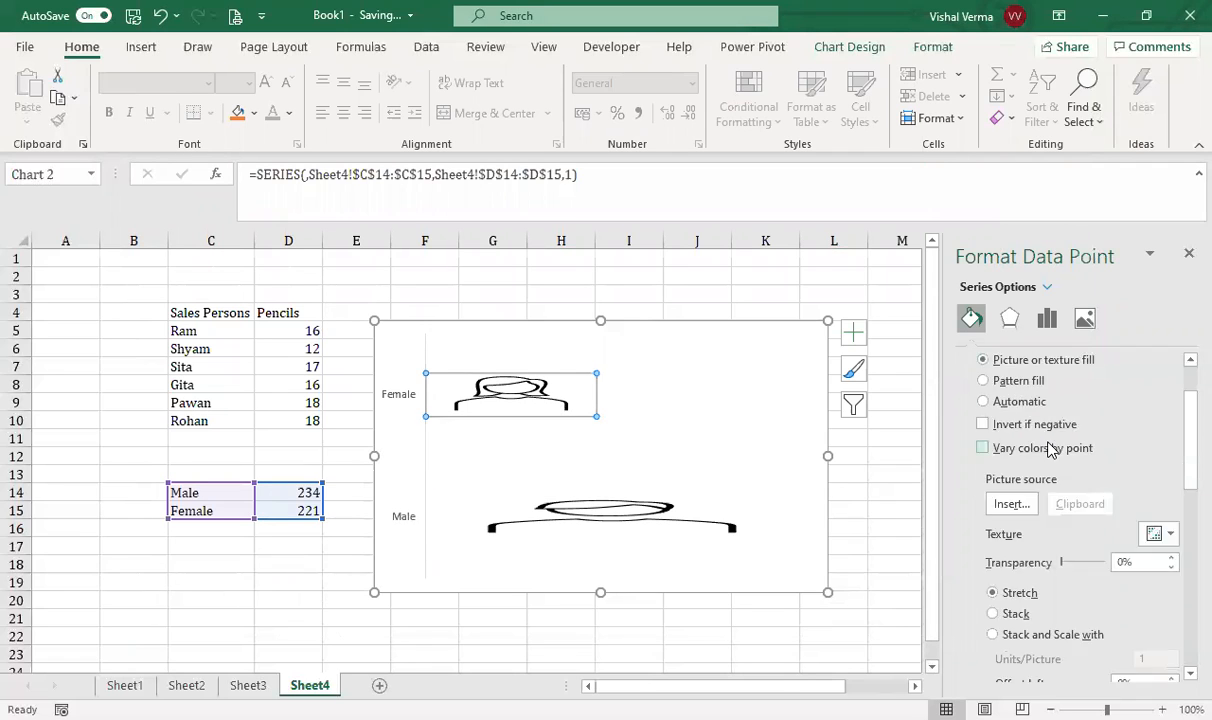
click(993, 545)
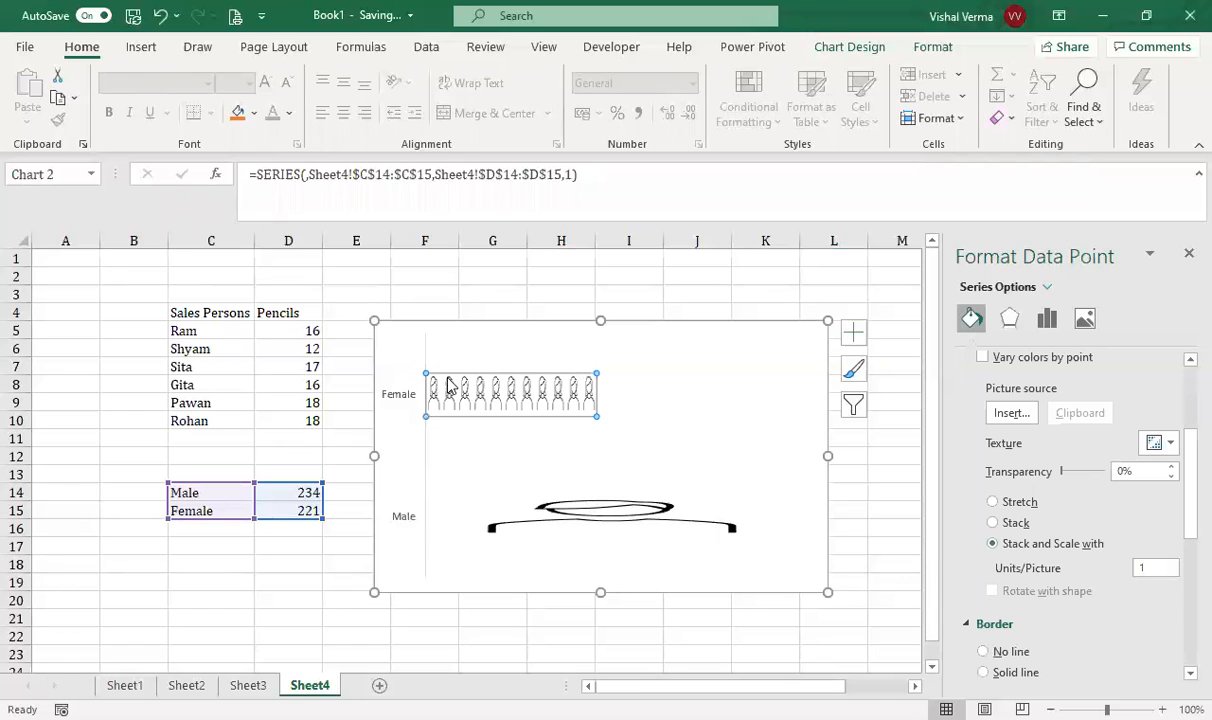
click(1149, 566)
Set the Male bar's picture fill to Stack and Scale with, using 4 units per picture.
click(685, 538)
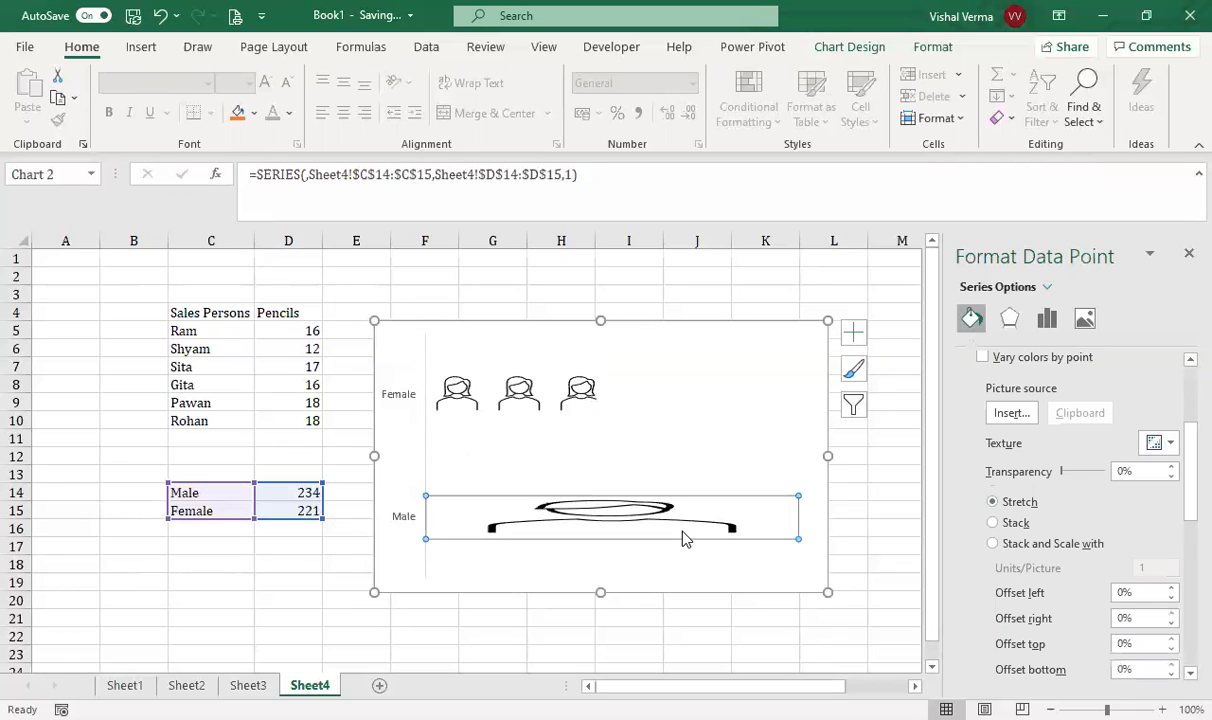
click(992, 543)
click(1153, 566)
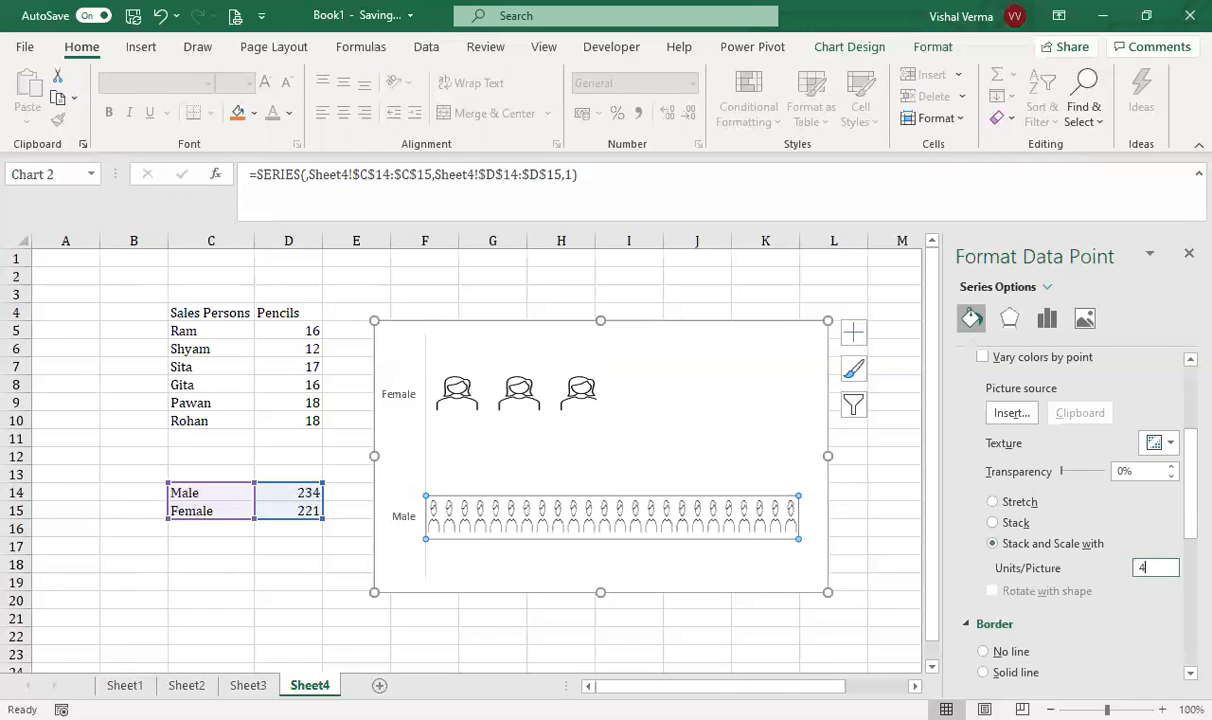
text(4)
key(Return)
click(785, 632)
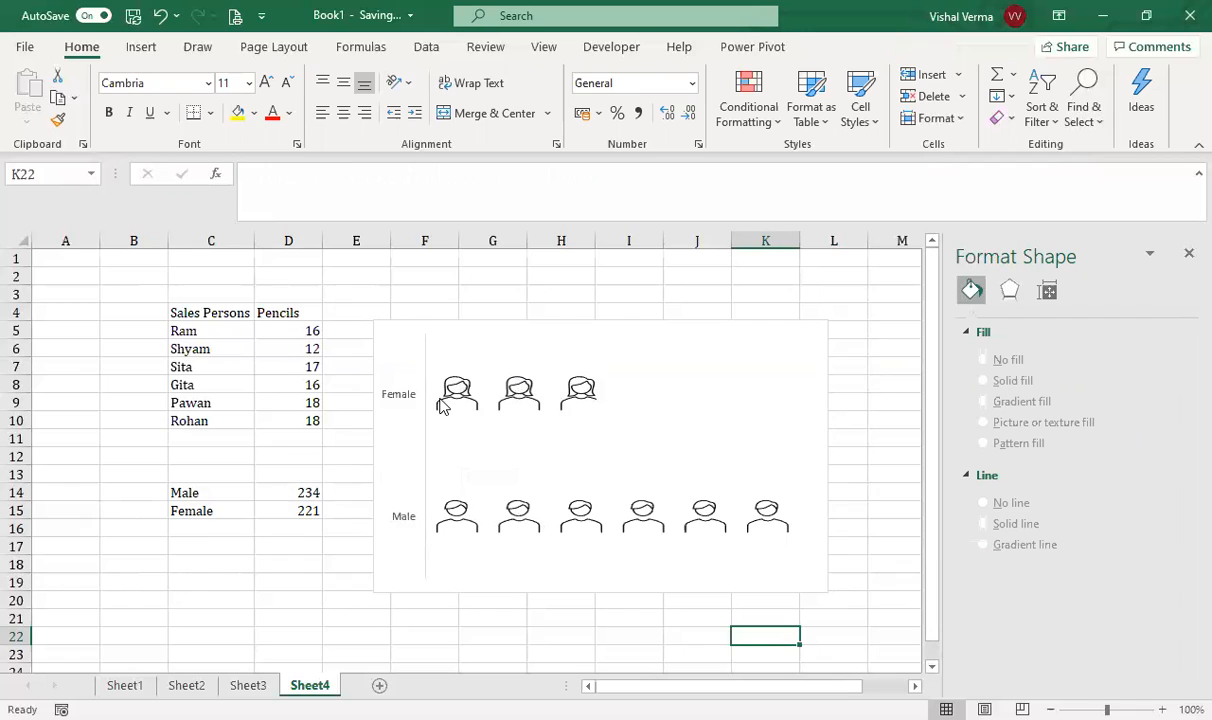
mouse_move(465, 382)
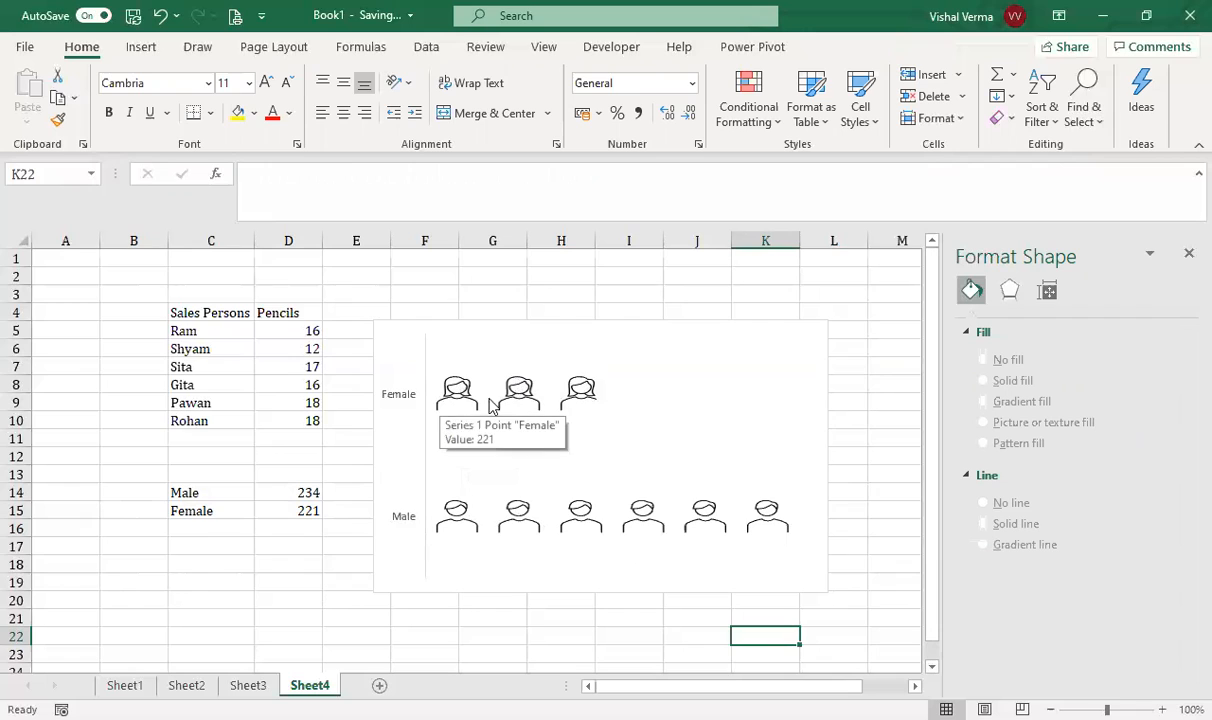
Delete the Male/Female pictograph chart and clear its source data, including the Male and Female rows, from C13:D17.
click(558, 595)
key(Delete)
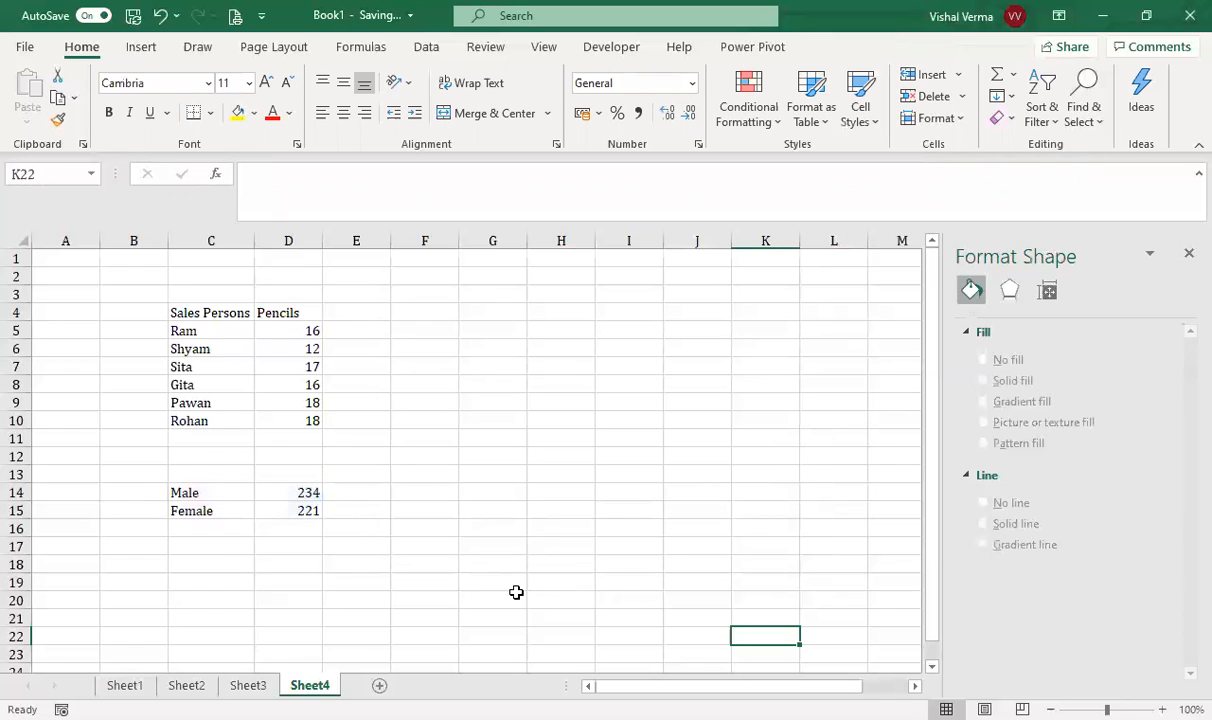
drag(189, 476, 315, 547)
key(BackSpace)
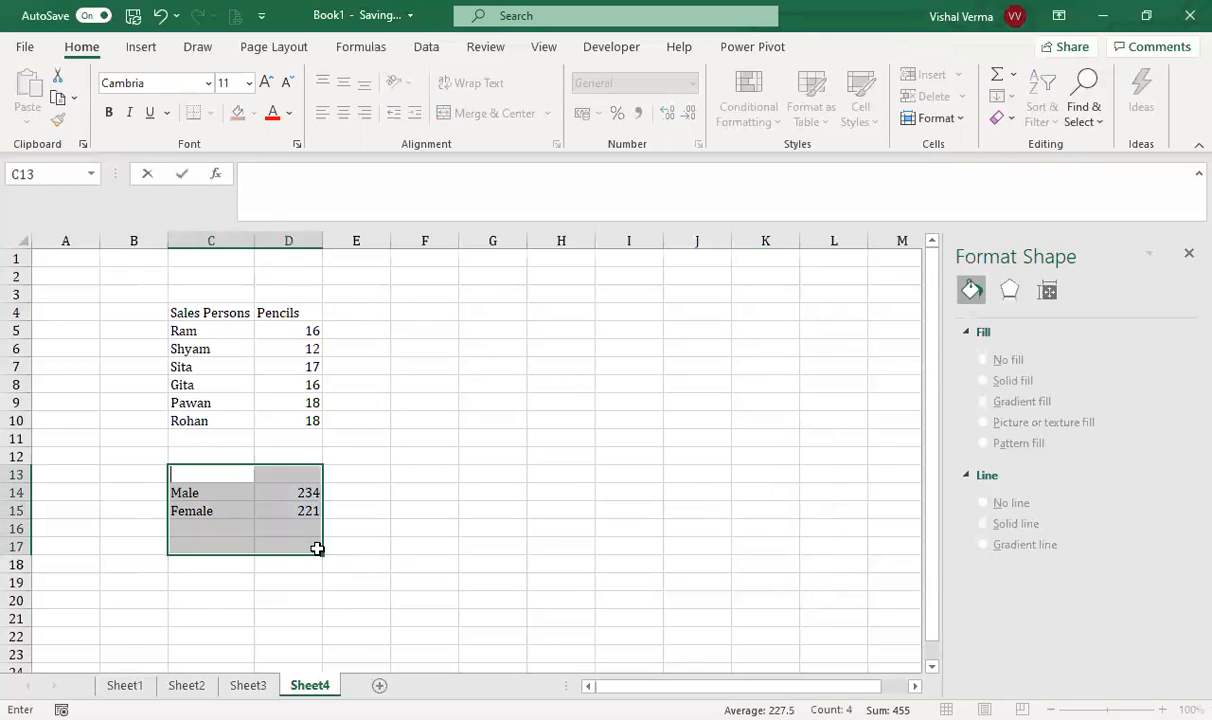
right_click(237, 492)
click(312, 395)
click(431, 462)
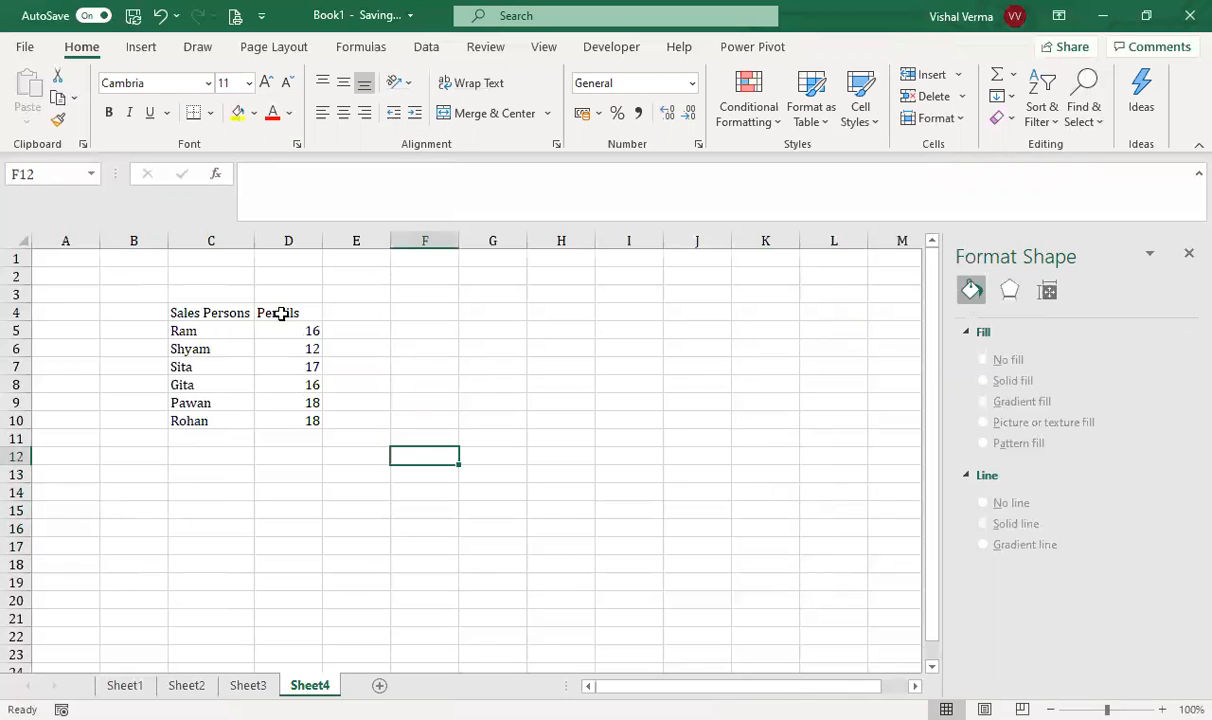
Add the column headings Pen, Eraser and Sharpner in E4:G4, beside the Pencils heading.
click(357, 312)
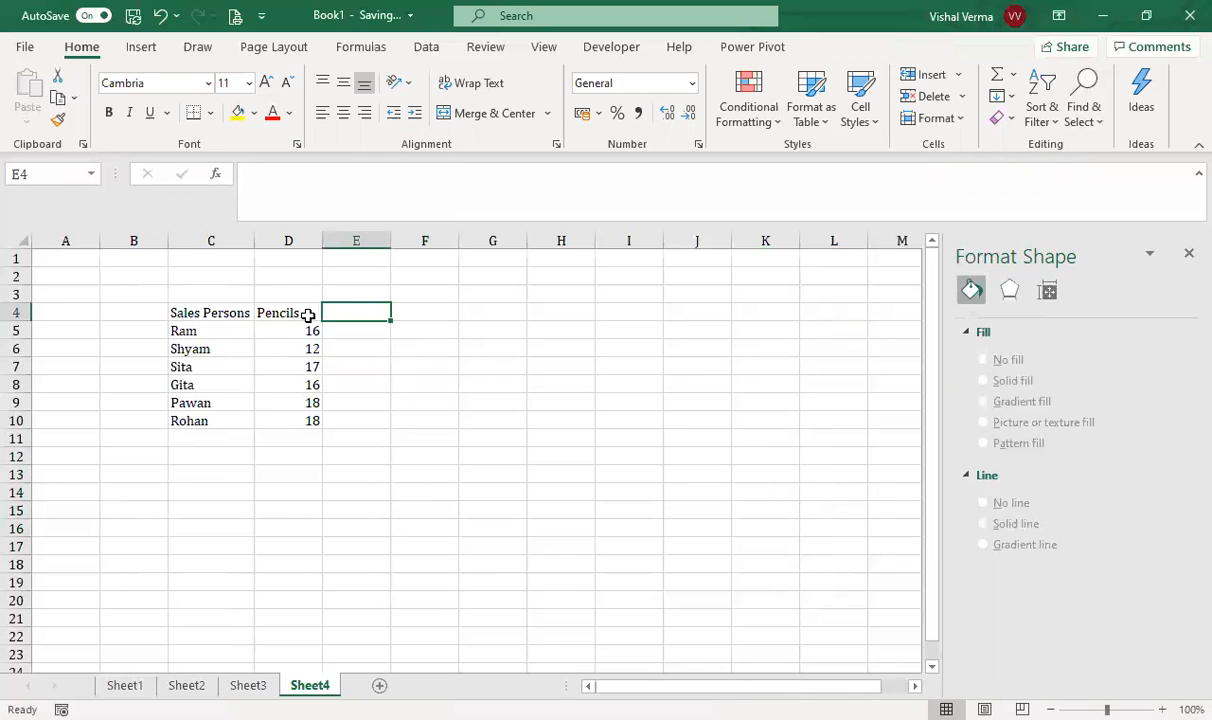
text(Pen)
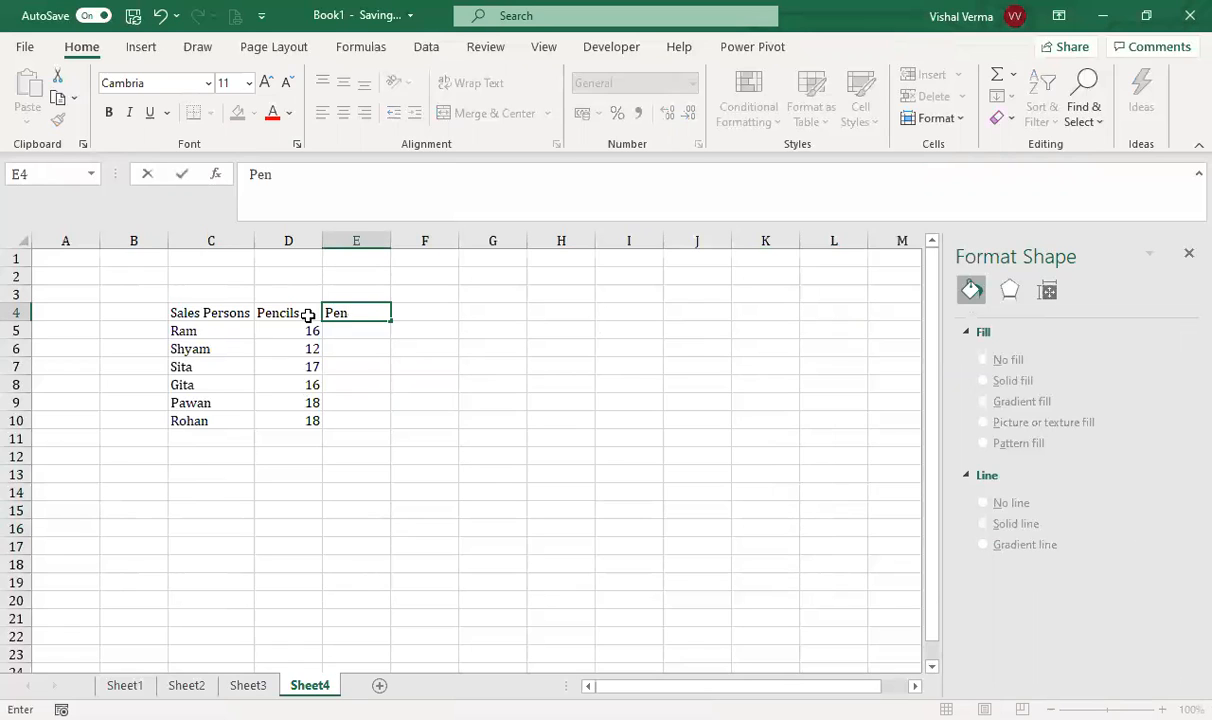
key(Tab)
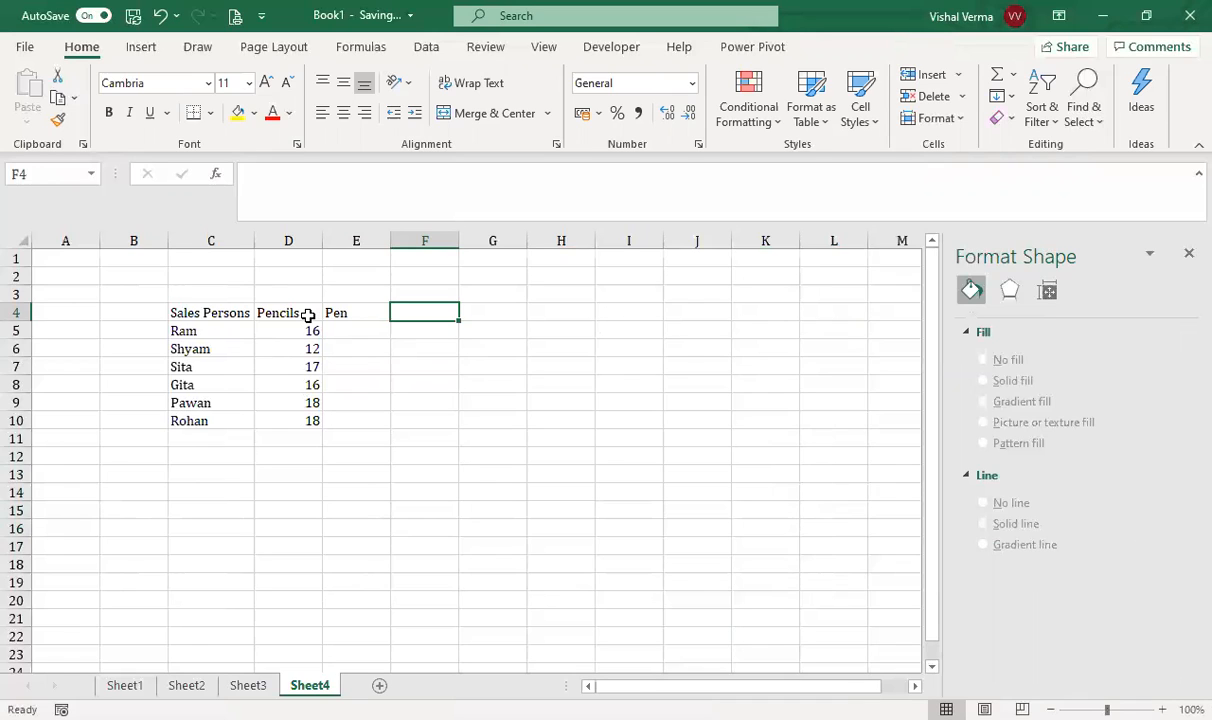
text(Eraser)
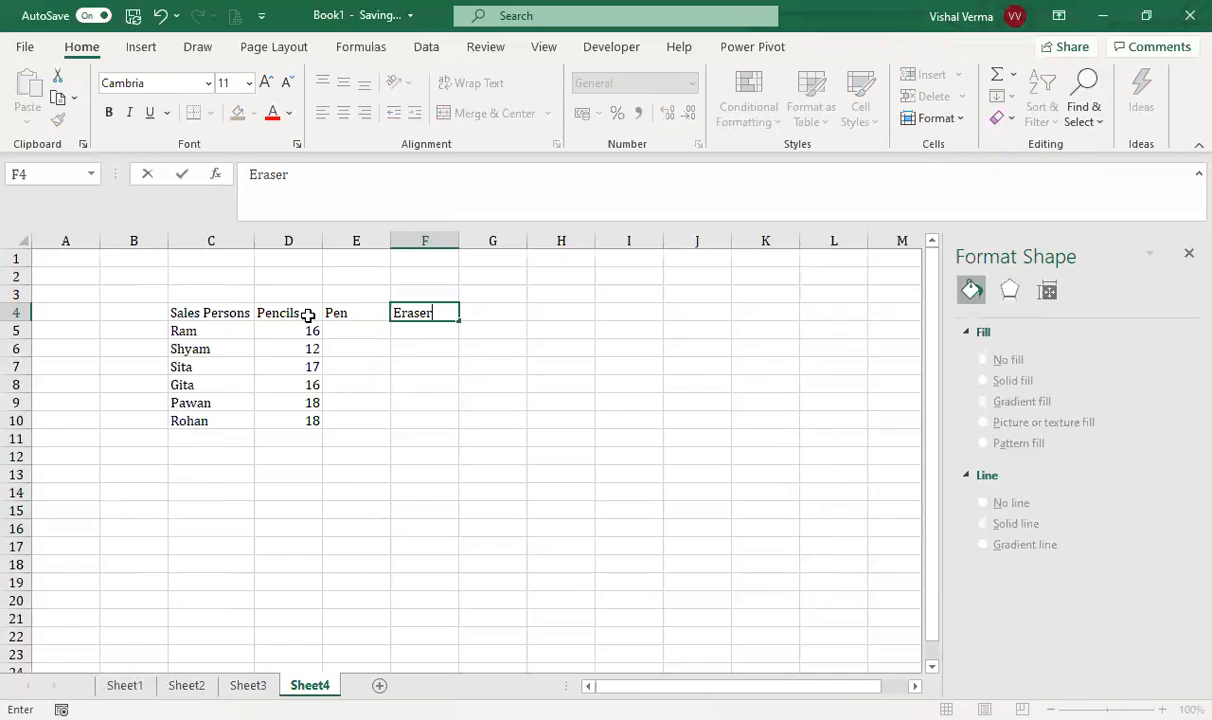
key(Tab)
text(Sharpner)
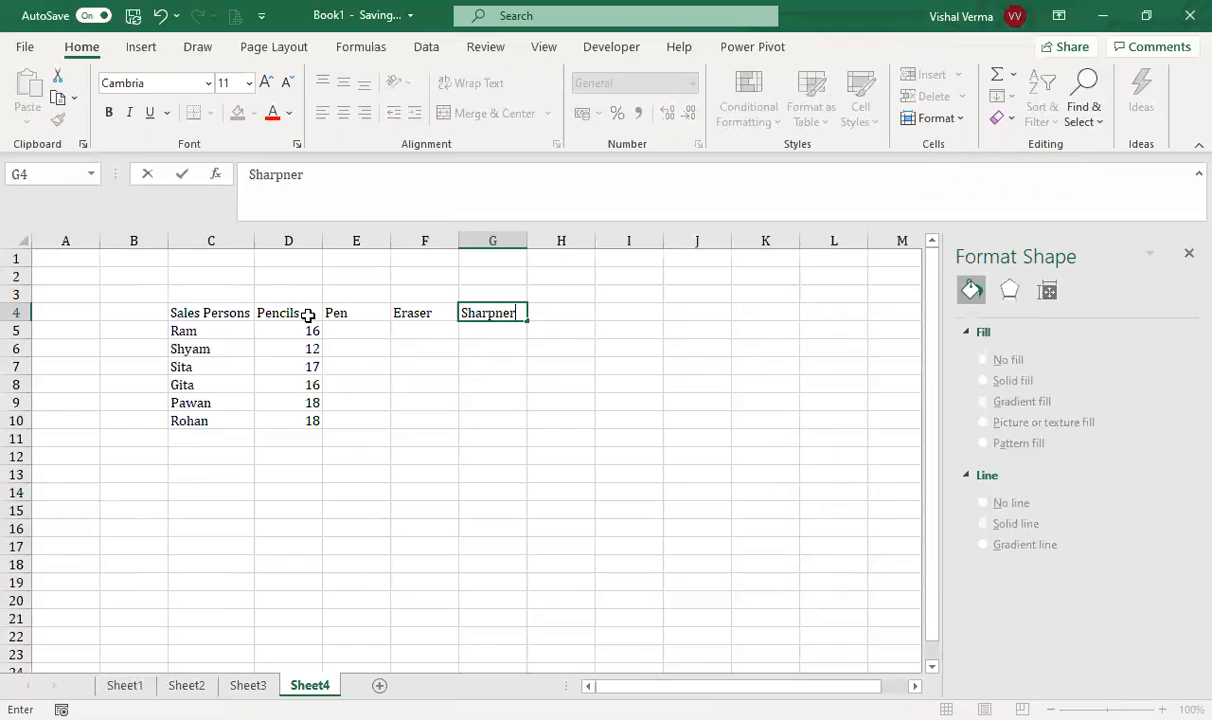
key(Return)
Clear the existing Pencils values in D5:D10.
drag(306, 329, 302, 419)
key(BackSpace)
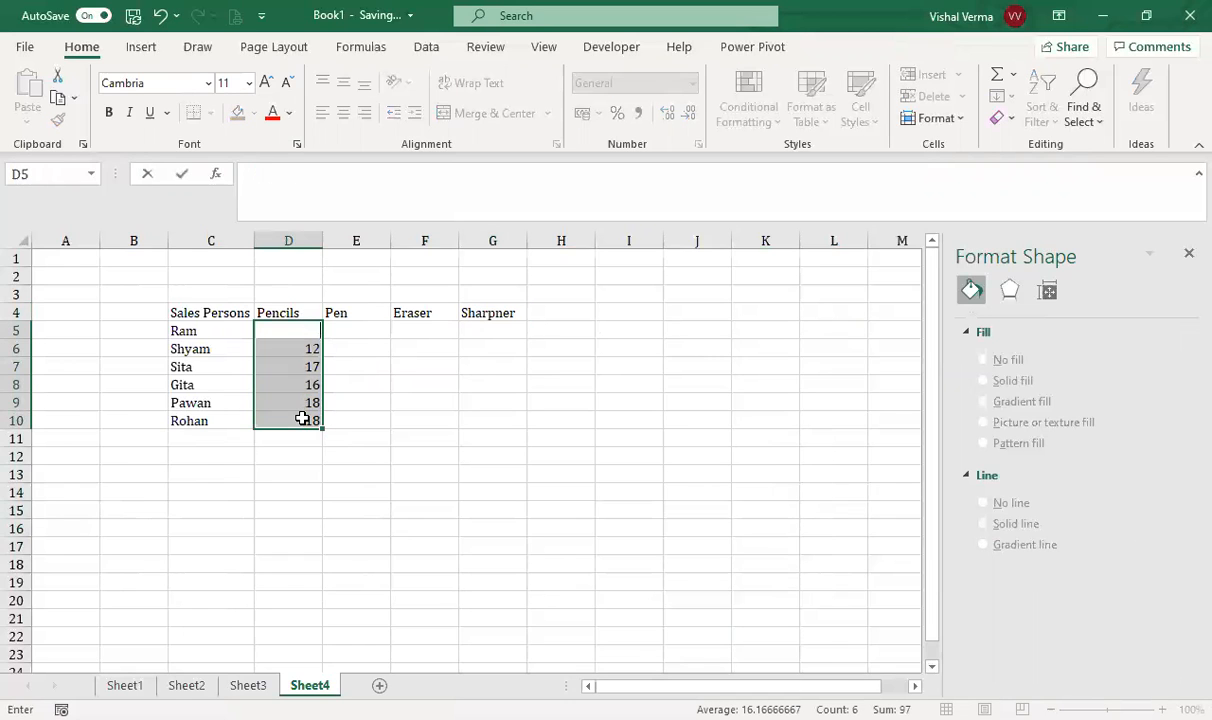
right_click(302, 419)
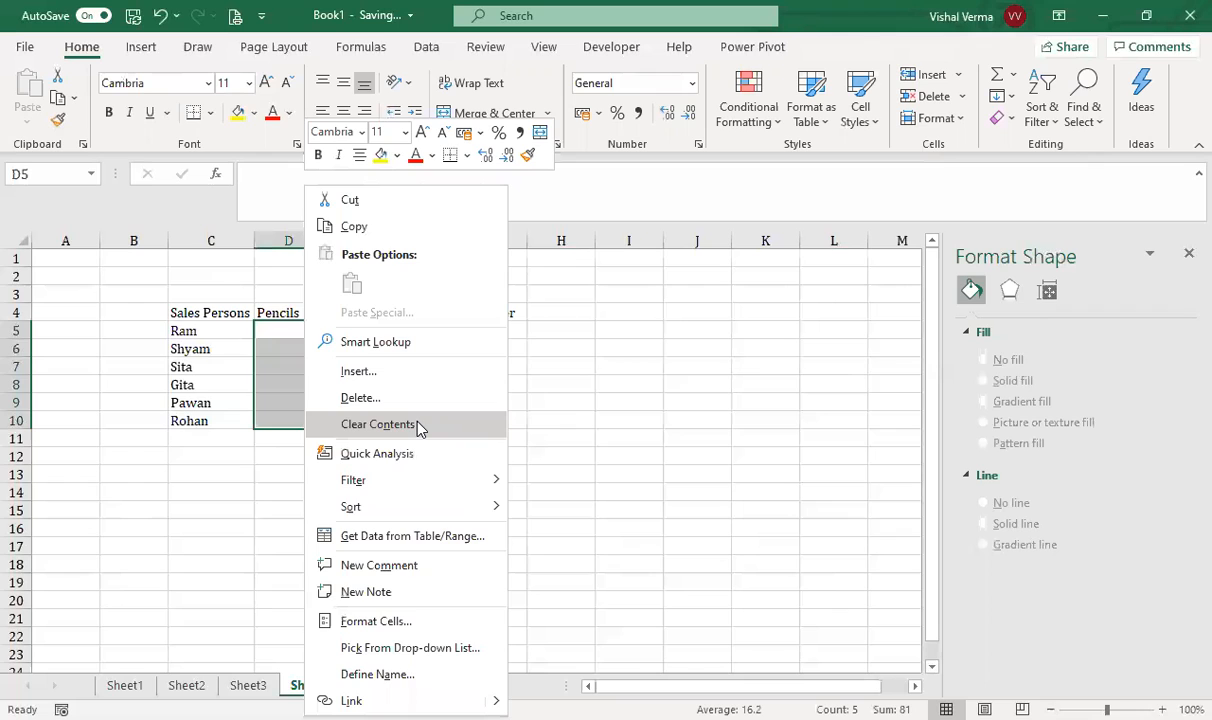
click(418, 424)
click(355, 472)
Fill D5:G10 with random whole numbers by entering =RANDARRAY(6,4,5,20,TRUE) in D5.
drag(281, 335, 493, 418)
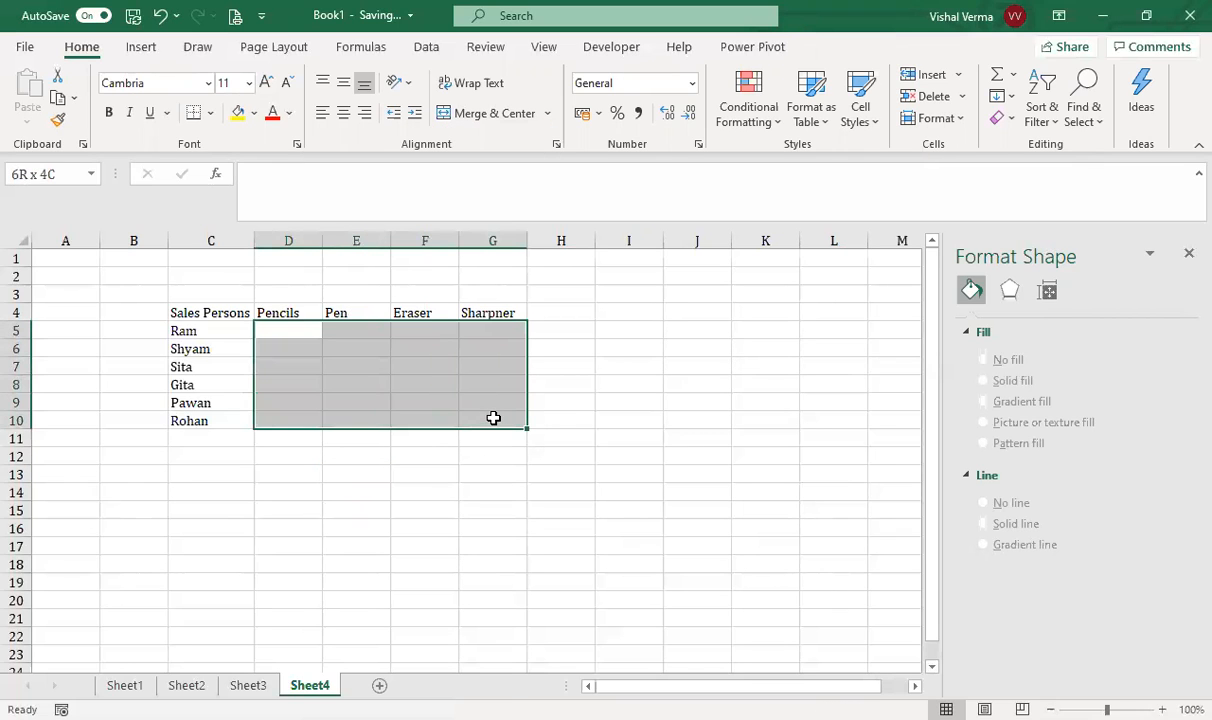
click(425, 455)
click(294, 328)
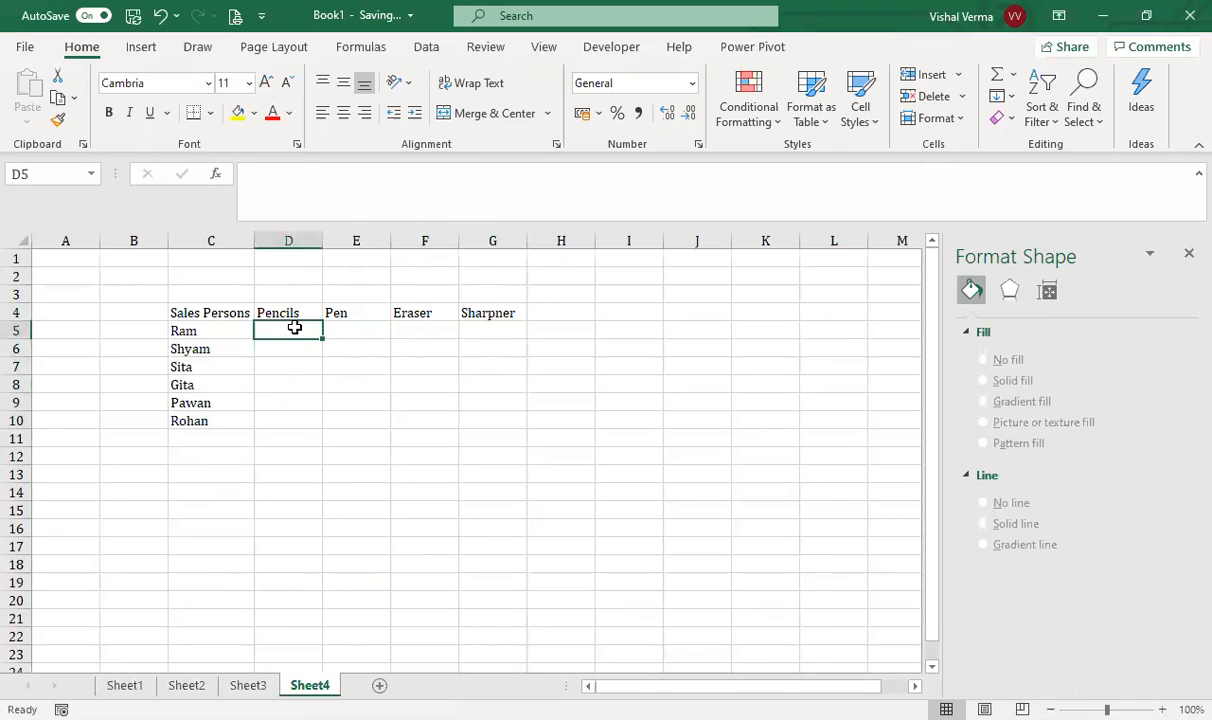
text(=)
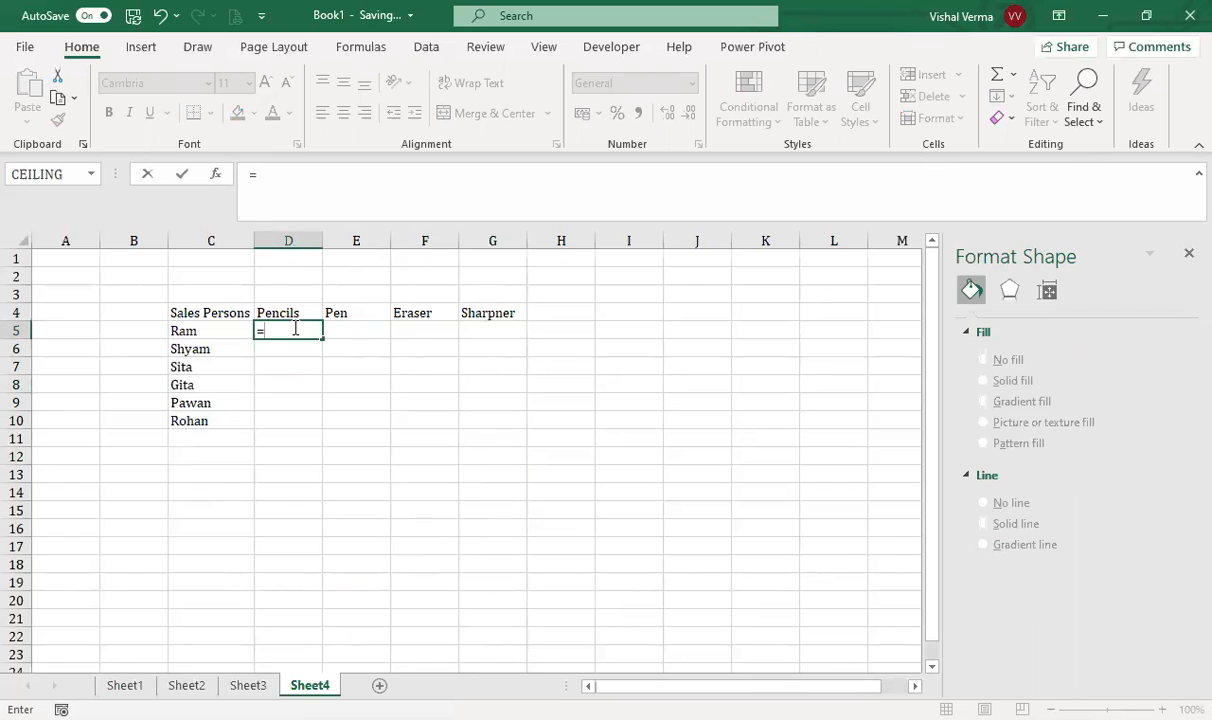
text(RANDARRAY()
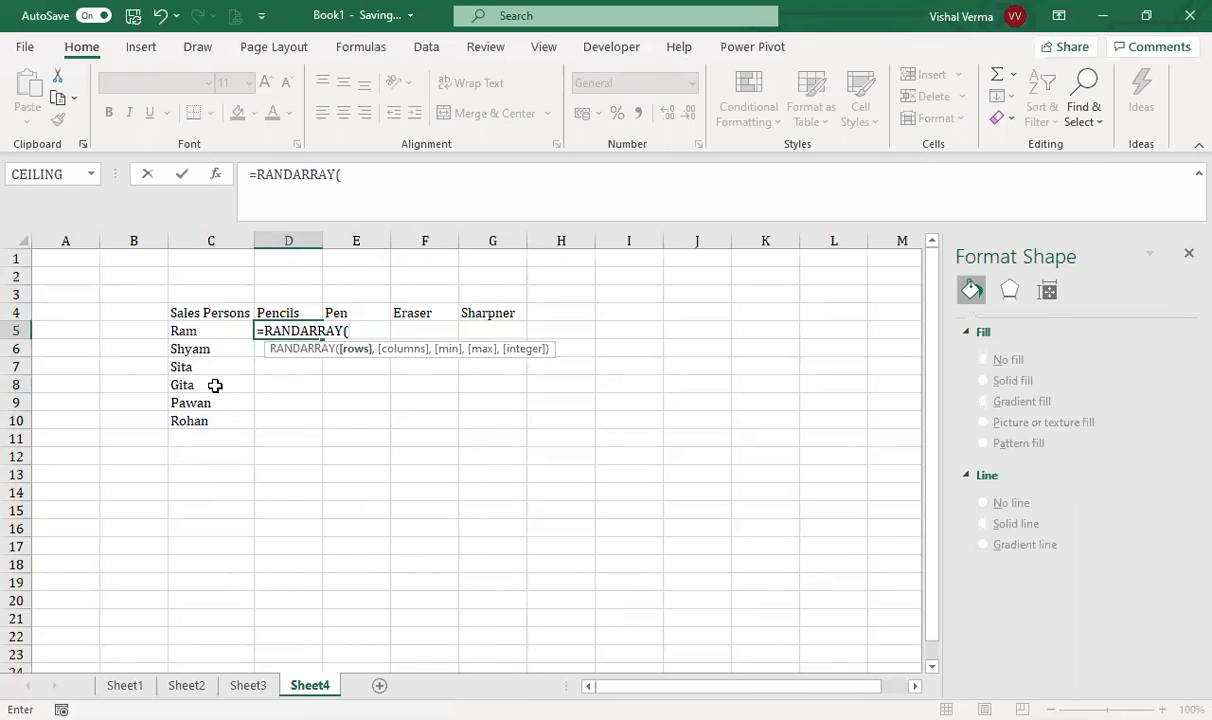
text(6,4,5,20)
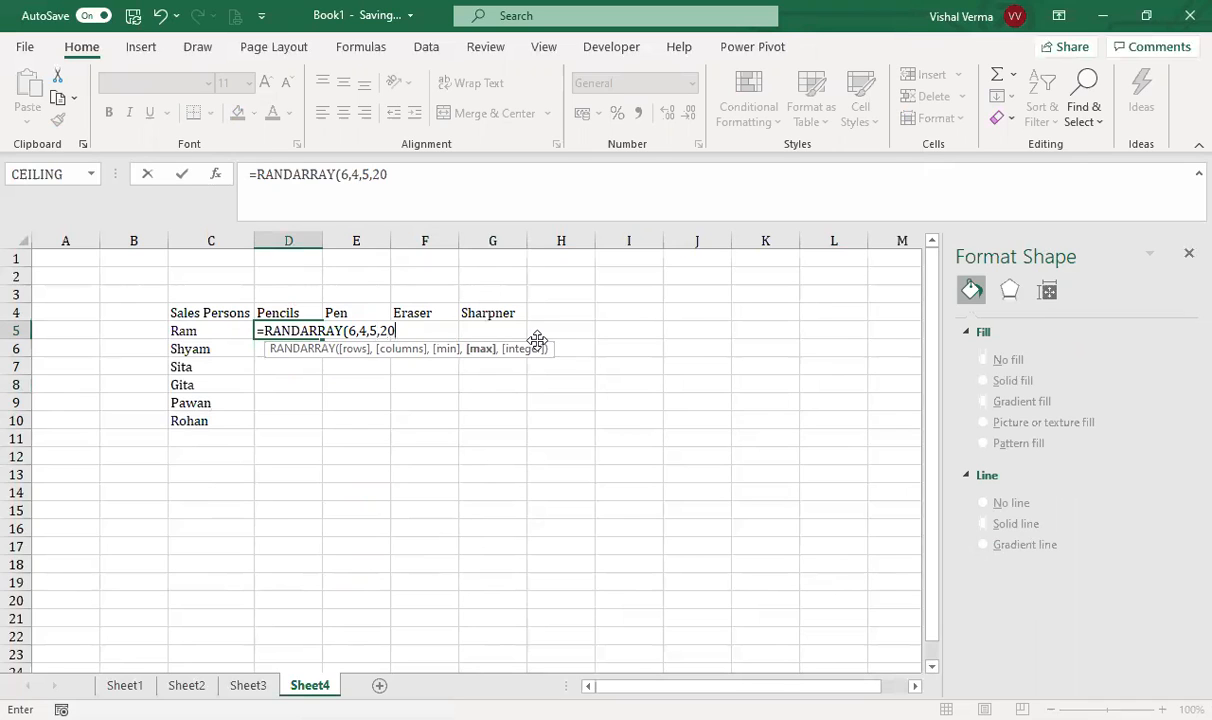
text(,)
key(Down)
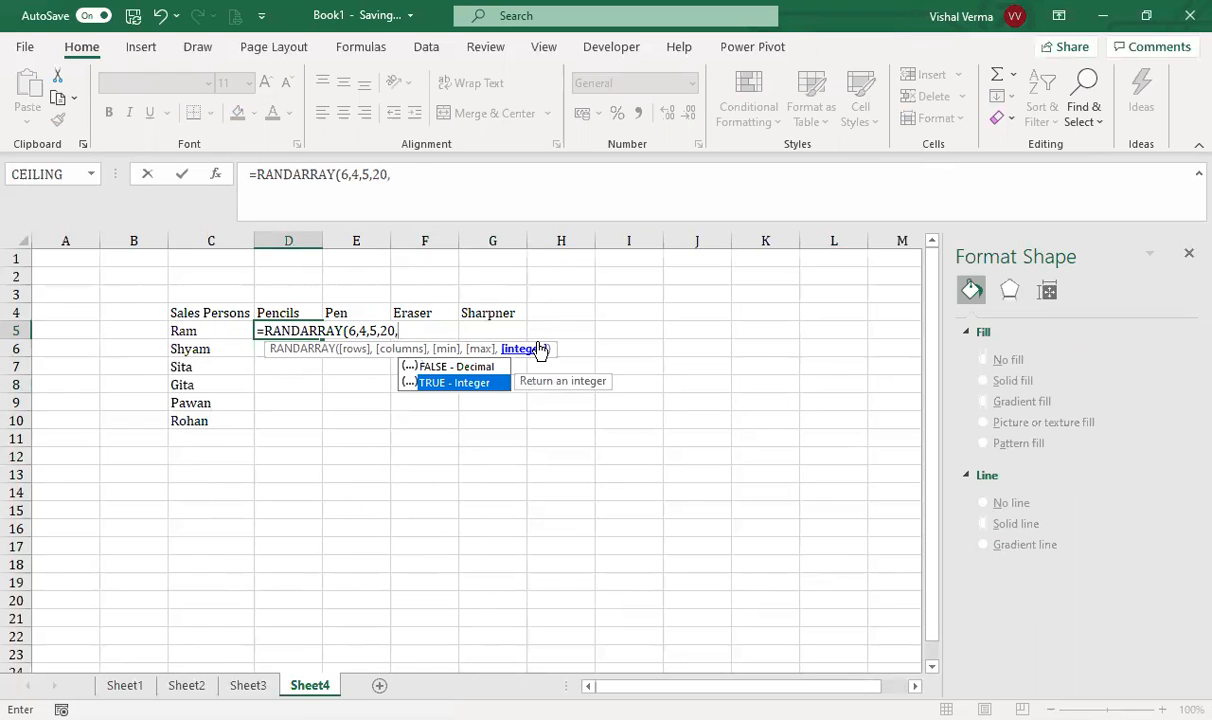
key(Tab)
text())
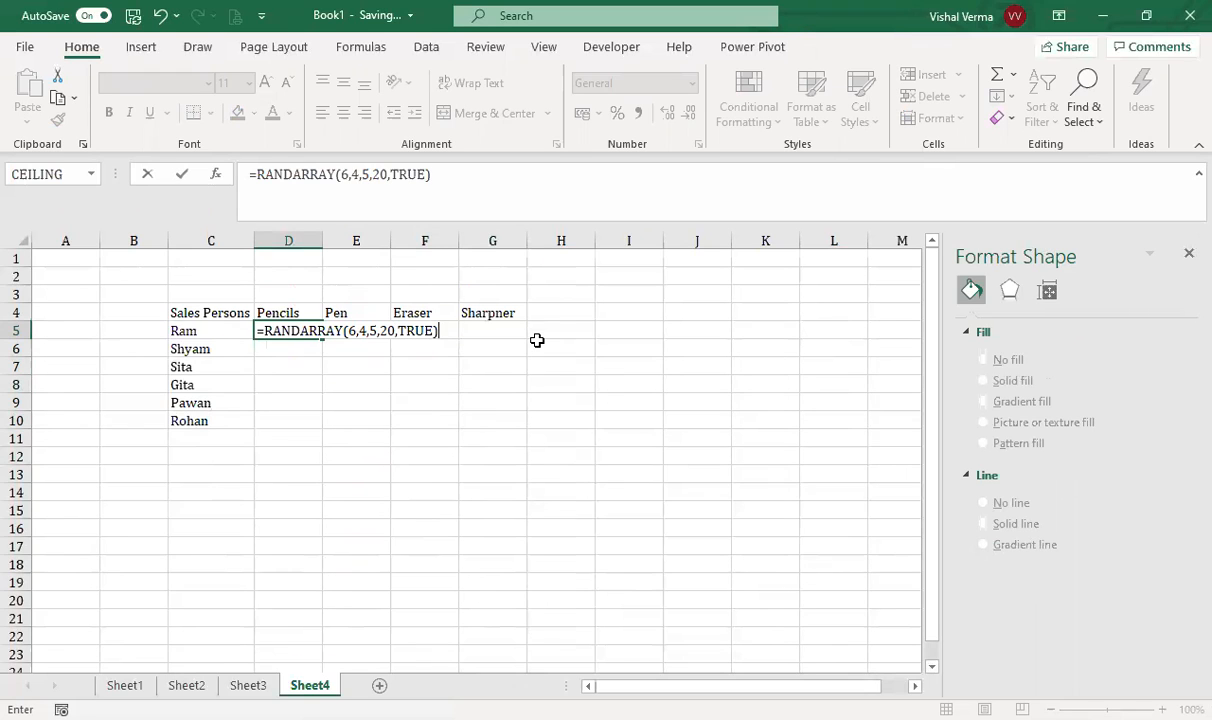
key(Return)
click(556, 473)
Copy the random numbers in D5:G10 and paste them over themselves as static values.
drag(306, 325, 493, 421)
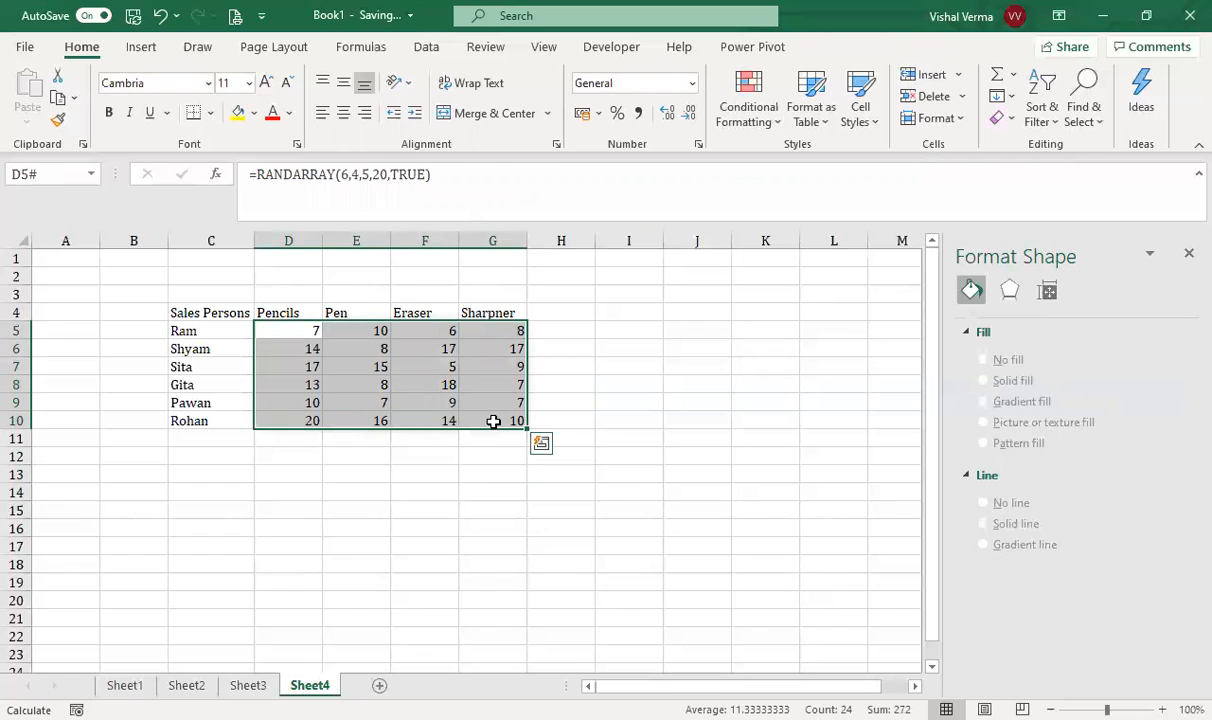
key(ctrl+c)
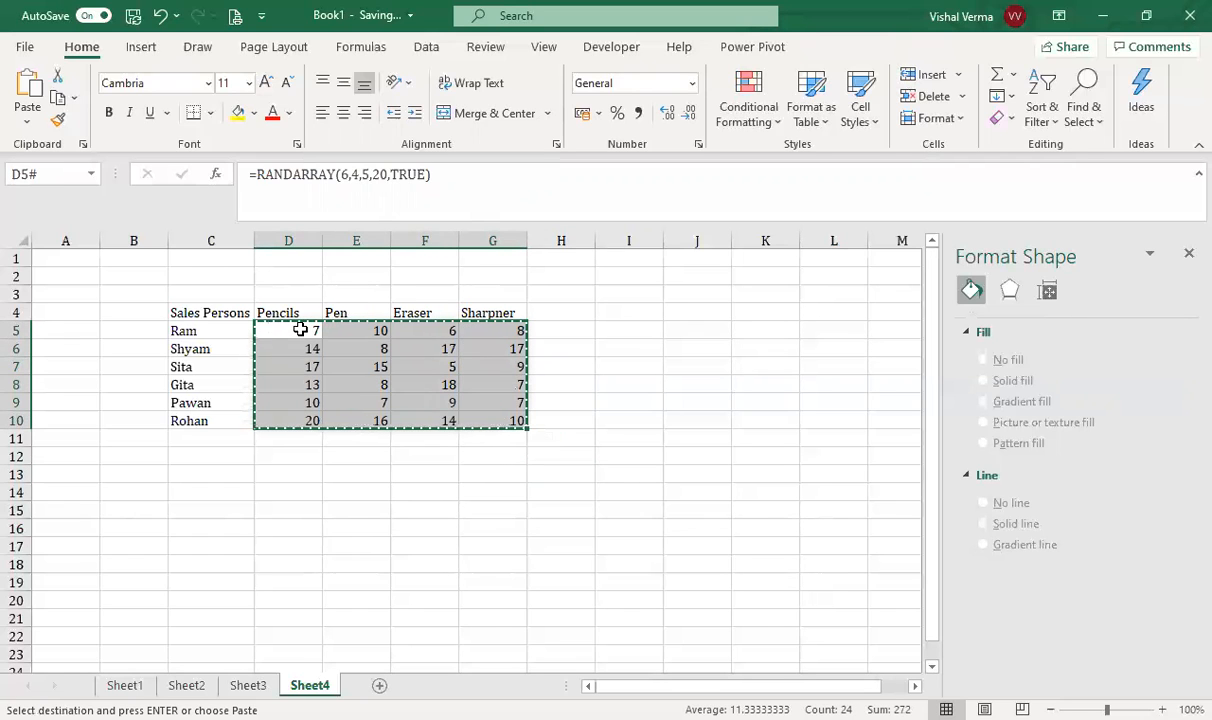
right_click(318, 346)
click(343, 282)
click(603, 492)
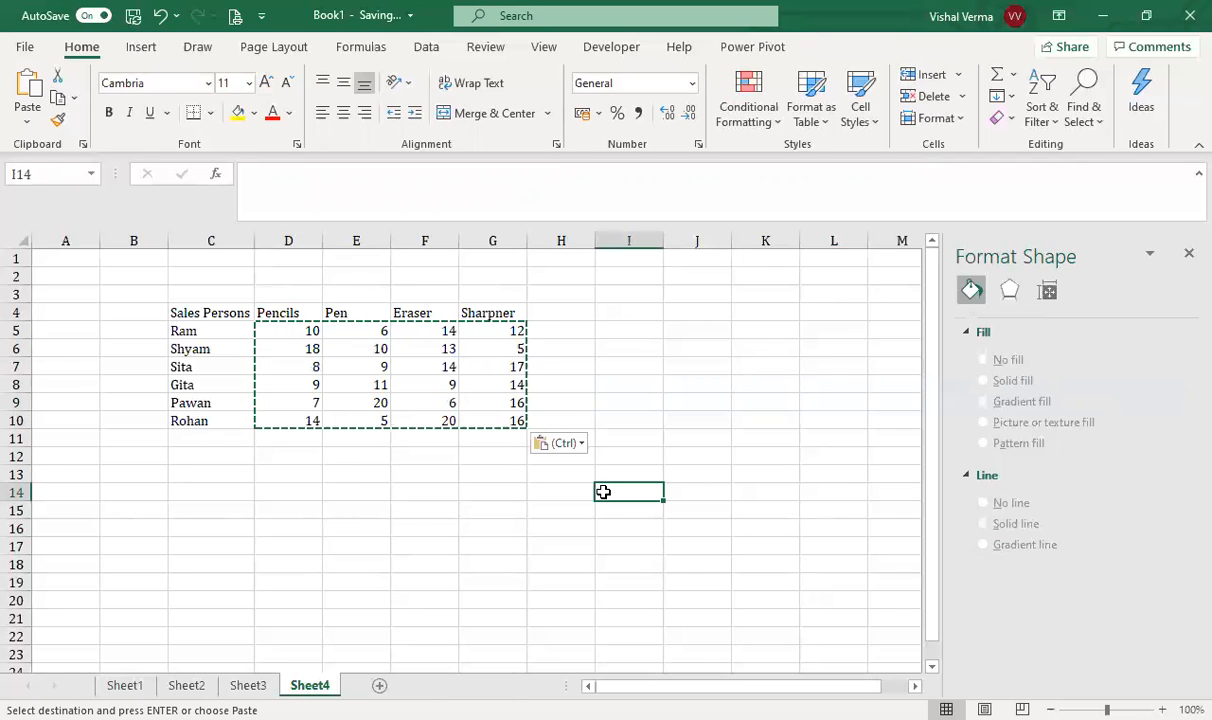
click(718, 512)
key(Escape)
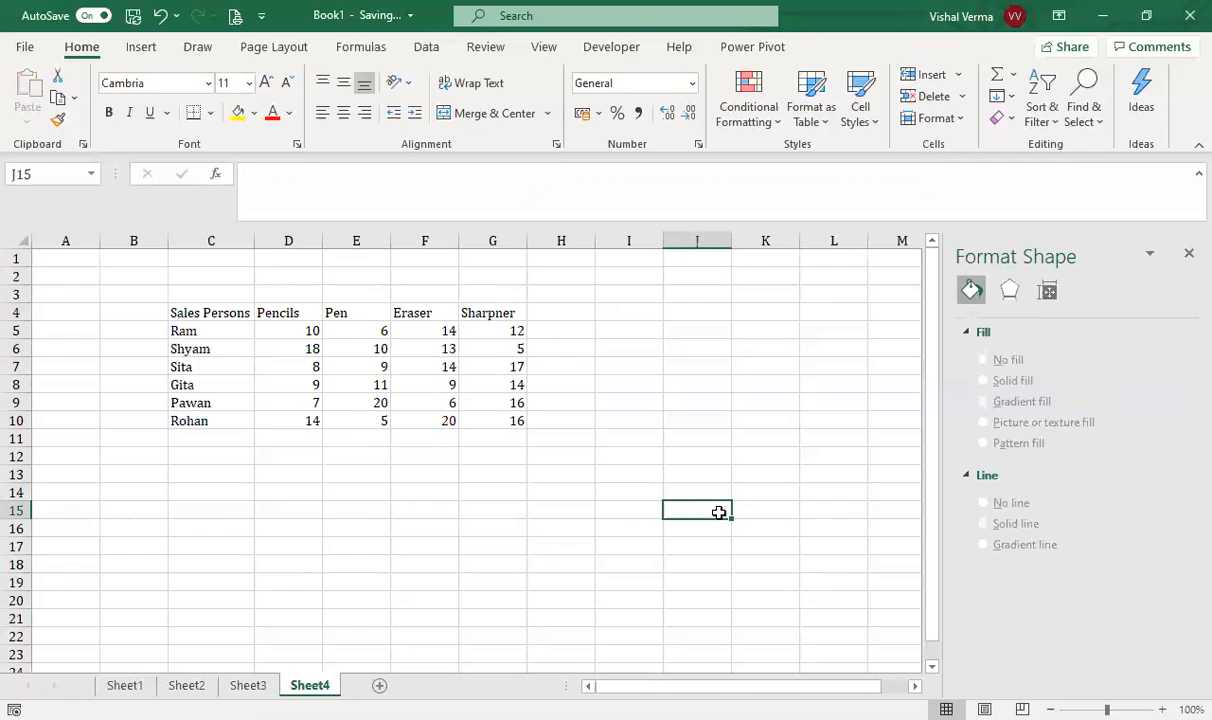
click(472, 565)
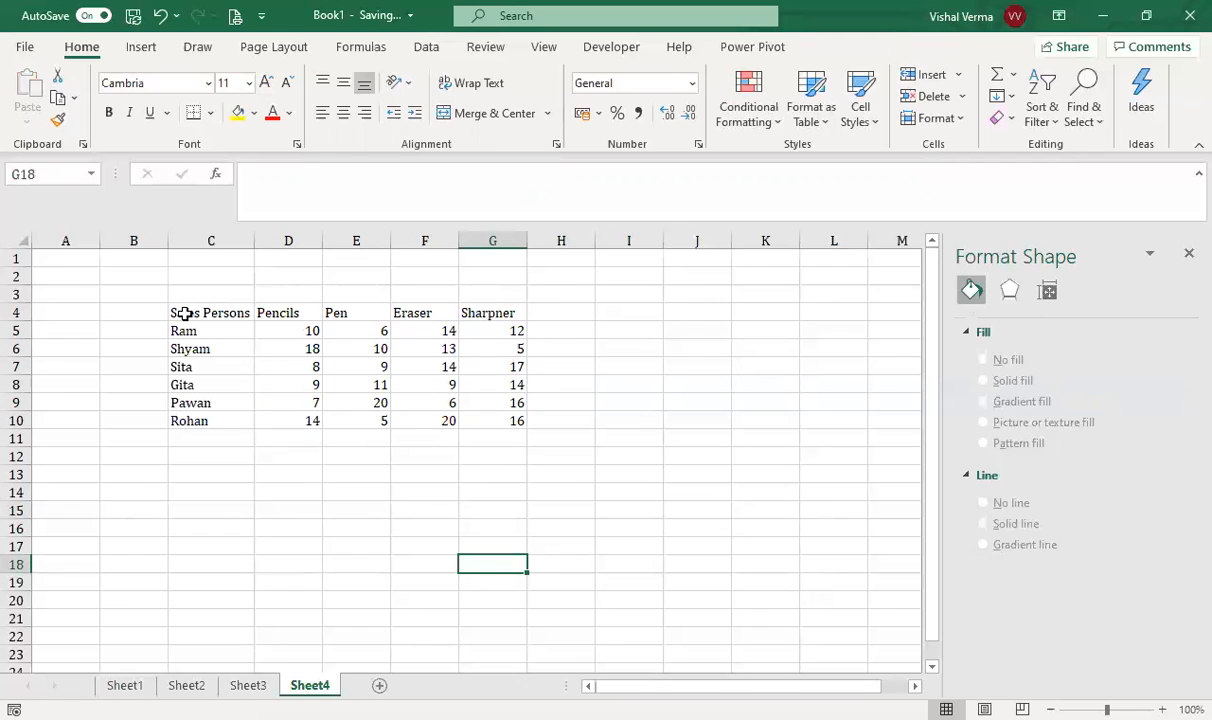
Copy the Sales Persons and Pencils columns in C4:D10 and paste them at C15.
drag(195, 314, 292, 420)
key(ctrl+c)
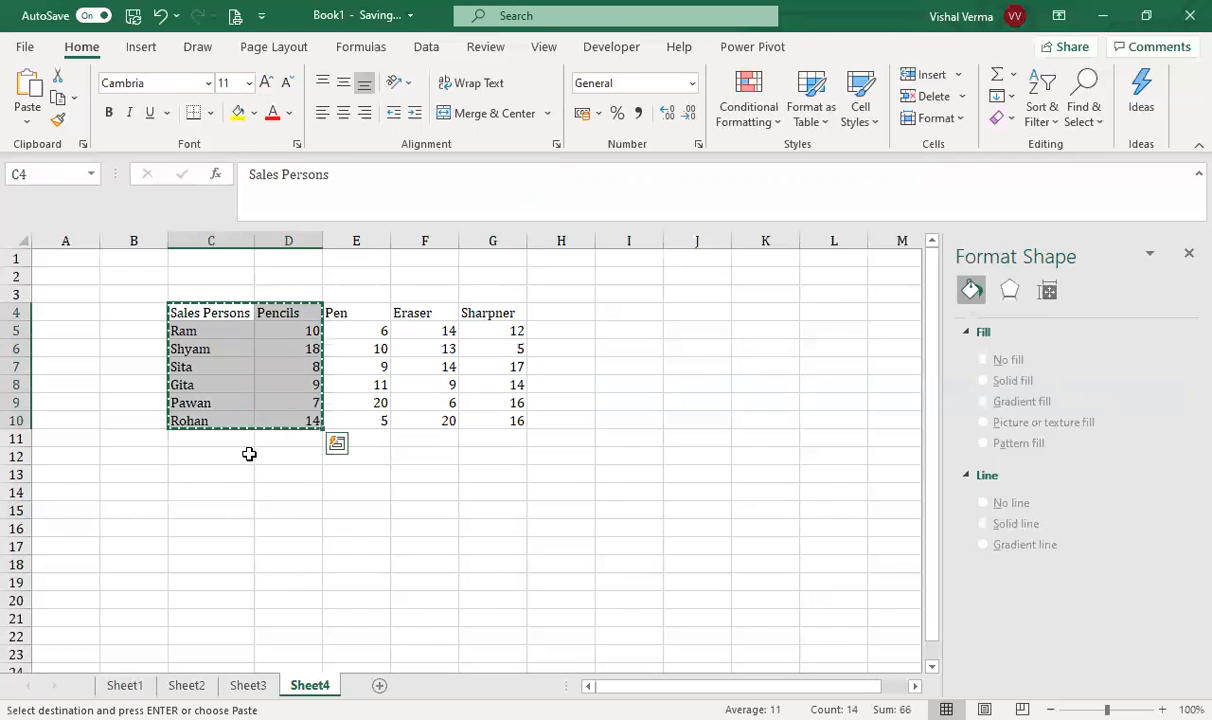
click(209, 514)
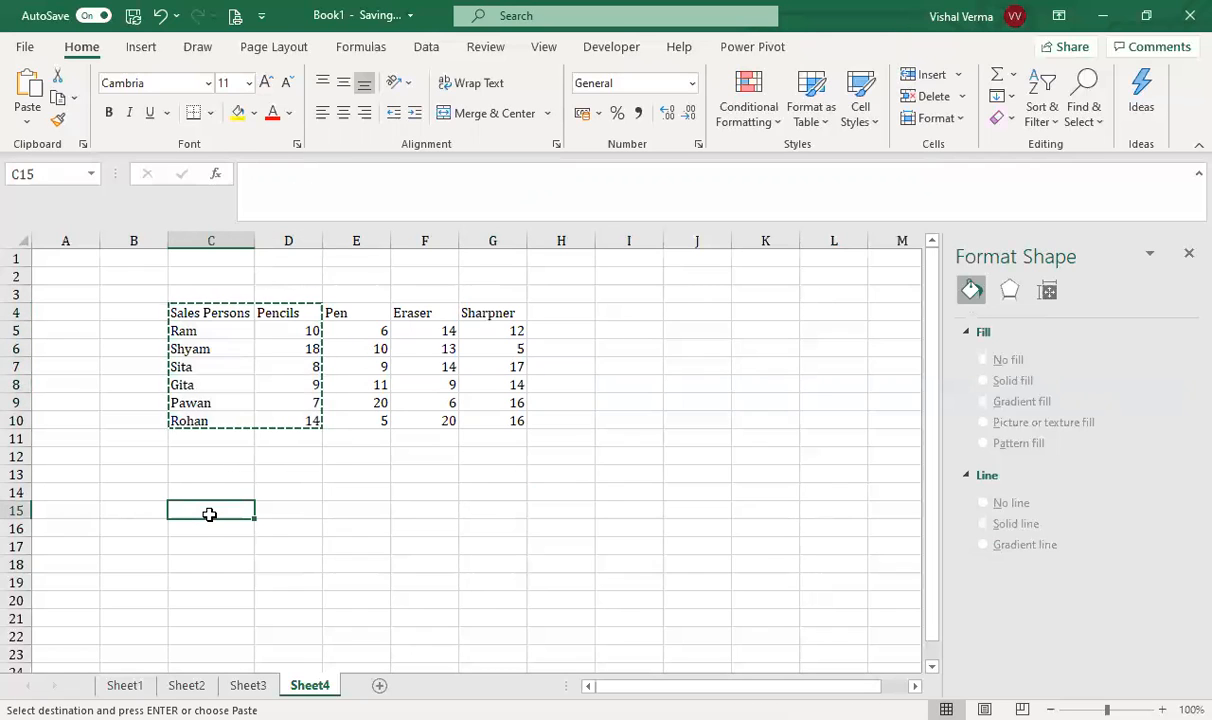
key(ctrl+v)
click(352, 530)
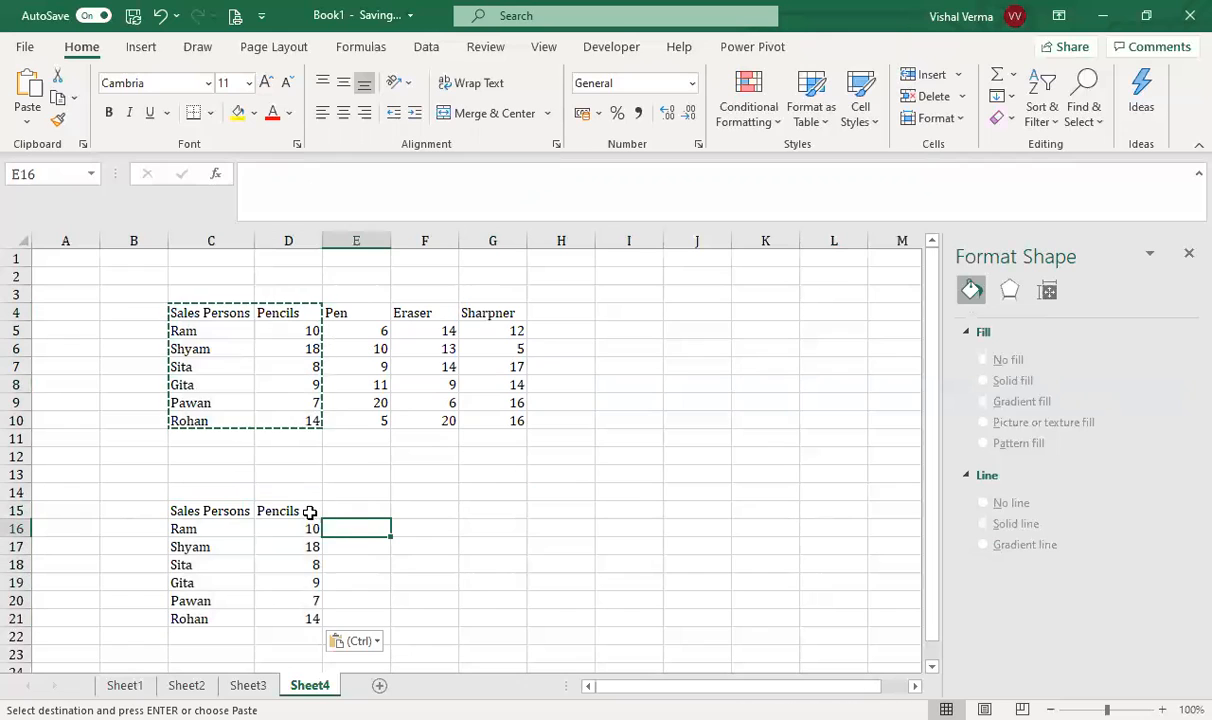
Clear the contents of the copied Pencils column in D15:D21, keeping the salesperson list.
drag(296, 510, 294, 619)
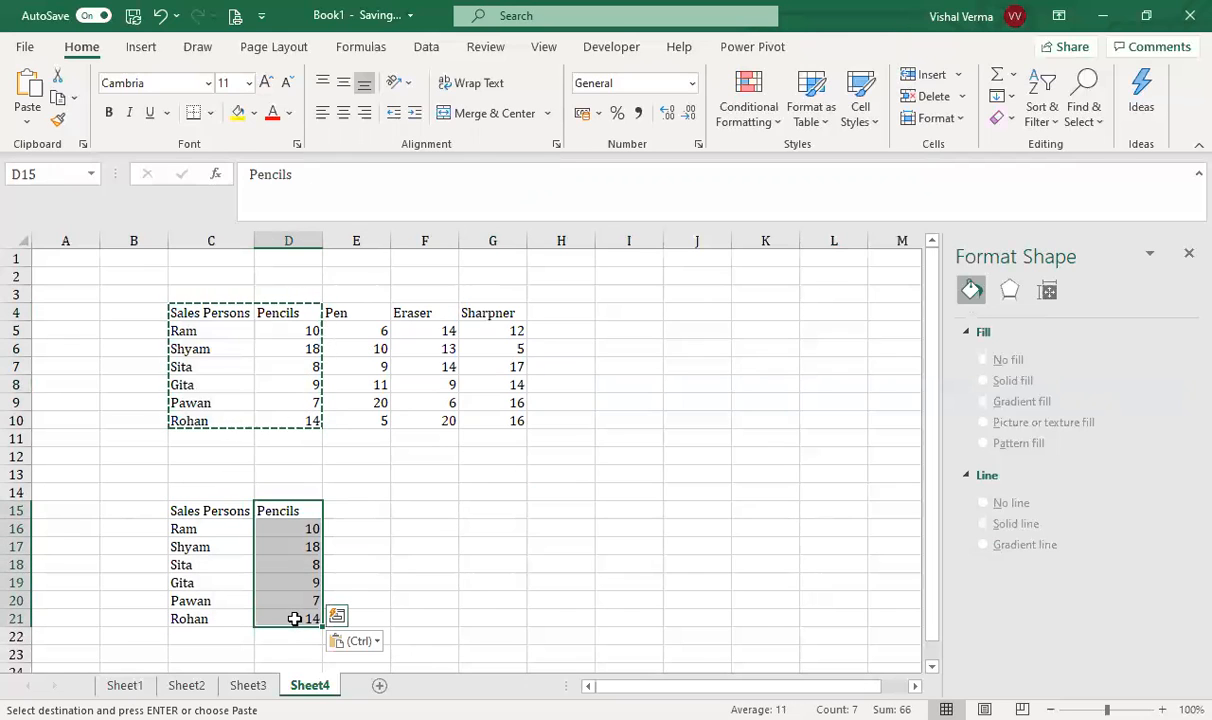
right_click(295, 619)
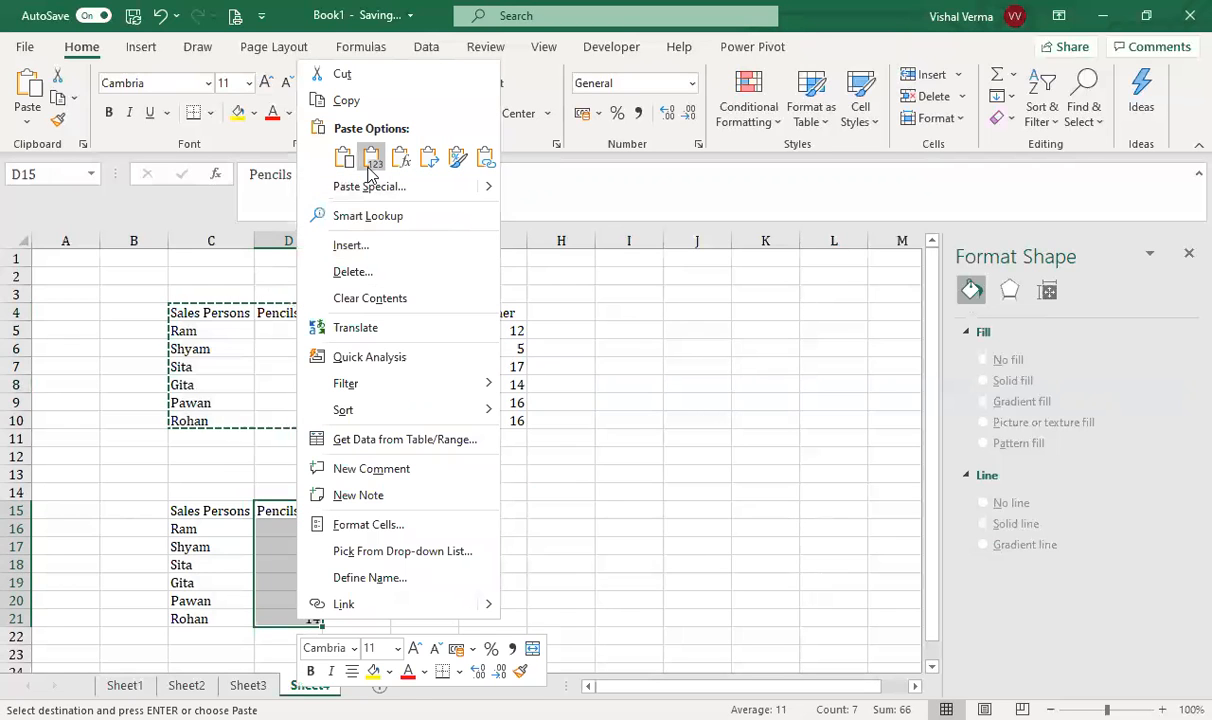
click(373, 163)
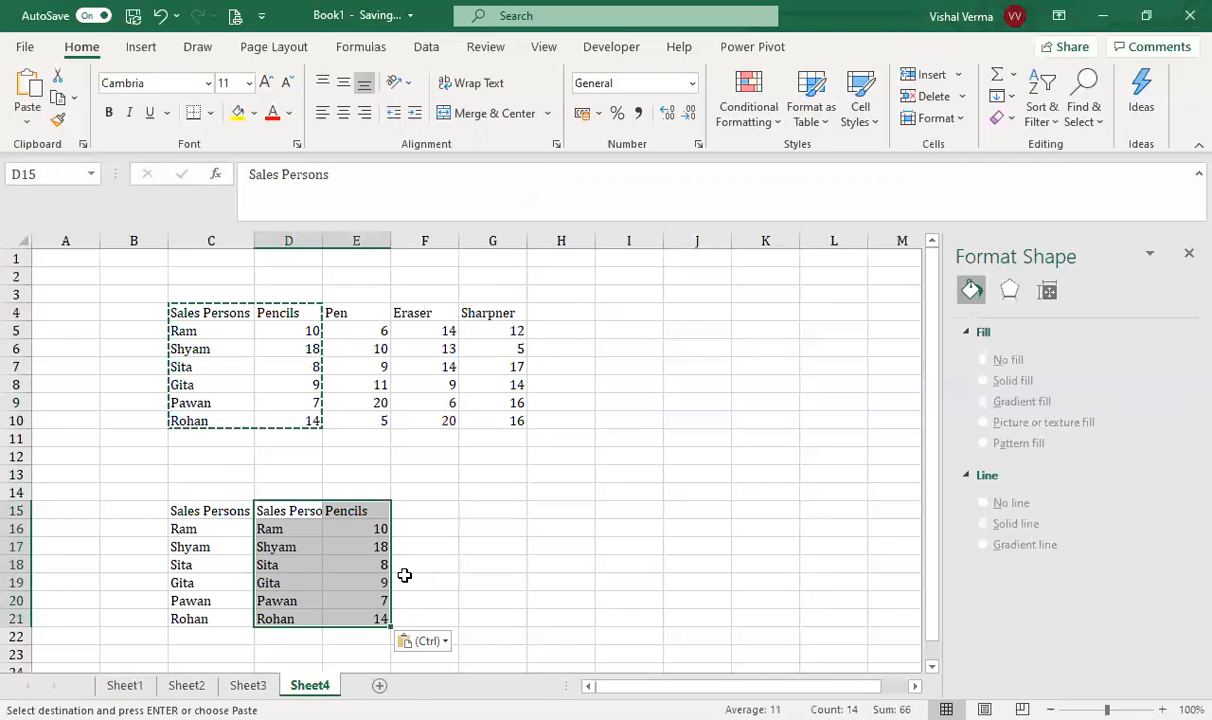
right_click(288, 538)
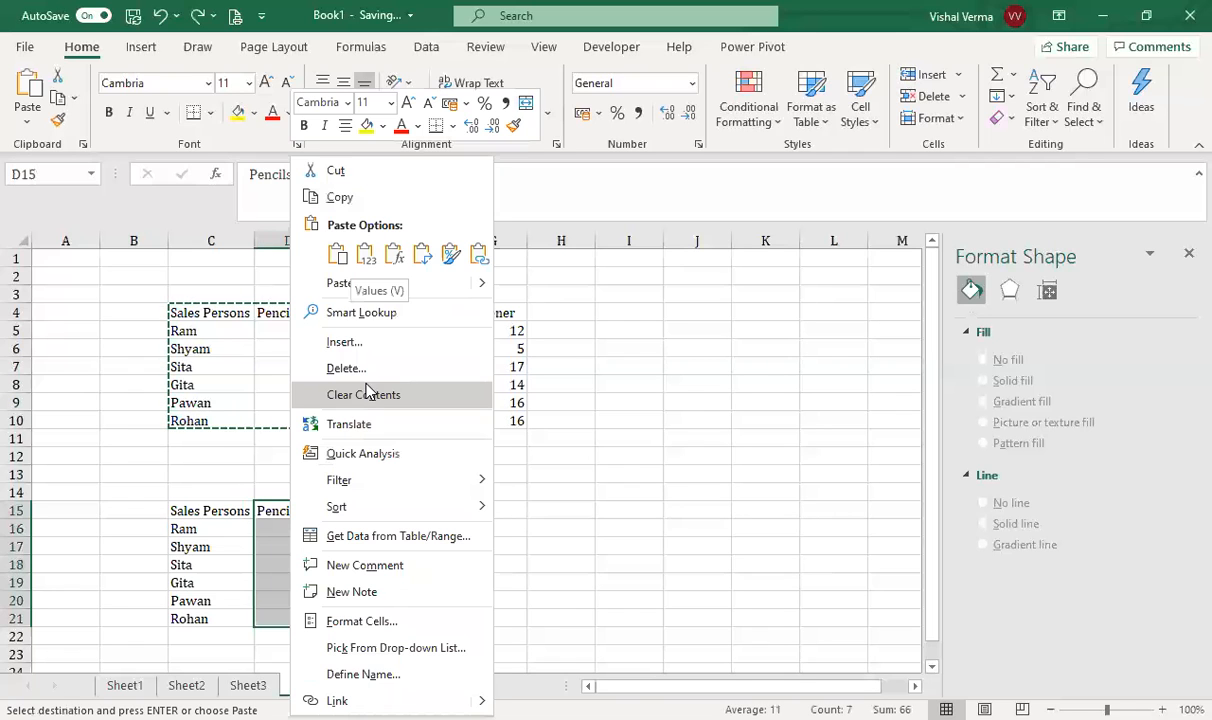
click(363, 395)
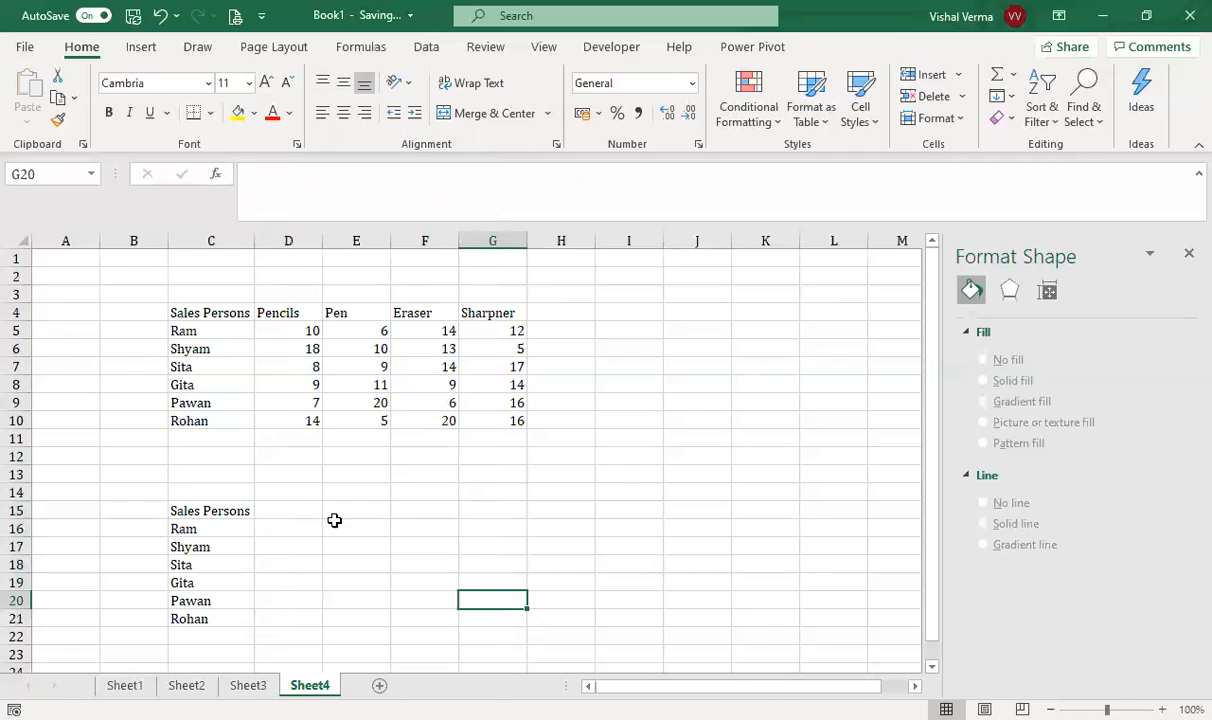
Enter =VLOOKUP(C15,C4:G10,D13+1,FALSE) in D15, using D13 for the column index.
click(304, 514)
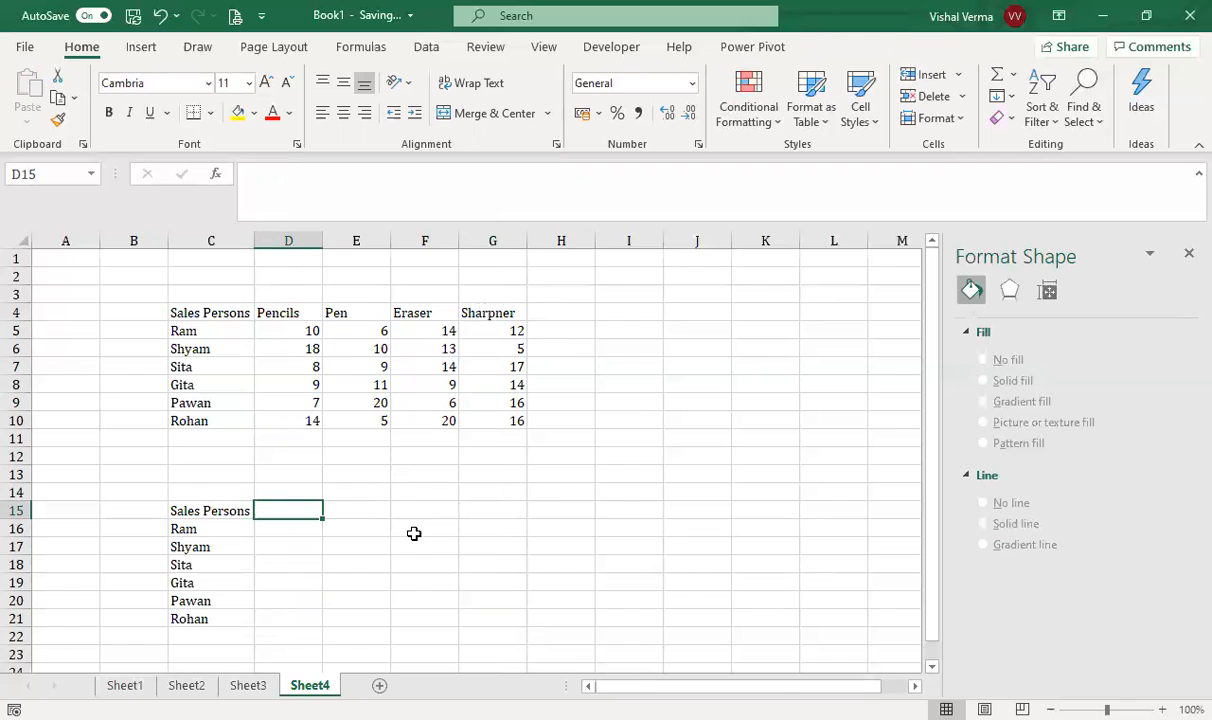
text(=)
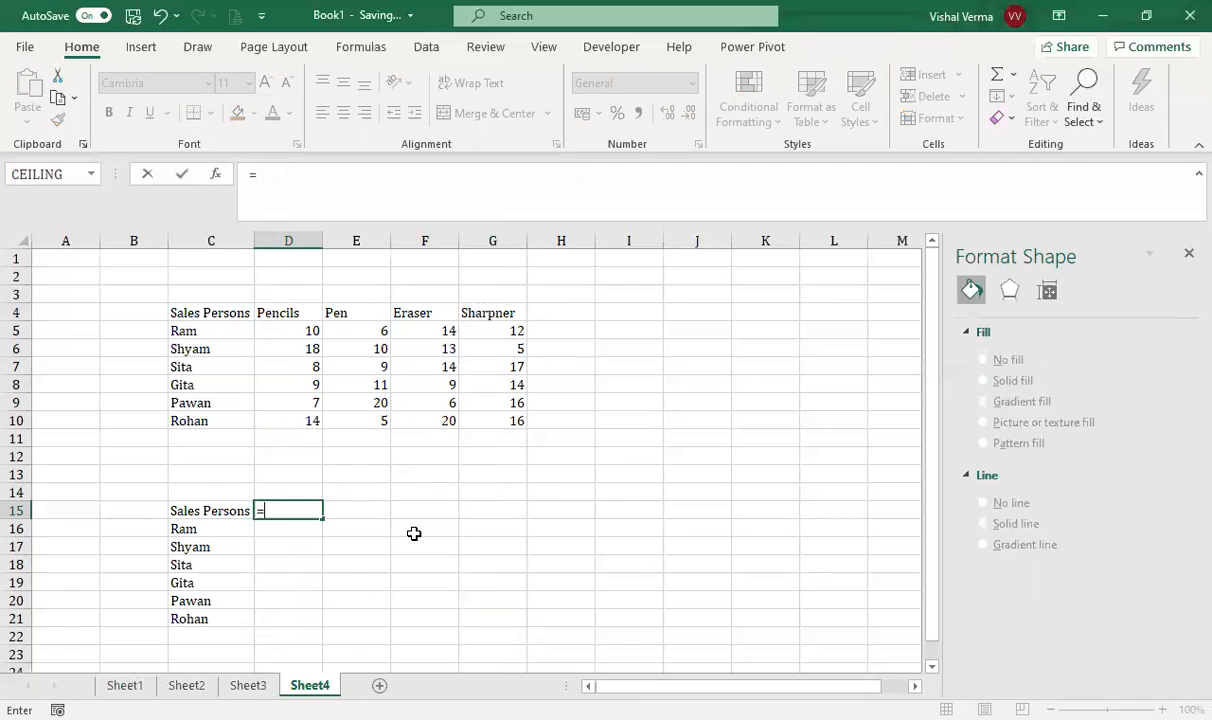
text(VLOOKUP()
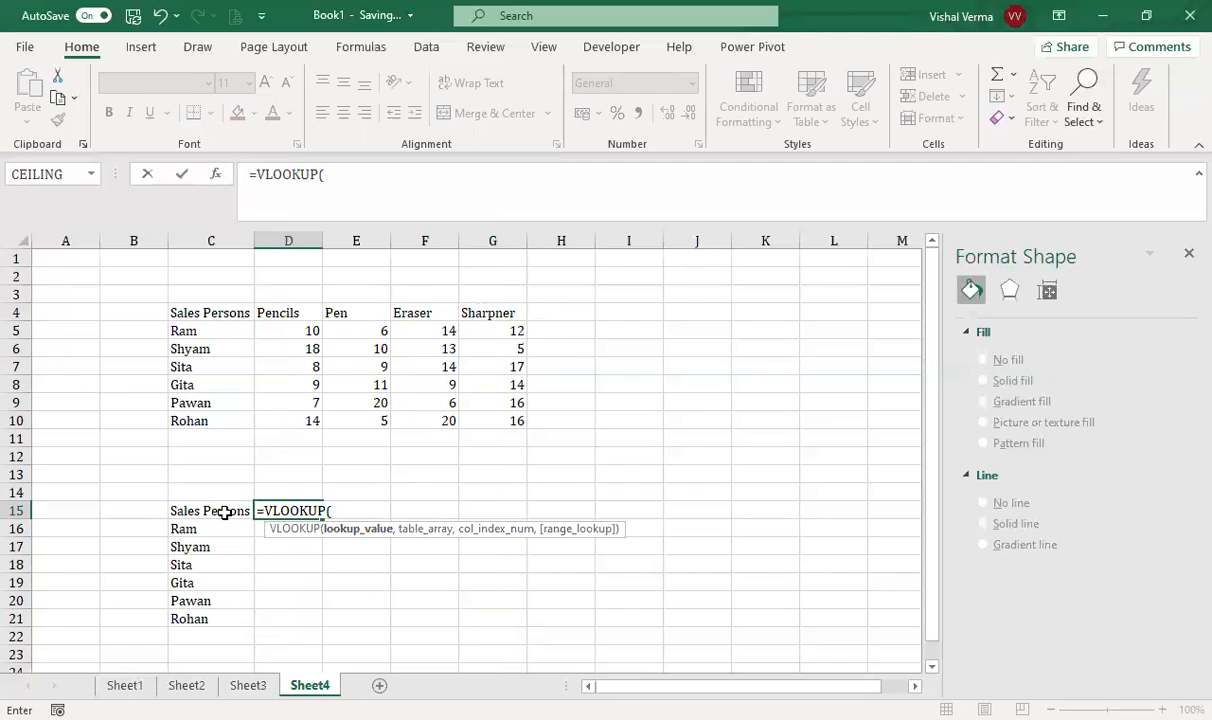
click(226, 512)
text(,)
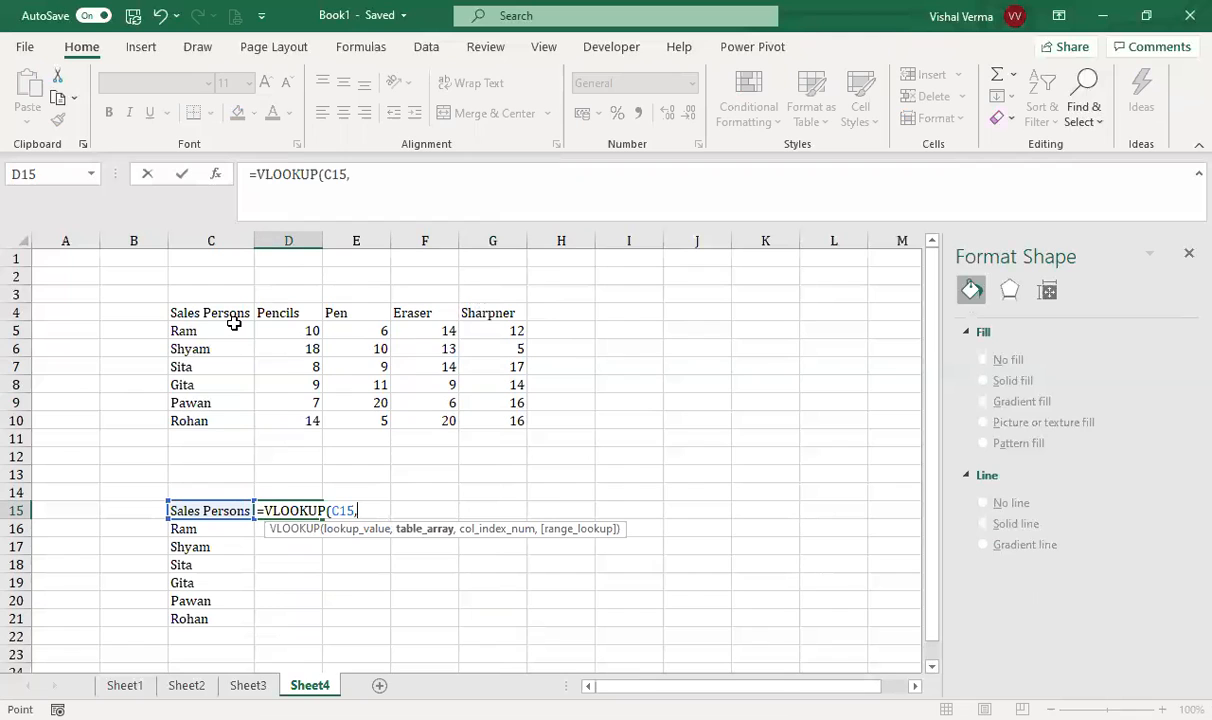
drag(234, 323, 494, 421)
text(,)
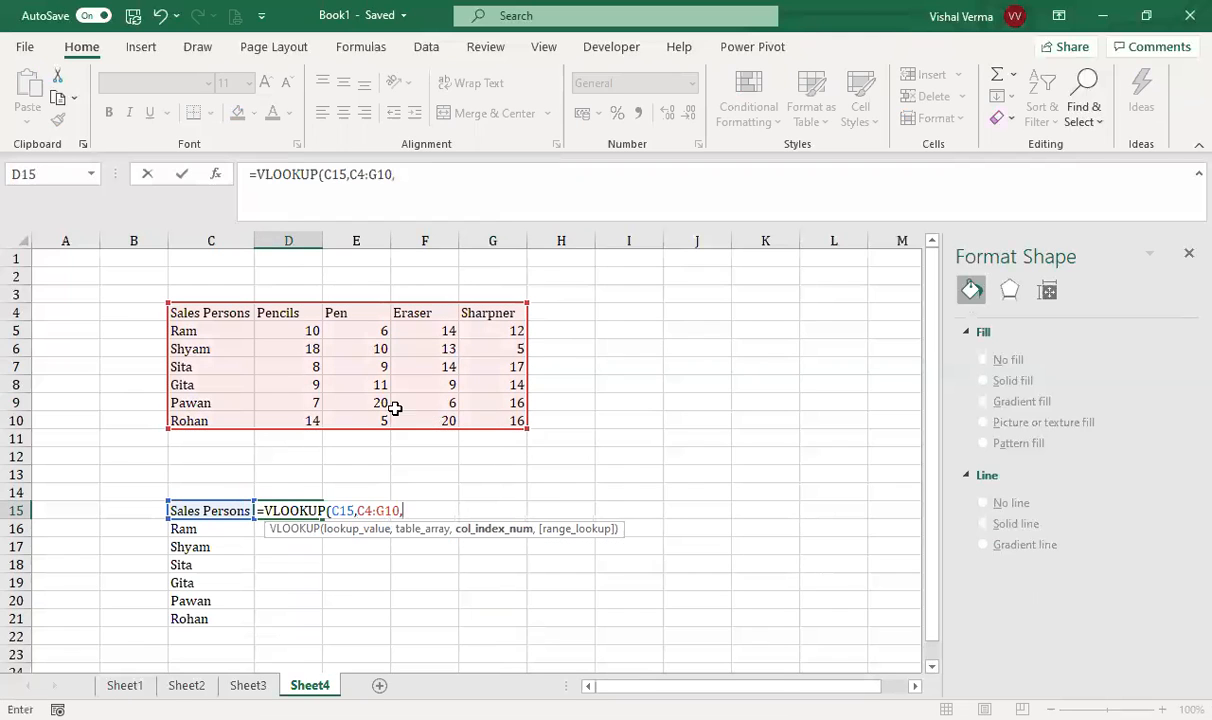
click(295, 473)
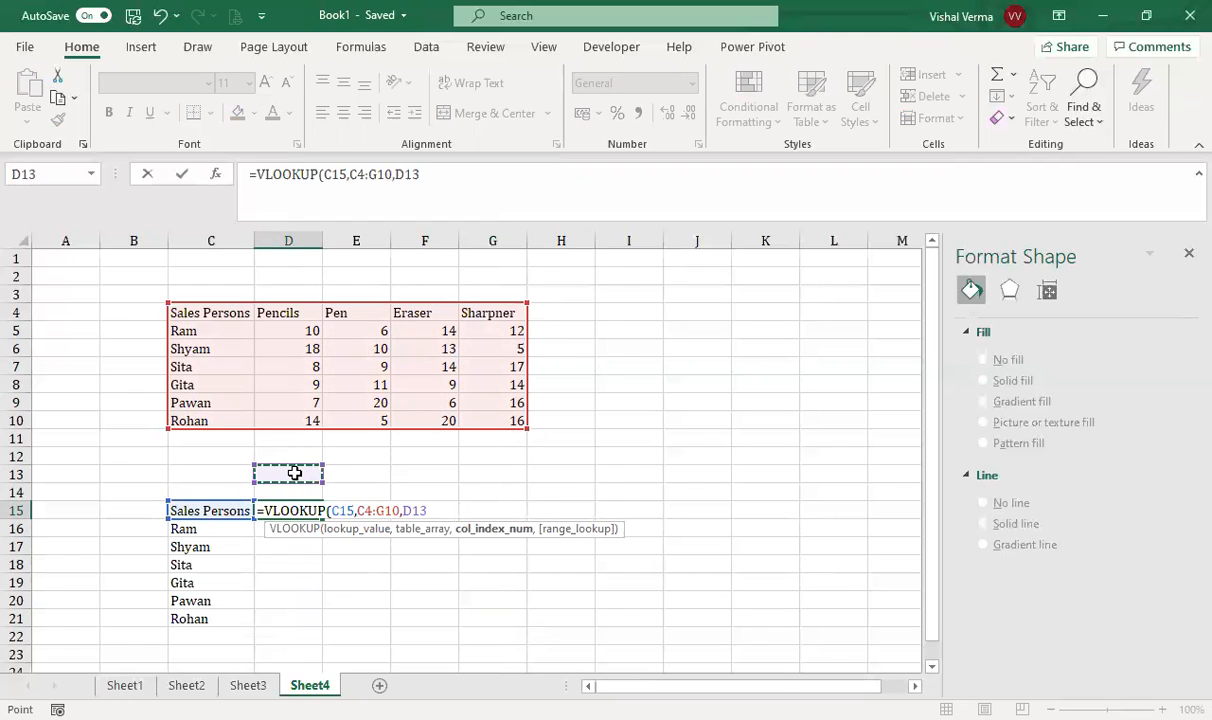
text(+1)
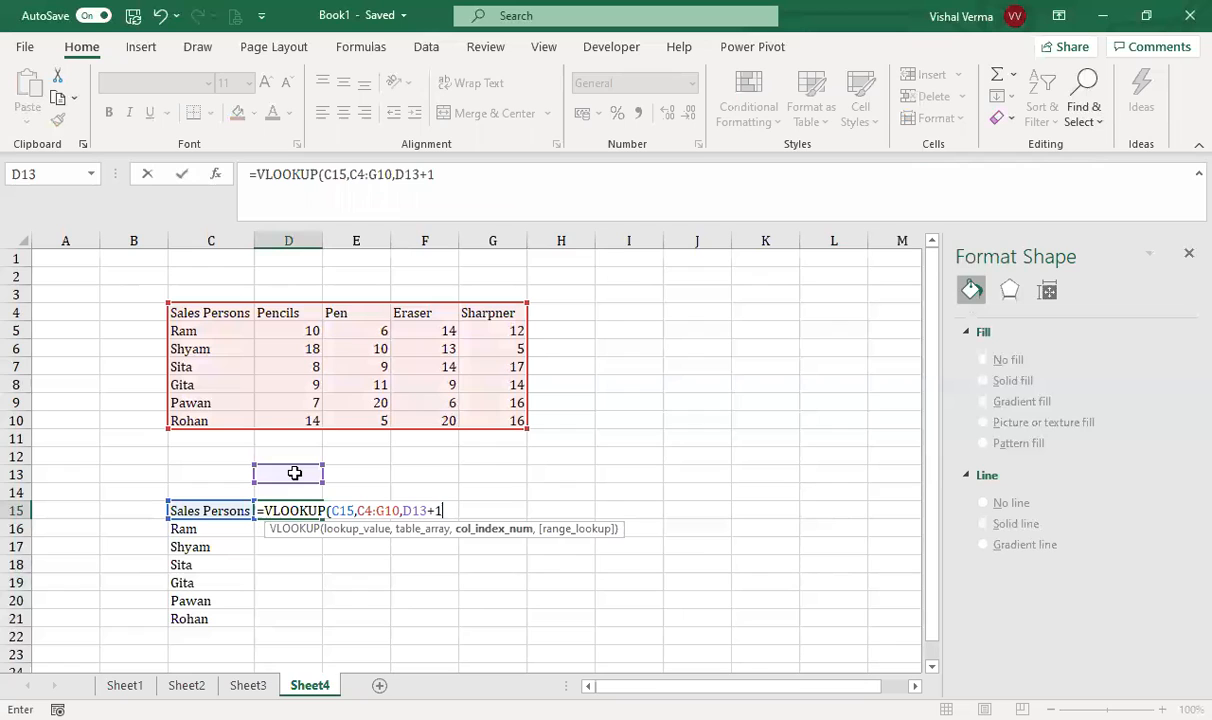
text(,)
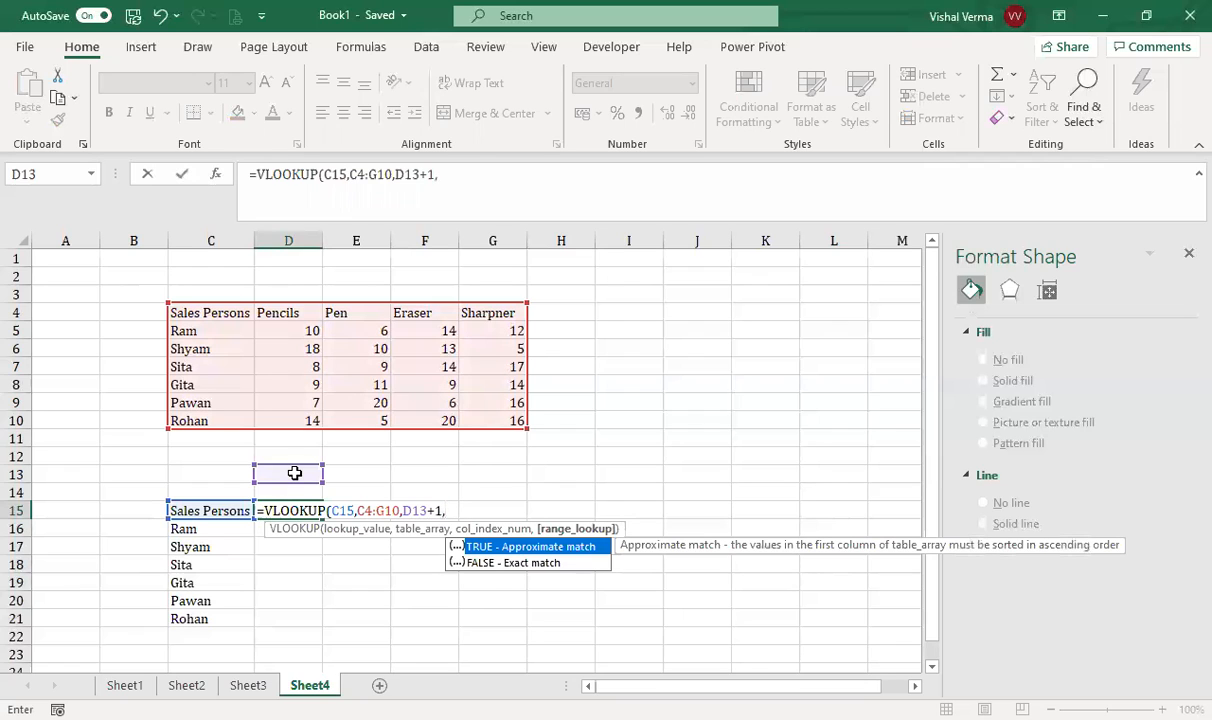
key(Down)
key(Tab)
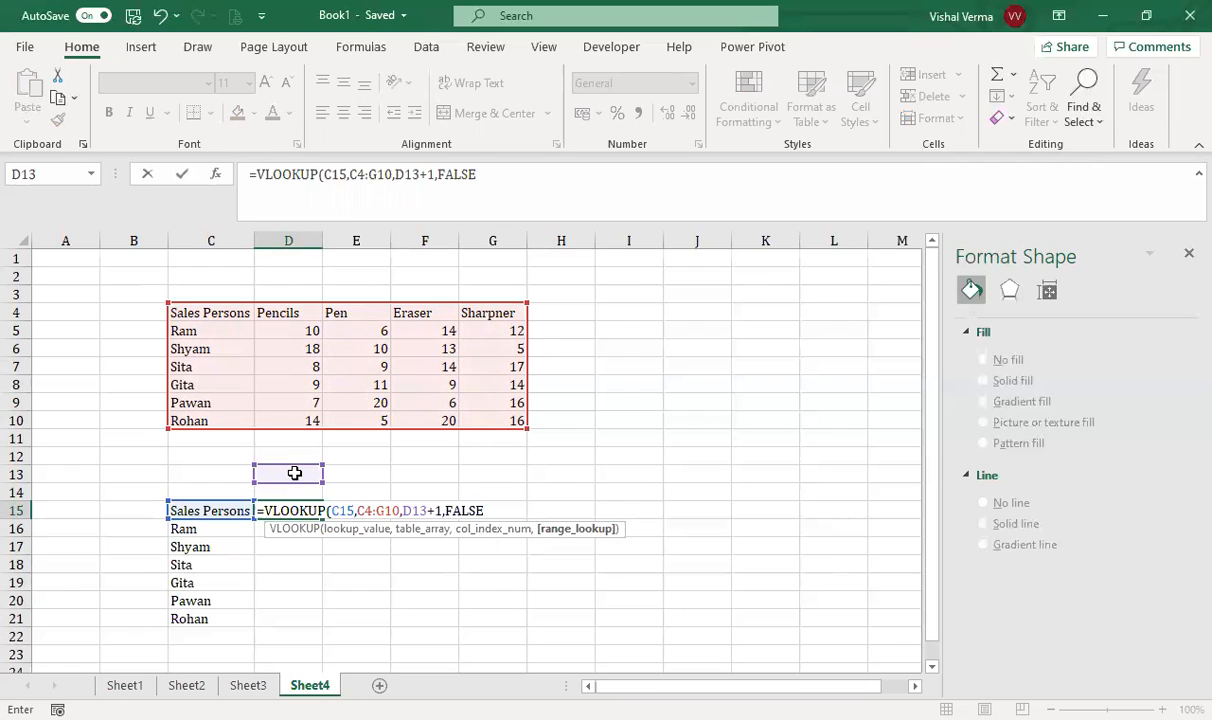
text())
key(Return)
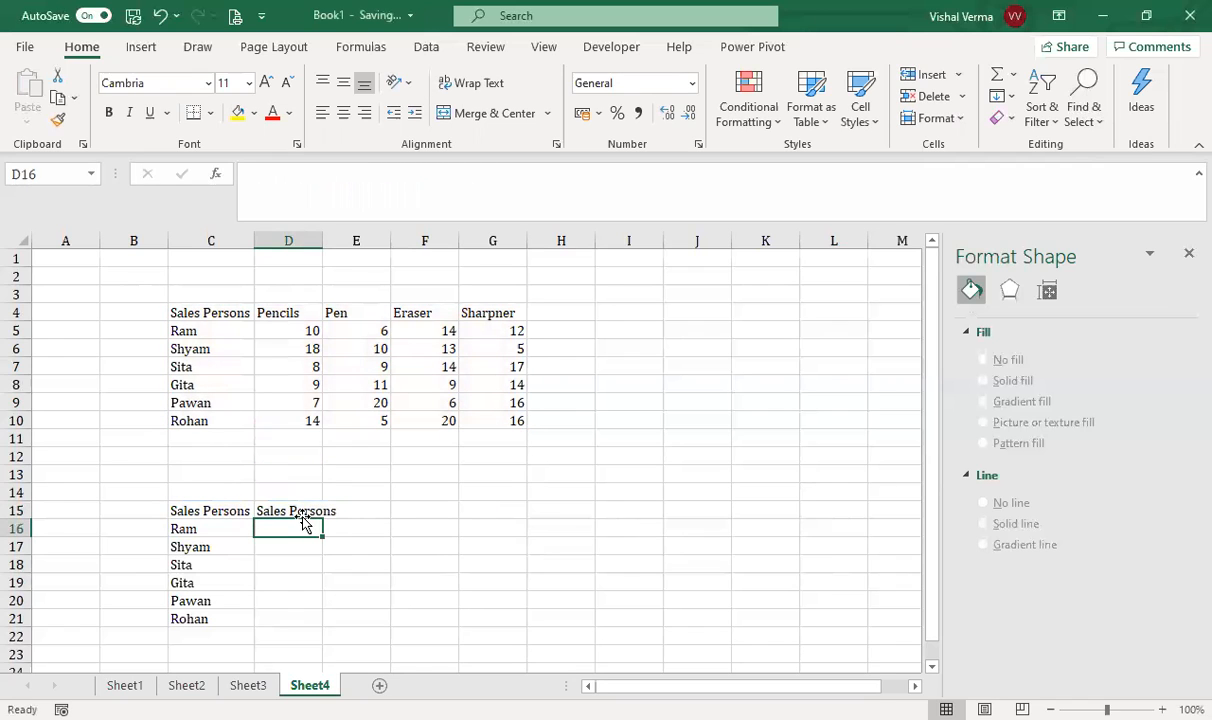
Widen column D so that the heading in D15 fits inside its cell.
click(314, 512)
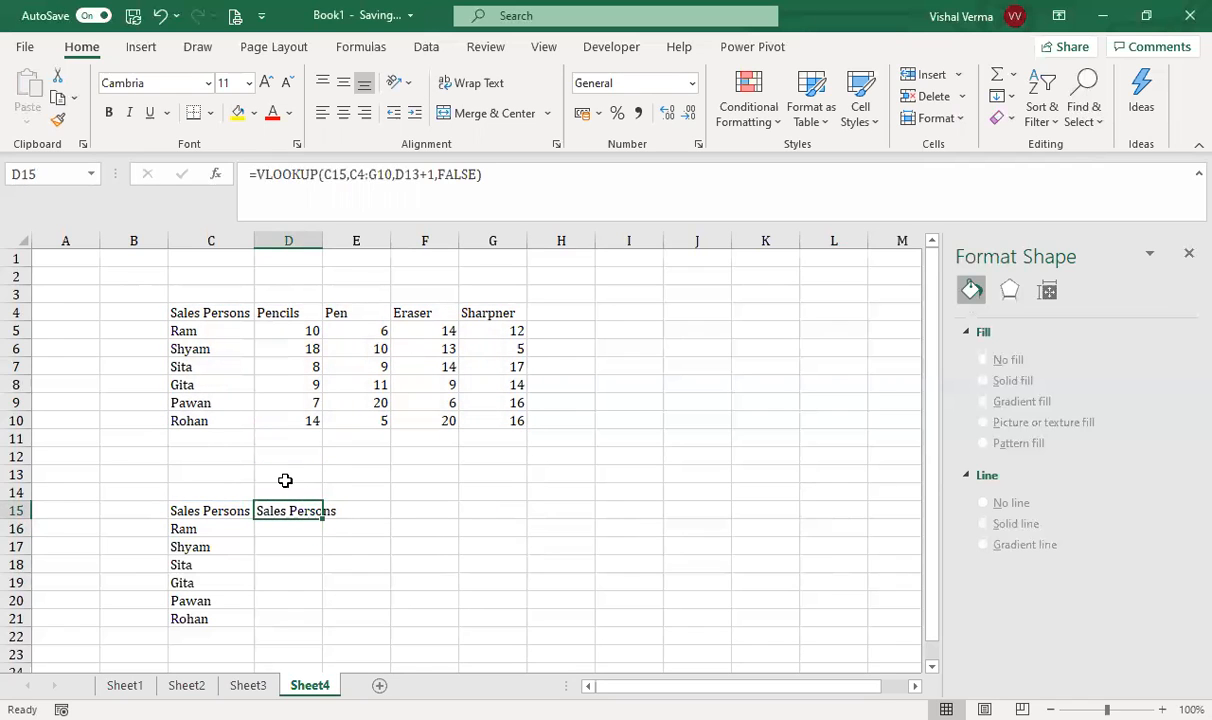
click(294, 481)
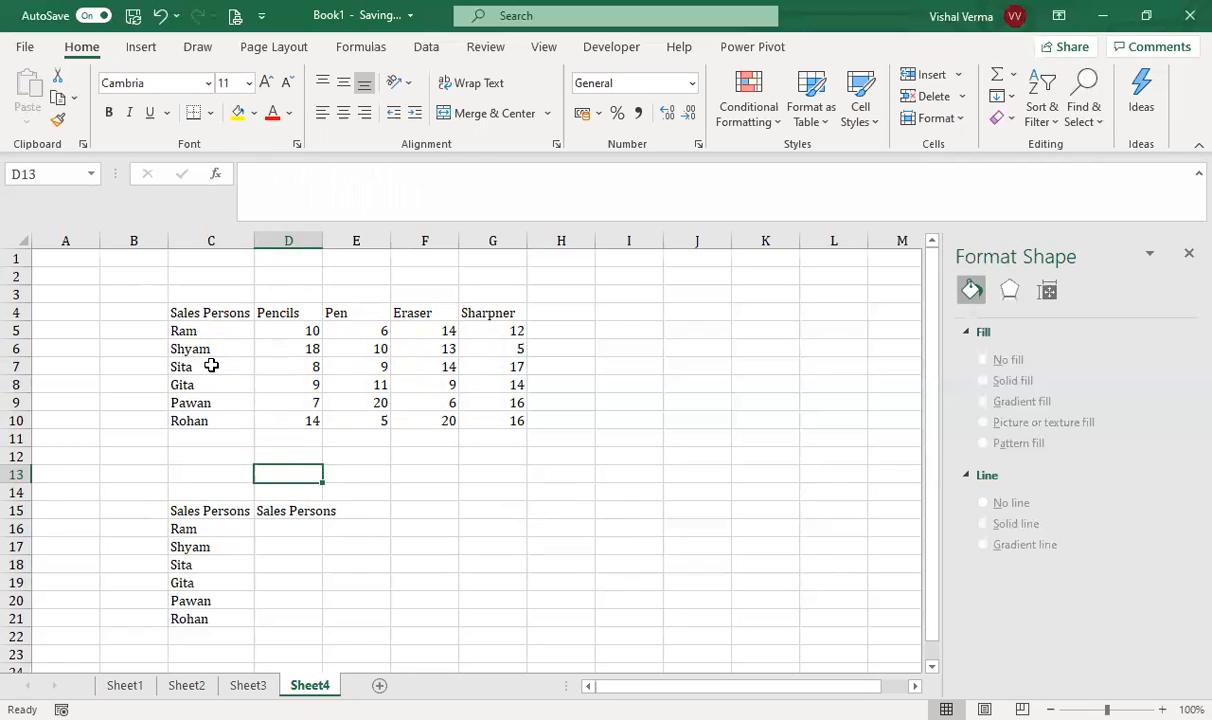
click(471, 543)
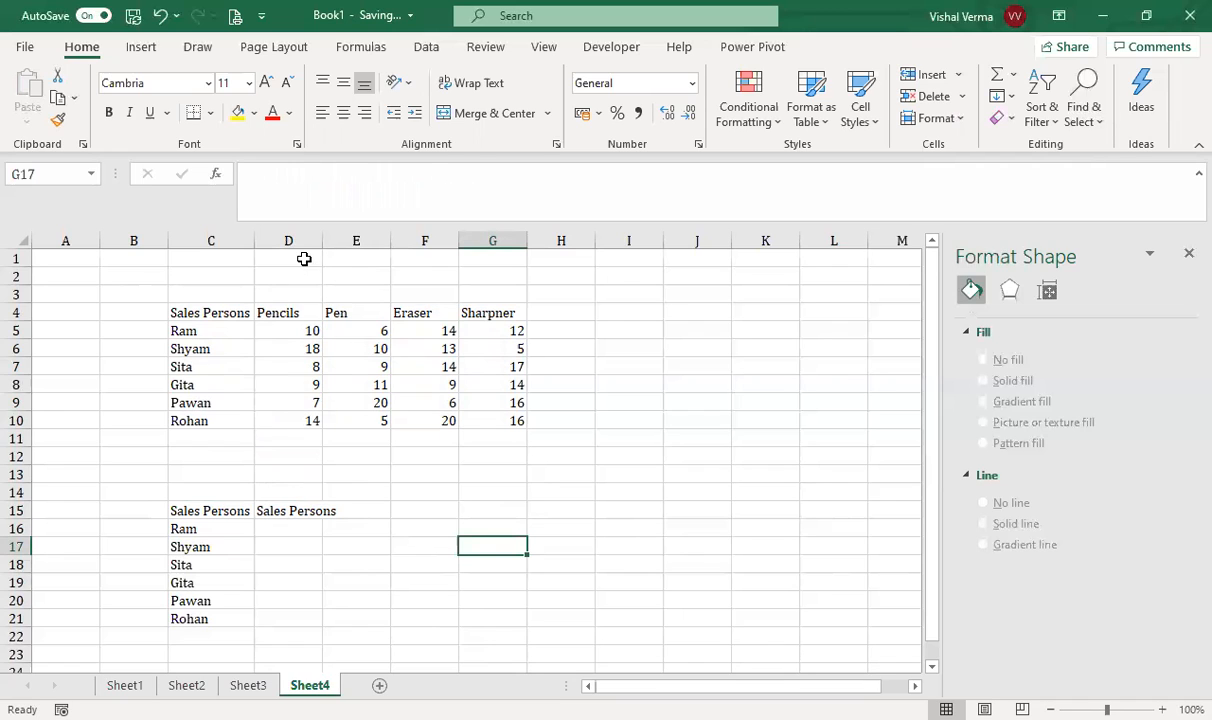
drag(322, 247, 350, 280)
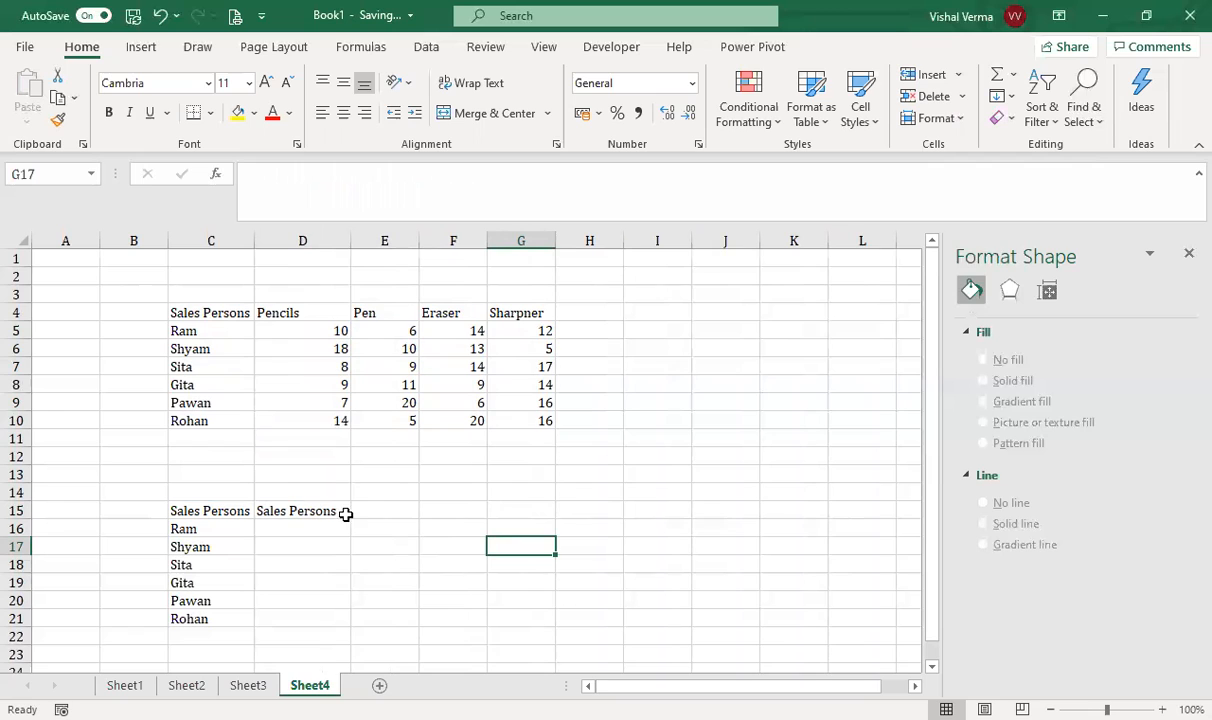
click(462, 524)
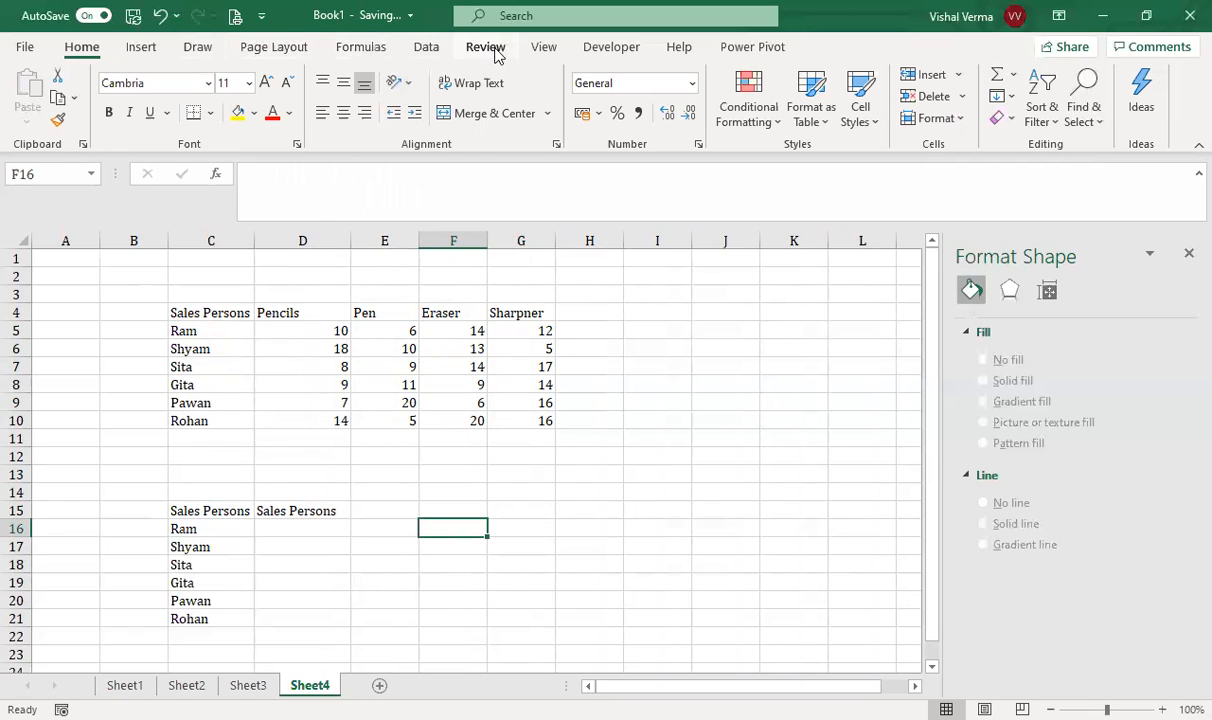
Insert an option button form control beside the lookup table, spanning about E15 to H16.
click(611, 47)
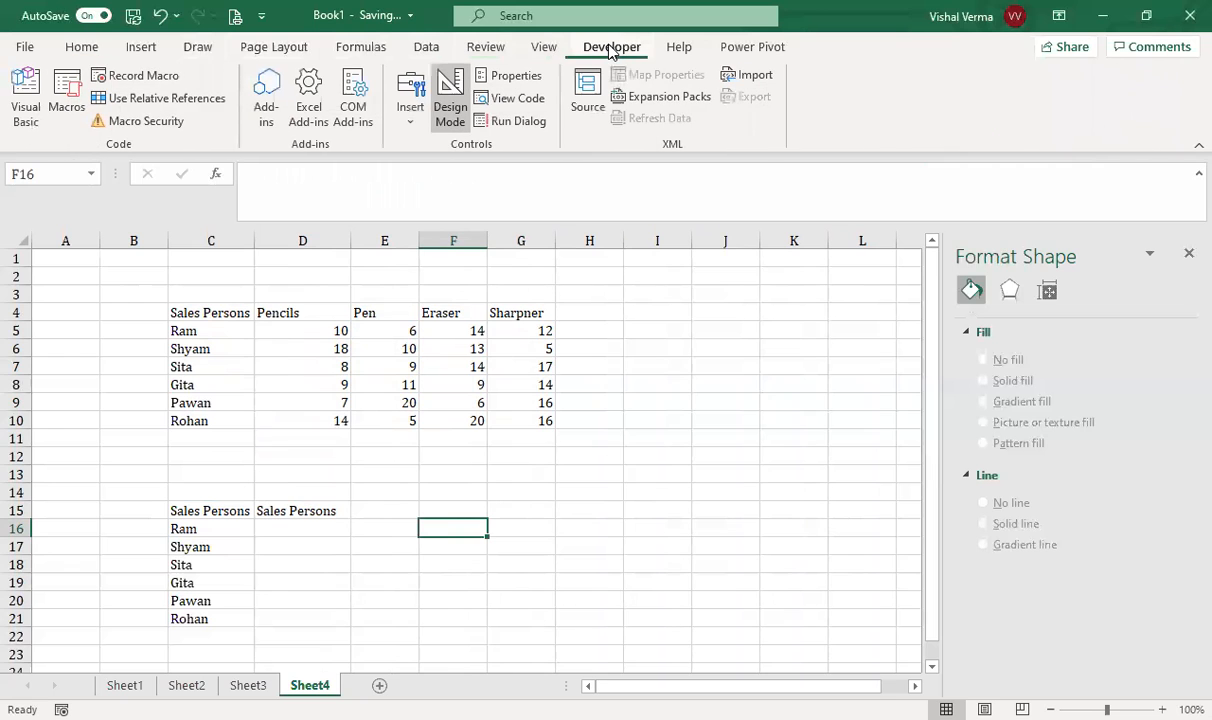
click(417, 127)
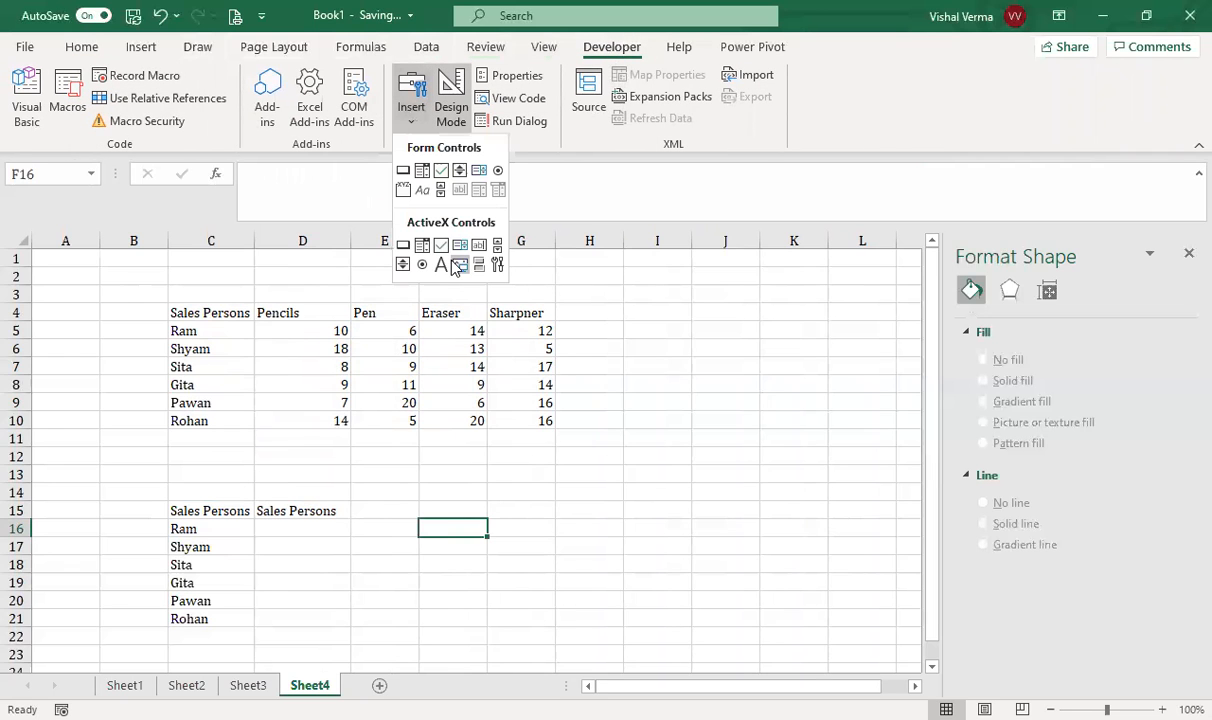
click(498, 172)
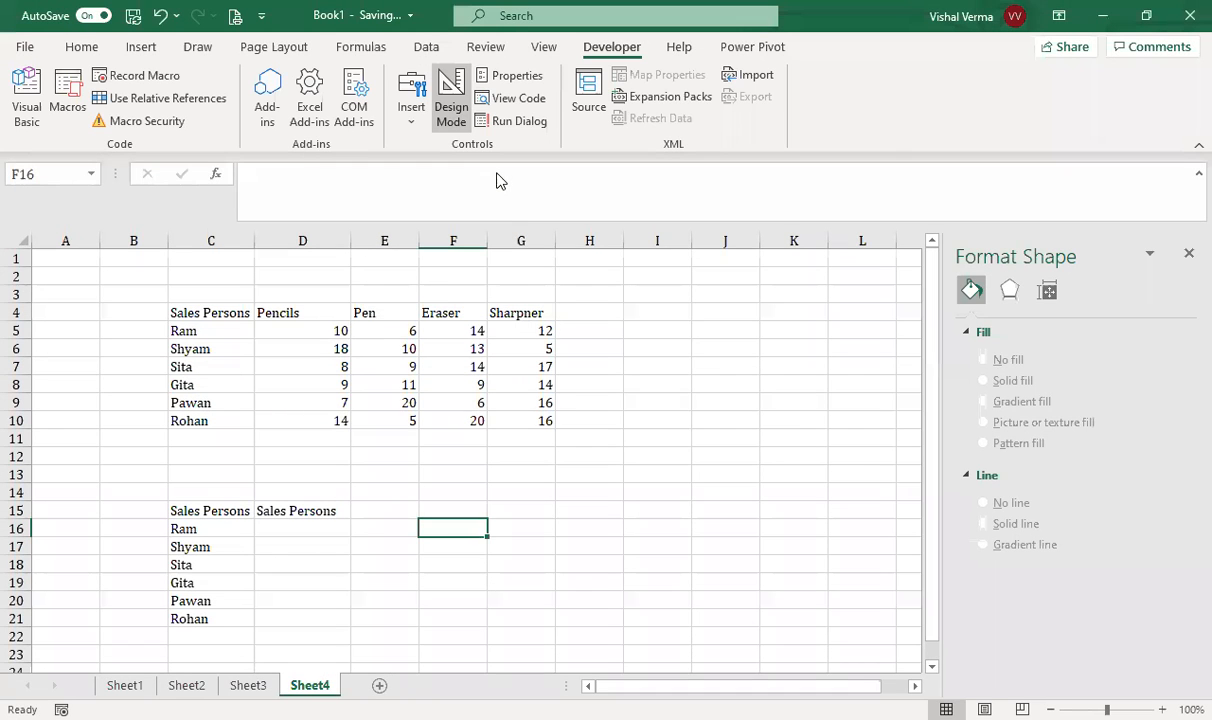
click(411, 128)
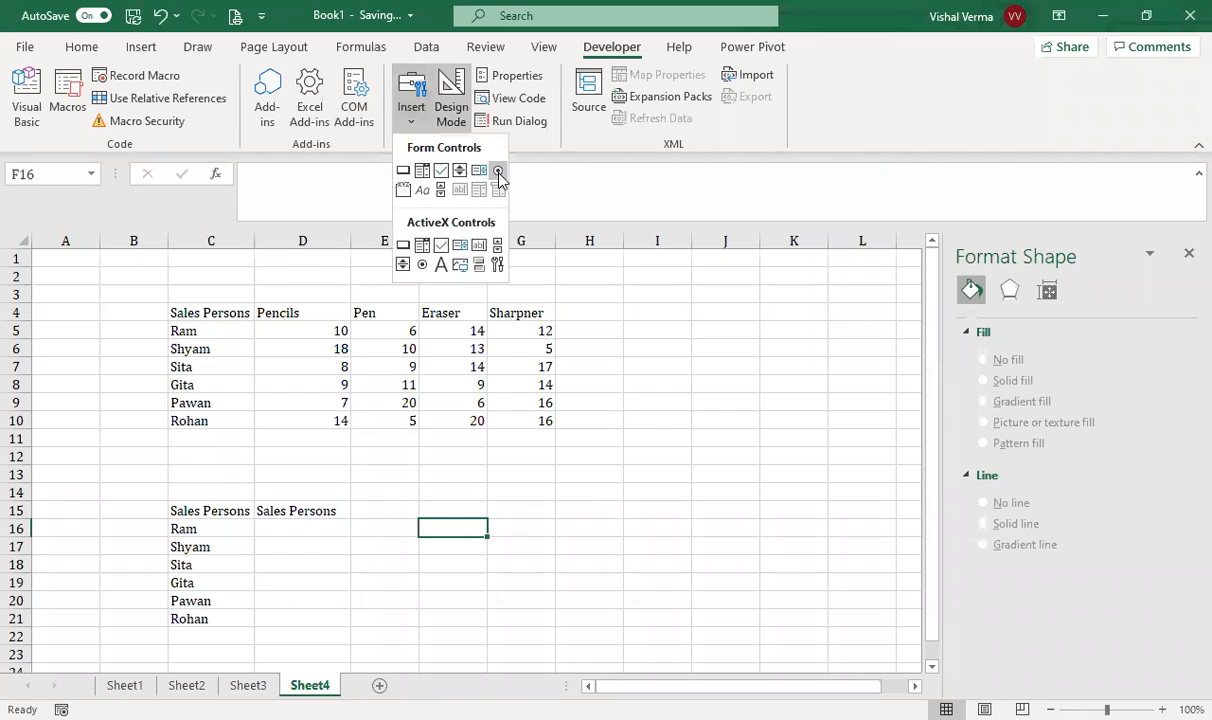
click(498, 172)
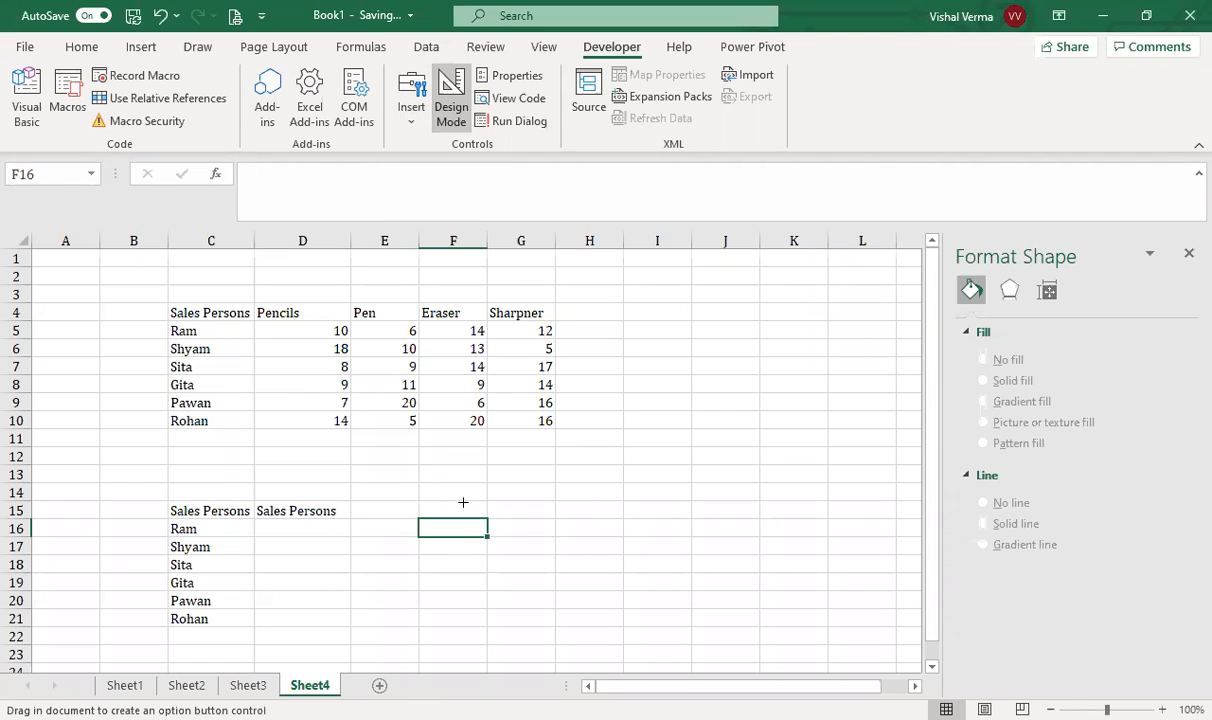
drag(385, 507, 587, 535)
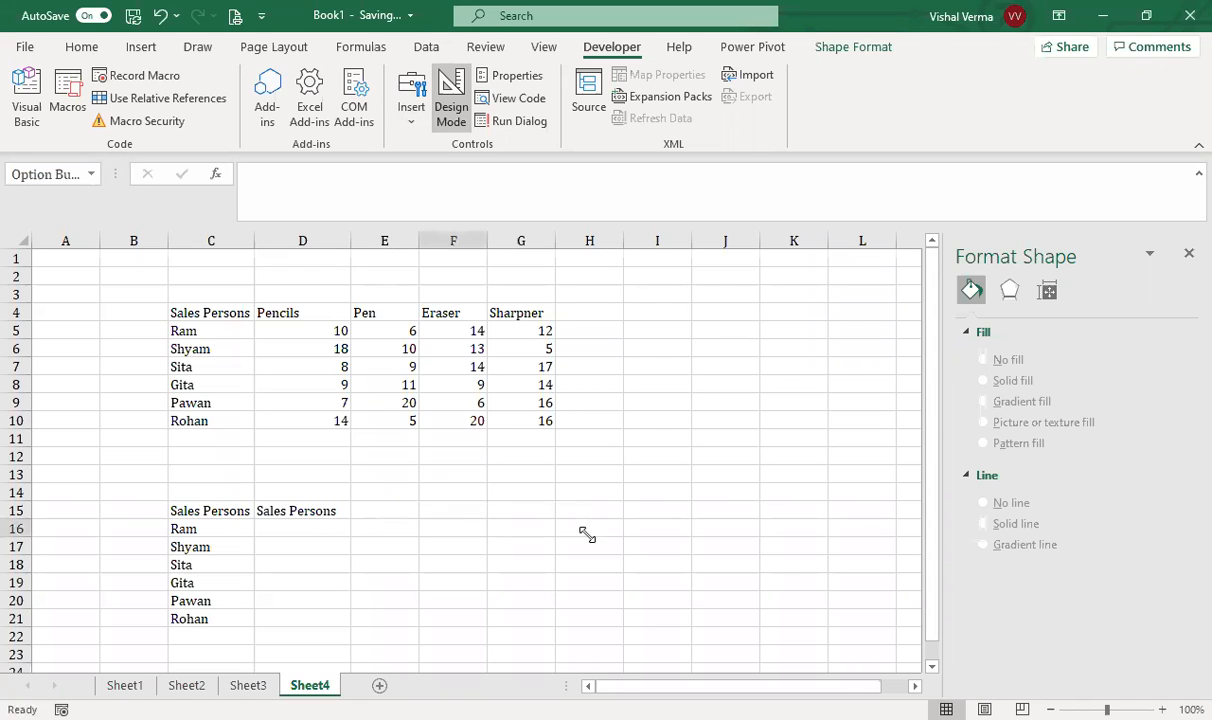
Change the option button's label to Pencil.
click(475, 522)
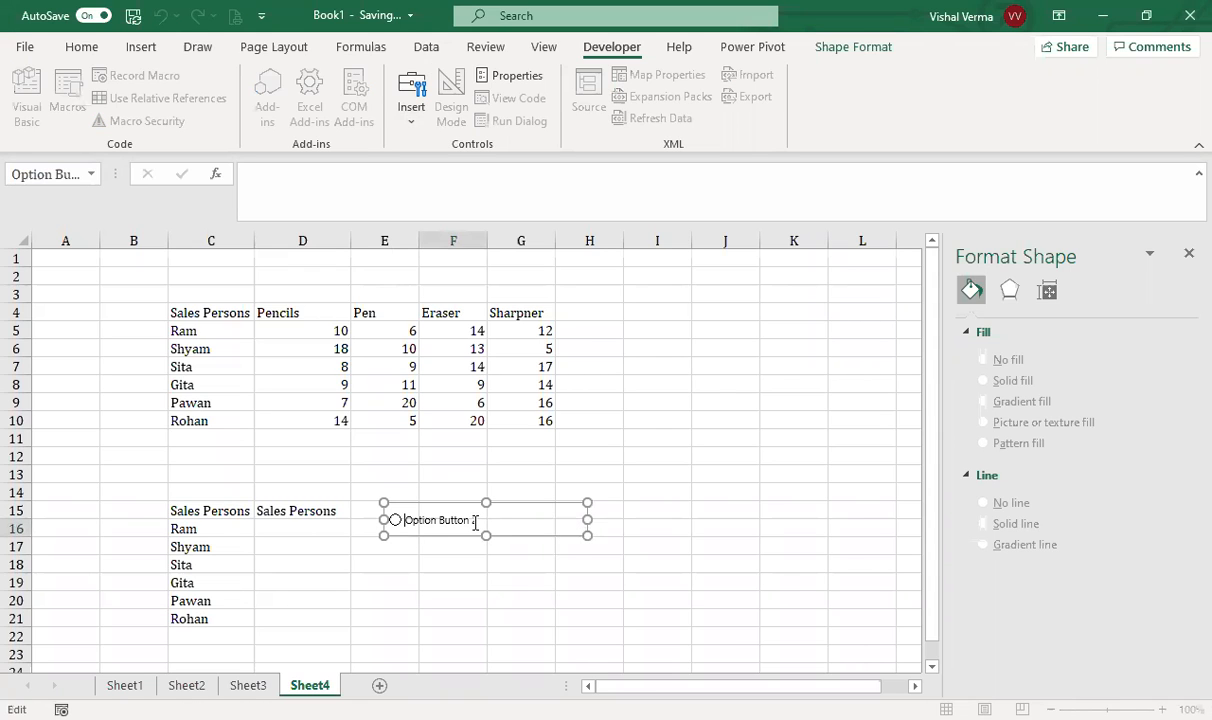
drag(402, 520, 503, 524)
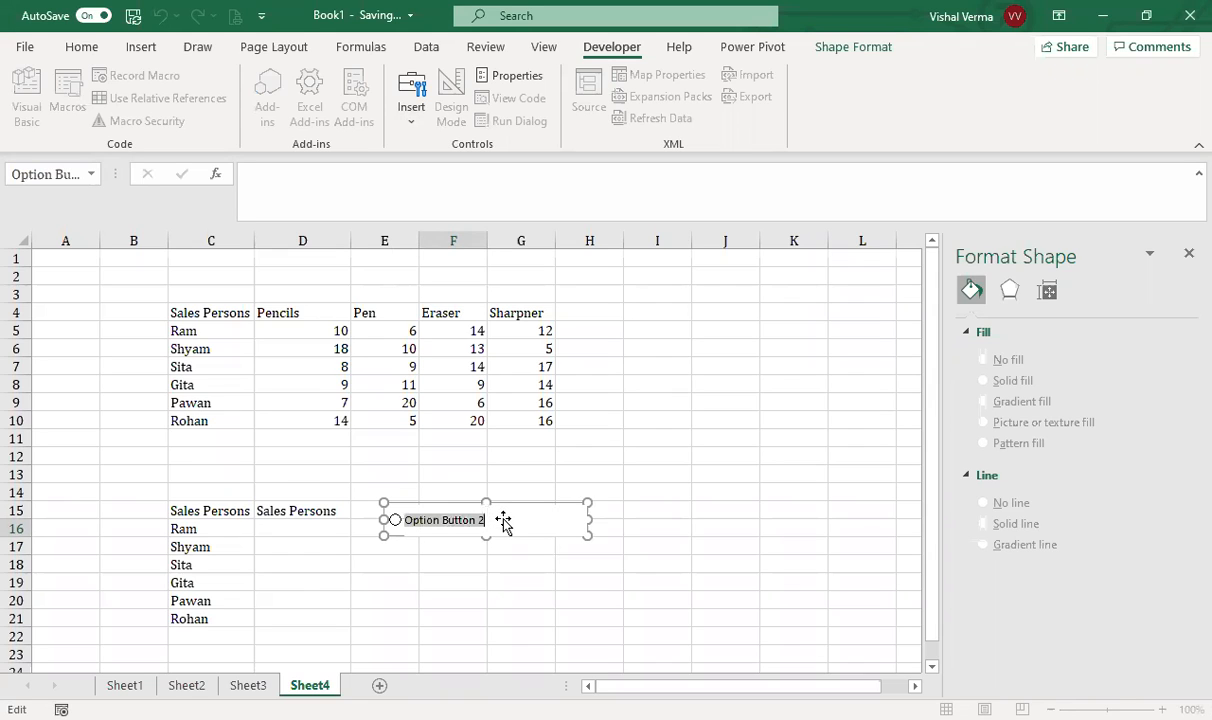
text(Pencil)
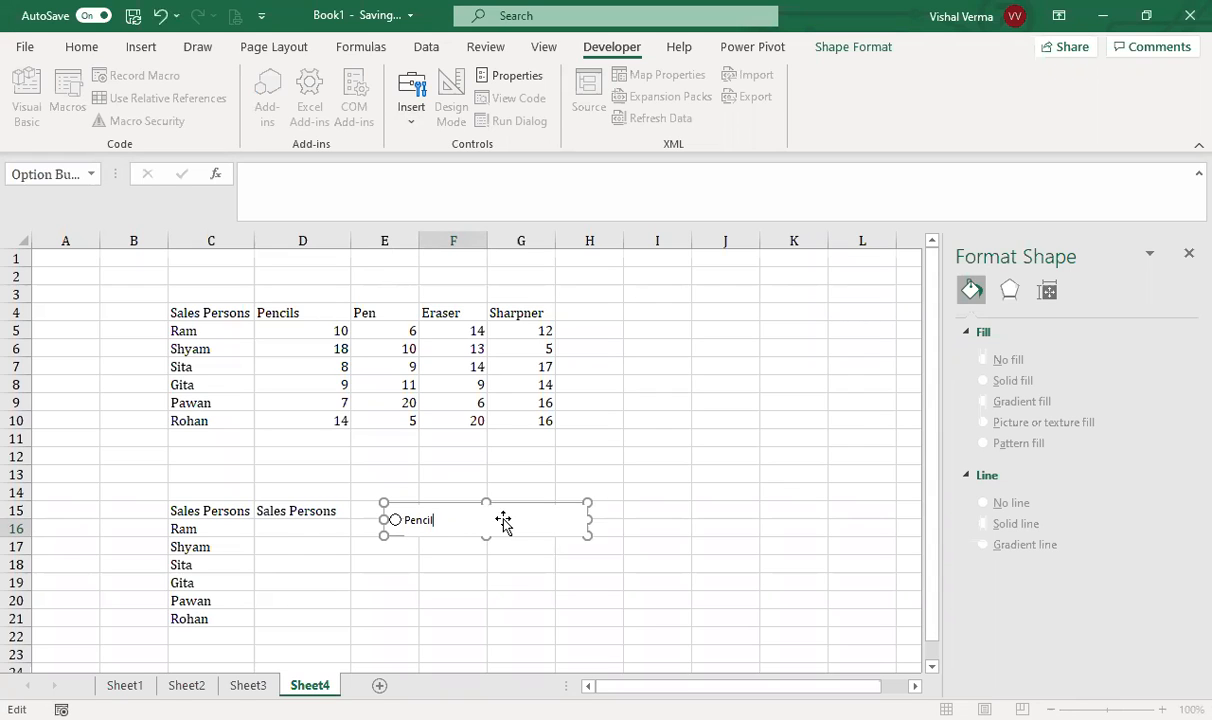
click(468, 562)
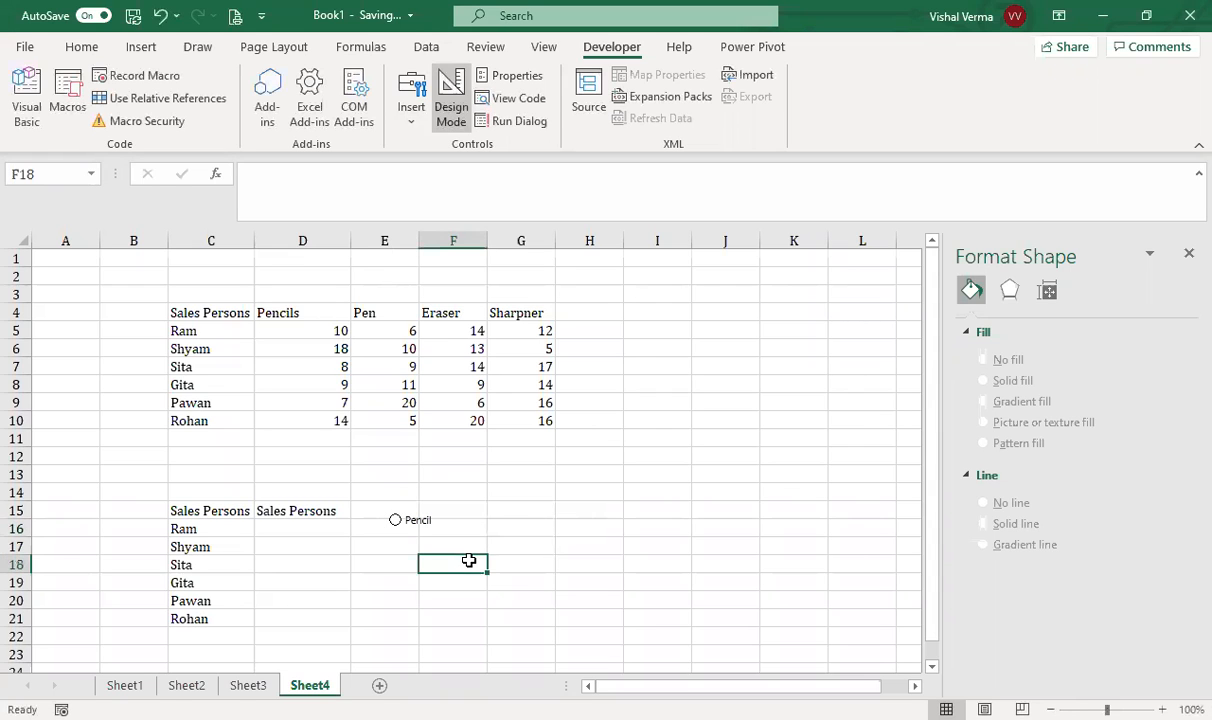
Link the Pencil option button to cell D13 and set its value to Checked.
click(440, 519)
right_click(440, 517)
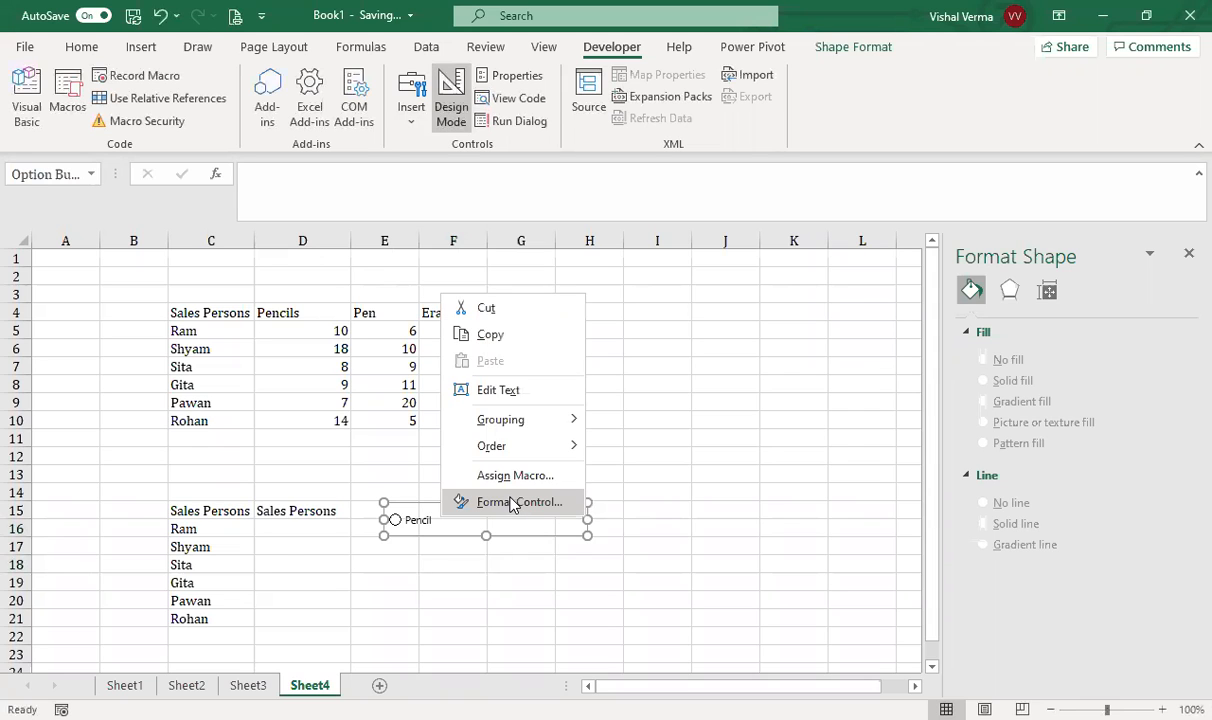
click(512, 503)
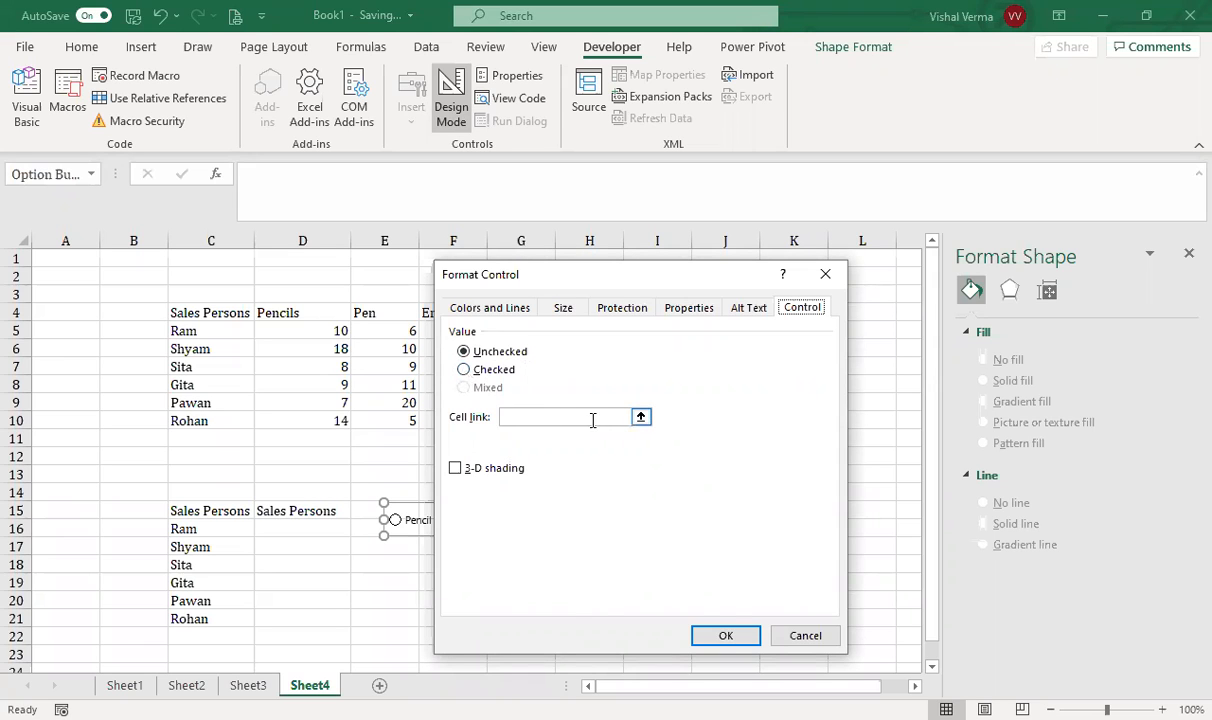
click(642, 418)
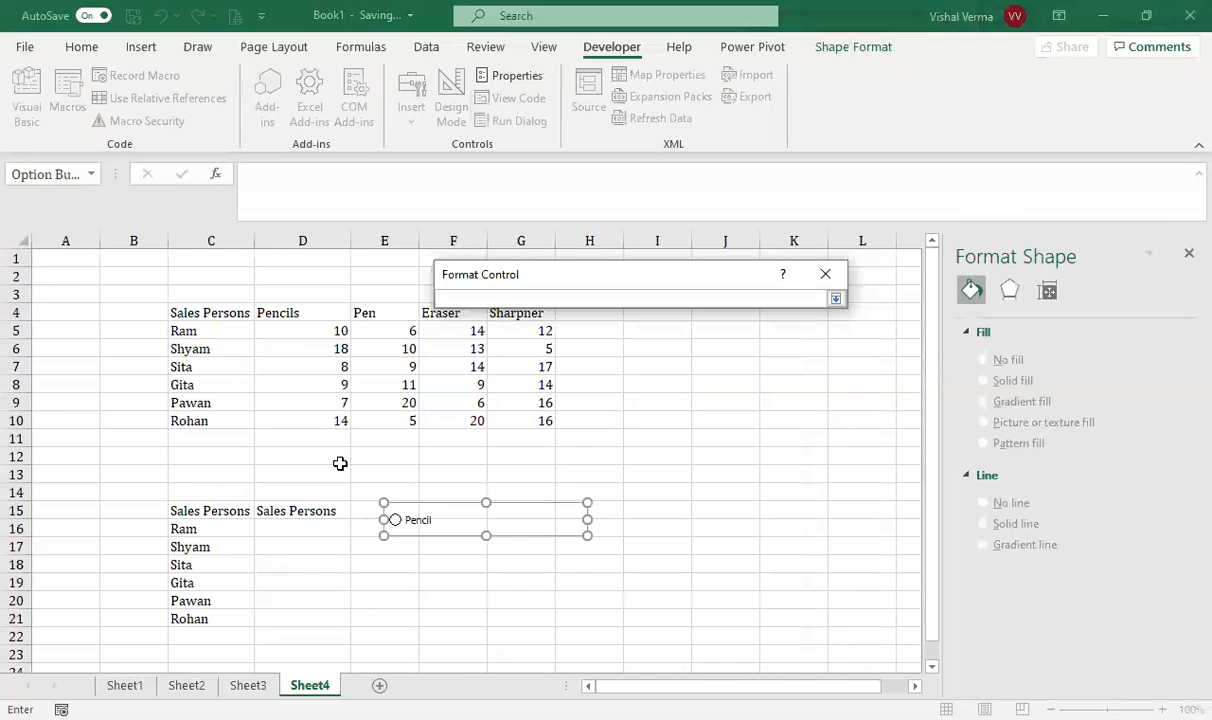
click(313, 476)
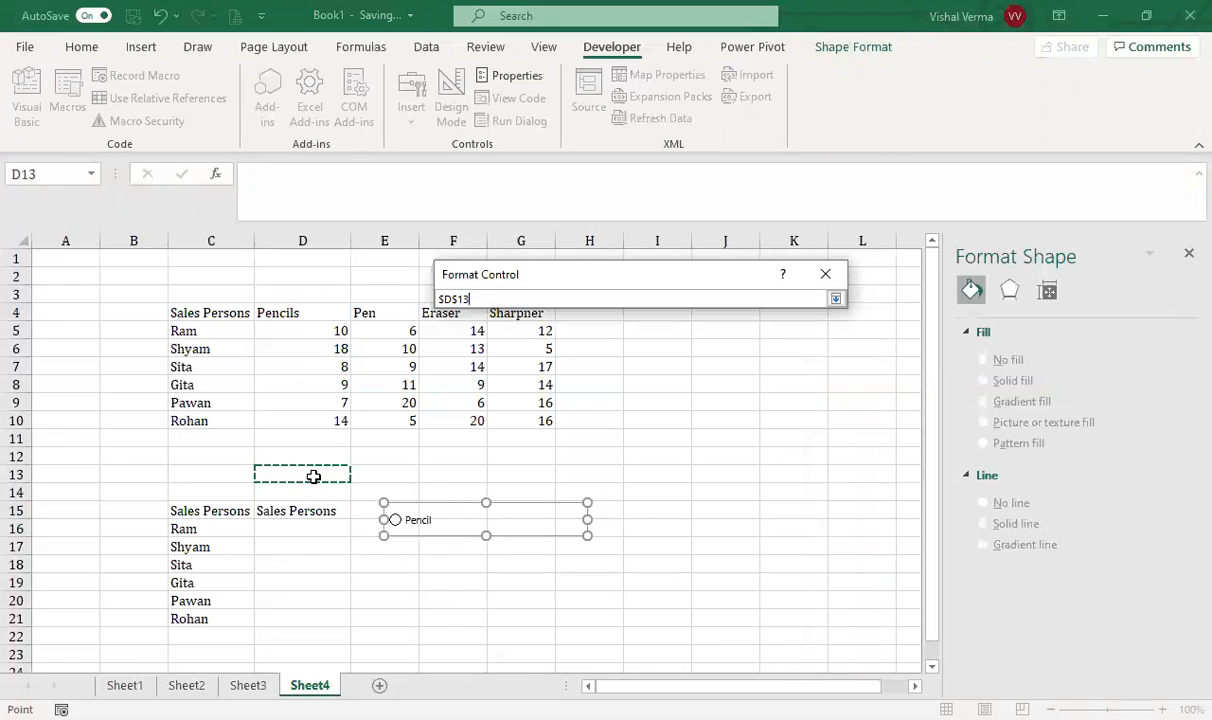
click(836, 300)
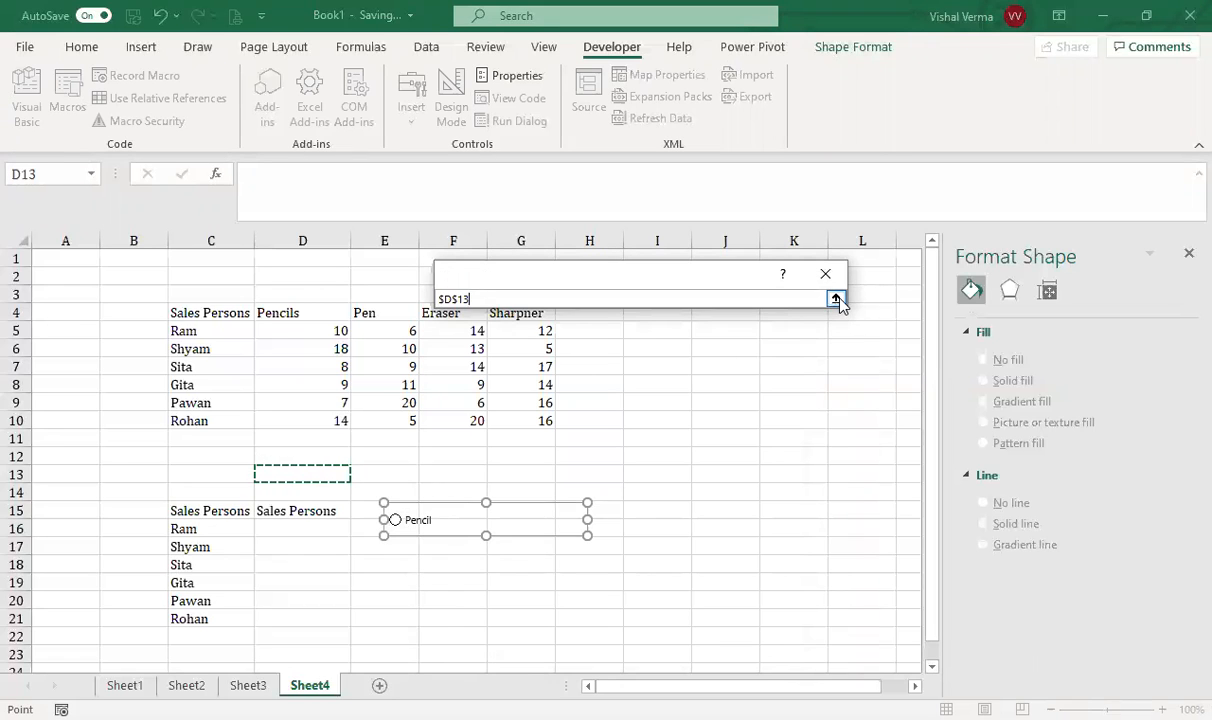
click(464, 369)
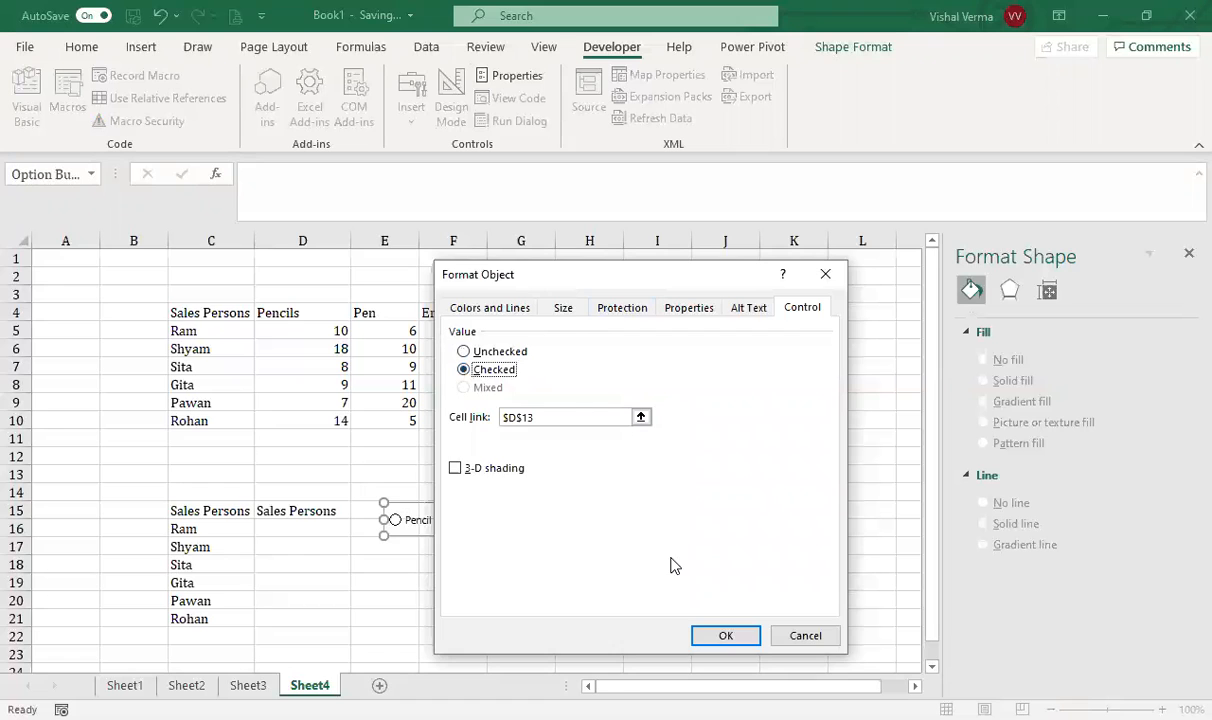
click(724, 636)
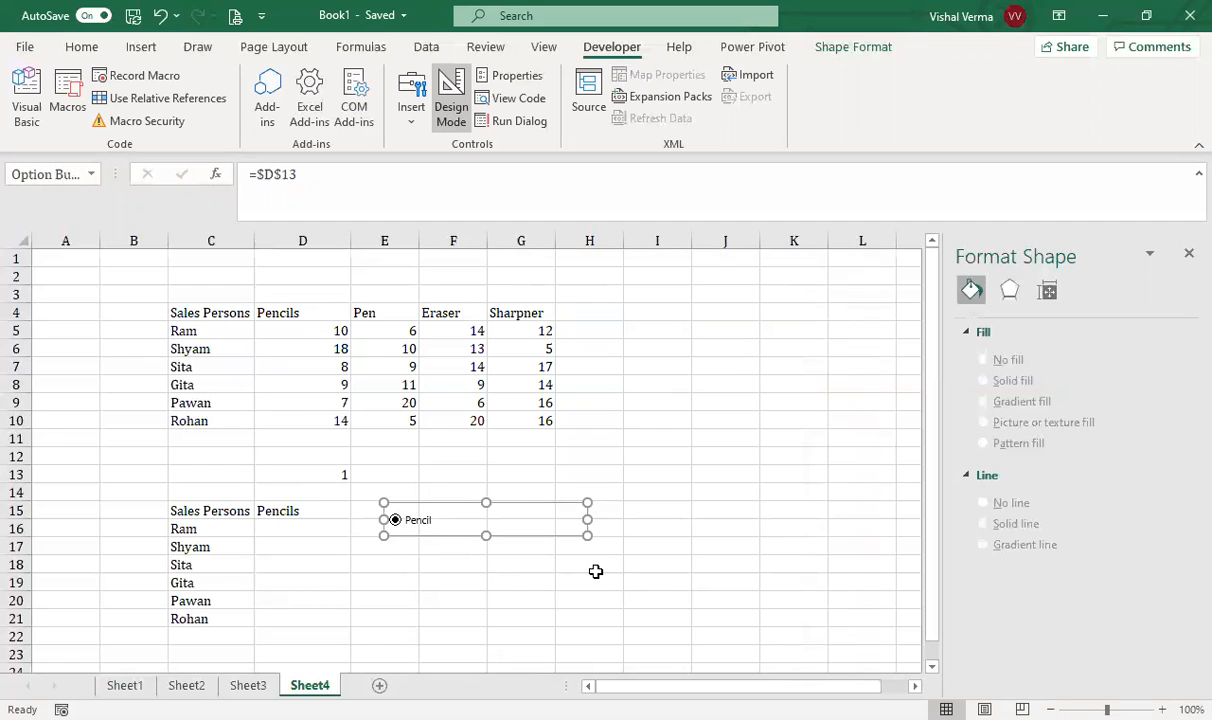
Make three copies of the Pencil option button and place the last copy beside rows 20 and 21, around E20 to H21.
key(ctrl+d)
key(ctrl+v)
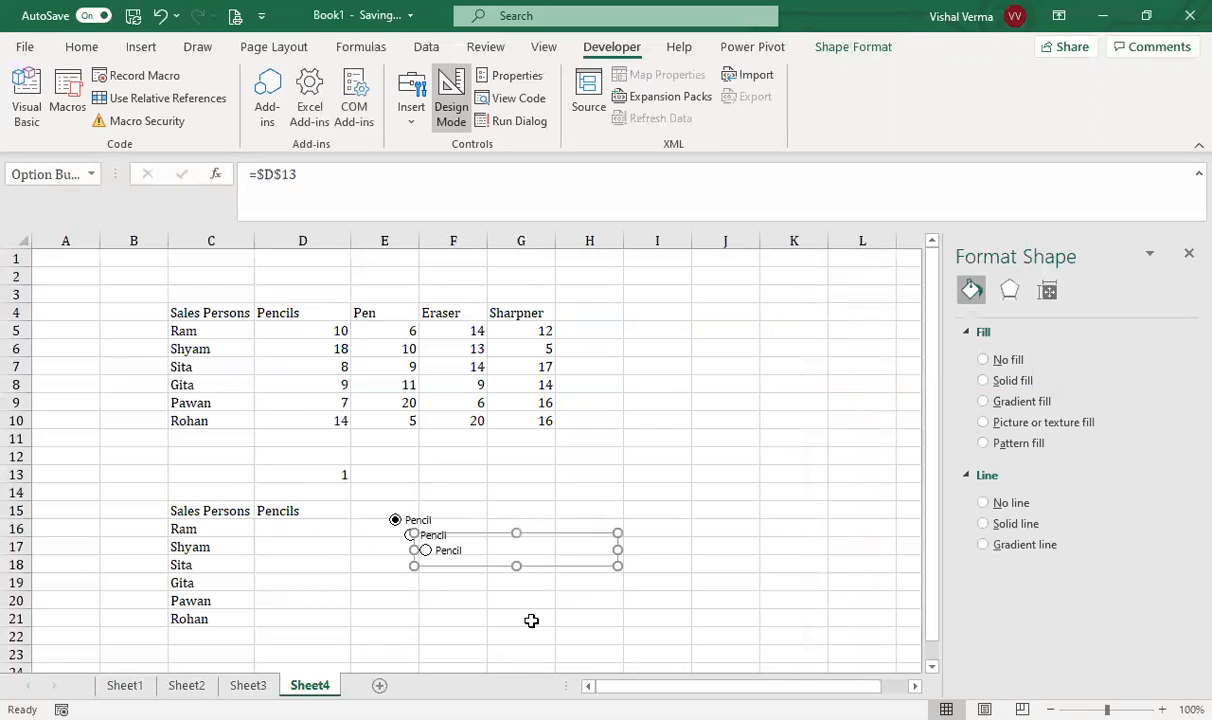
key(ctrl+v)
drag(514, 582, 455, 628)
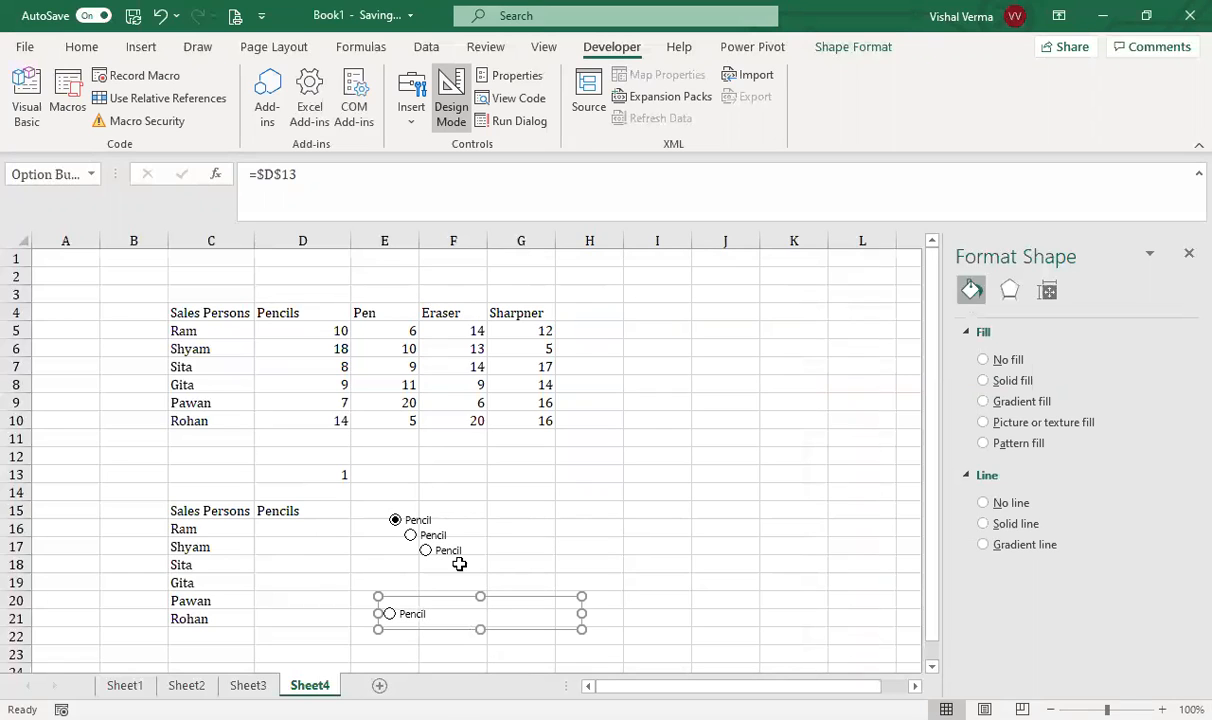
Move the third option button just above the last one, beside rows 18 and 19 and roughly in line with it.
click(450, 550)
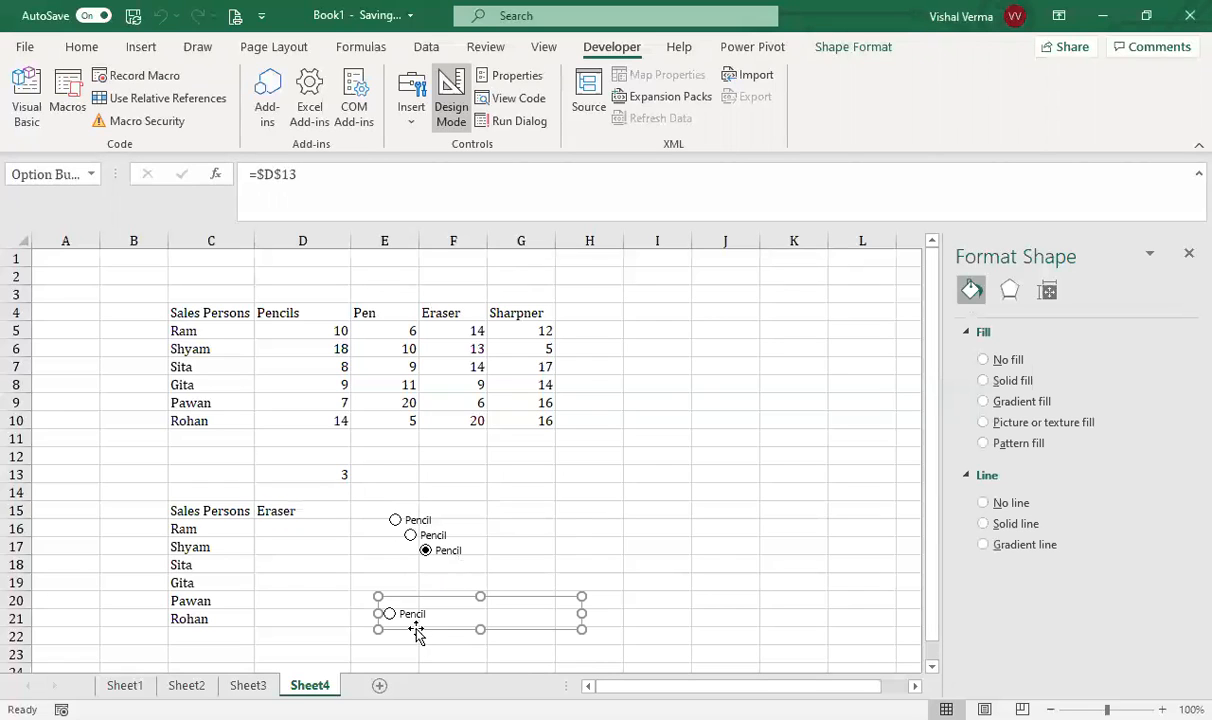
right_click(477, 564)
click(477, 570)
drag(465, 568, 441, 593)
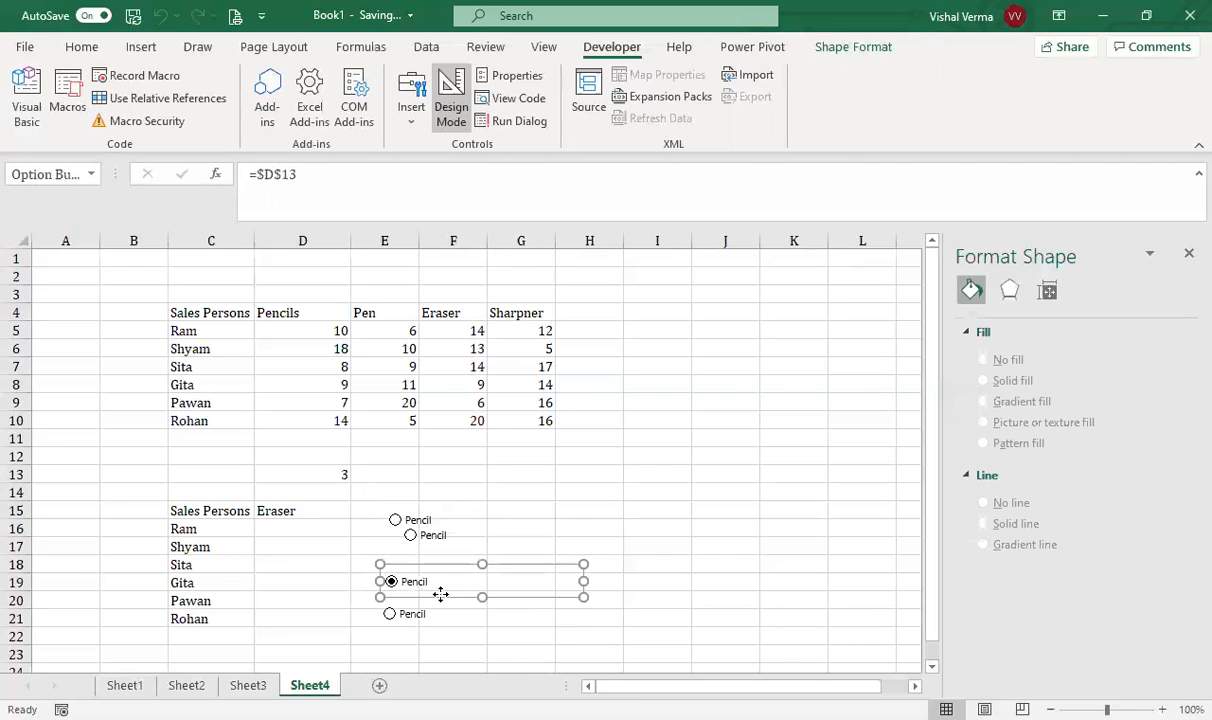
Move the second option button beside row 17, between the first and third buttons and roughly aligned with them.
right_click(441, 594)
click(458, 543)
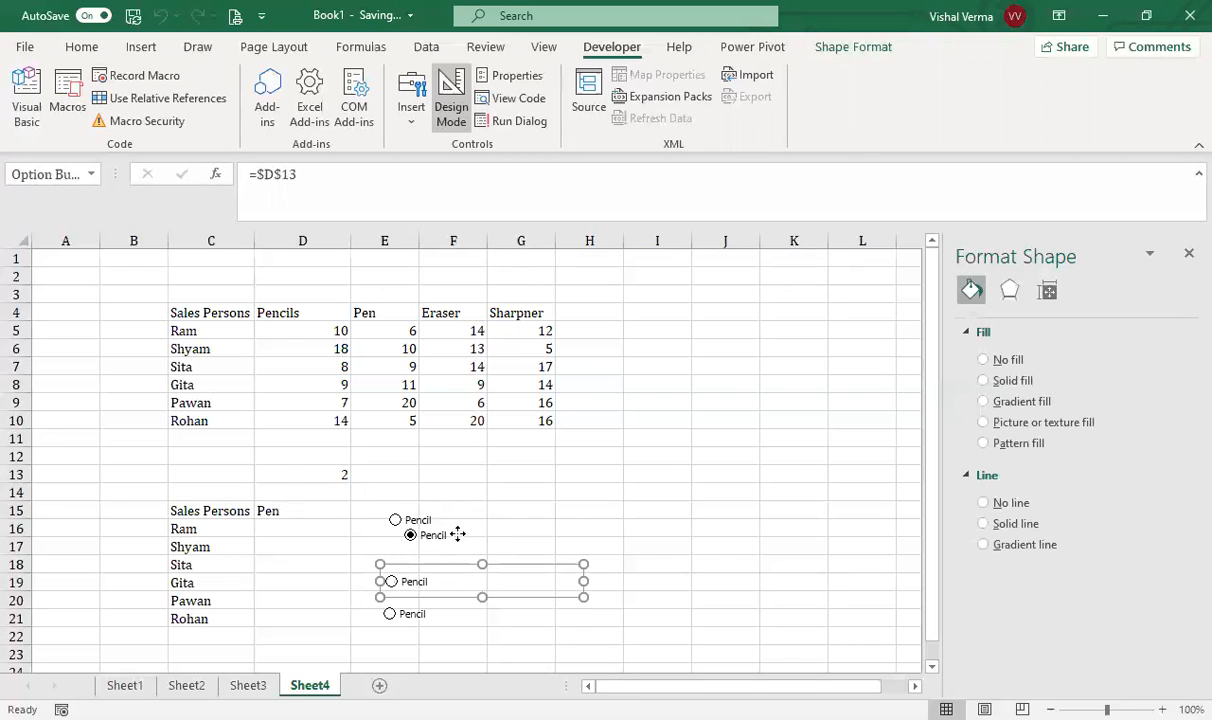
right_click(474, 549)
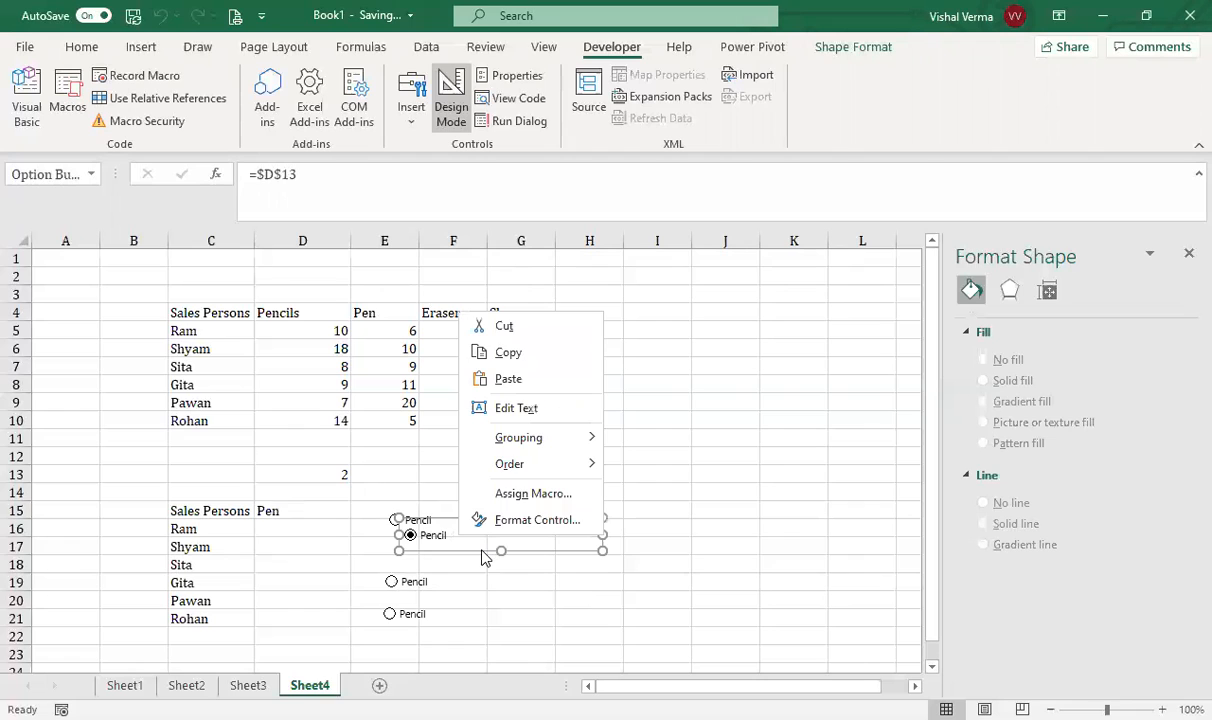
click(459, 567)
right_click(459, 567)
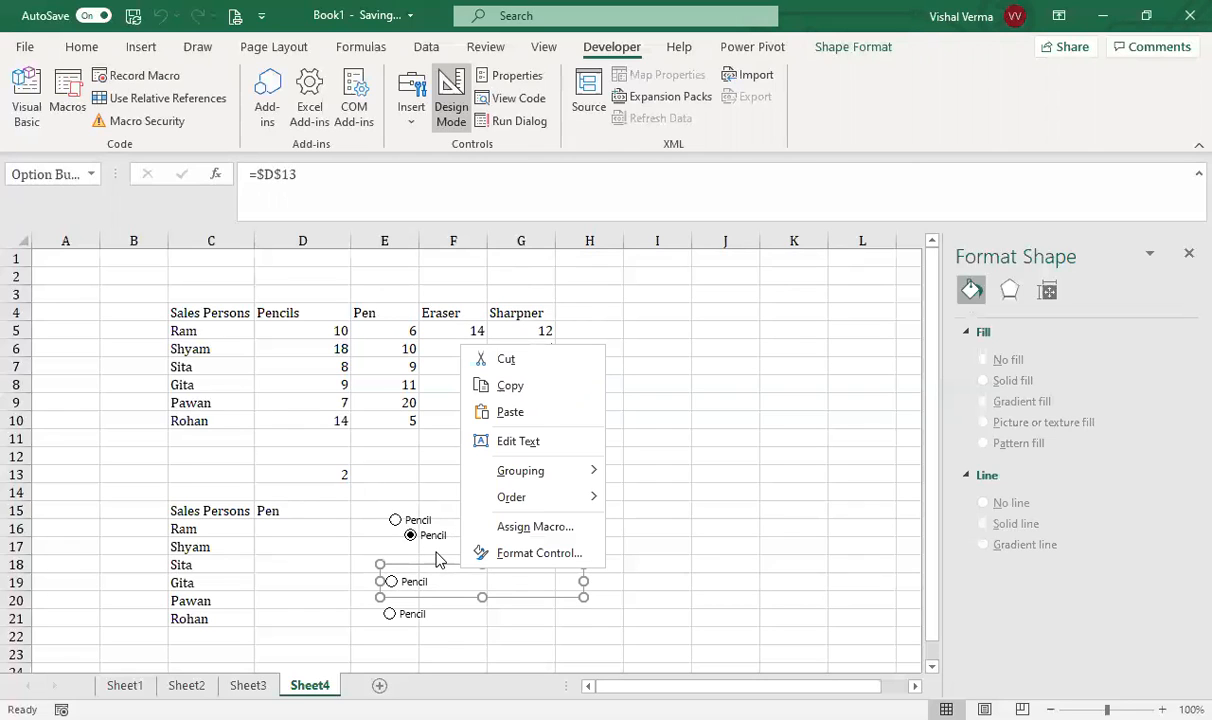
key(Escape)
click(447, 561)
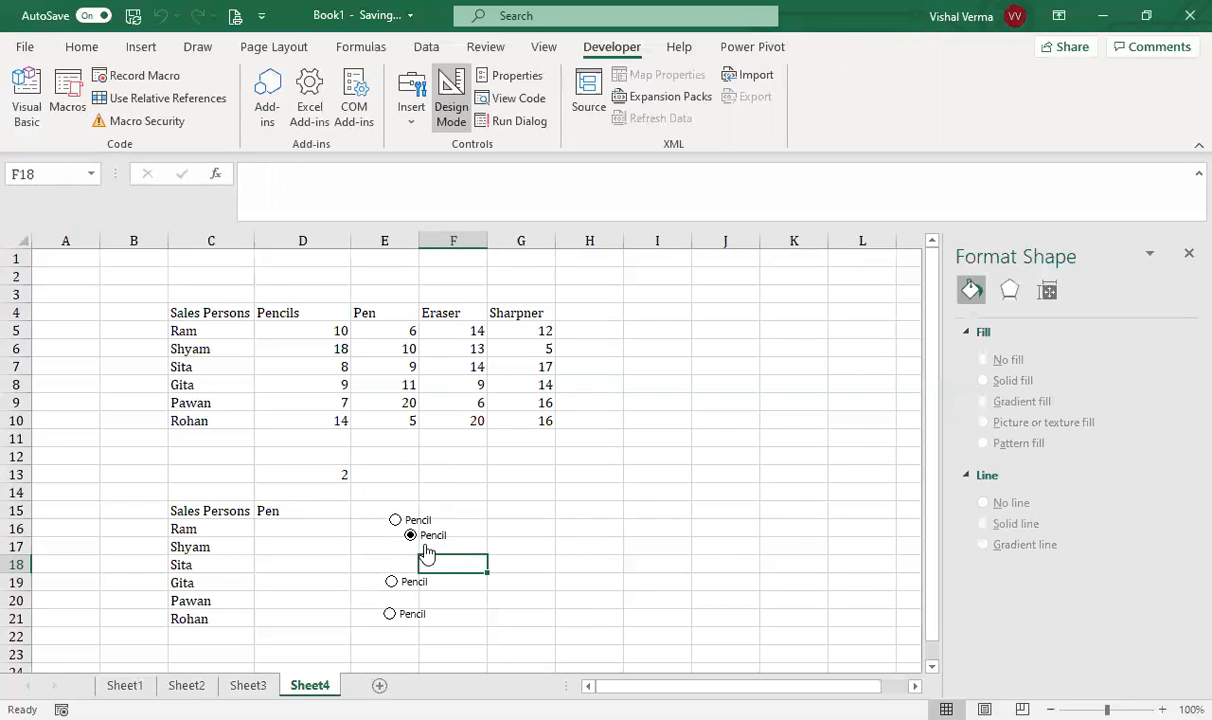
right_click(455, 541)
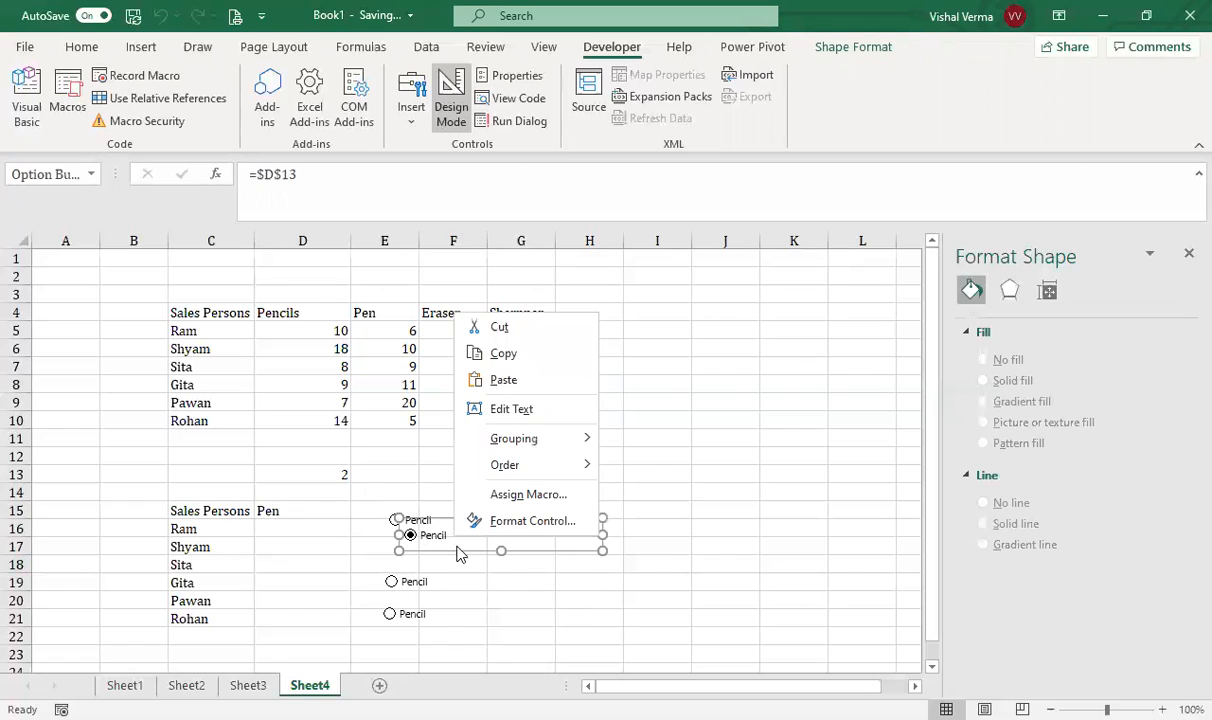
drag(472, 551, 454, 563)
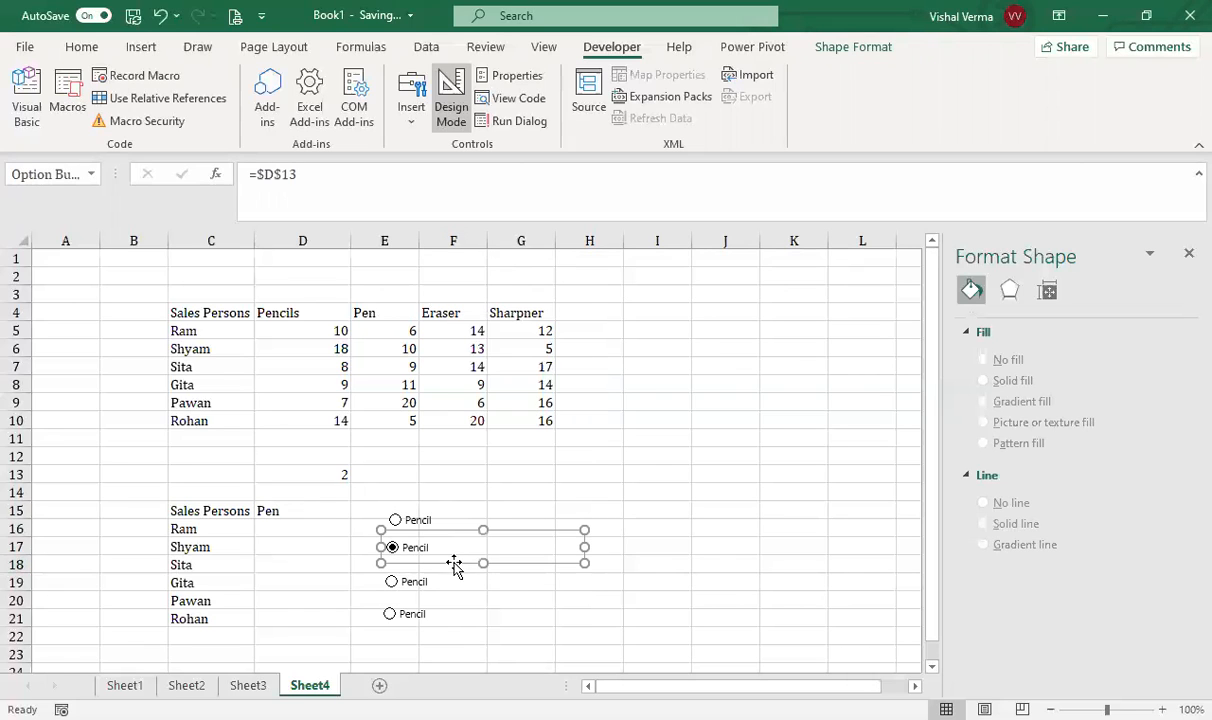
Change the second option button's label to Pen.
click(428, 544)
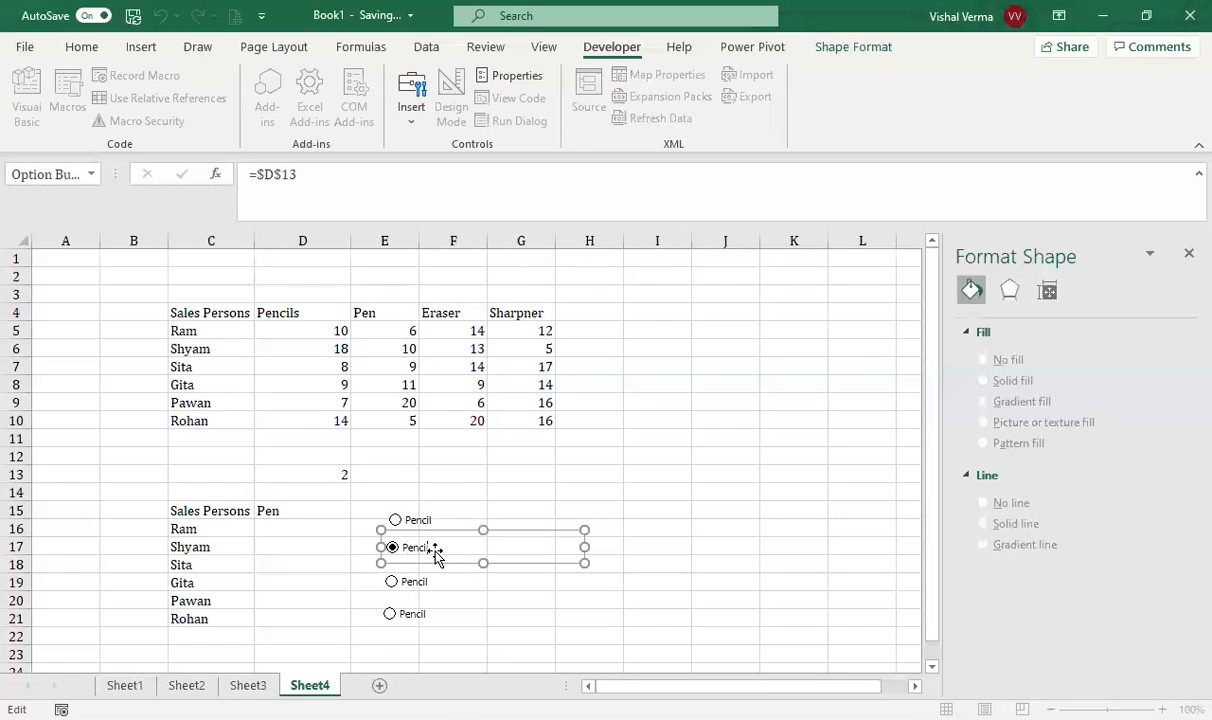
key(BackSpace)
key(BackSpace)
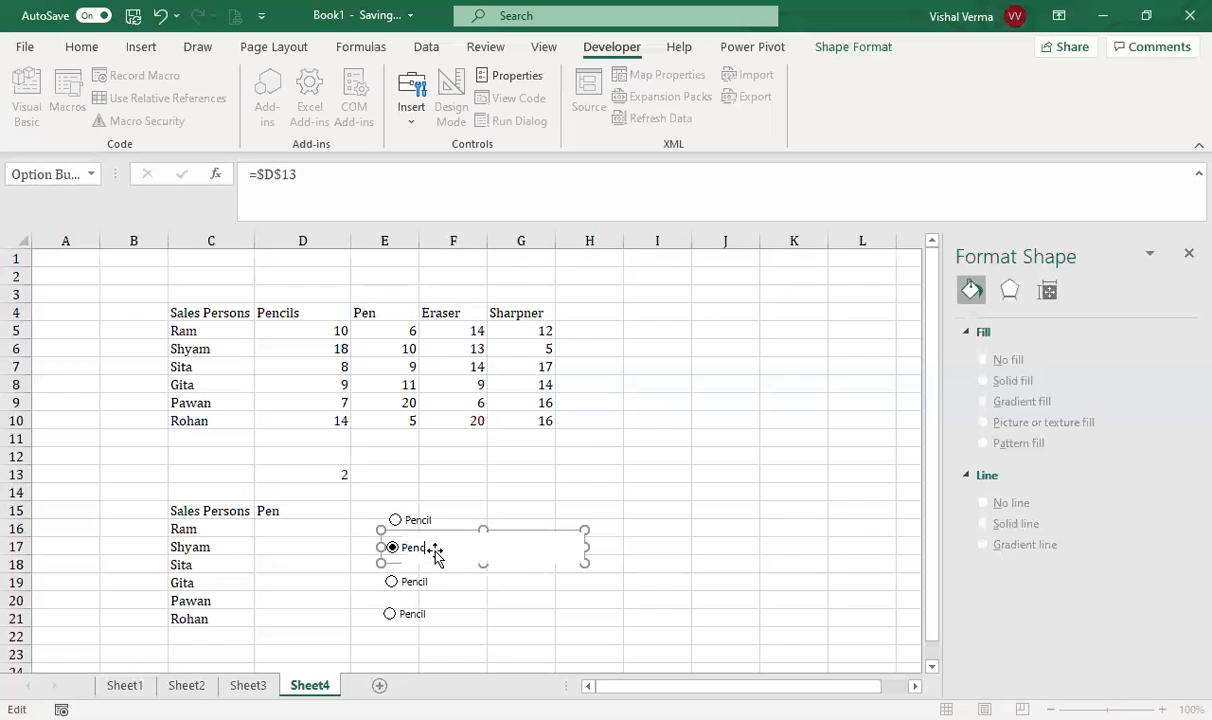
Change the third option button's label to Eraser.
click(421, 583)
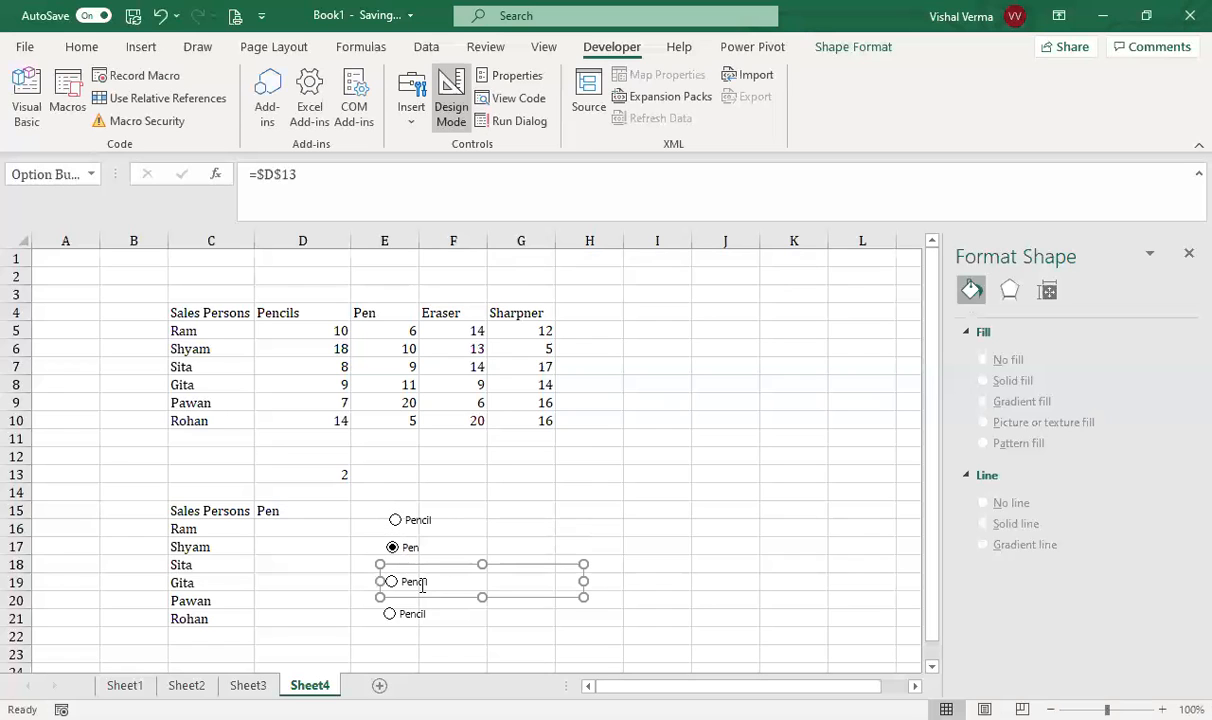
click(427, 582)
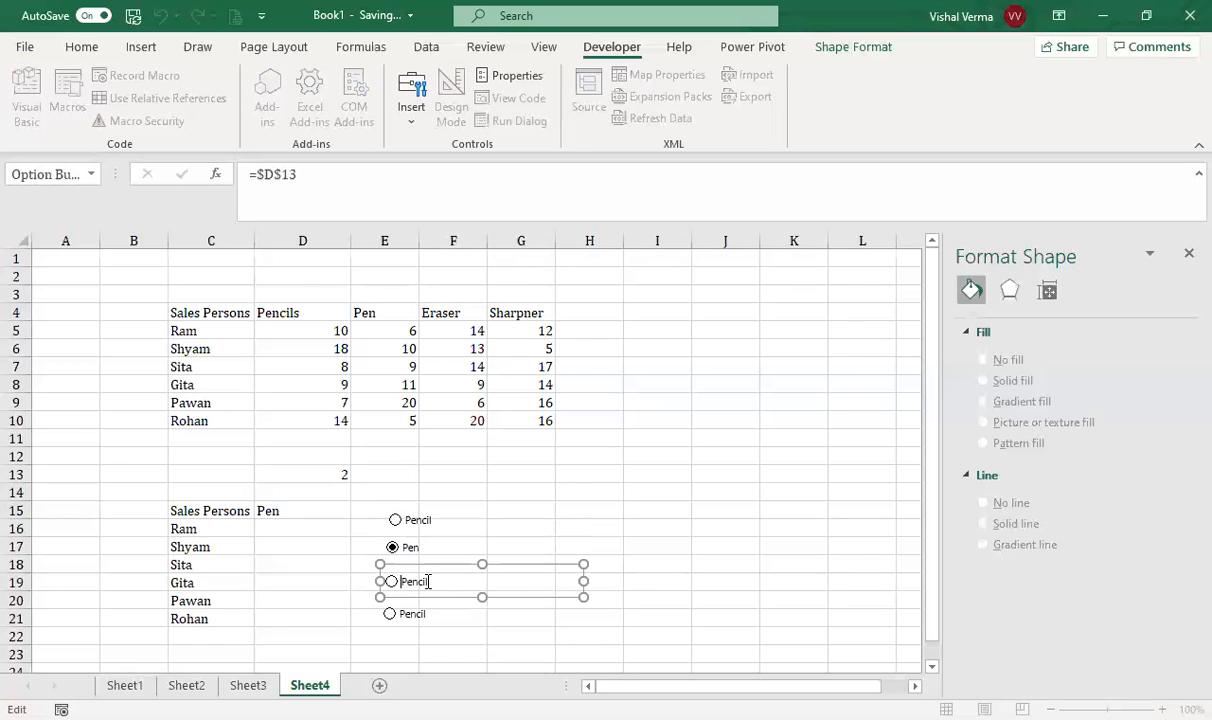
key(BackSpace)
key(BackSpace)
key(BackSpace)
key(BackSpace)
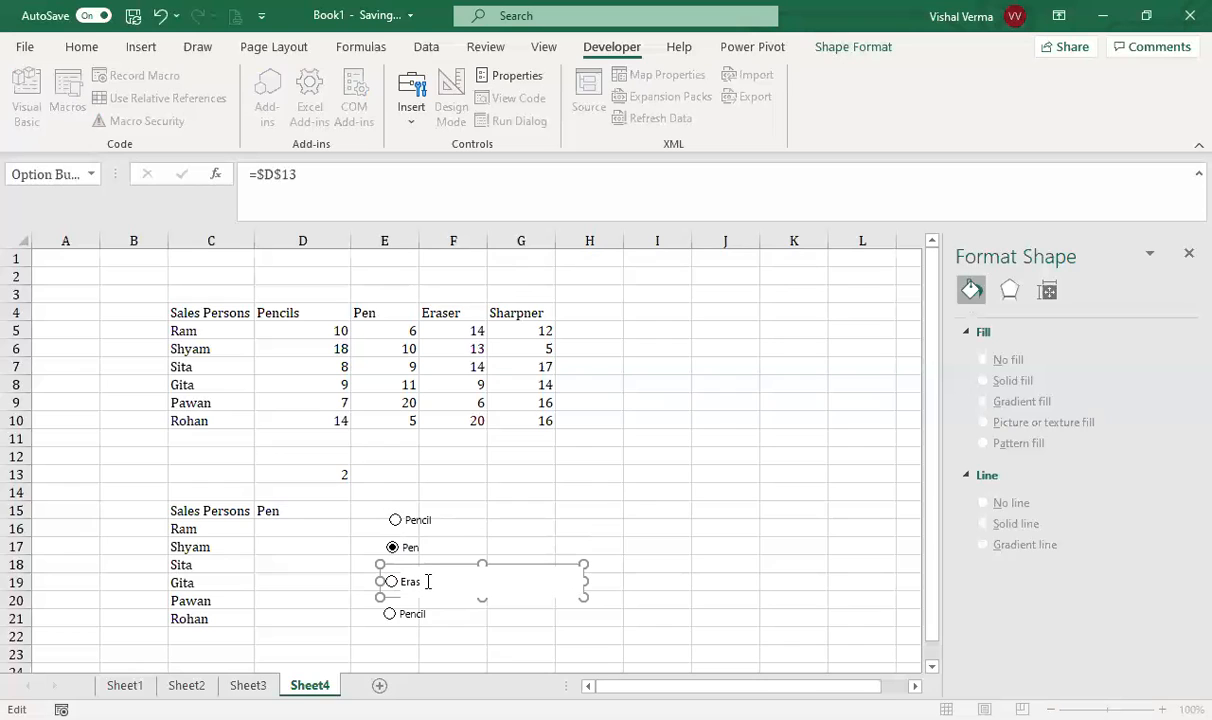
text(r)
Change the fourth option button's label to Sharpner and deselect the control.
click(420, 617)
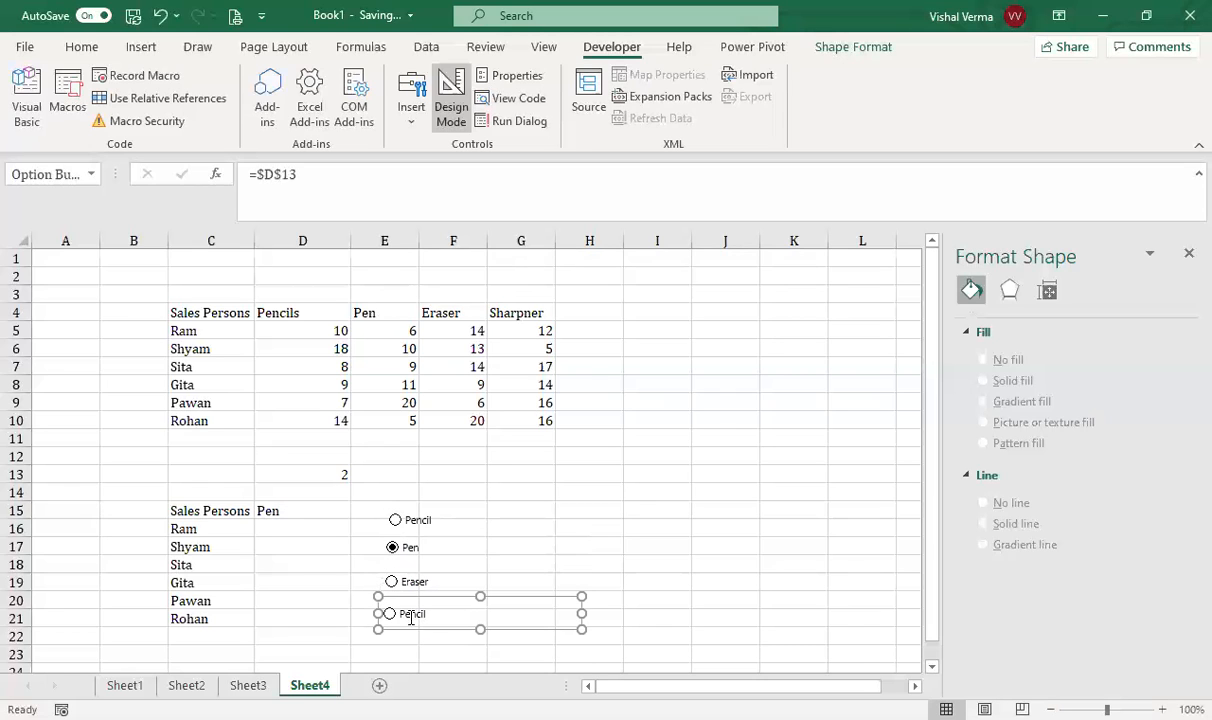
click(409, 616)
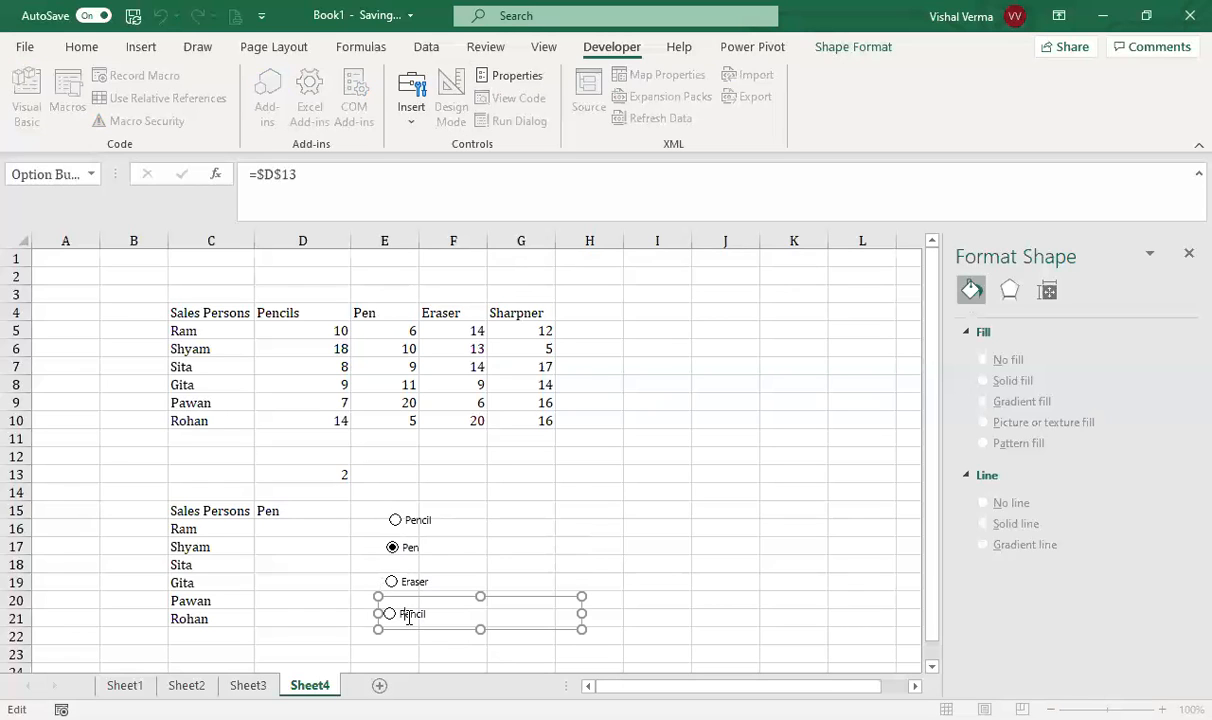
key(BackSpace)
key(BackSpace)
key(BackSpace)
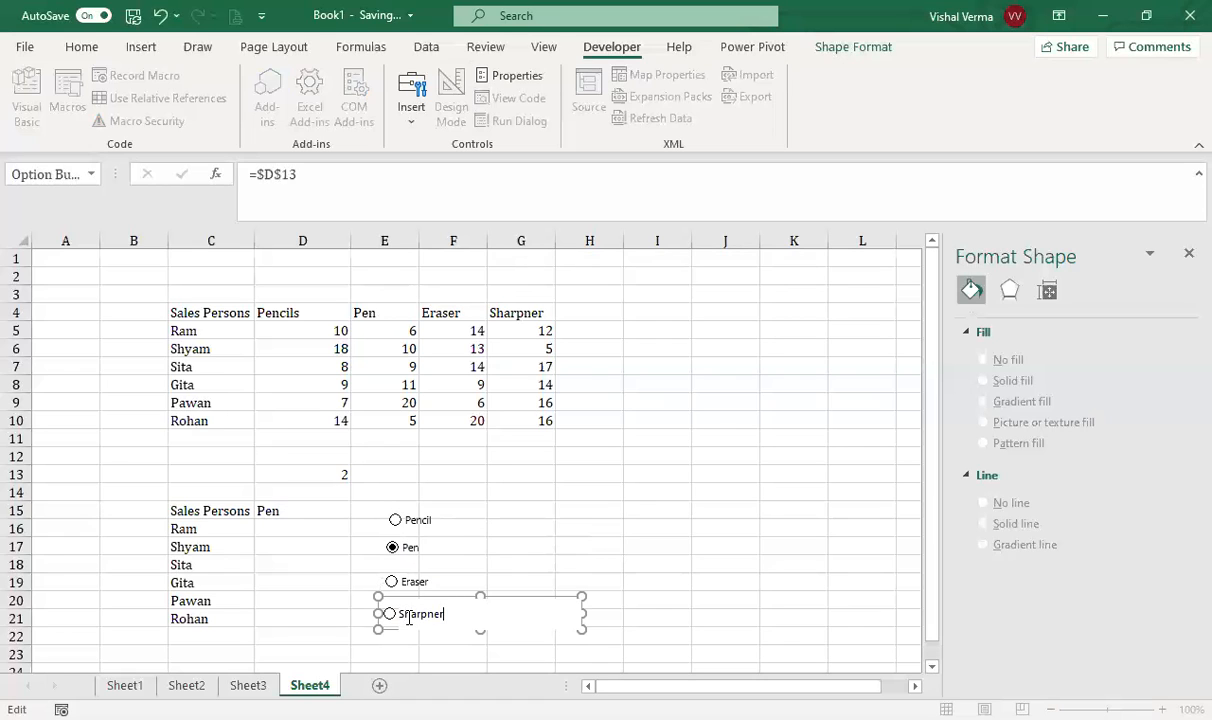
click(700, 566)
Test the option buttons by choosing Eraser and then Sharpner, checking linked cell D13 and the heading in D15.
click(393, 581)
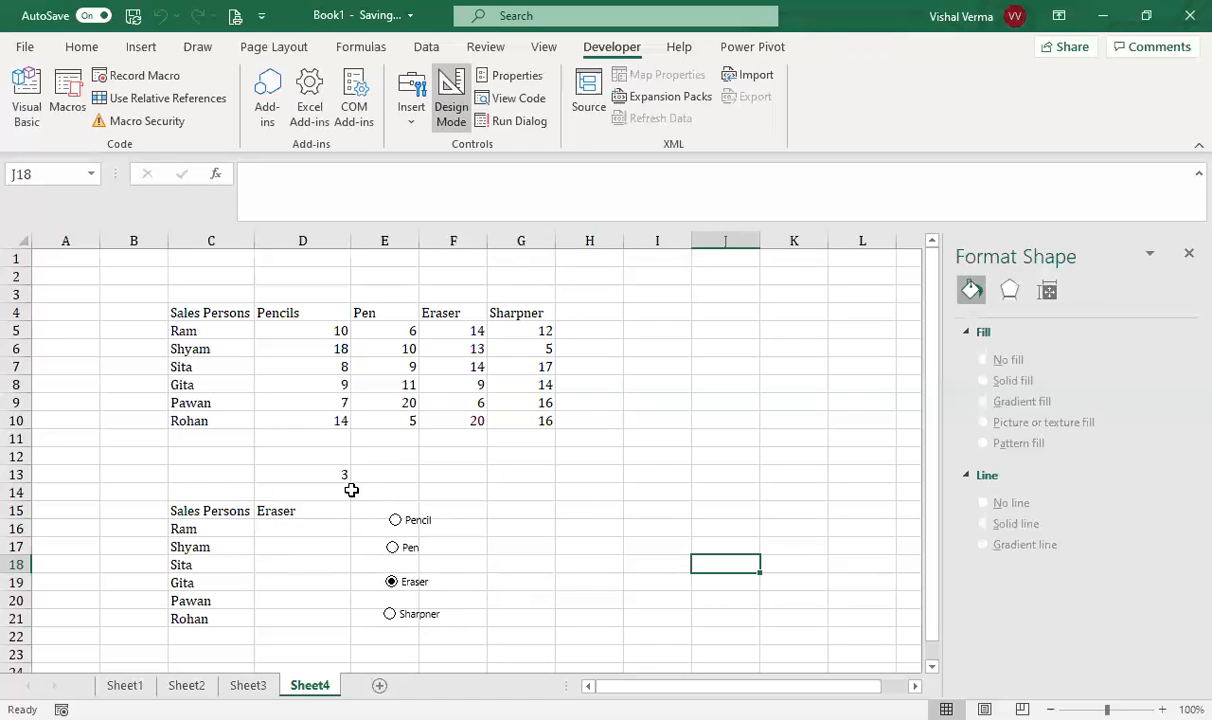
click(381, 614)
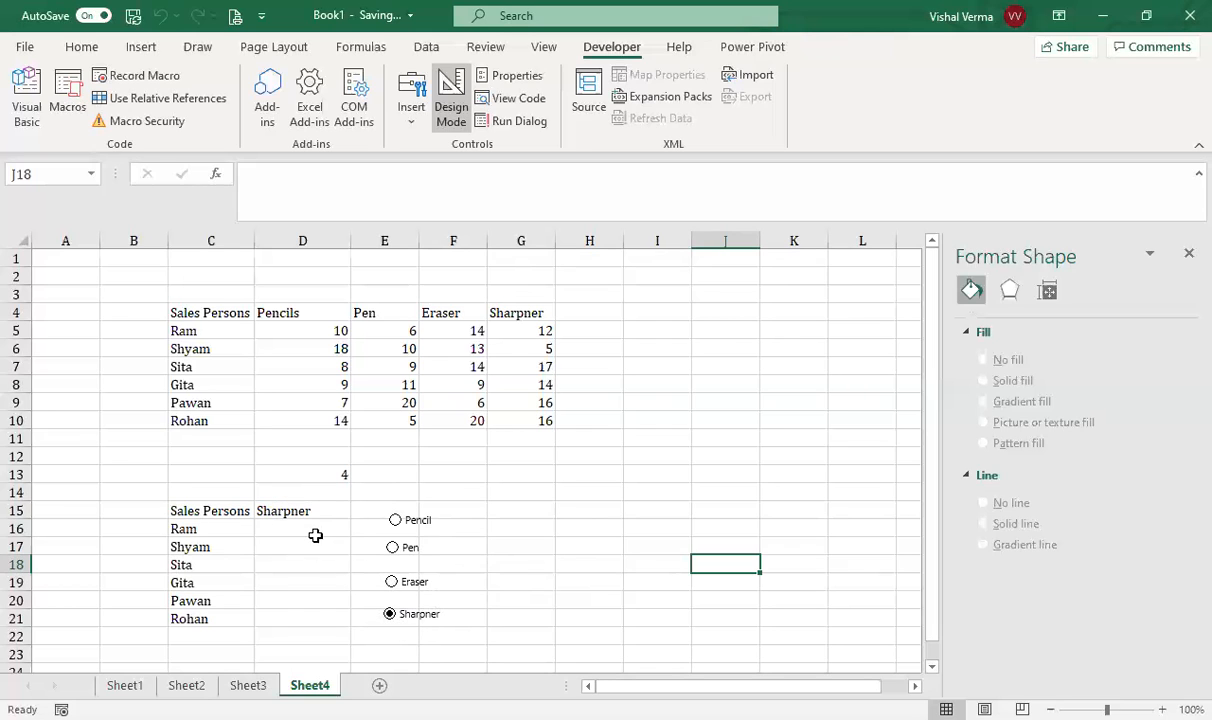
In D16, write the lookup formula =VLOOKUP(C16,C5:G10,D13+1,0) to fetch the selected product's value.
click(313, 531)
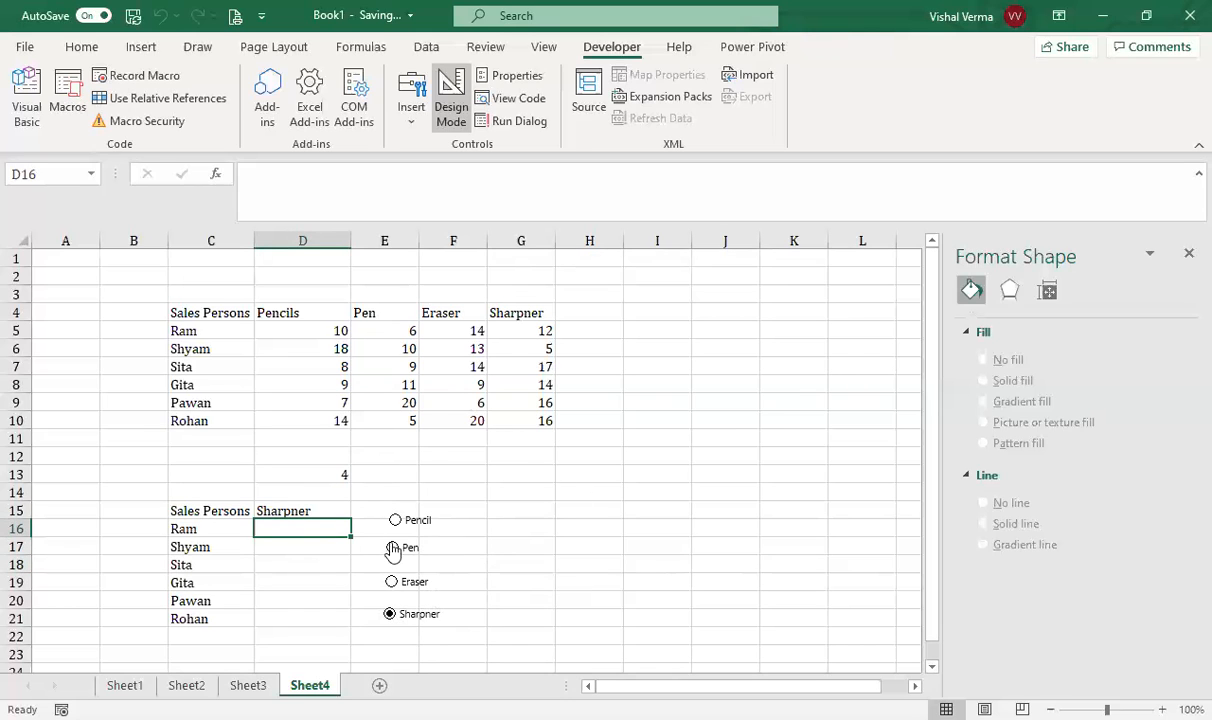
text(=)
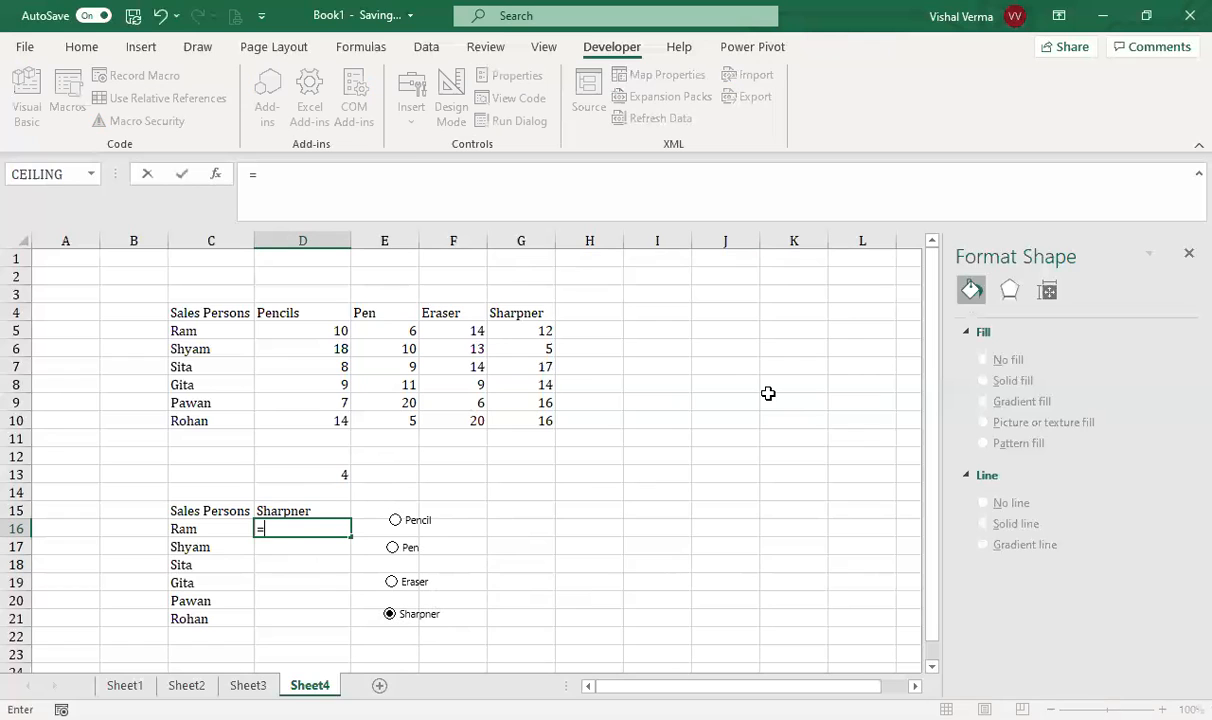
text(VLOOKUP()
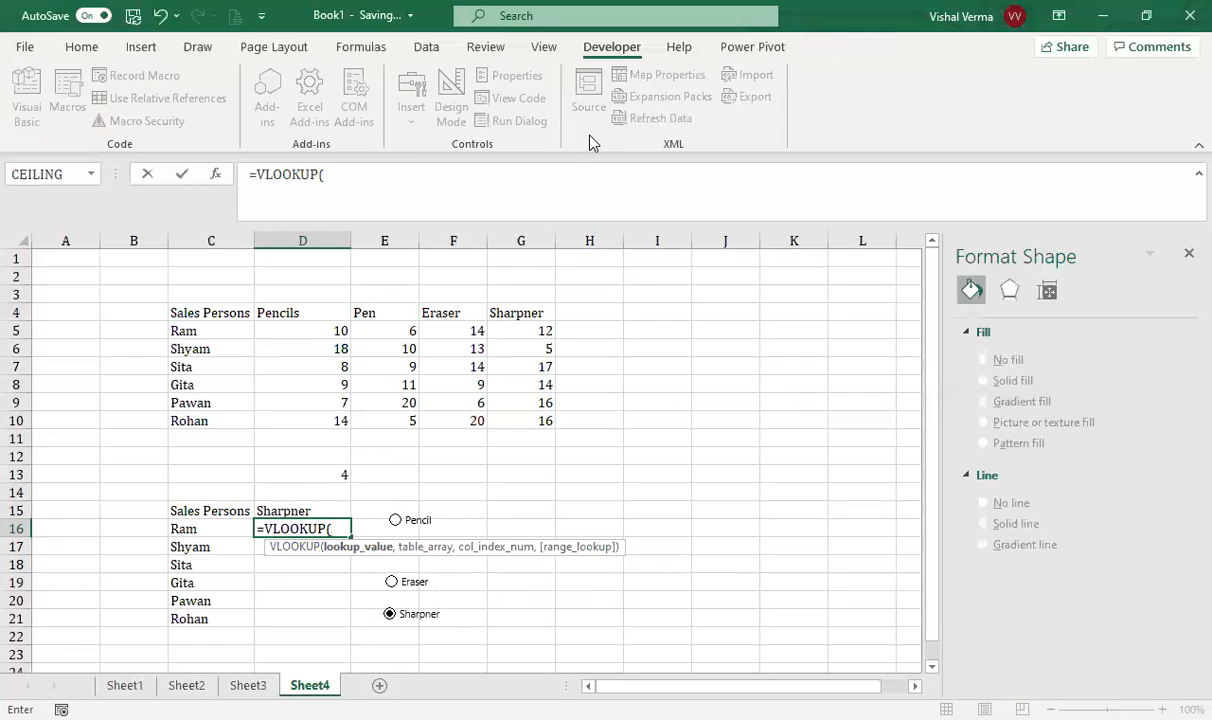
click(209, 530)
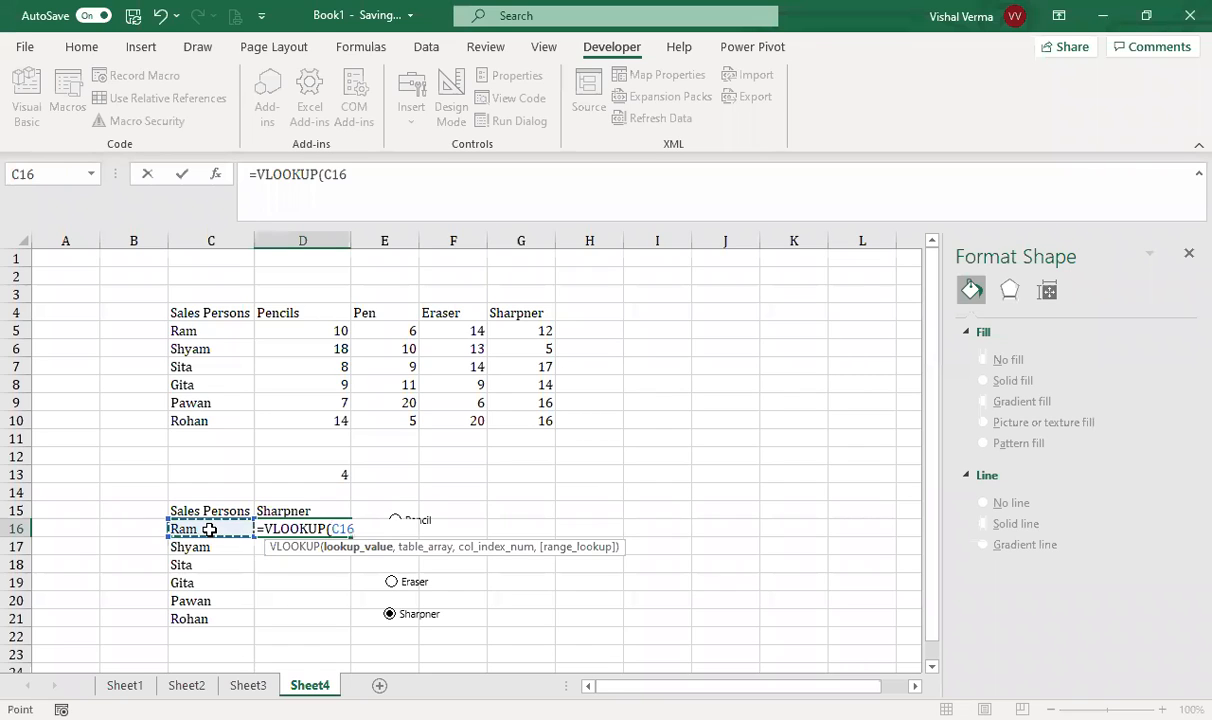
text(,)
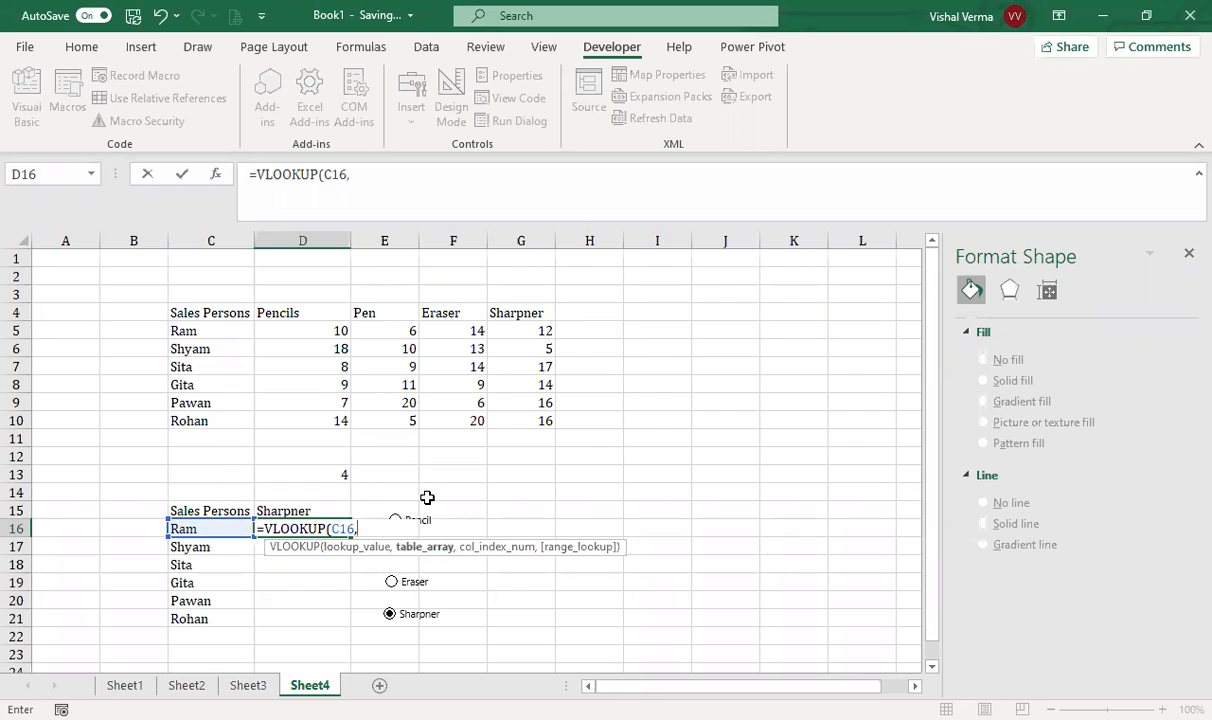
click(243, 336)
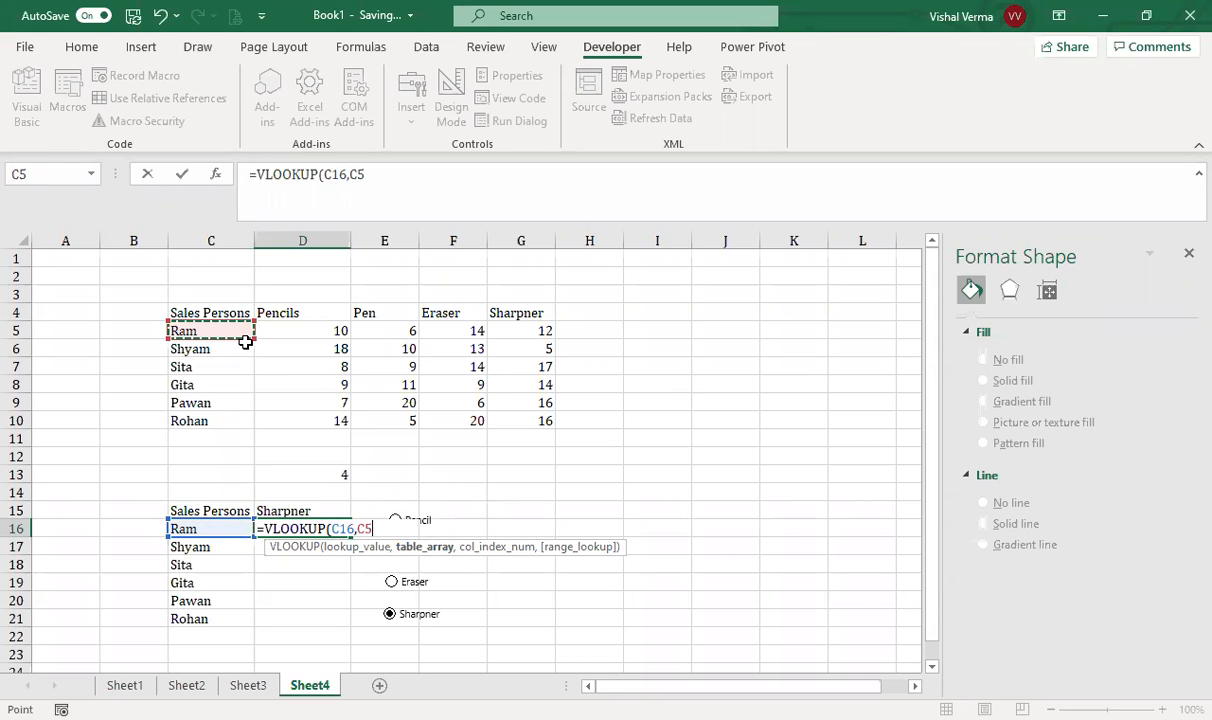
drag(245, 342, 519, 418)
text(,)
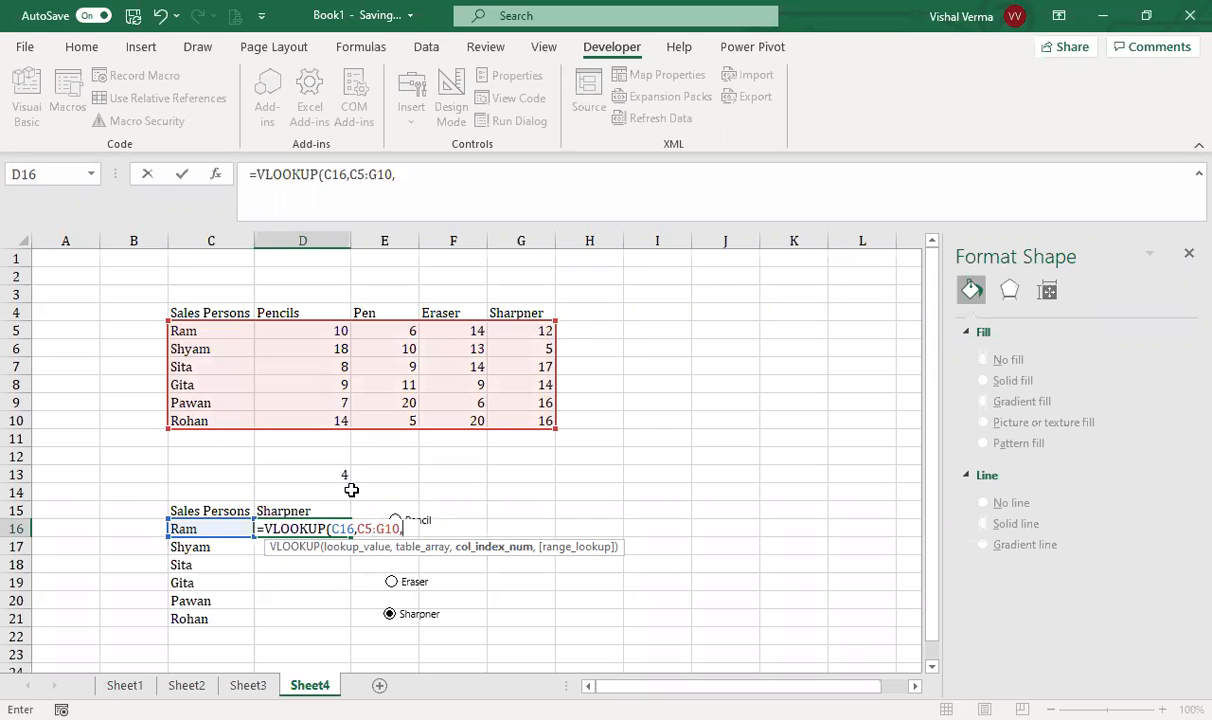
click(327, 475)
text(+1)
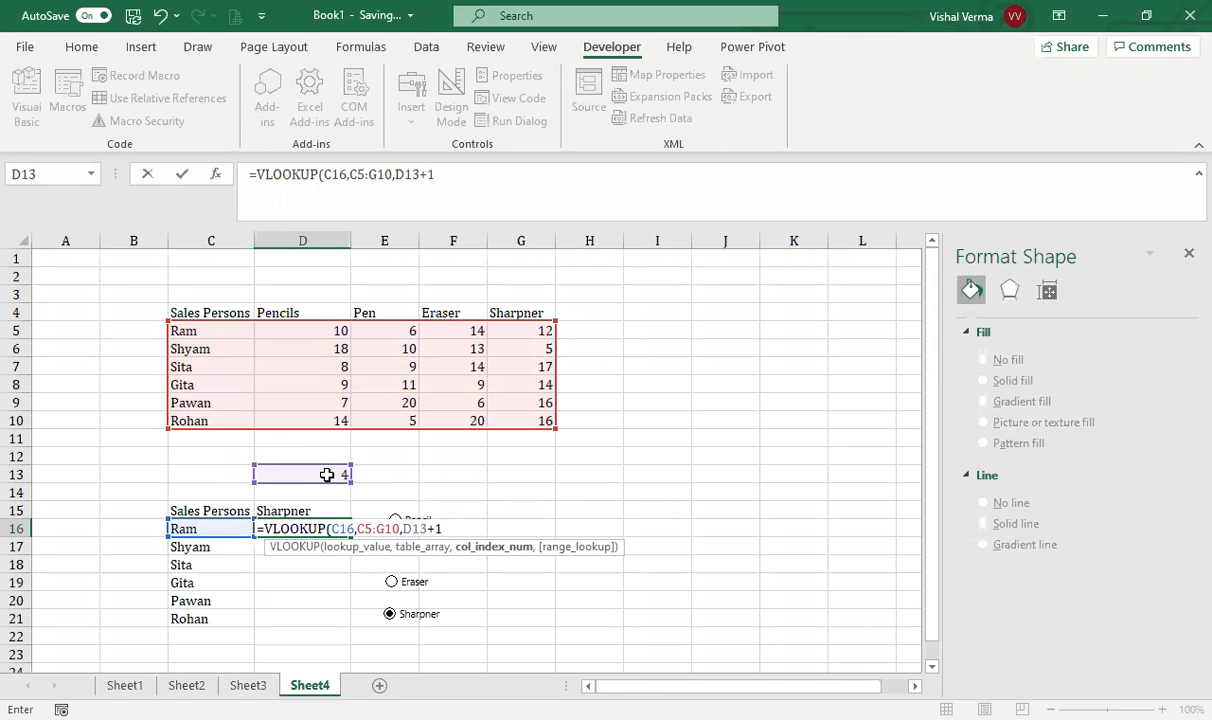
text(,0)
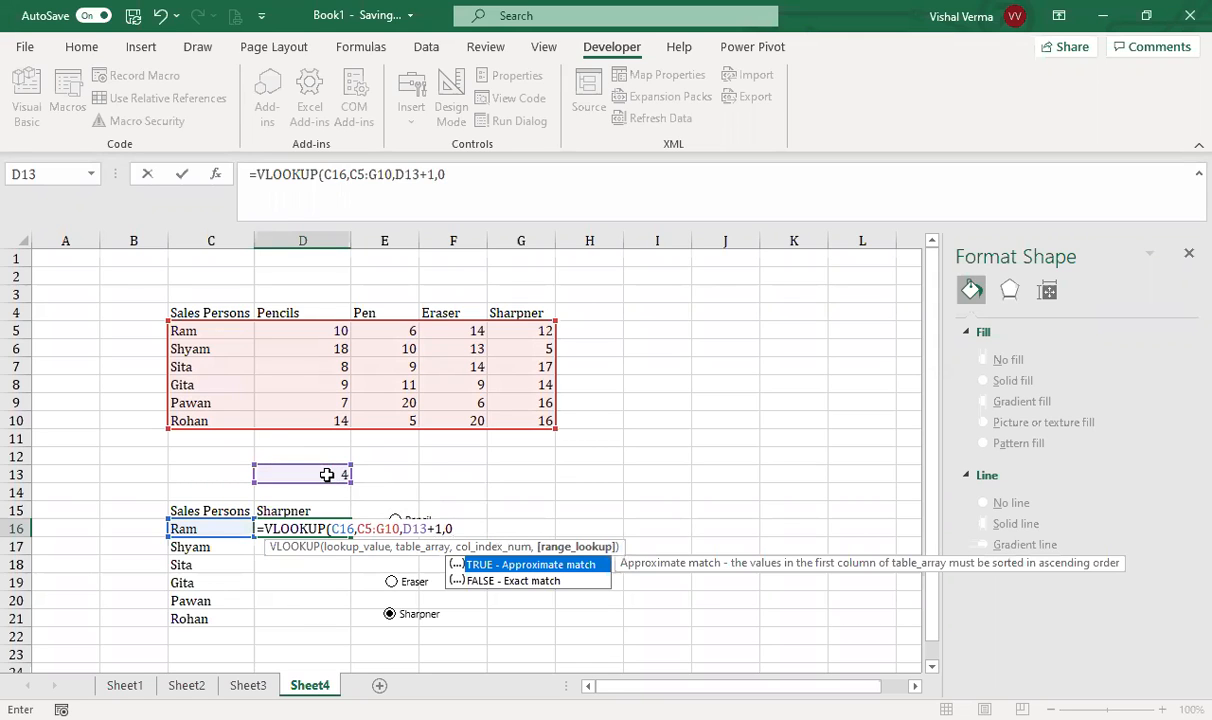
text())
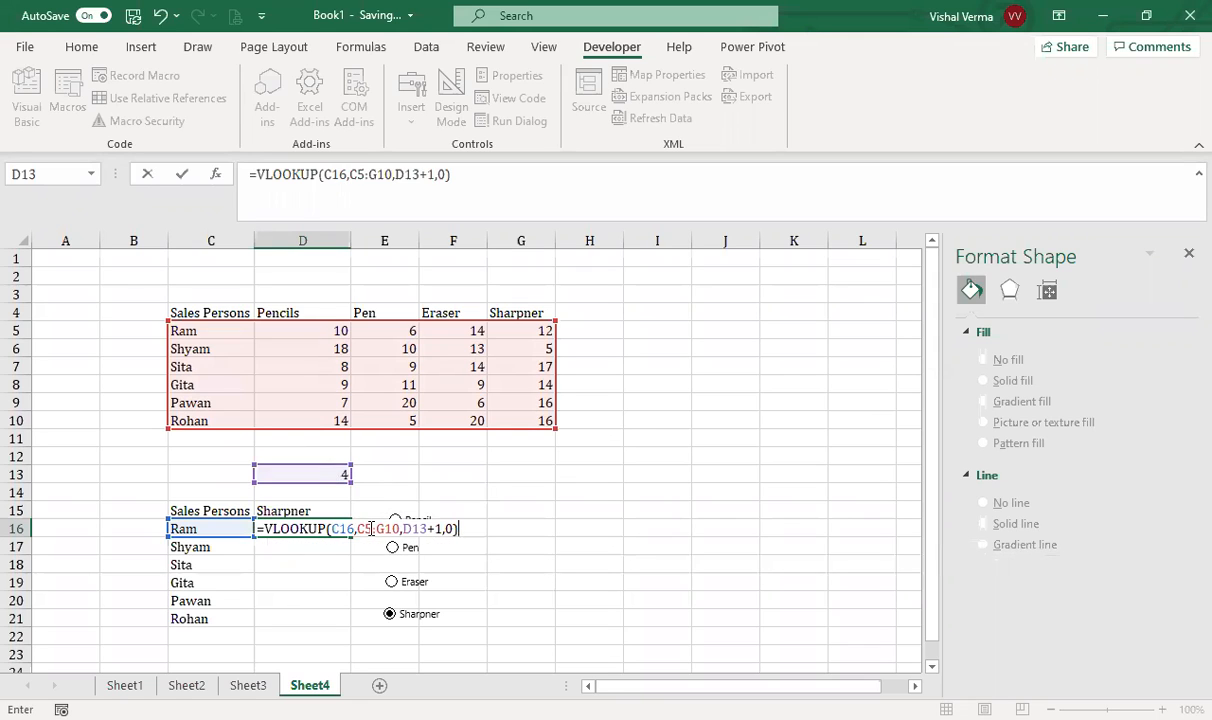
Make the references absolute as $C$5:$G$10 and $D$13 in the D16 formula and commit it.
click(371, 529)
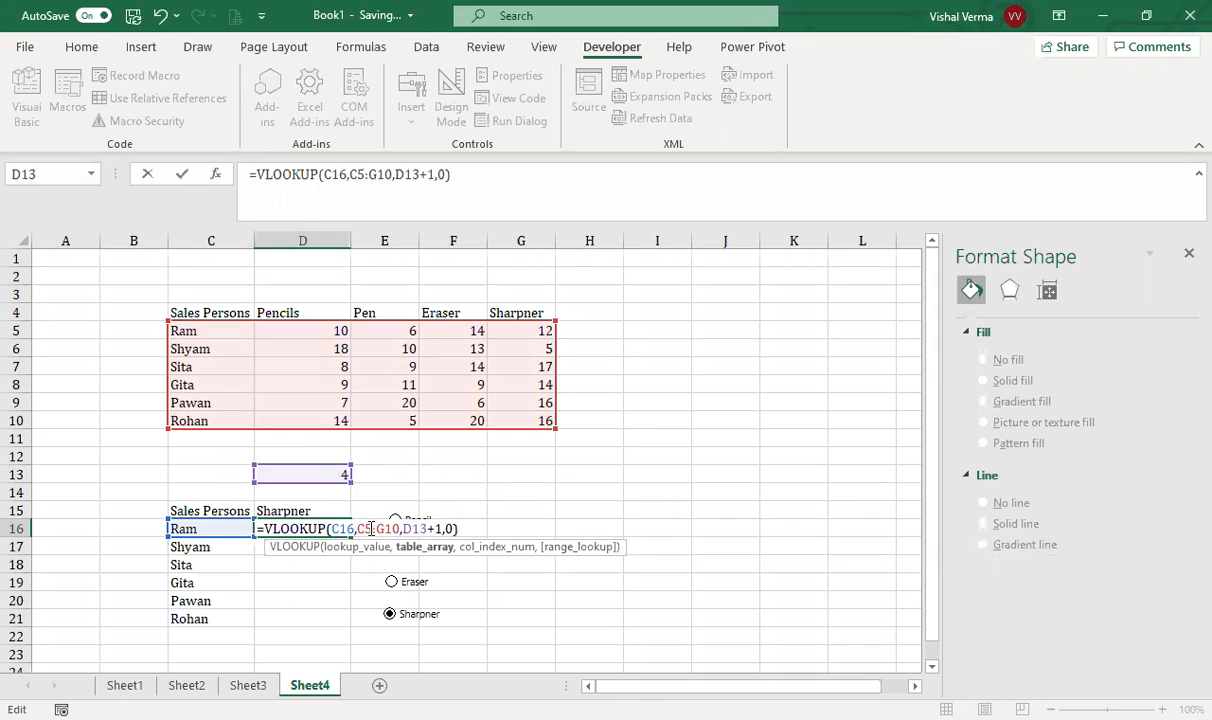
key(F4)
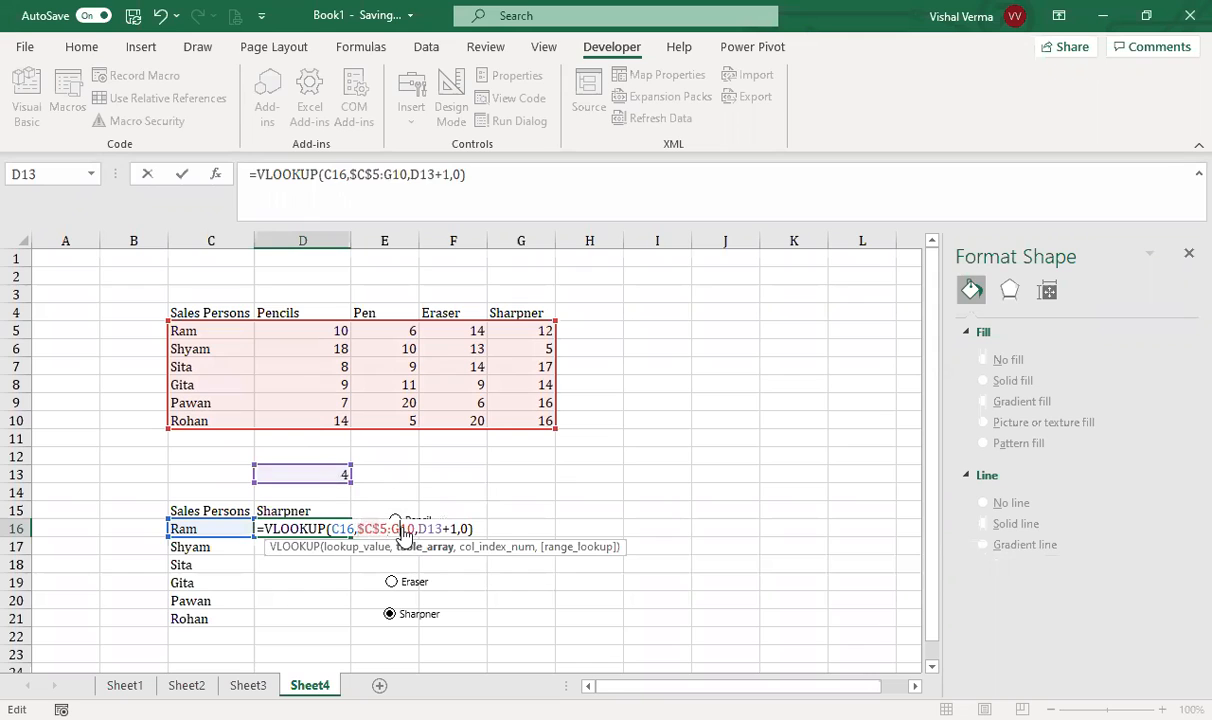
click(404, 529)
key(F4)
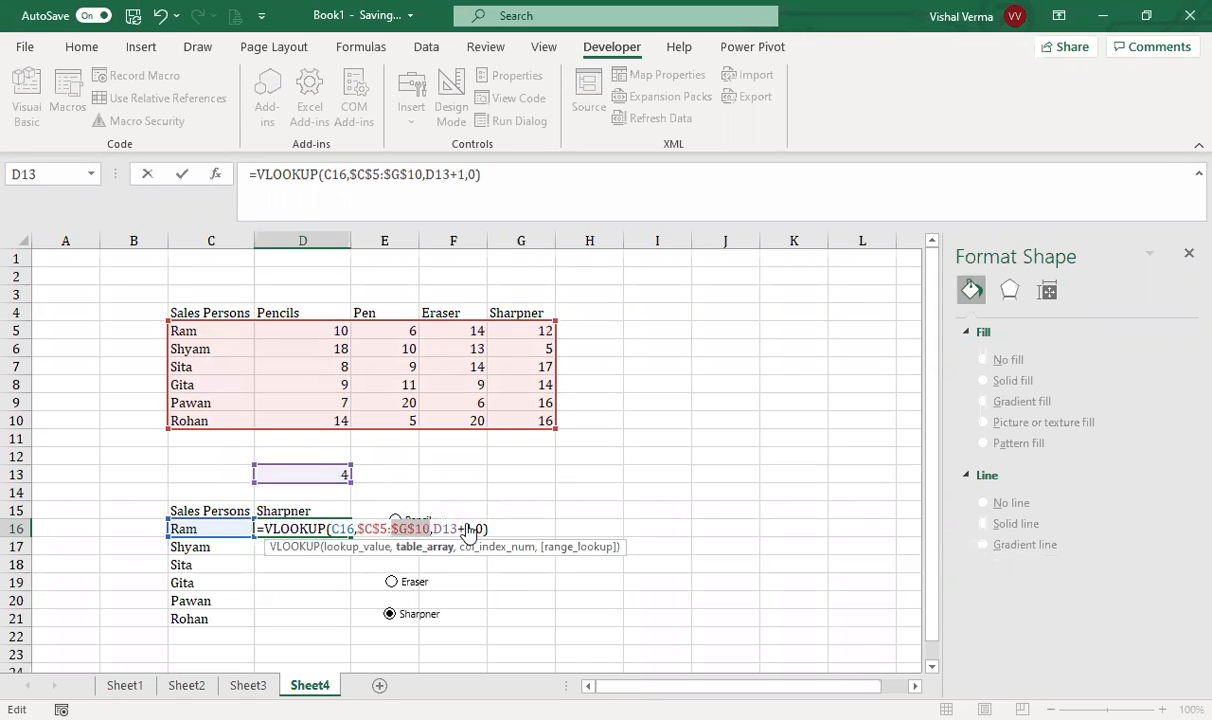
click(448, 529)
key(F4)
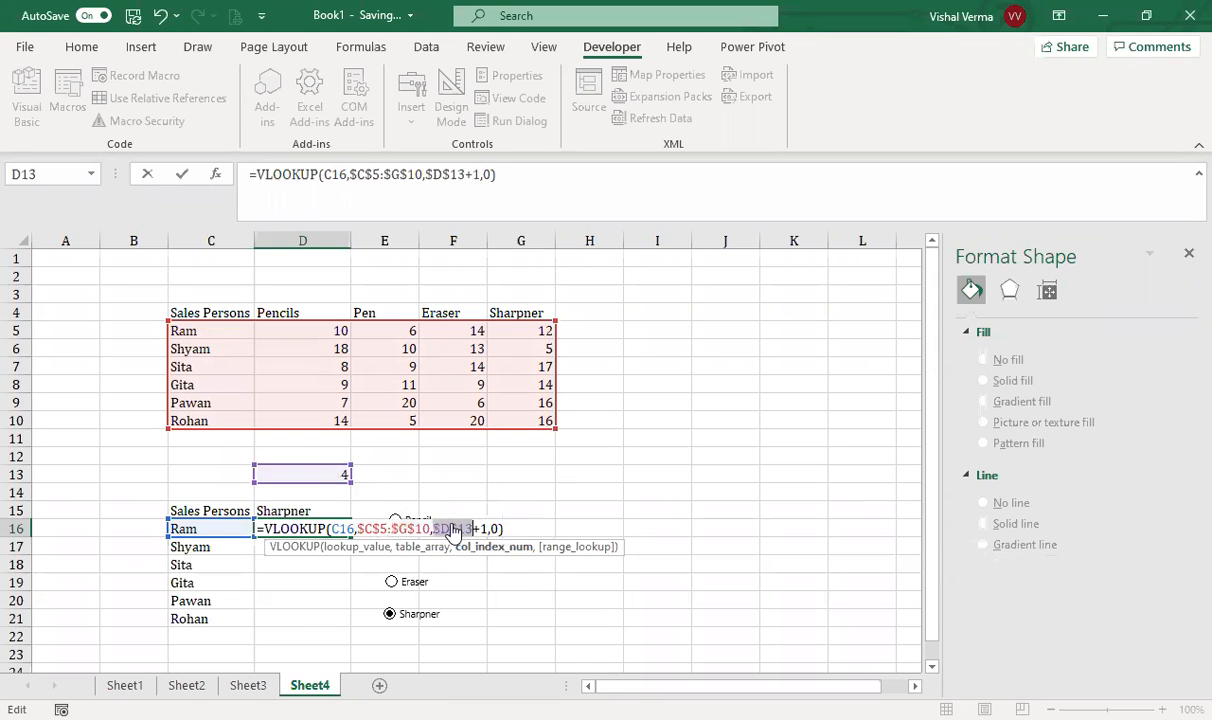
key(Return)
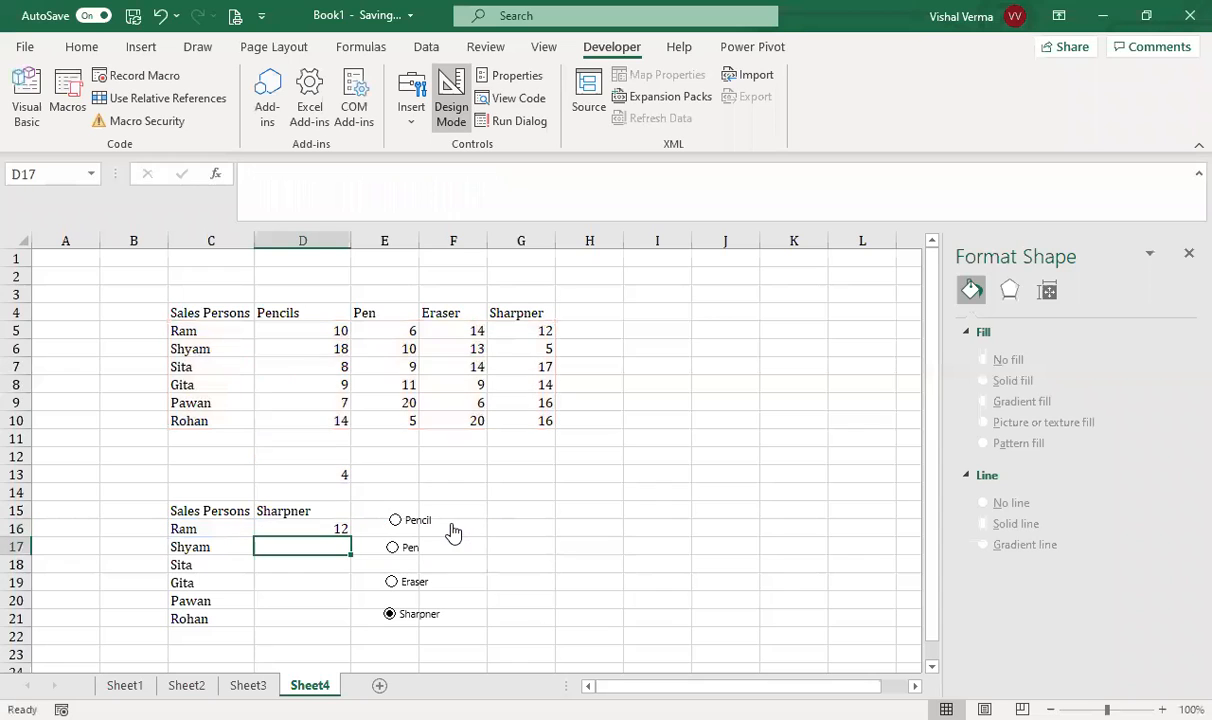
Fill the VLOOKUP formula from D16 down to D21 for the remaining sales persons.
click(338, 529)
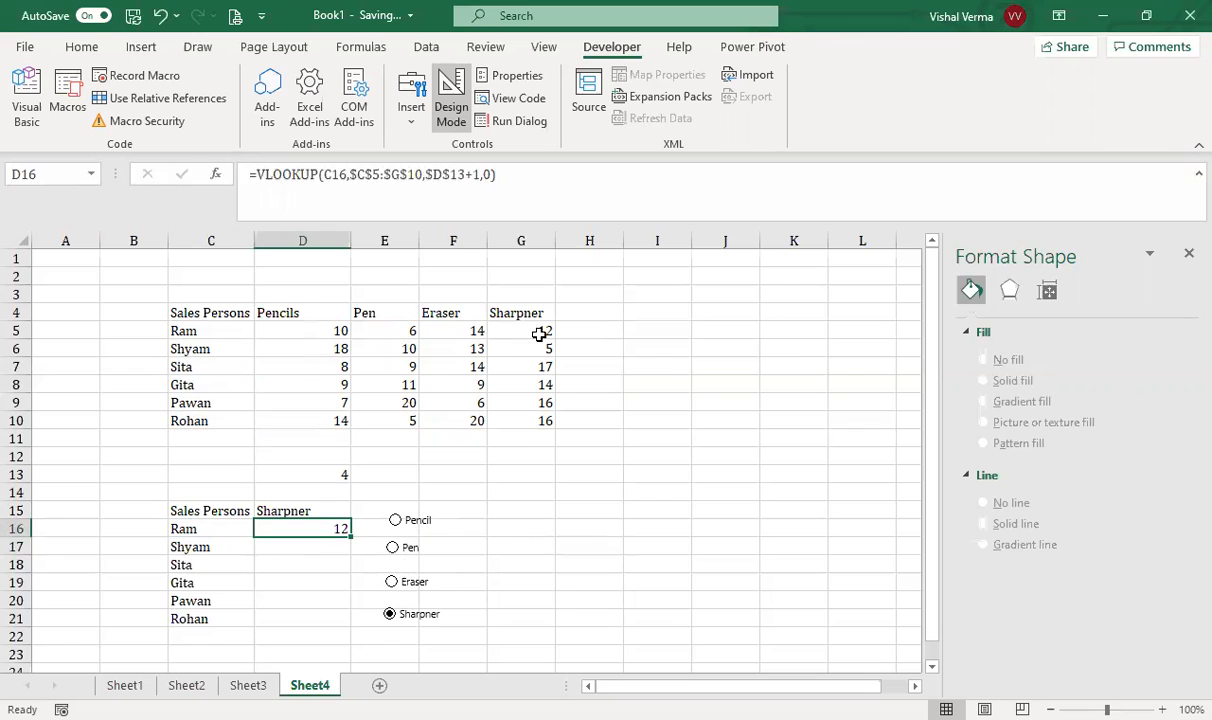
drag(350, 537, 350, 623)
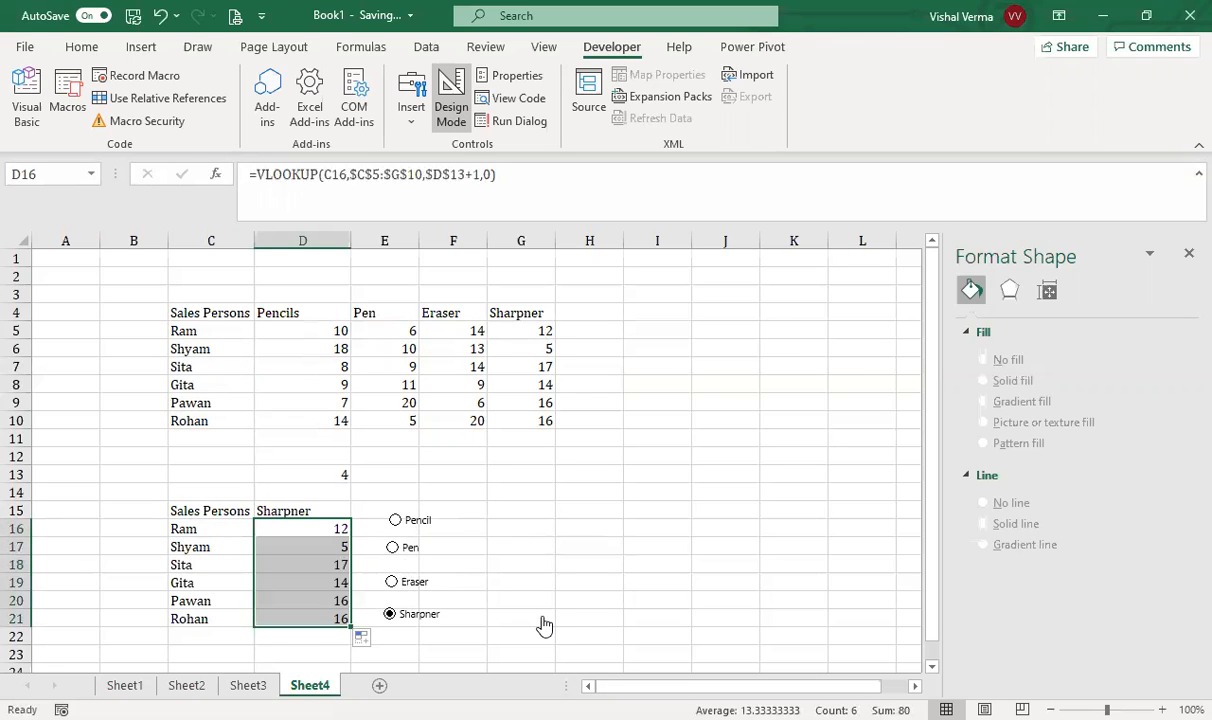
click(735, 511)
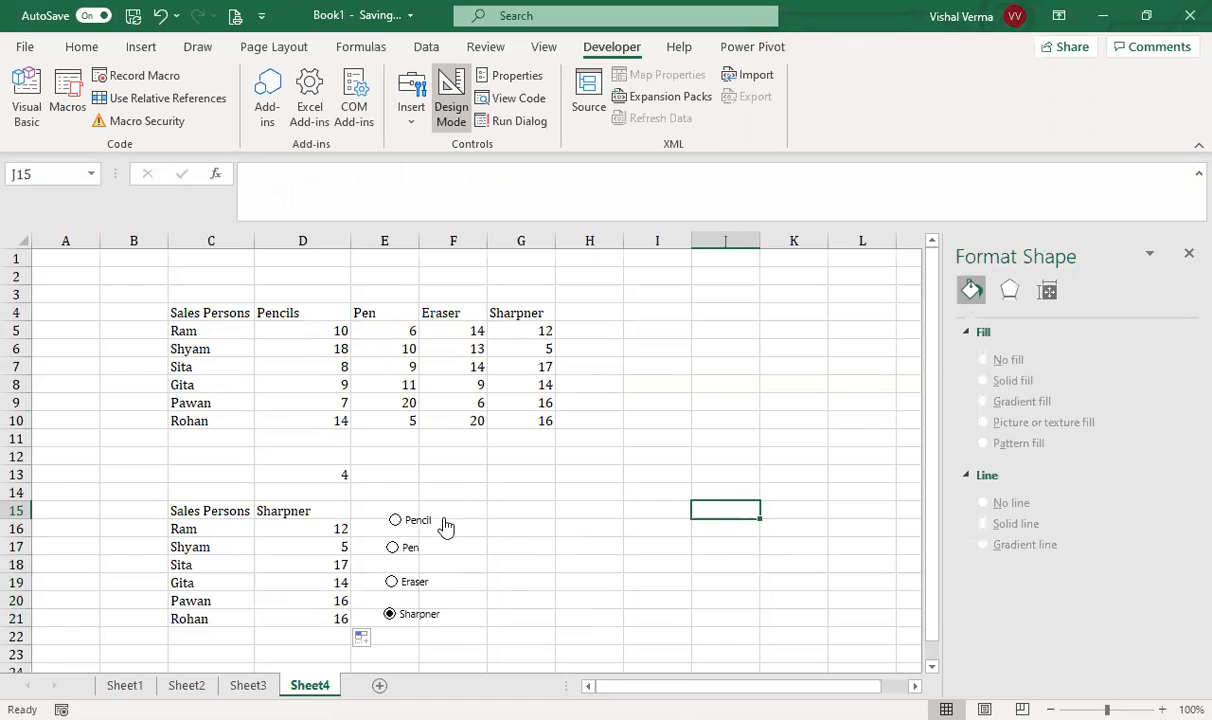
Narrow the frames of the Pencil, Pen, Eraser and Sharpner option buttons to fit their labels, and deselect them.
right_click(588, 517)
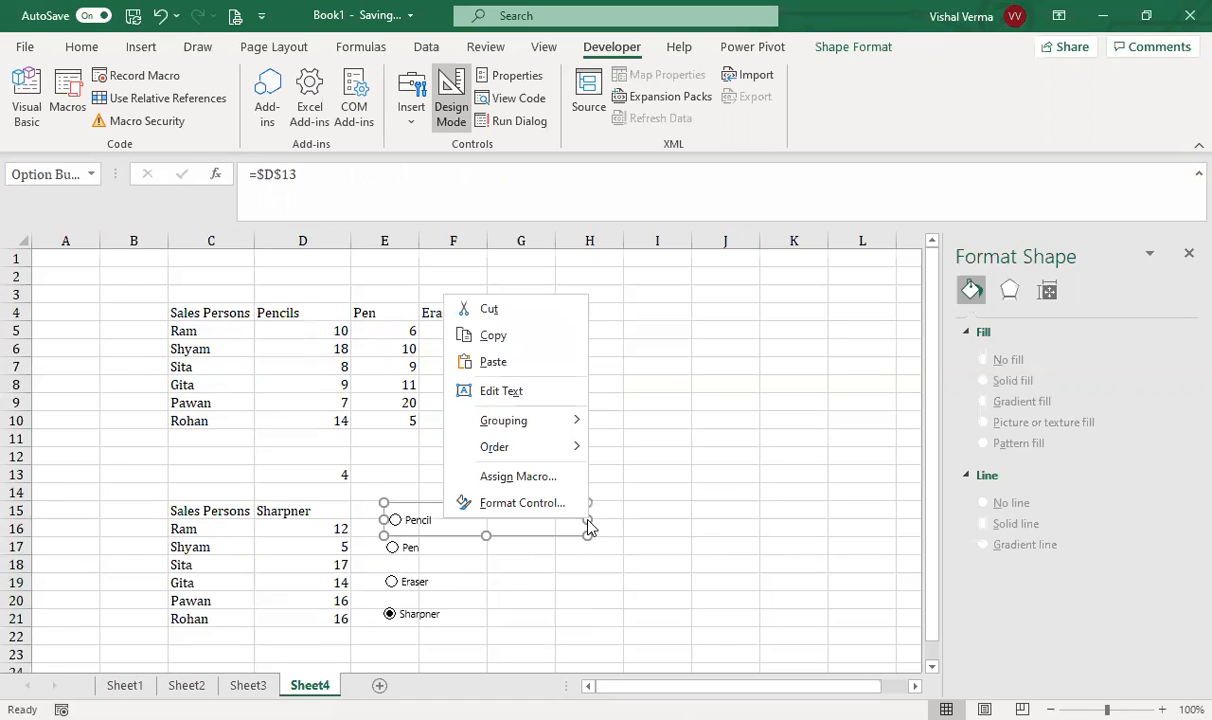
drag(588, 517, 464, 520)
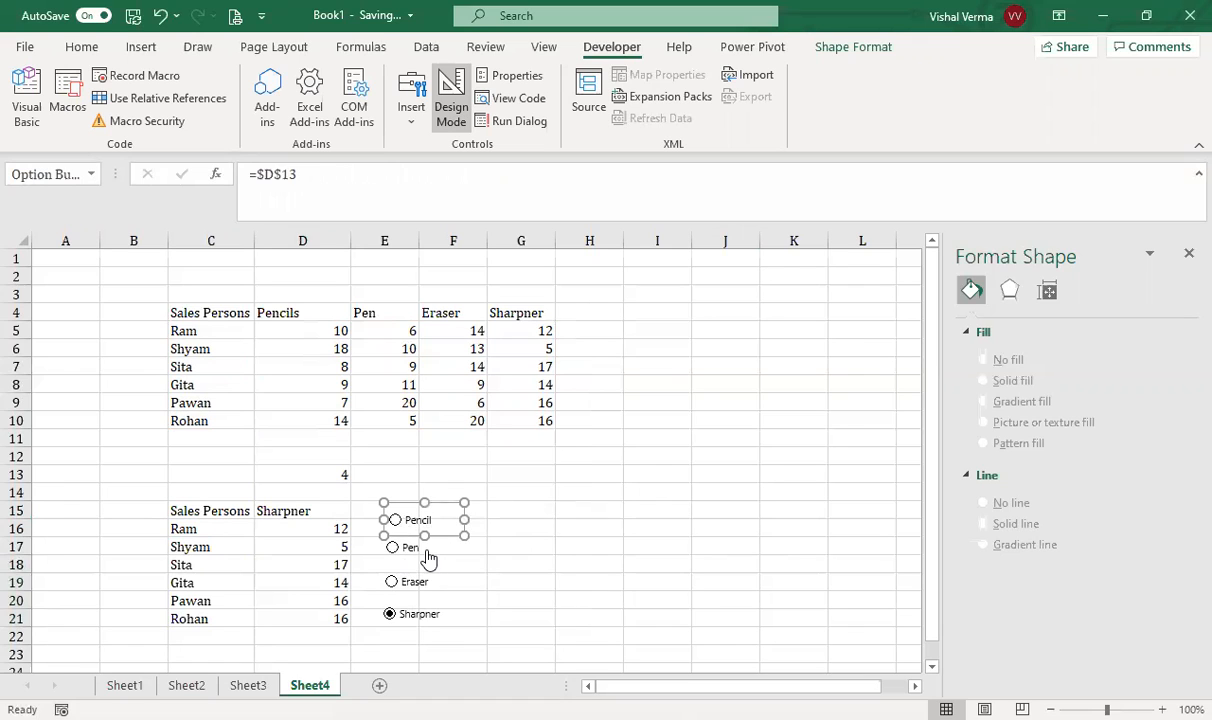
right_click(532, 539)
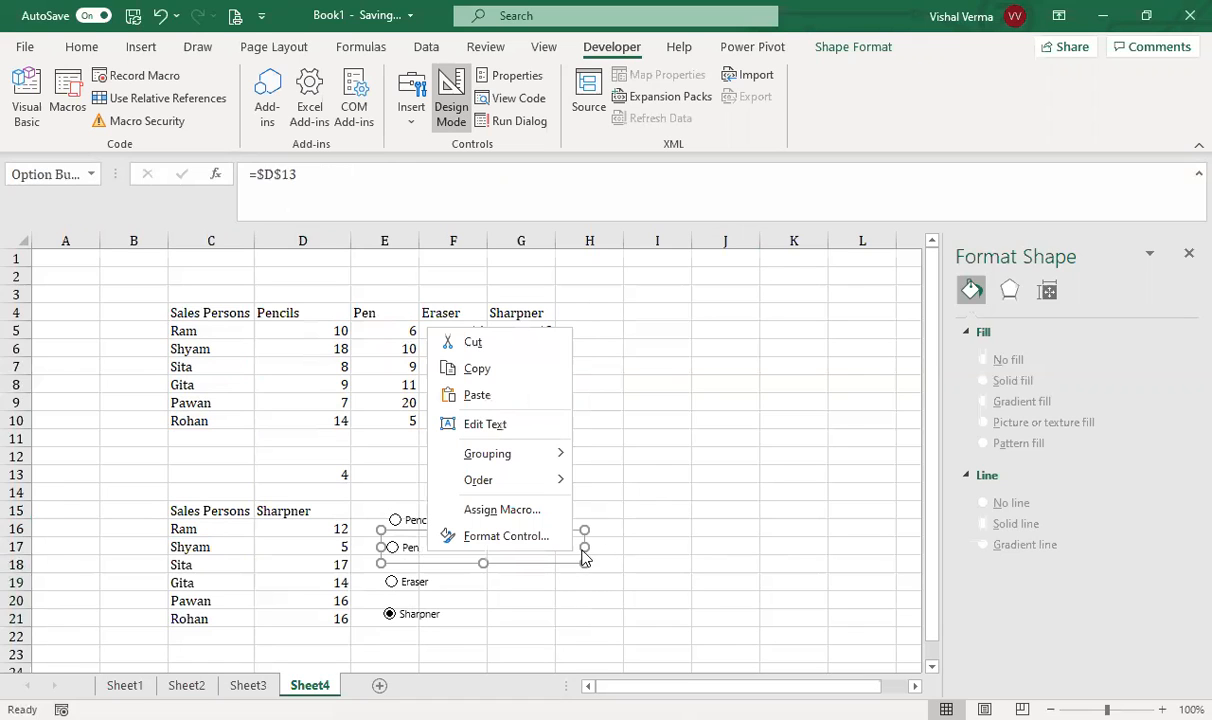
drag(586, 550, 464, 548)
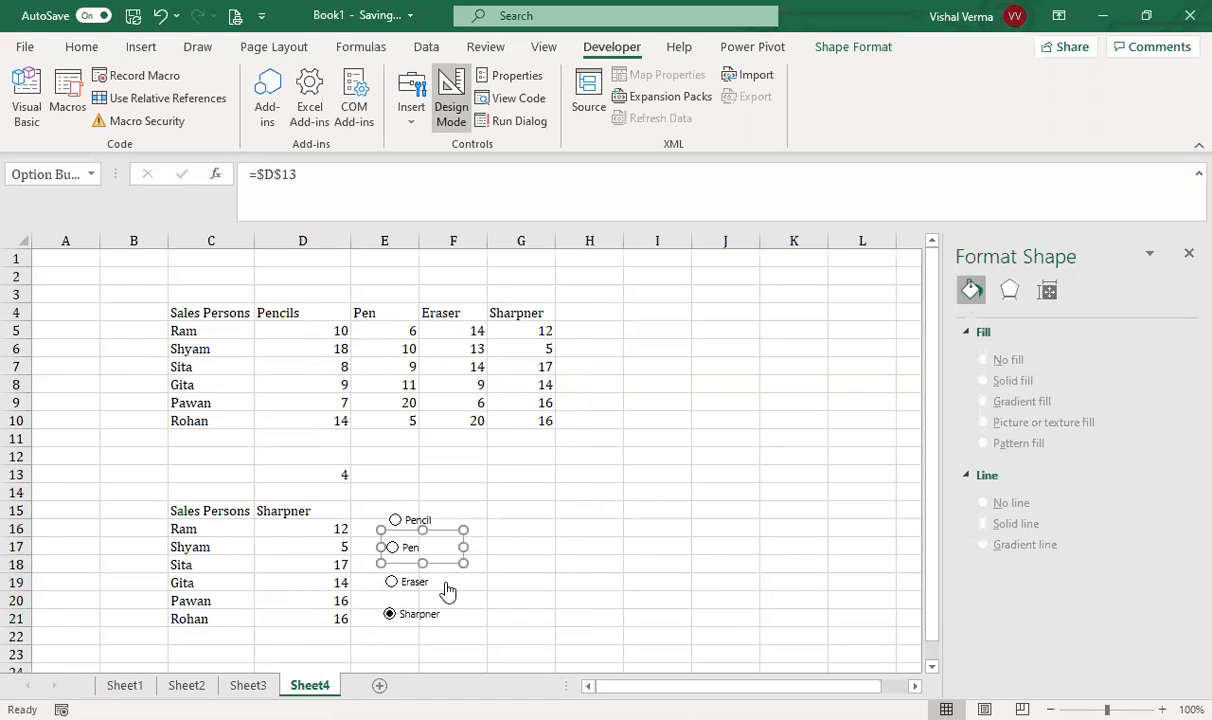
right_click(444, 581)
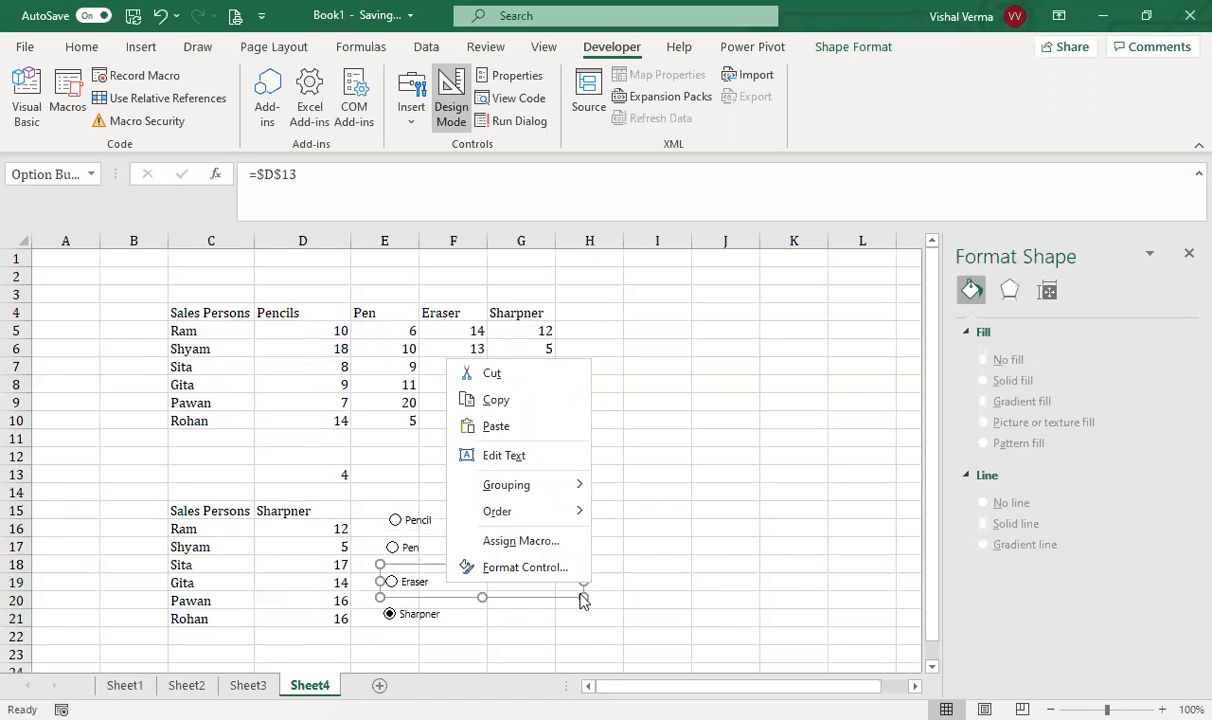
drag(584, 581, 452, 583)
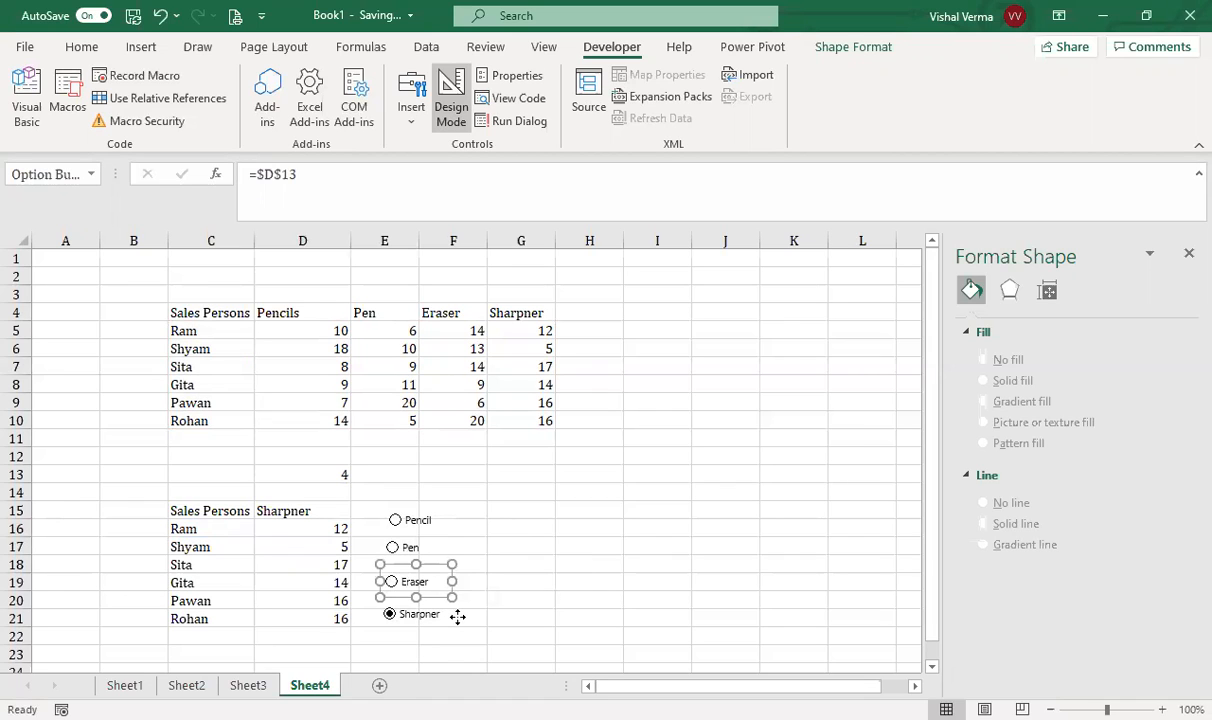
right_click(581, 627)
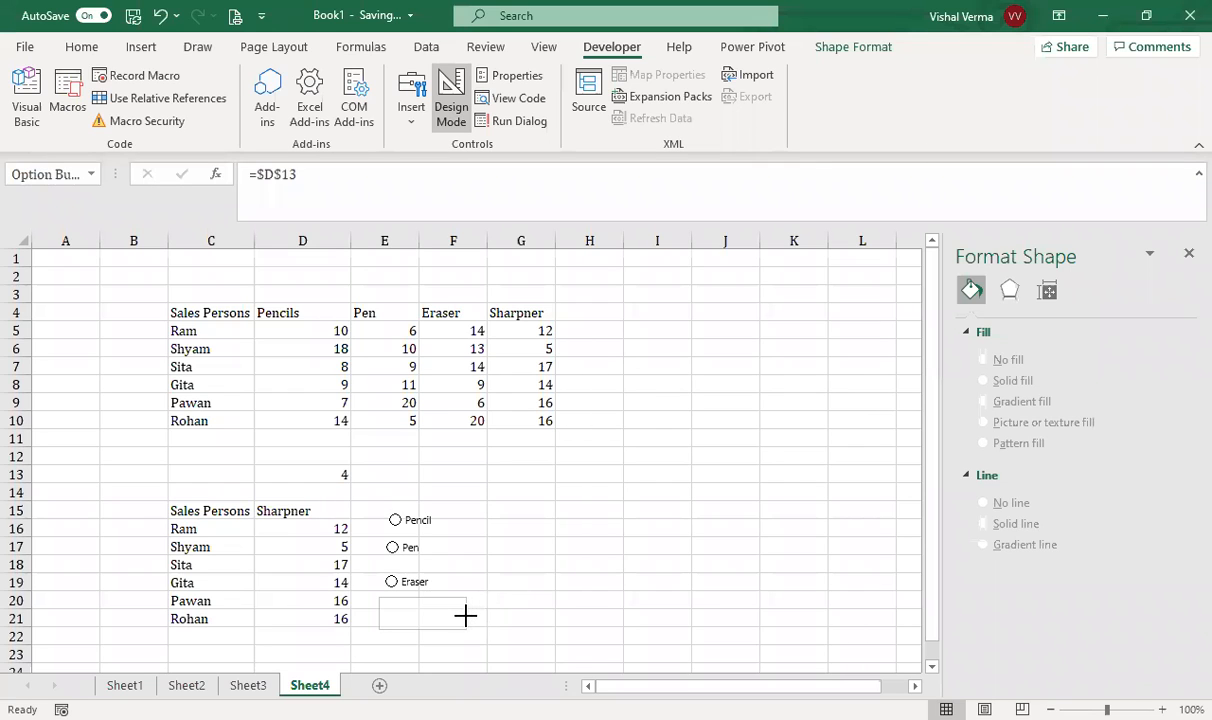
click(575, 605)
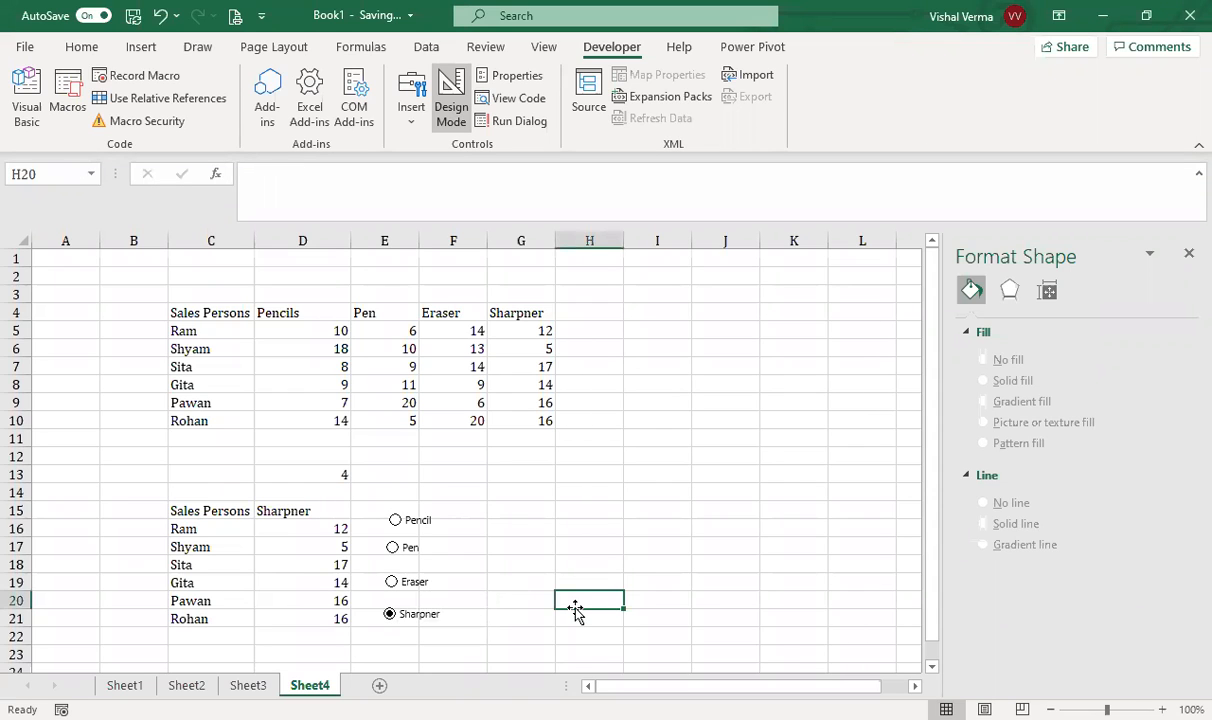
Insert a 2-D clustered bar chart from C15:D21 and move it clear of the option buttons, to about columns H to N.
scroll(785, 651, right, 2)
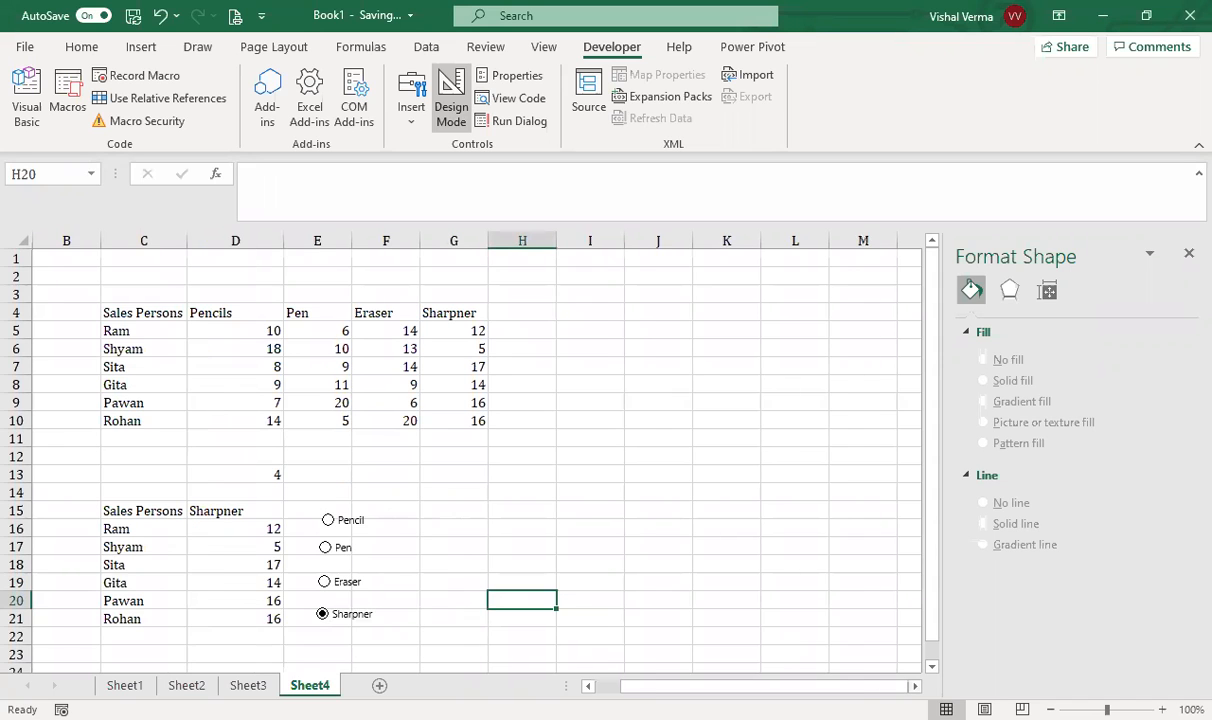
drag(66, 510, 179, 615)
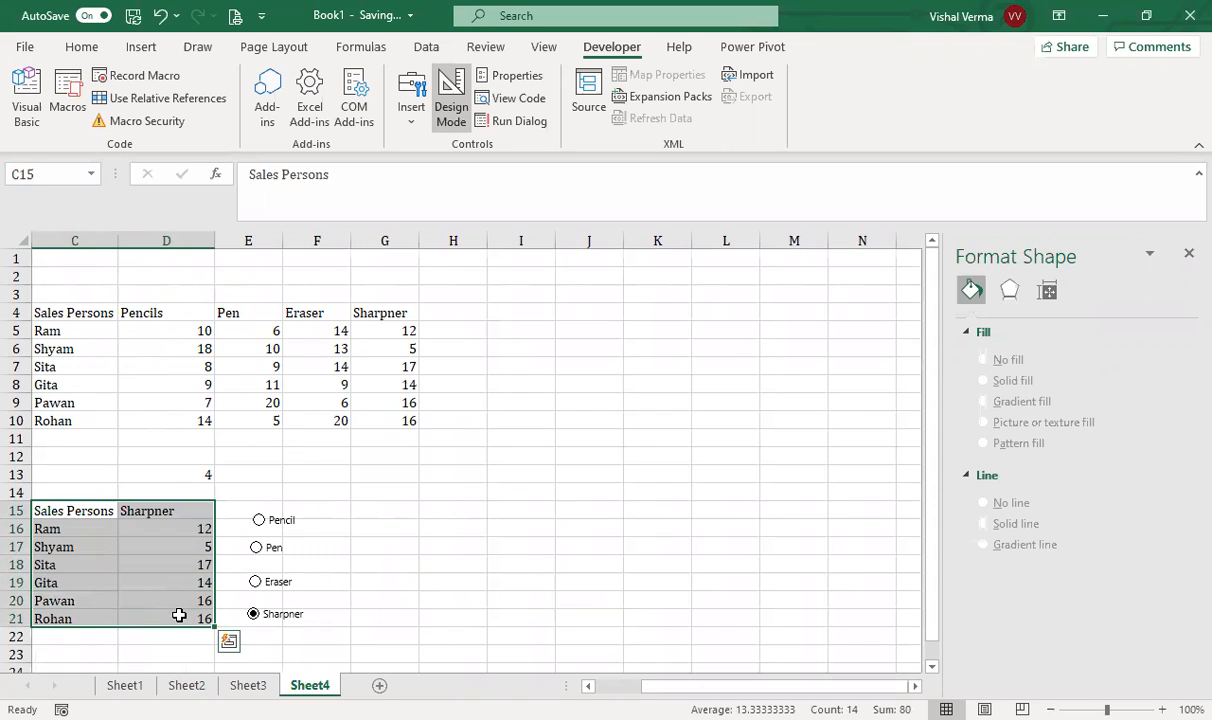
click(141, 47)
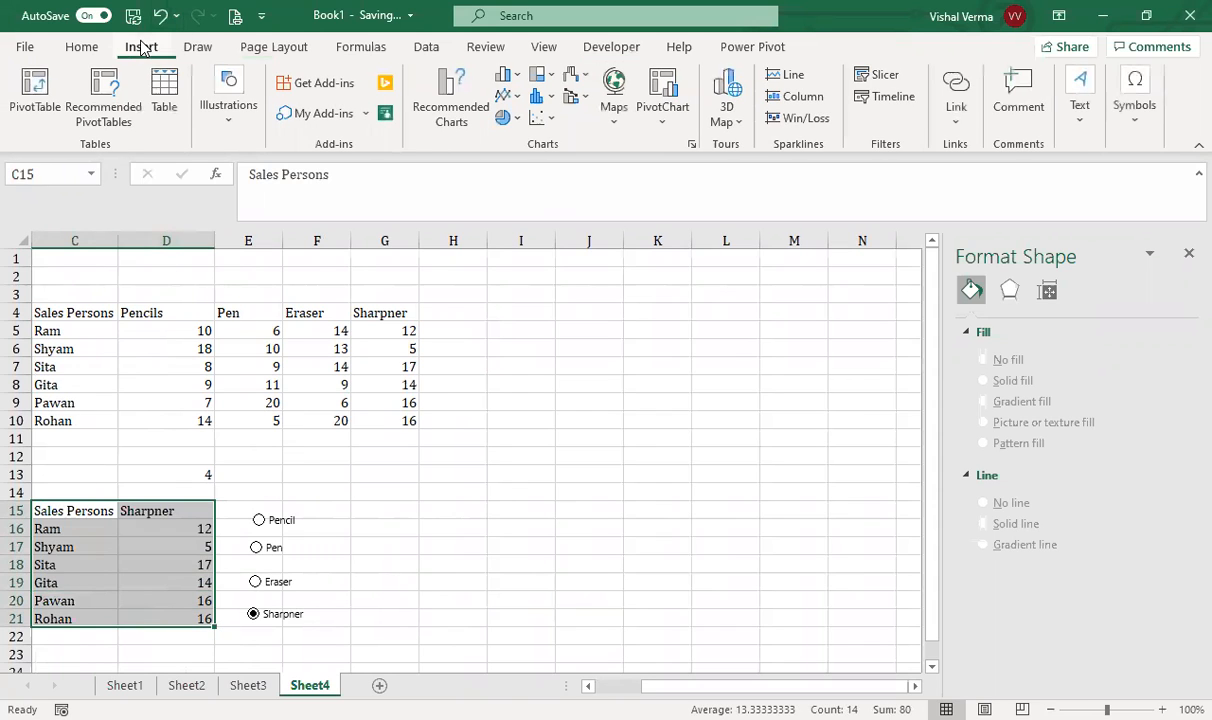
click(515, 80)
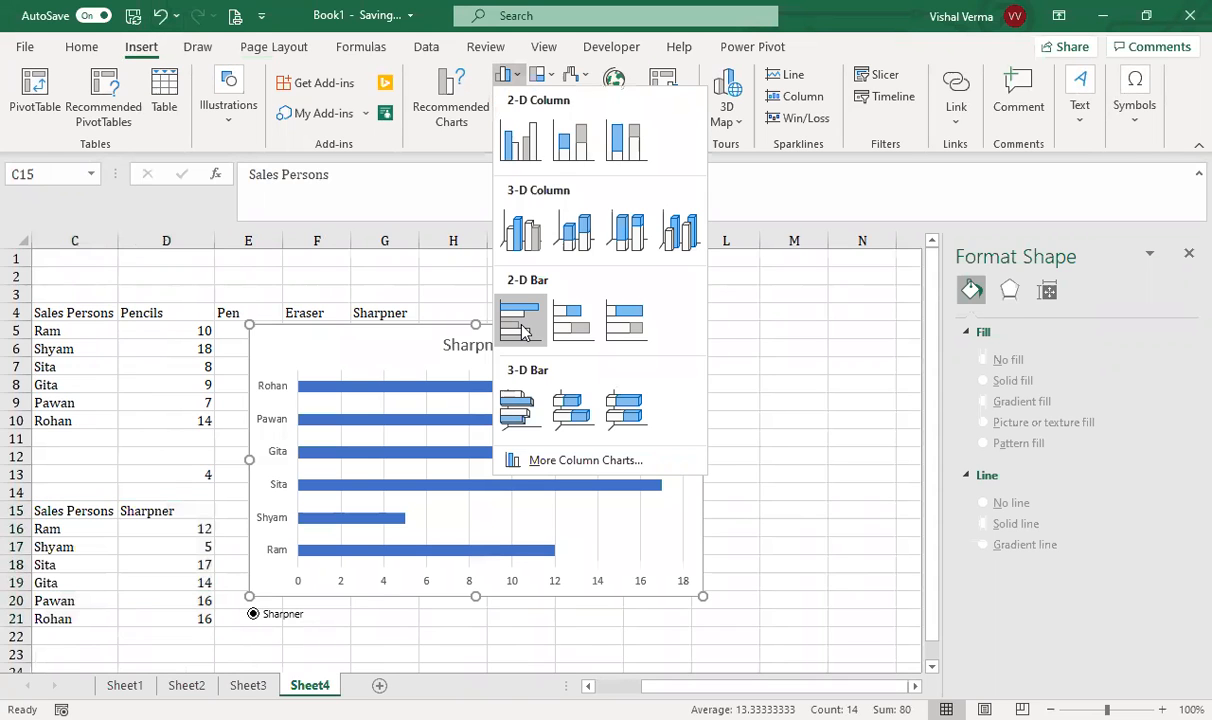
click(520, 330)
drag(517, 330, 730, 336)
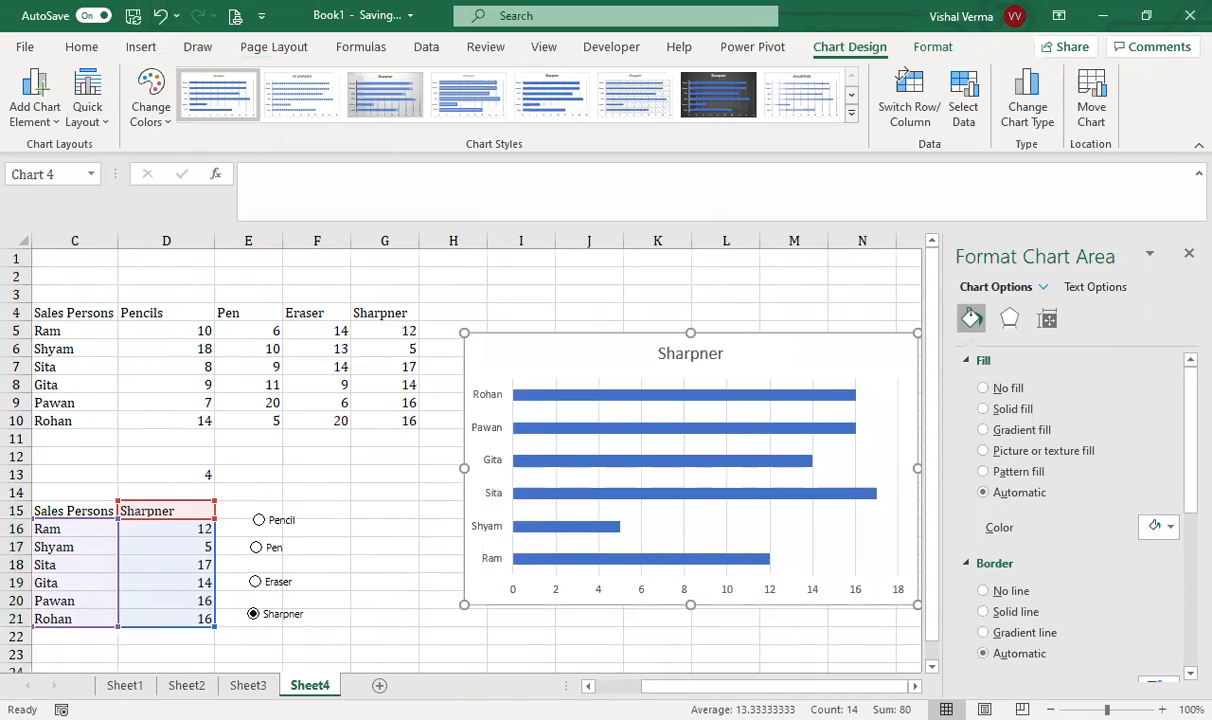
Delete the horizontal value axis and the chart title from the bar chart.
scroll(651, 592, right, 2)
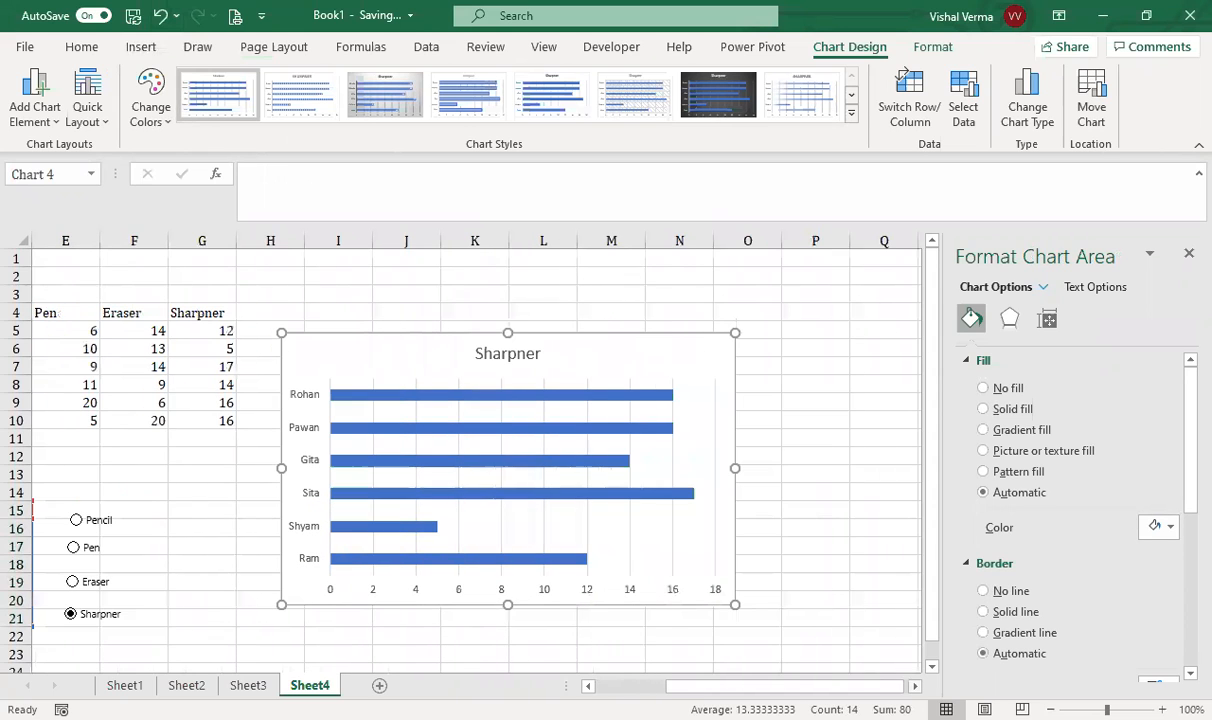
click(630, 592)
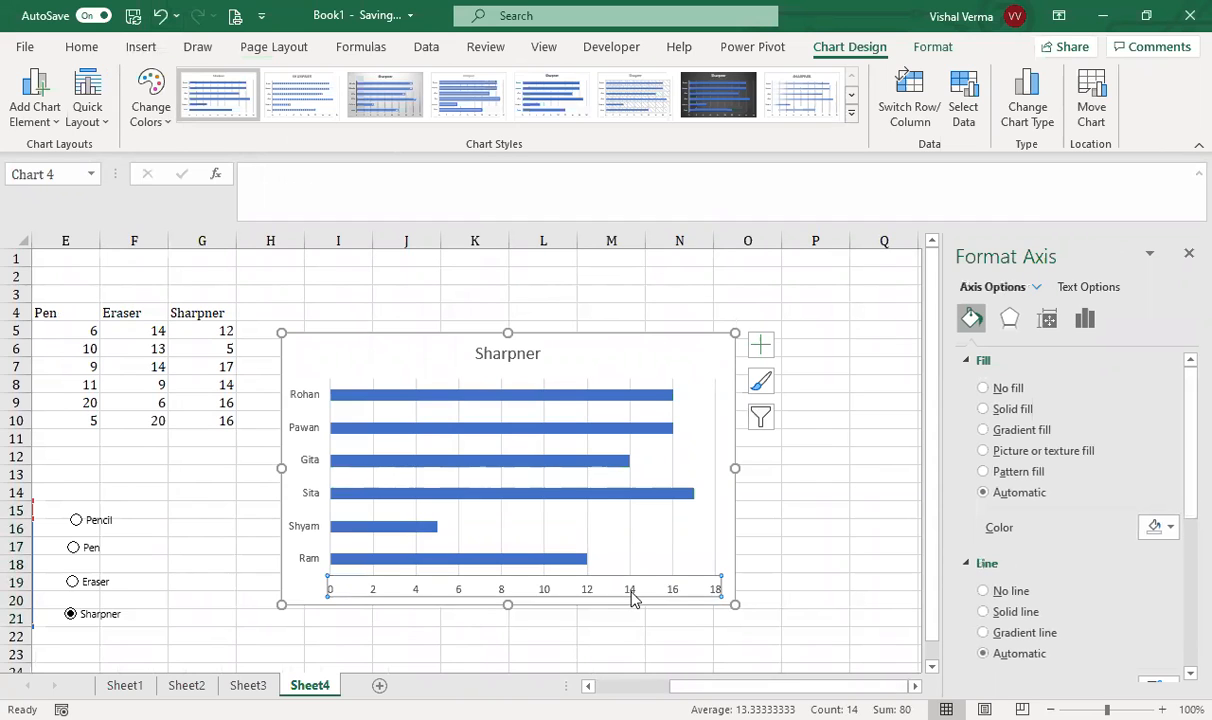
key(Delete)
click(510, 358)
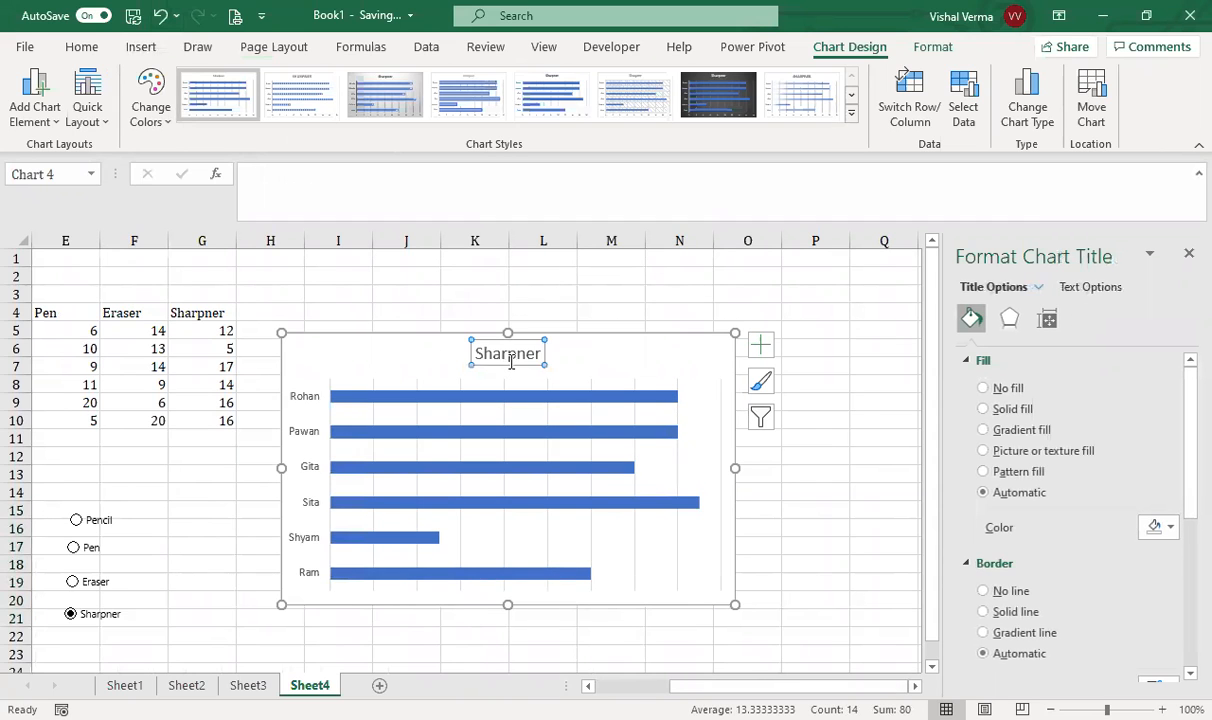
key(Delete)
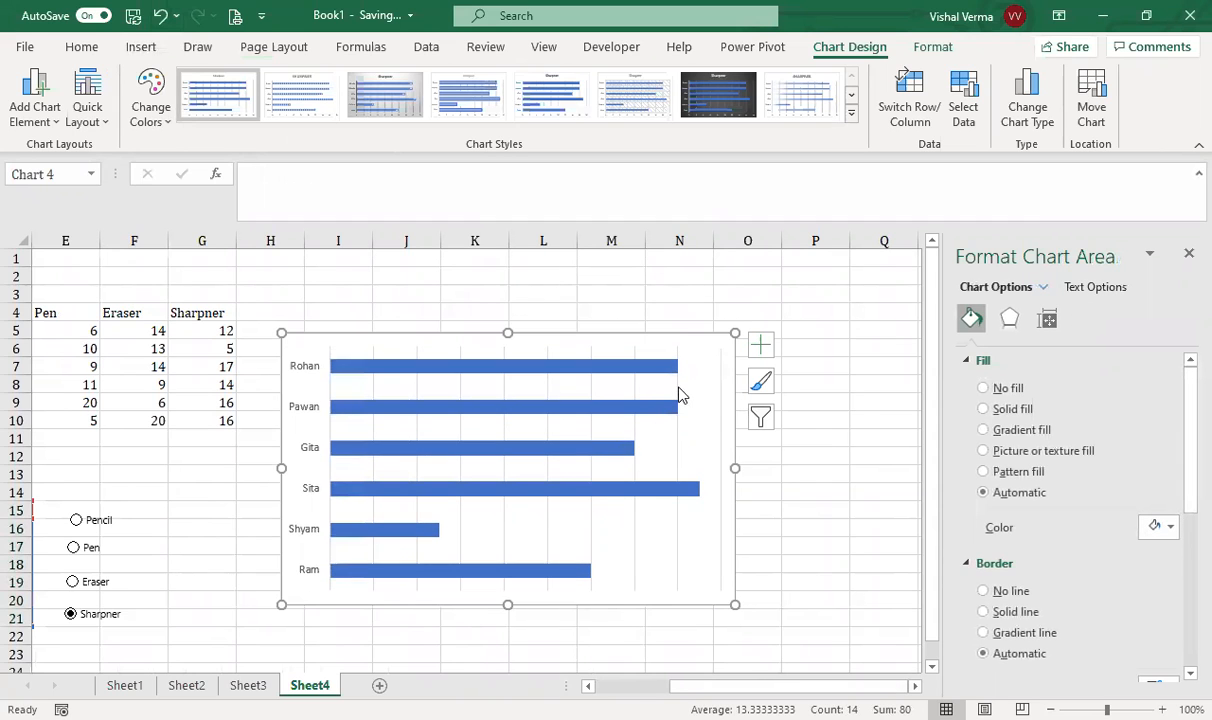
Delete the vertical gridlines from the bar chart and deselect the chart.
click(677, 393)
key(Delete)
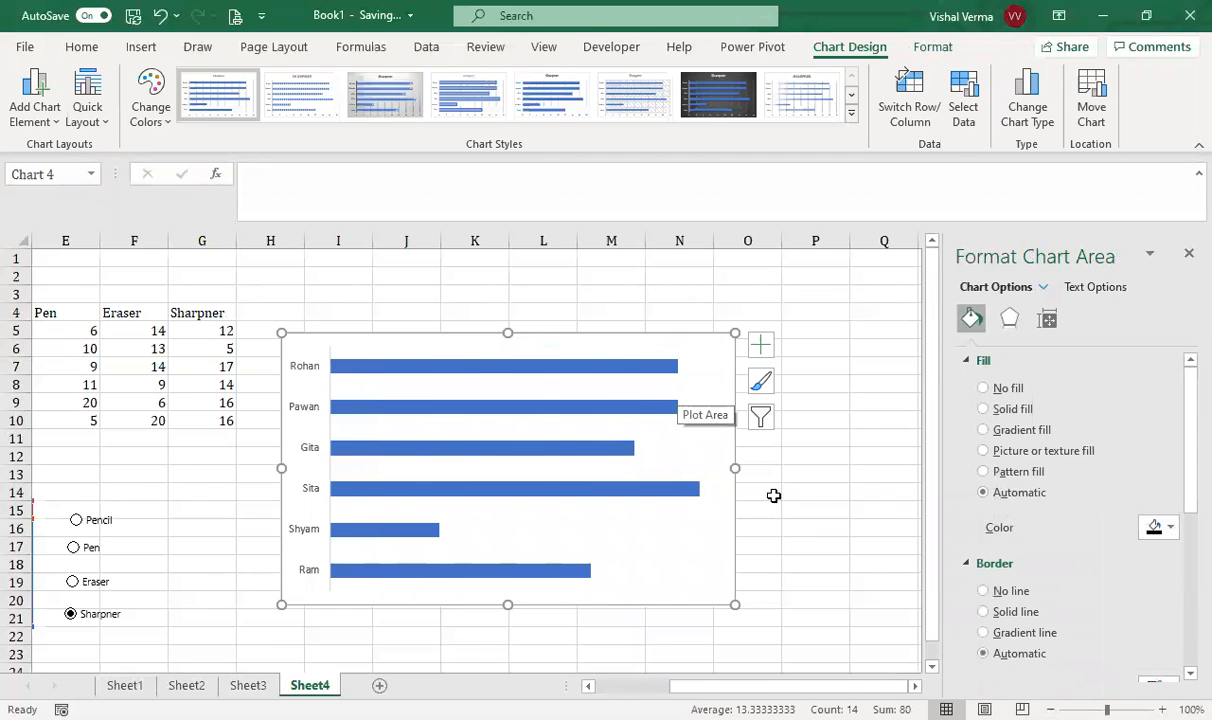
click(787, 515)
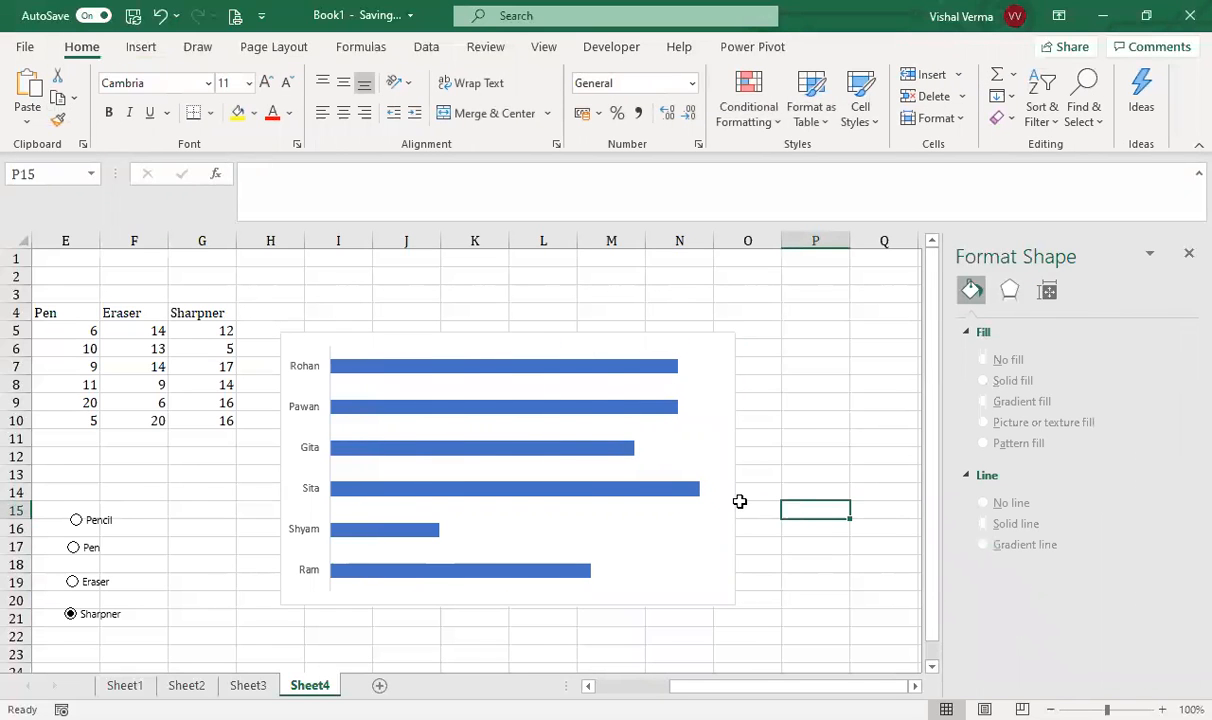
Switch the bar series to a picture or texture fill and open the icon collection as its picture source.
click(609, 372)
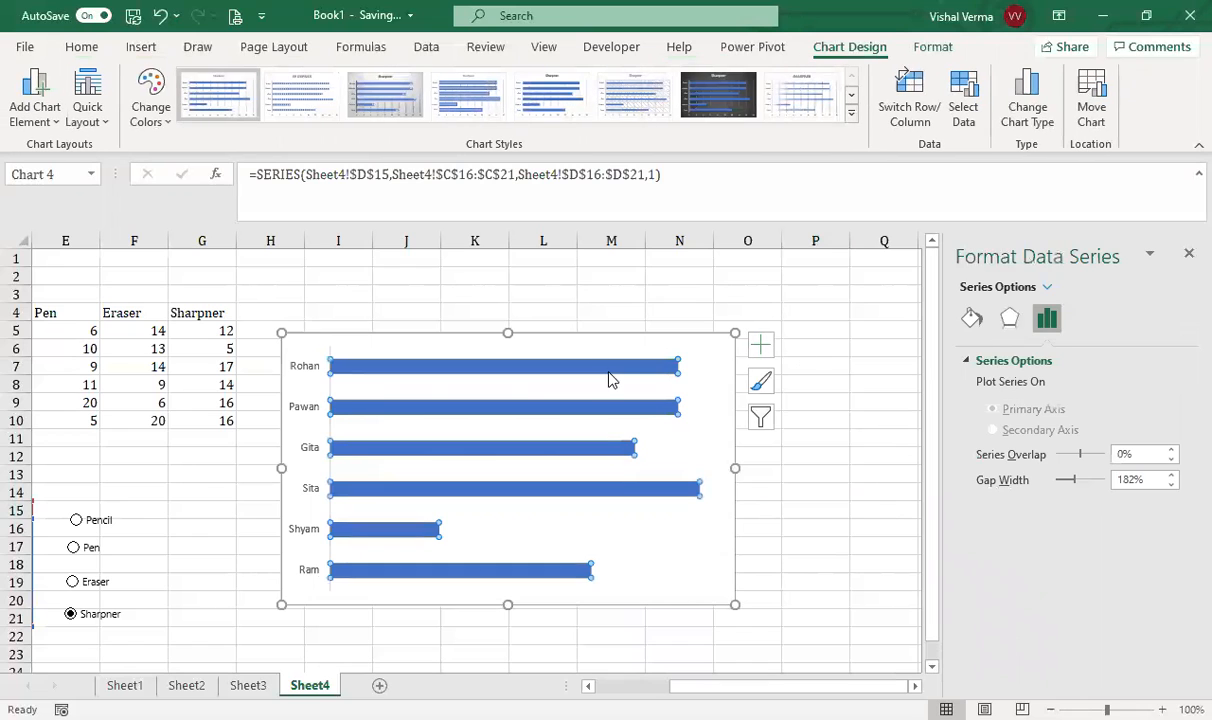
click(970, 318)
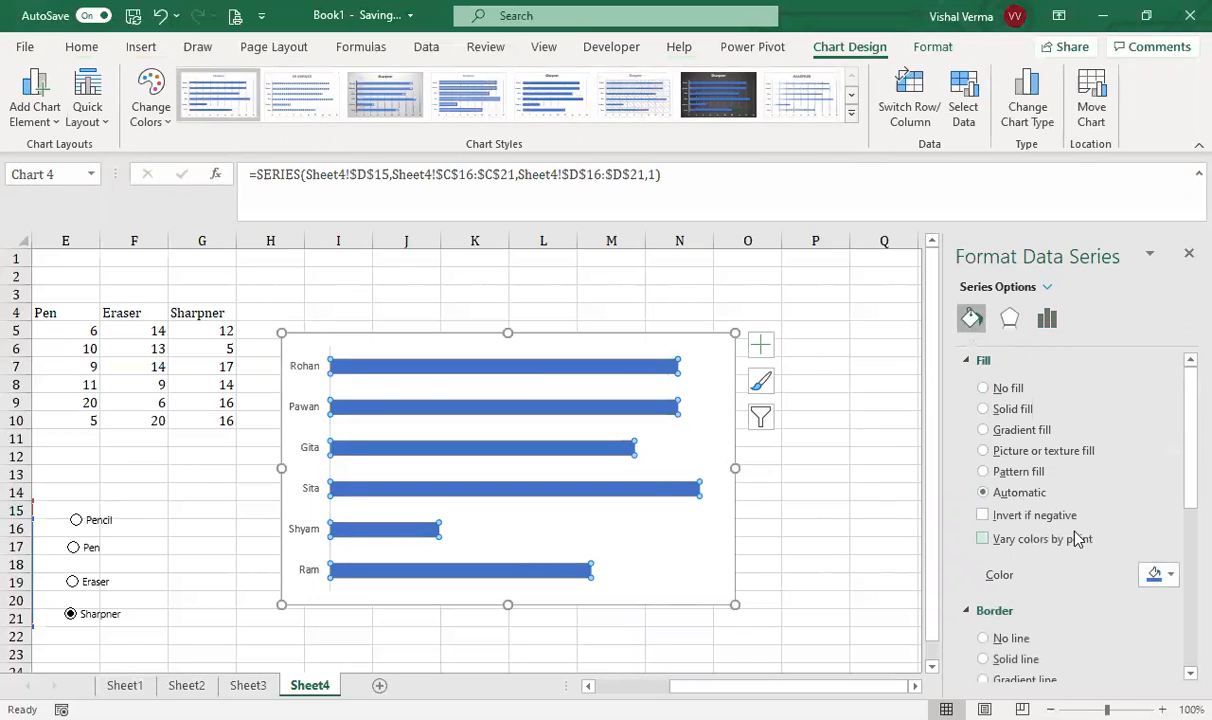
click(987, 452)
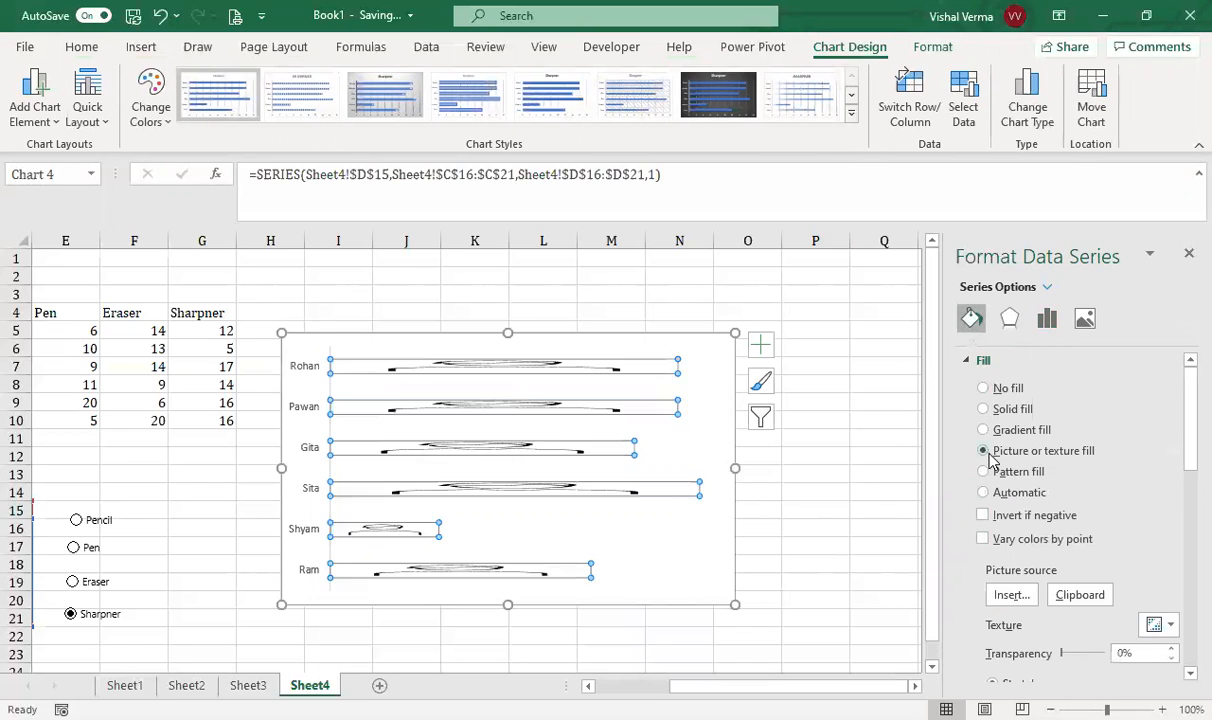
click(1010, 596)
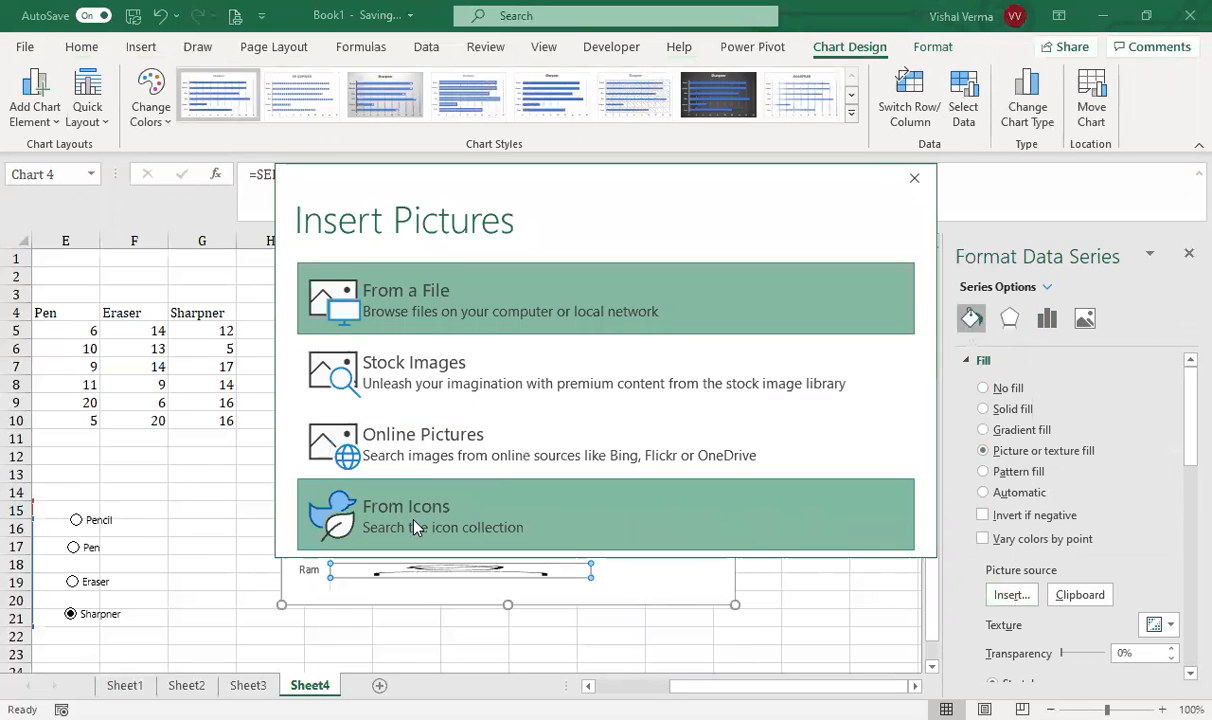
click(416, 528)
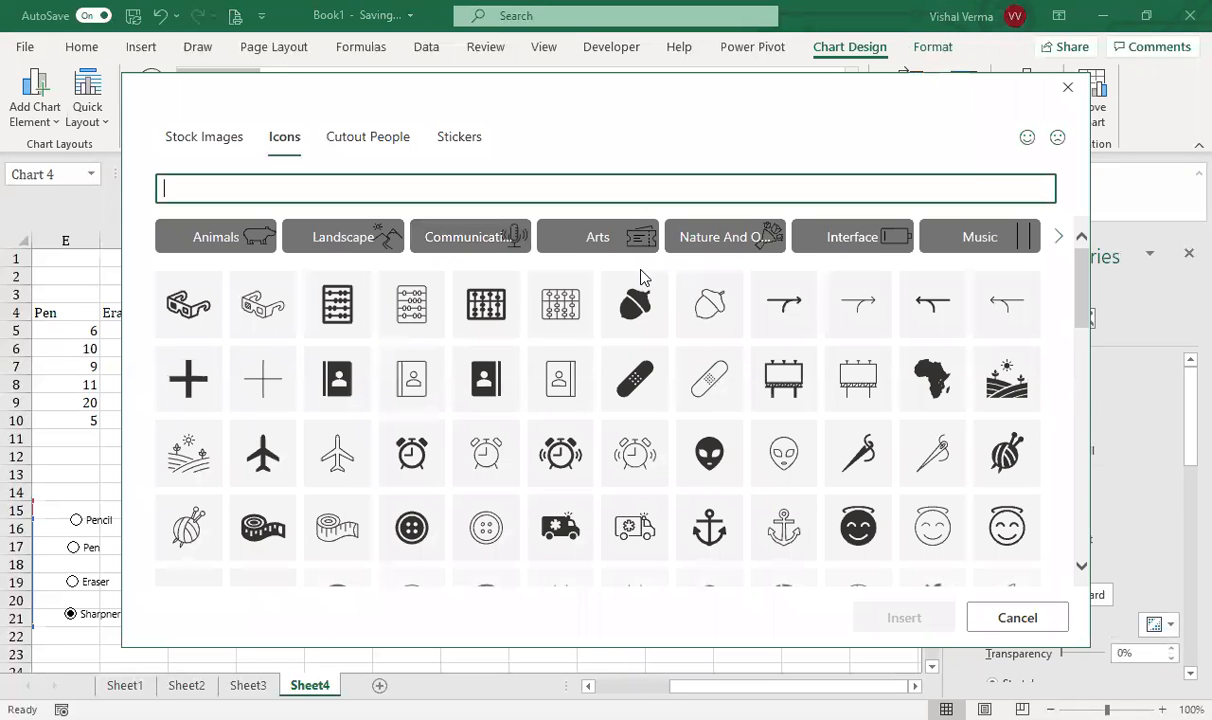
Look through the icon categories for a picture suited to the bars.
click(1058, 240)
click(1058, 240)
click(1058, 240)
click(1058, 240)
click(1058, 240)
click(1058, 240)
click(1058, 240)
click(1058, 240)
click(690, 195)
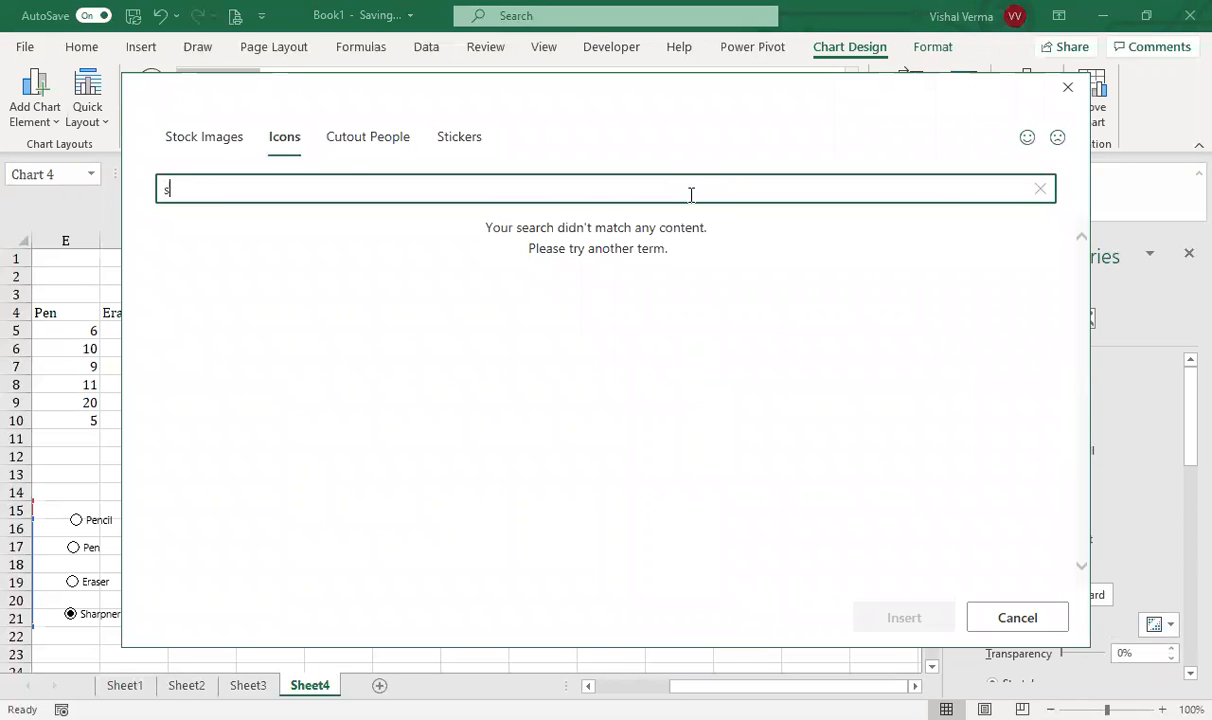
key(BackSpace)
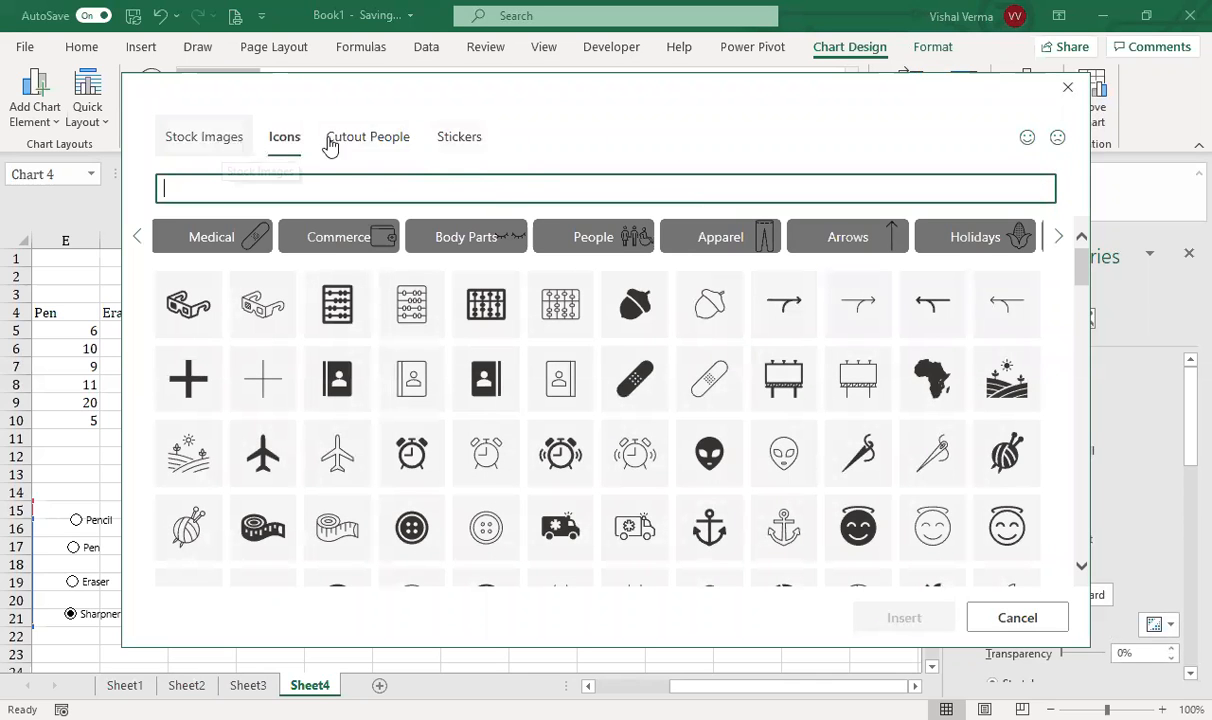
Browse the Cutout People, Stickers and Stock Images collections, including the people categories, for an alternative picture.
click(369, 142)
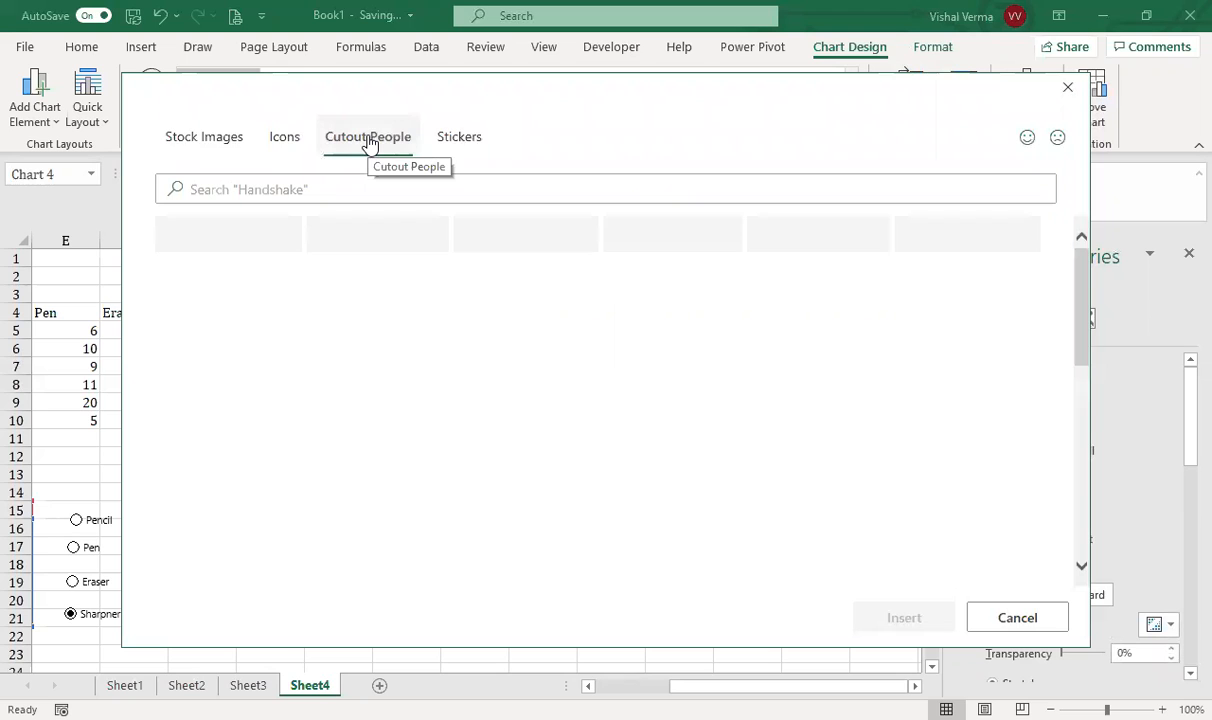
click(491, 153)
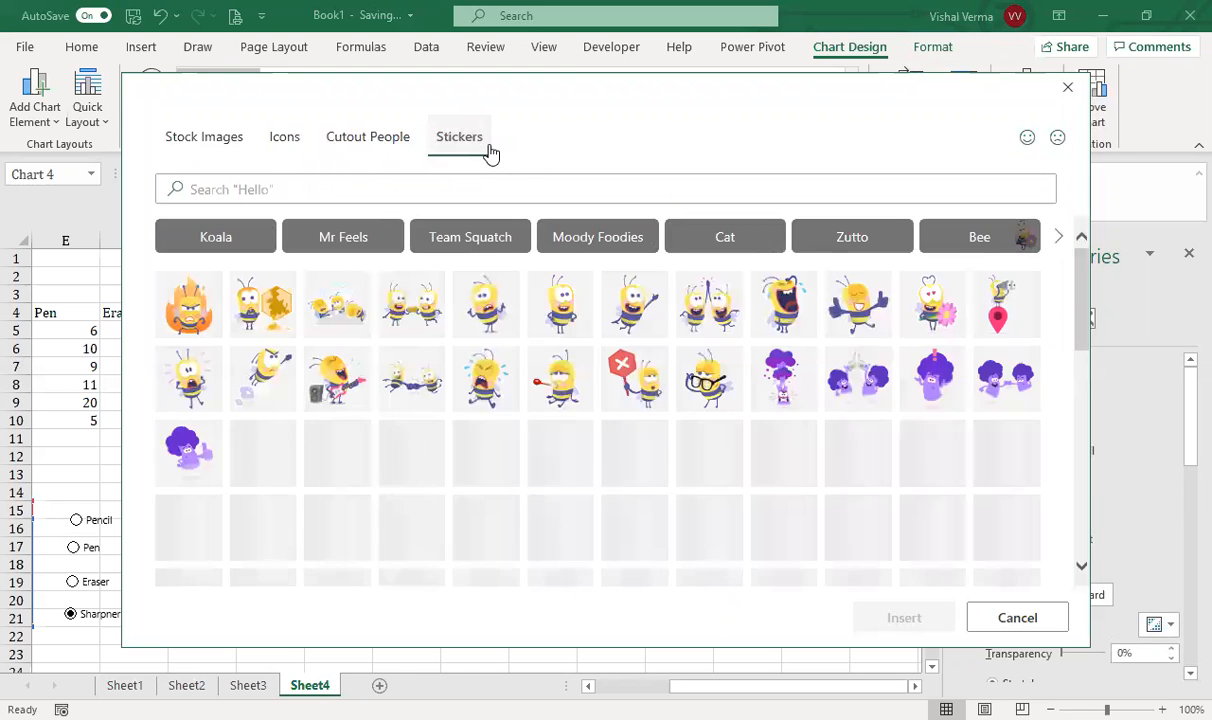
click(205, 141)
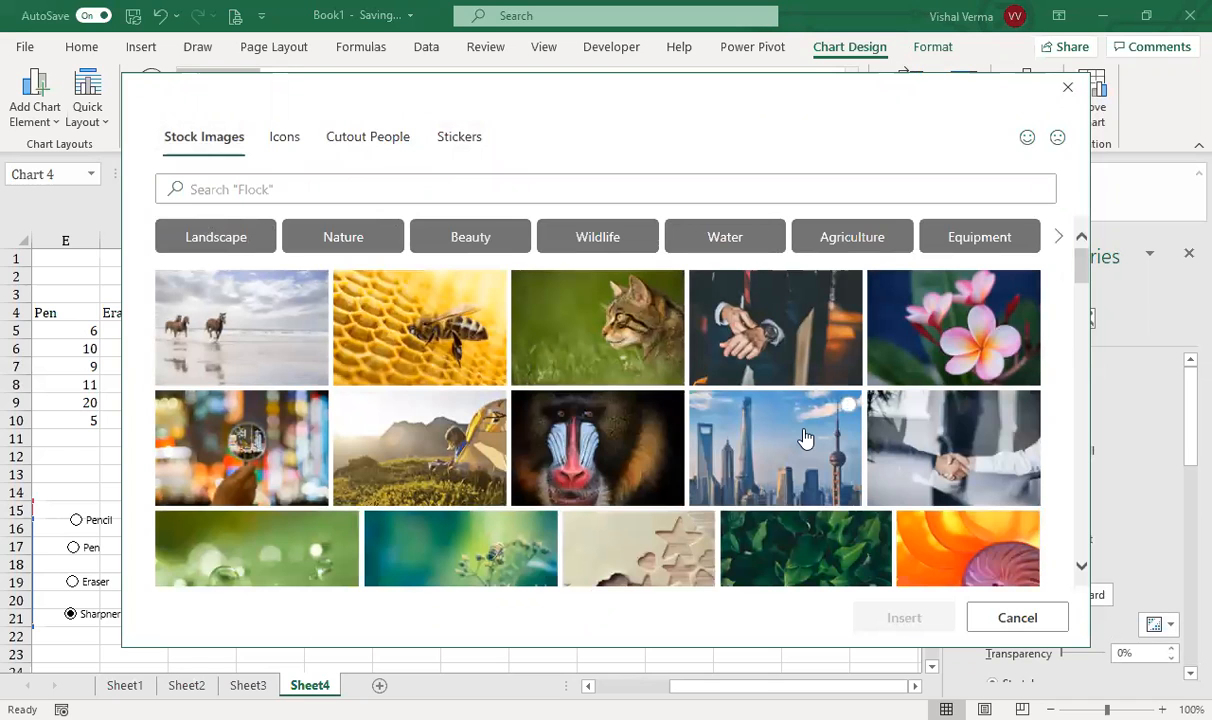
scroll(806, 438, down, 5)
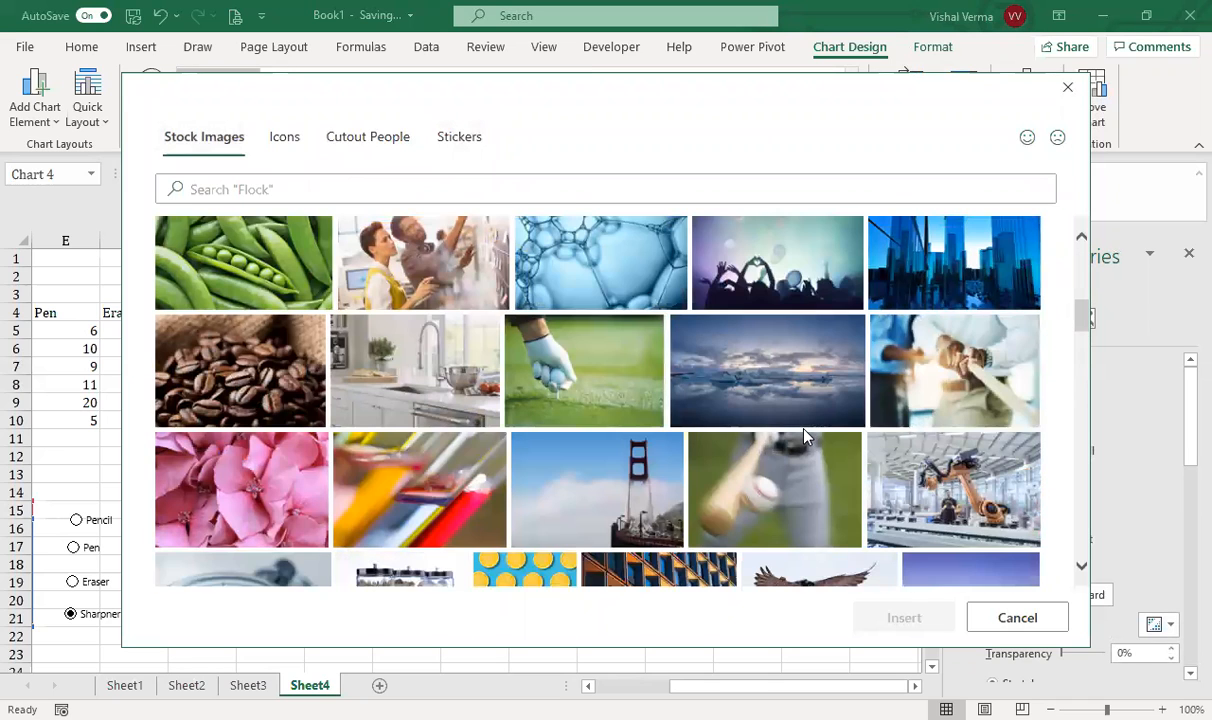
click(361, 156)
scroll(593, 402, down, 3)
scroll(593, 402, up, 3)
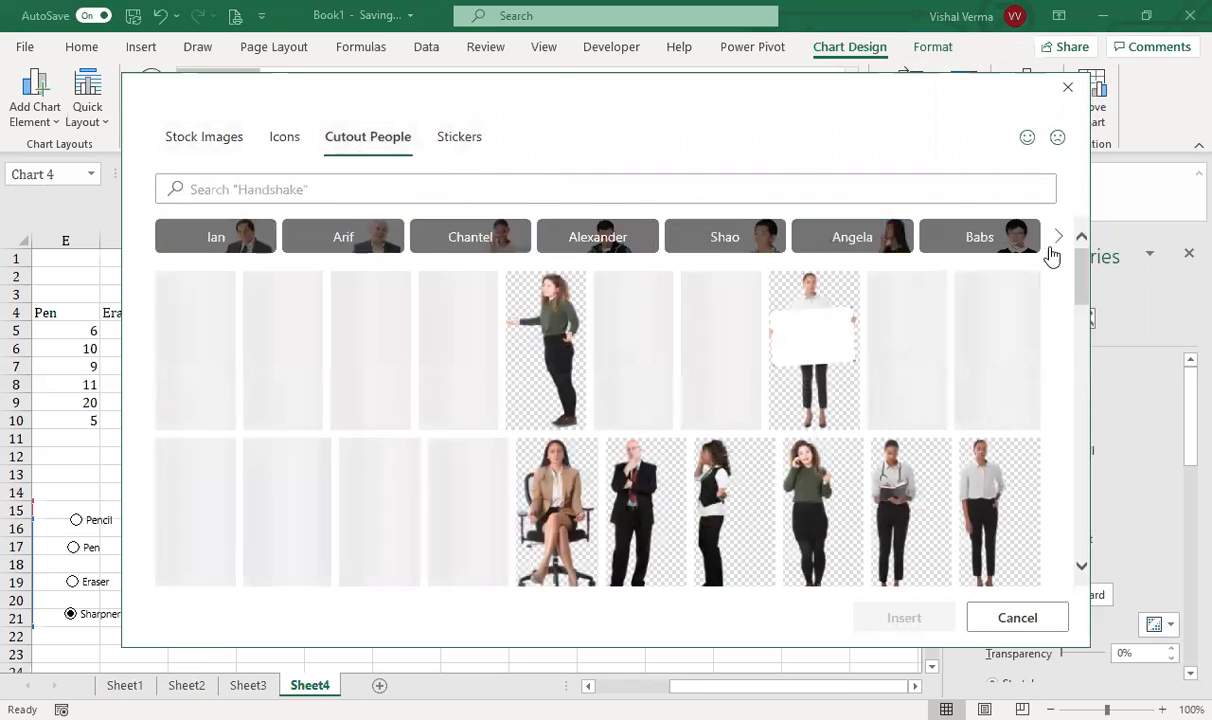
click(1059, 242)
click(1059, 242)
click(1059, 242)
click(1059, 242)
click(1059, 245)
click(1059, 245)
click(1059, 245)
click(1059, 245)
click(1057, 243)
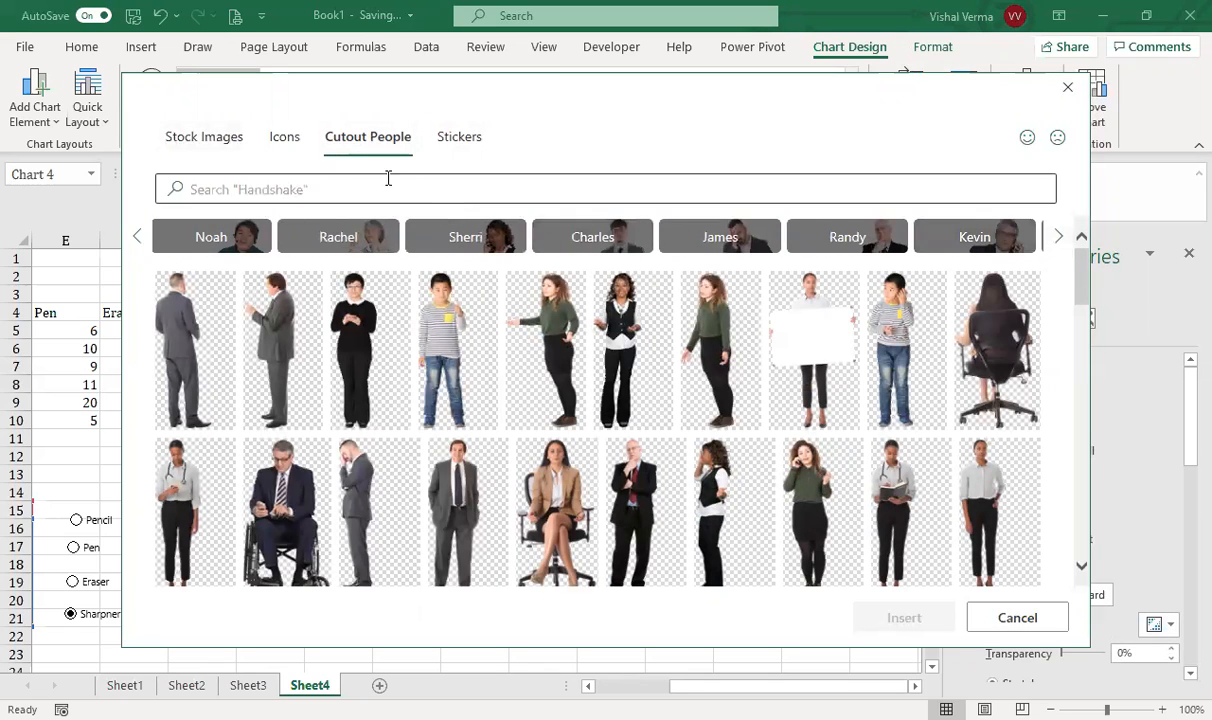
Fill the bars with the solid pointing-hand icon from the Communication category of the icon collection.
click(286, 140)
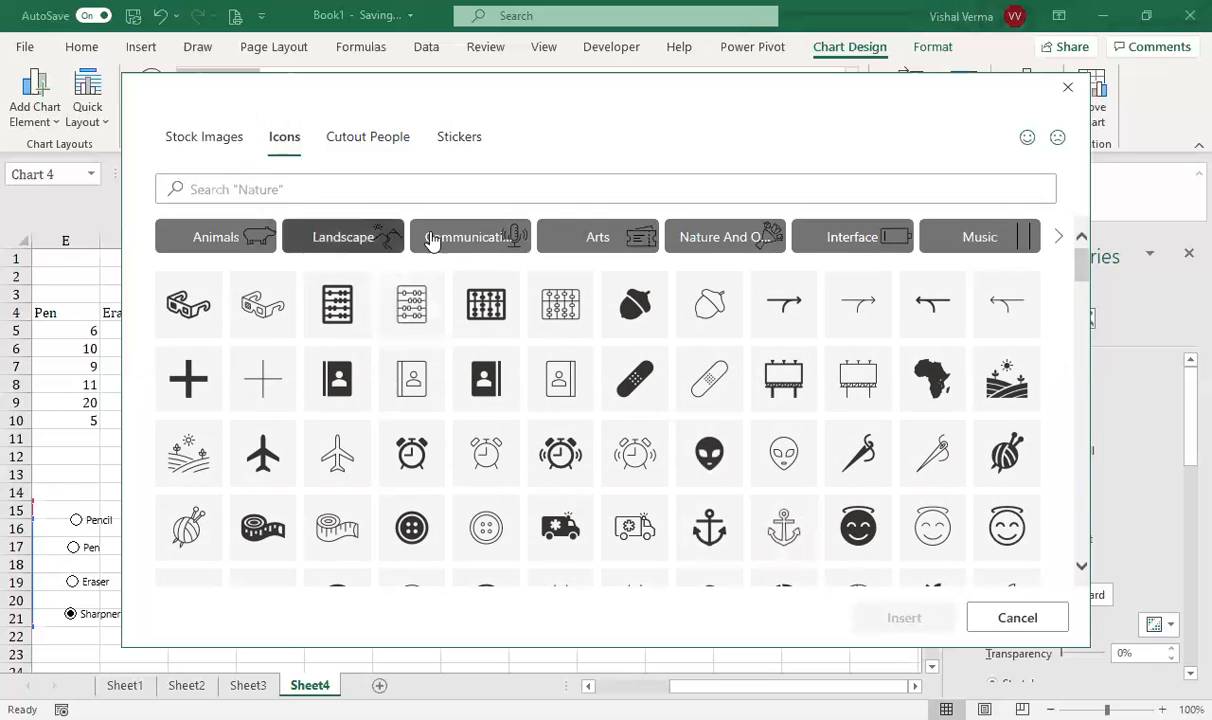
click(481, 238)
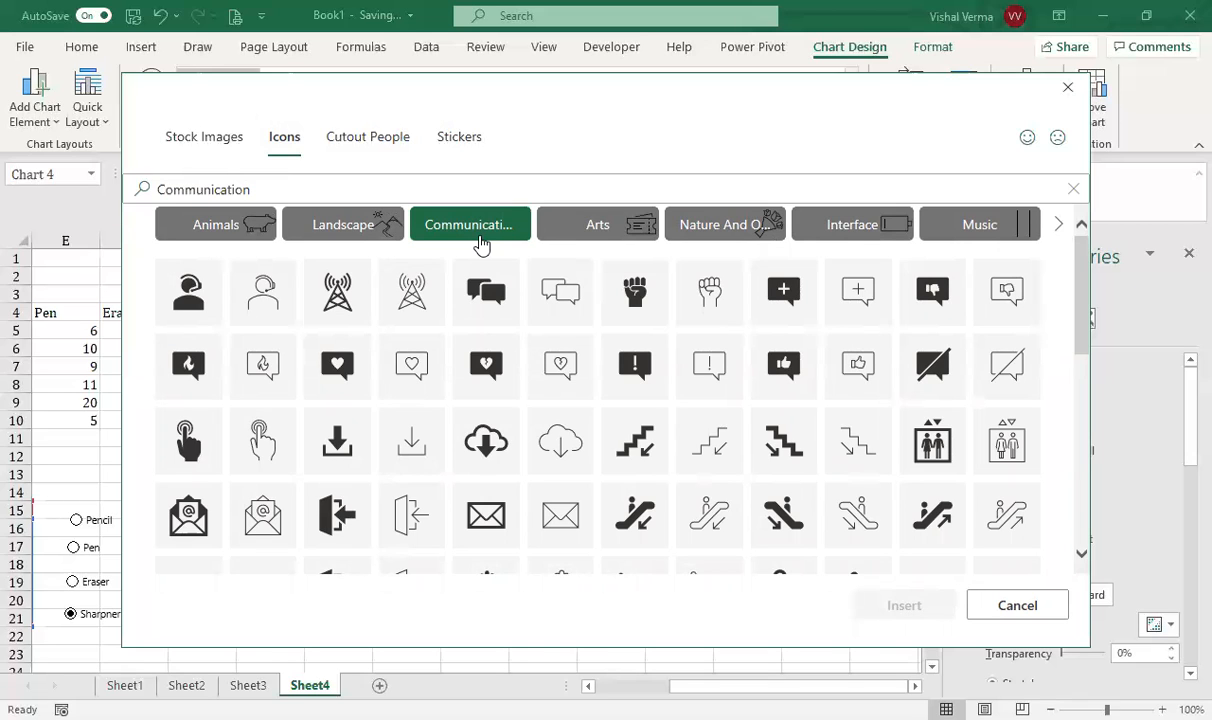
click(1082, 558)
click(1082, 558)
click(1082, 558)
click(1082, 558)
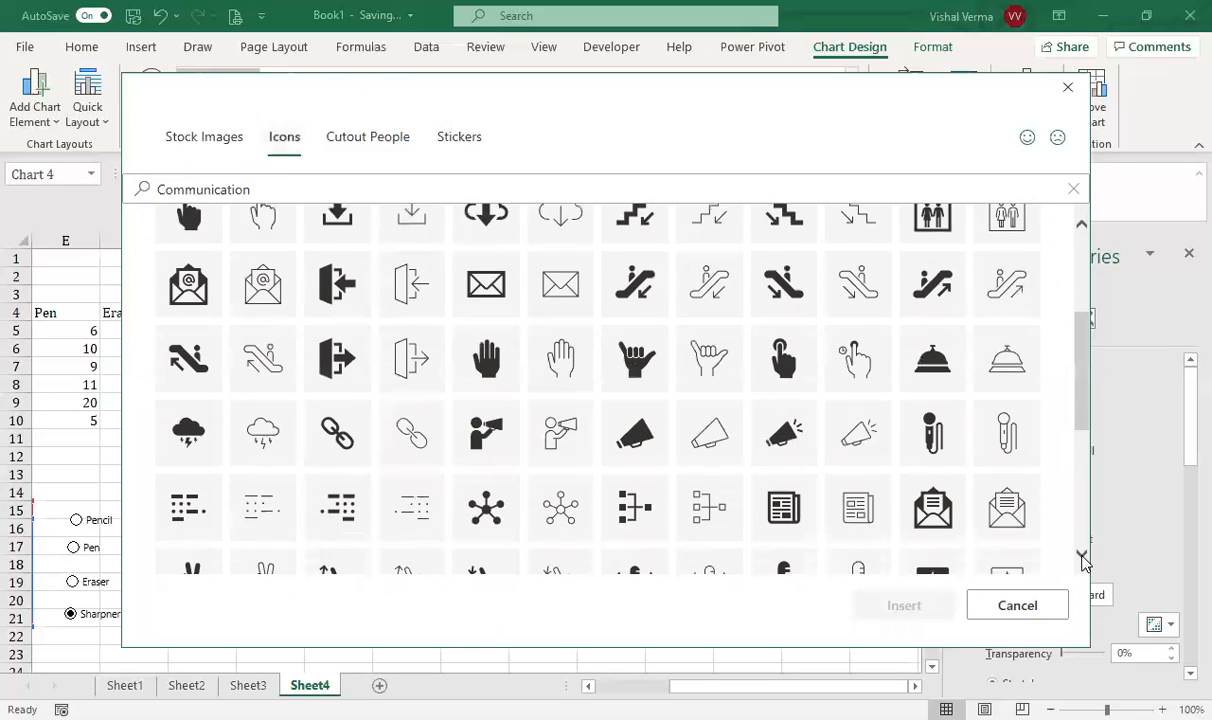
click(1082, 558)
click(1082, 558)
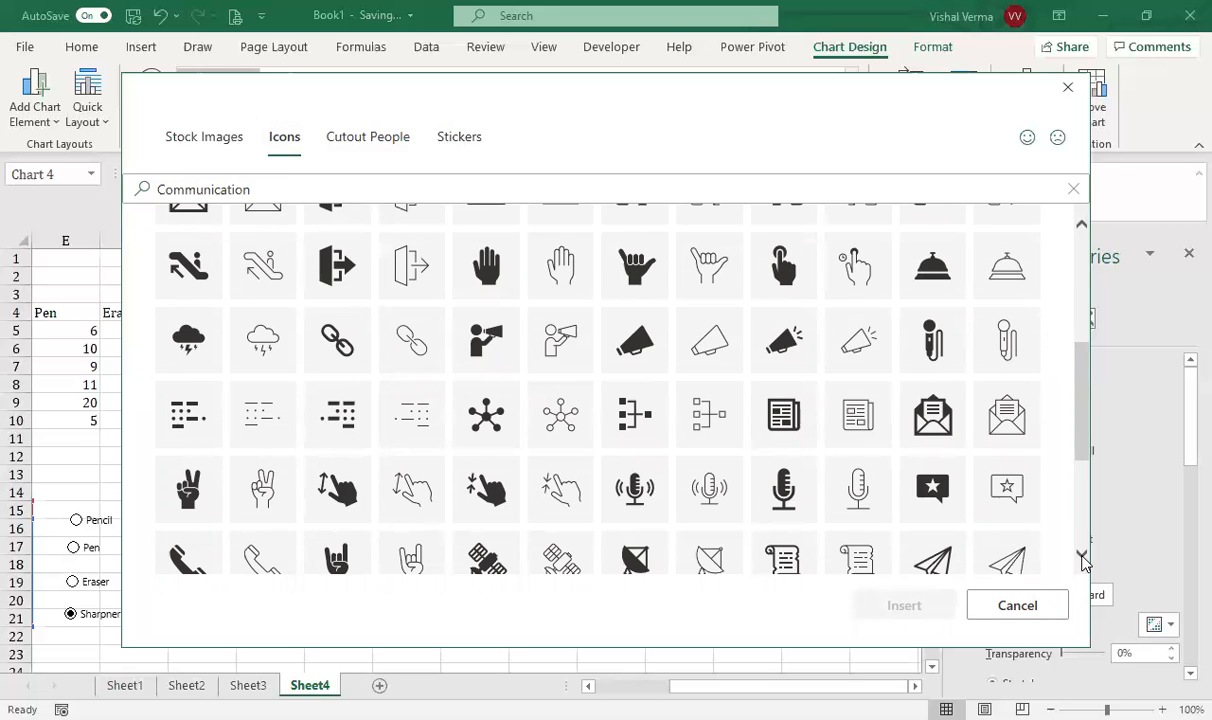
click(1082, 558)
click(1082, 558)
click(1082, 558)
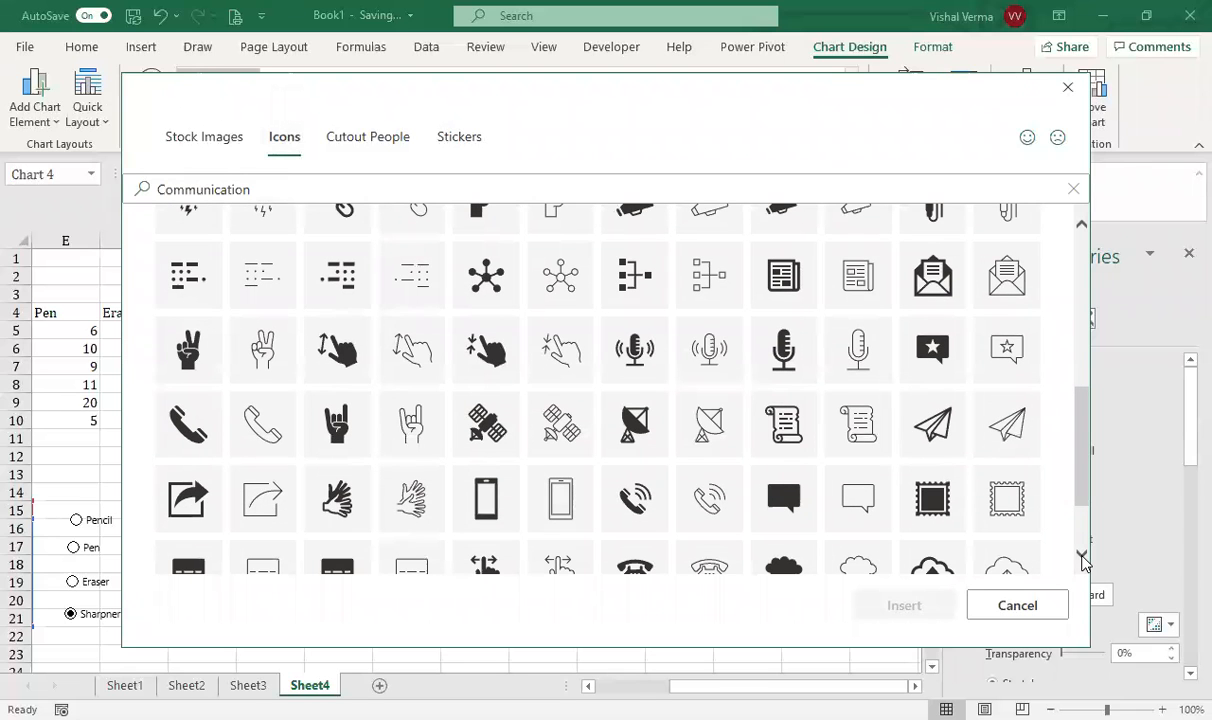
click(1082, 558)
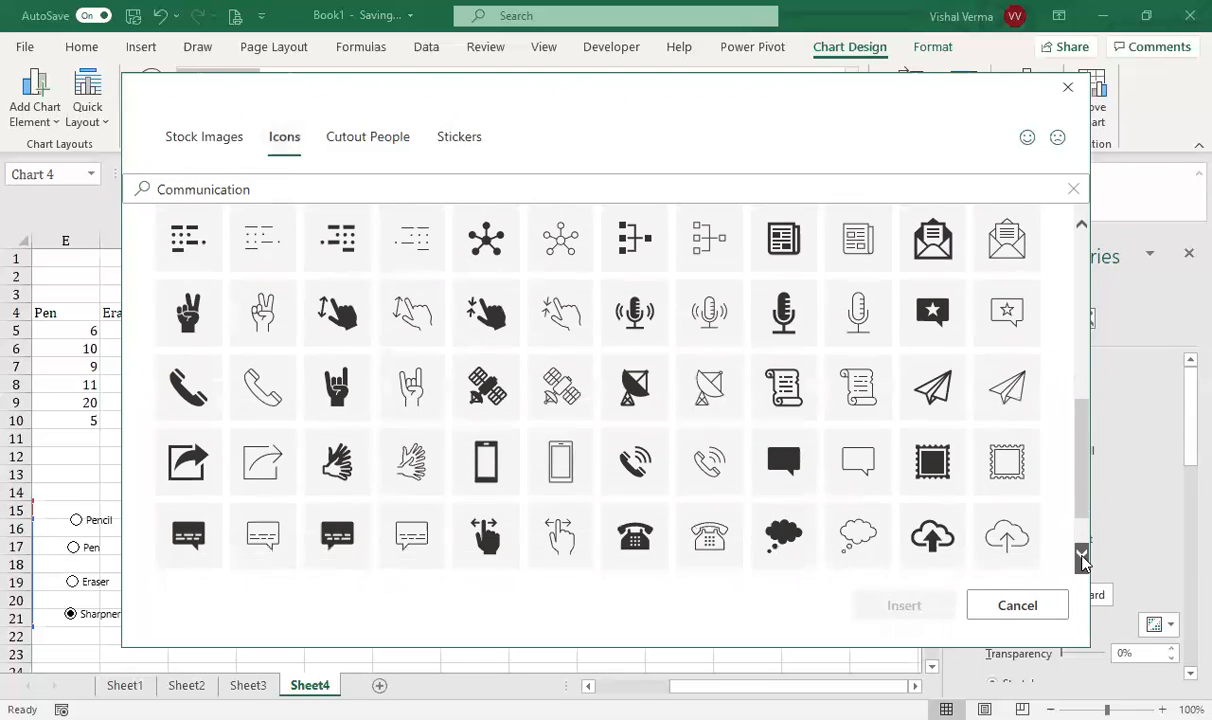
click(1082, 558)
click(1082, 558)
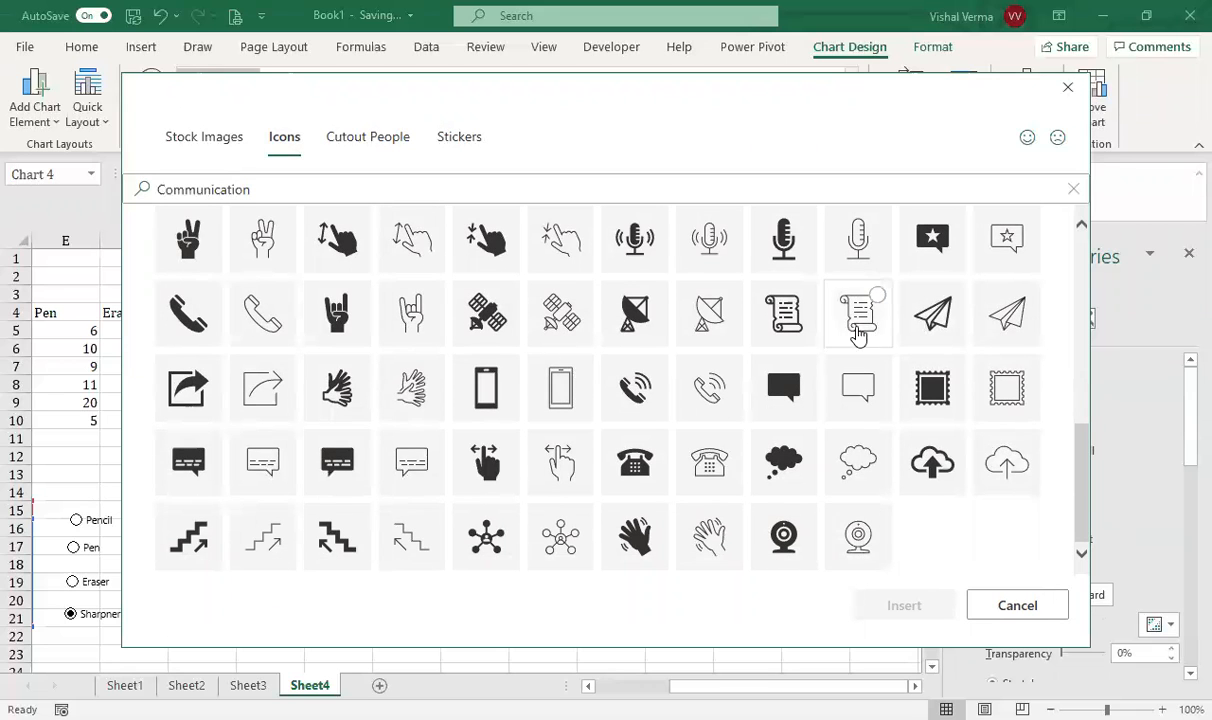
drag(1079, 506, 1074, 322)
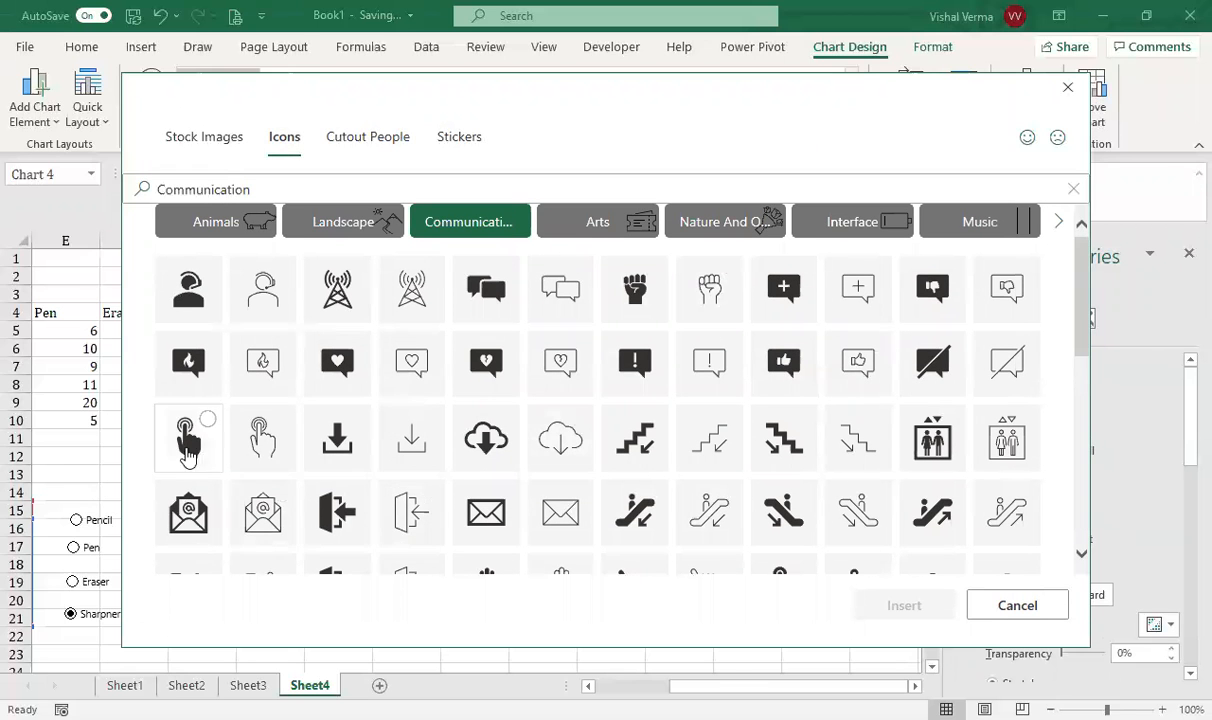
click(190, 452)
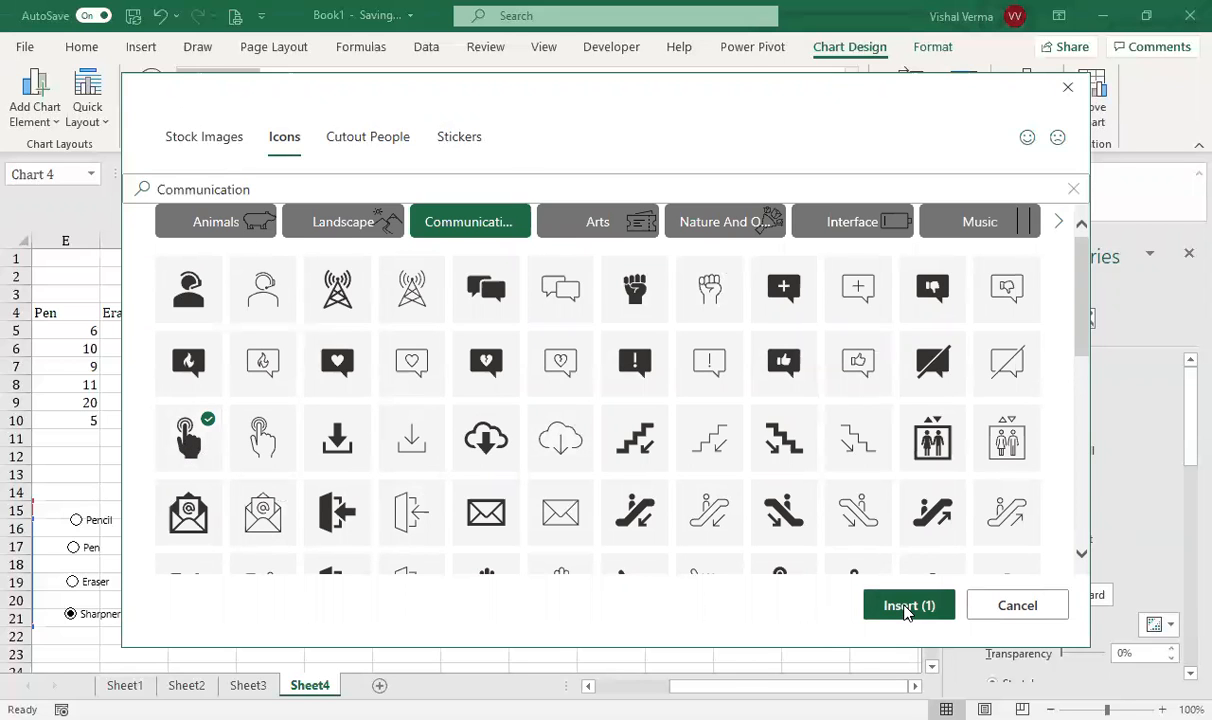
click(908, 608)
Try a scale of 3 units per picture for the stacked hand icons in the bars.
drag(1183, 449, 1185, 510)
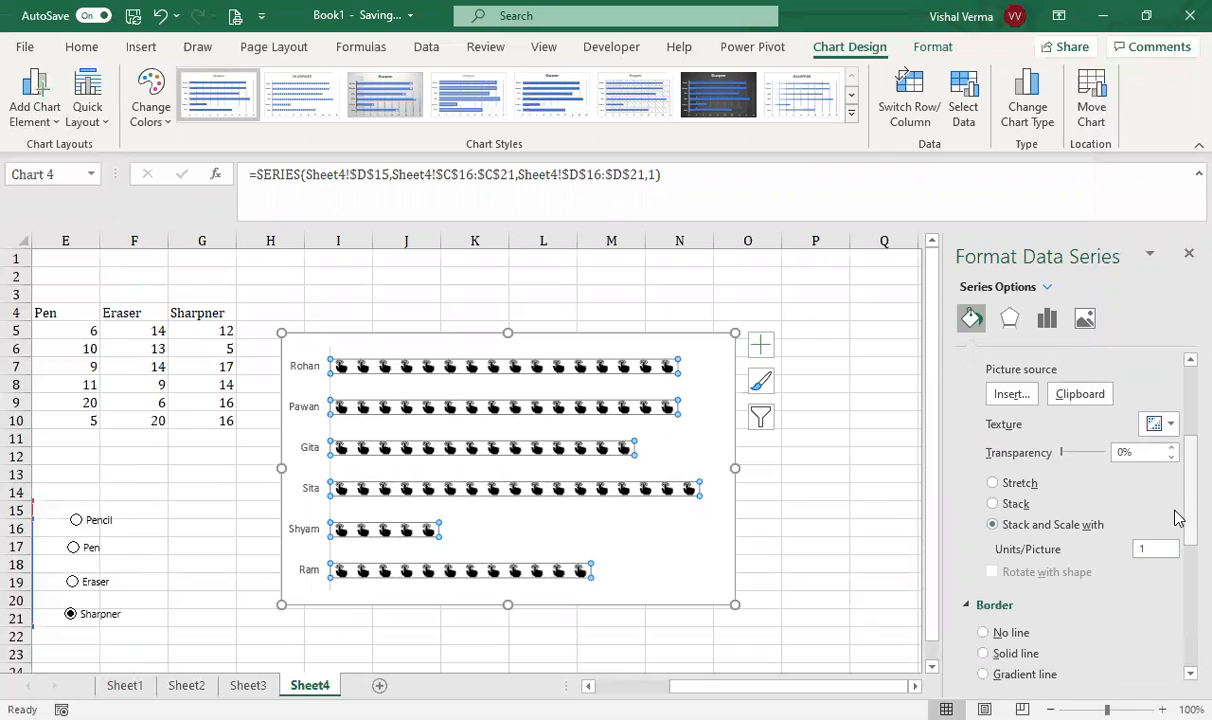
drag(1150, 552, 1136, 552)
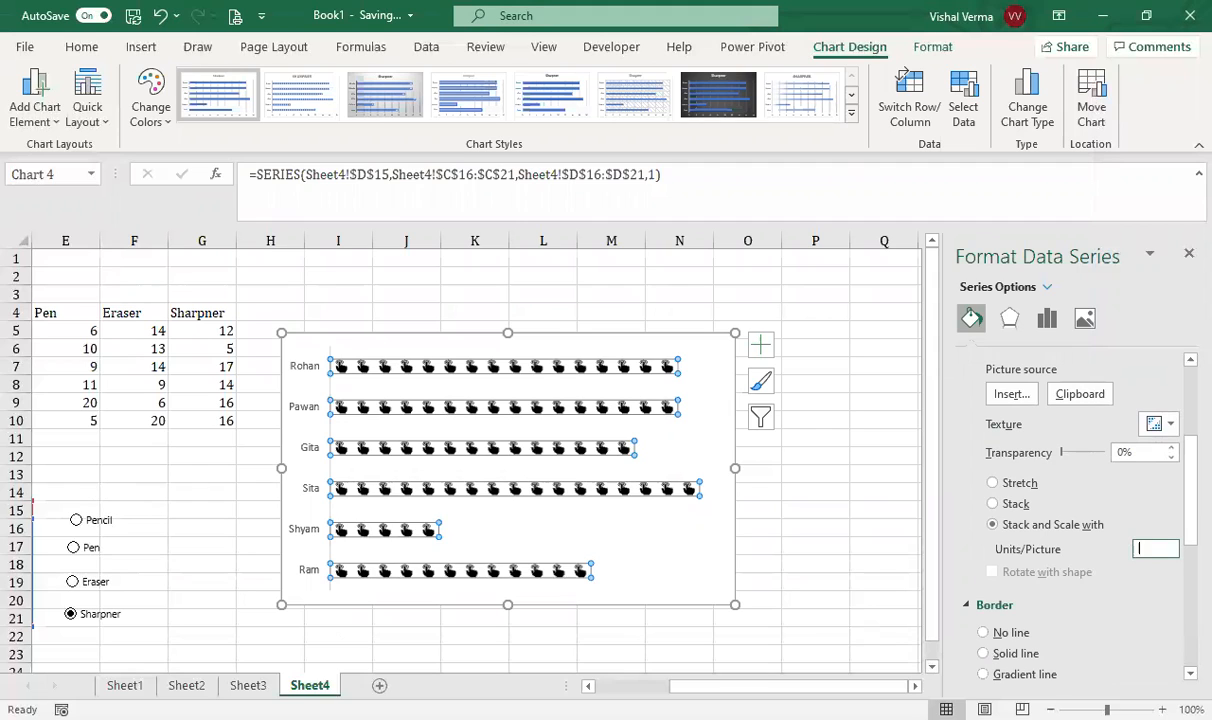
text(3)
key(Tab)
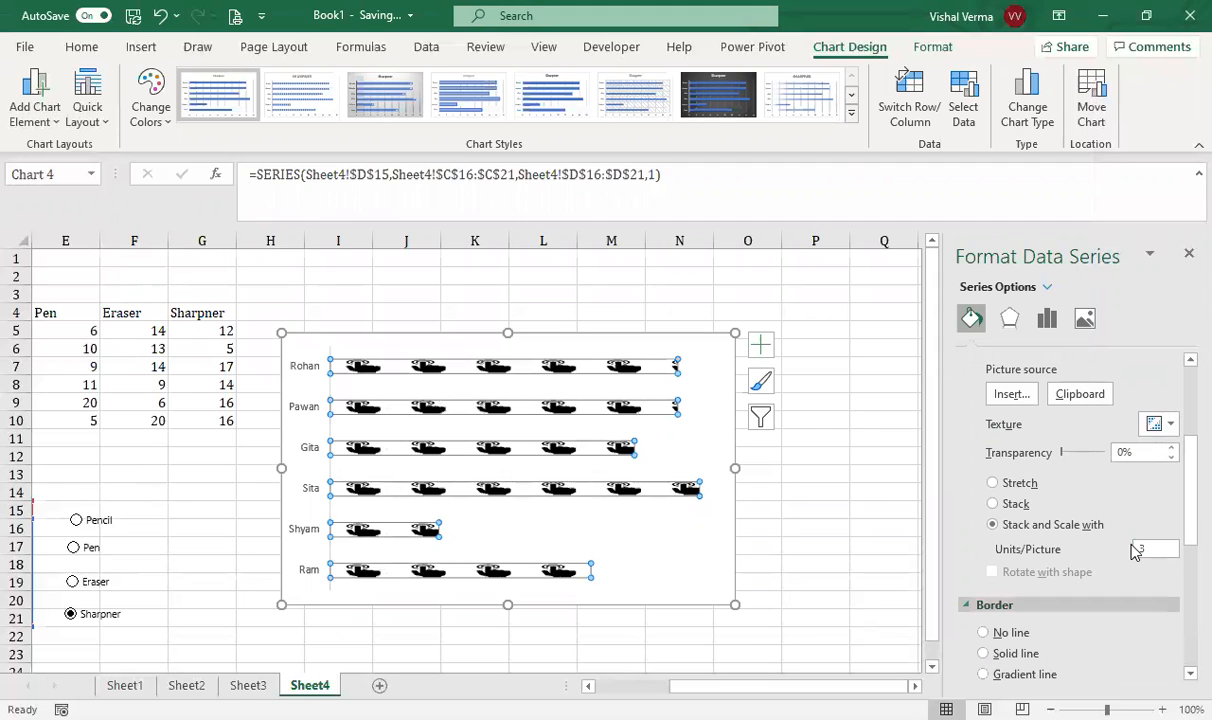
Set the stacked hand icons to 2 units per picture and deselect the chart.
drag(1146, 550, 1110, 555)
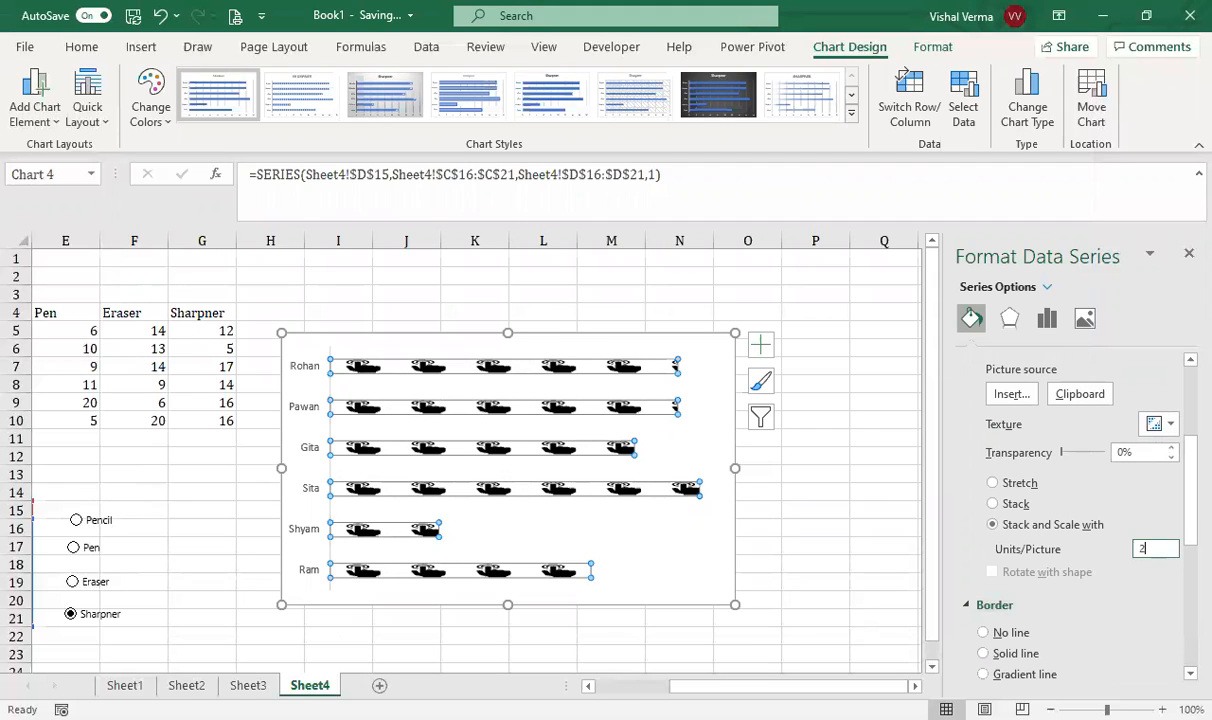
text(2)
key(Tab)
click(808, 548)
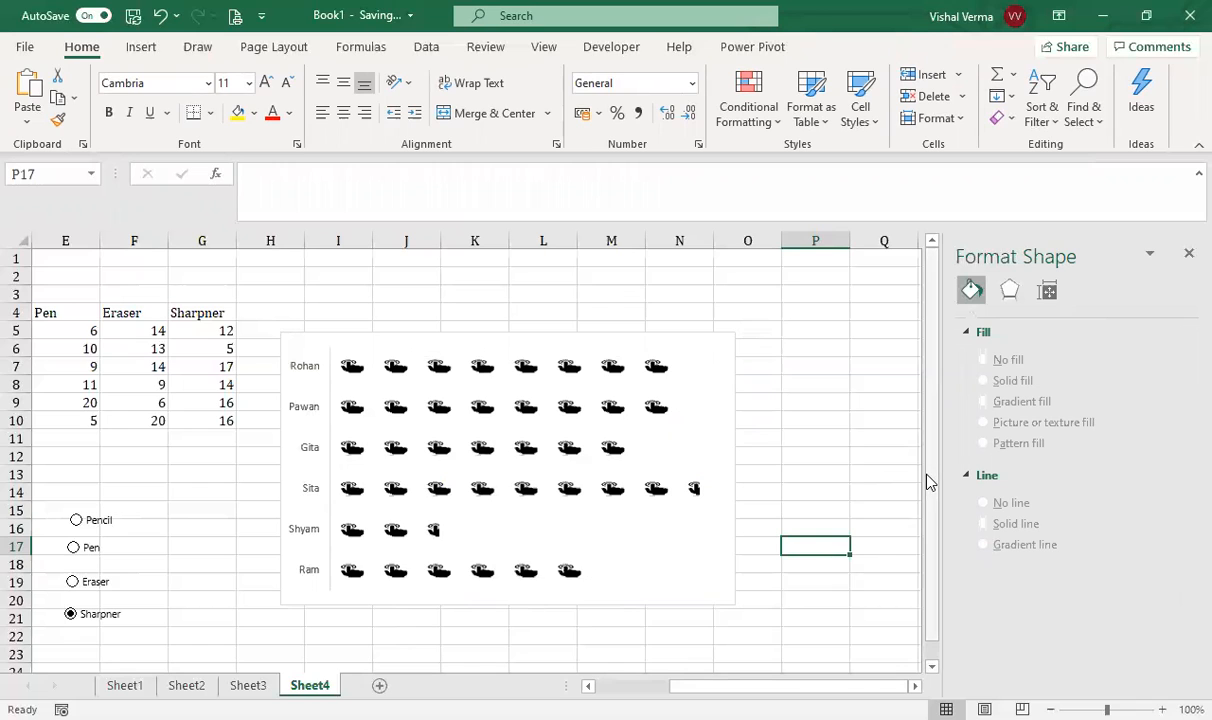
Test the chart with the Pencil, Pen, Eraser and Sharpner options in turn, and leave Pencil selected.
scroll(928, 483, down, 1)
click(76, 503)
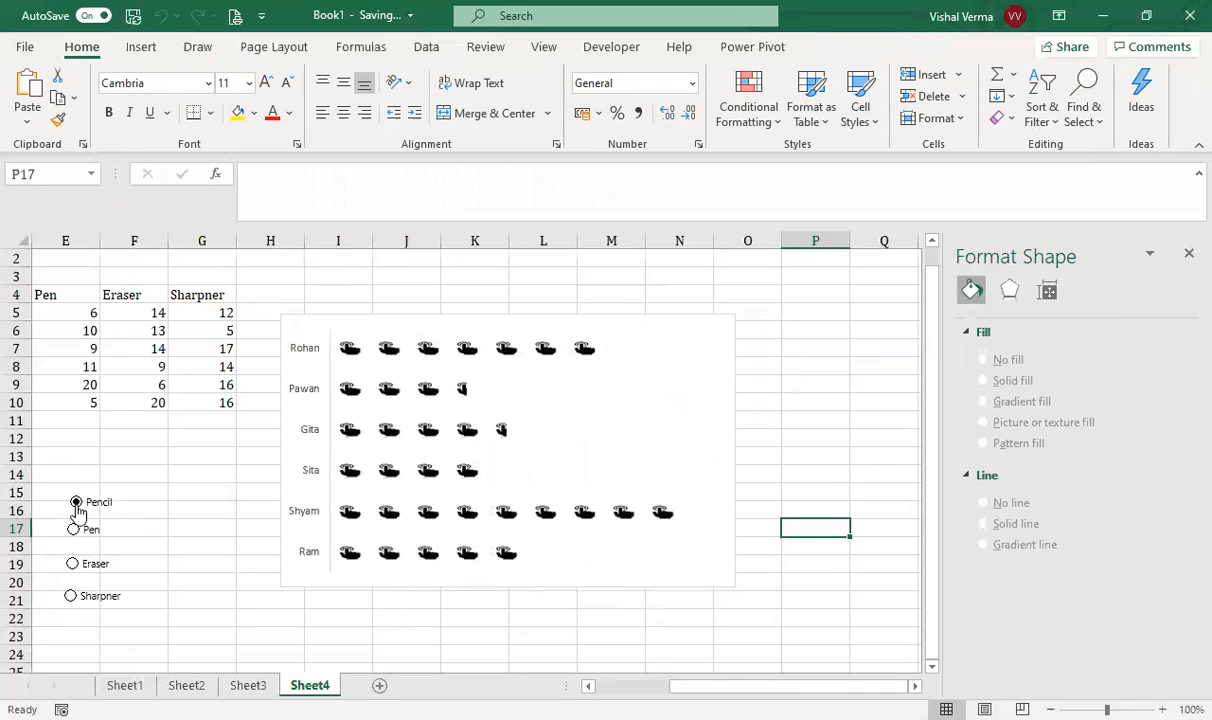
click(73, 529)
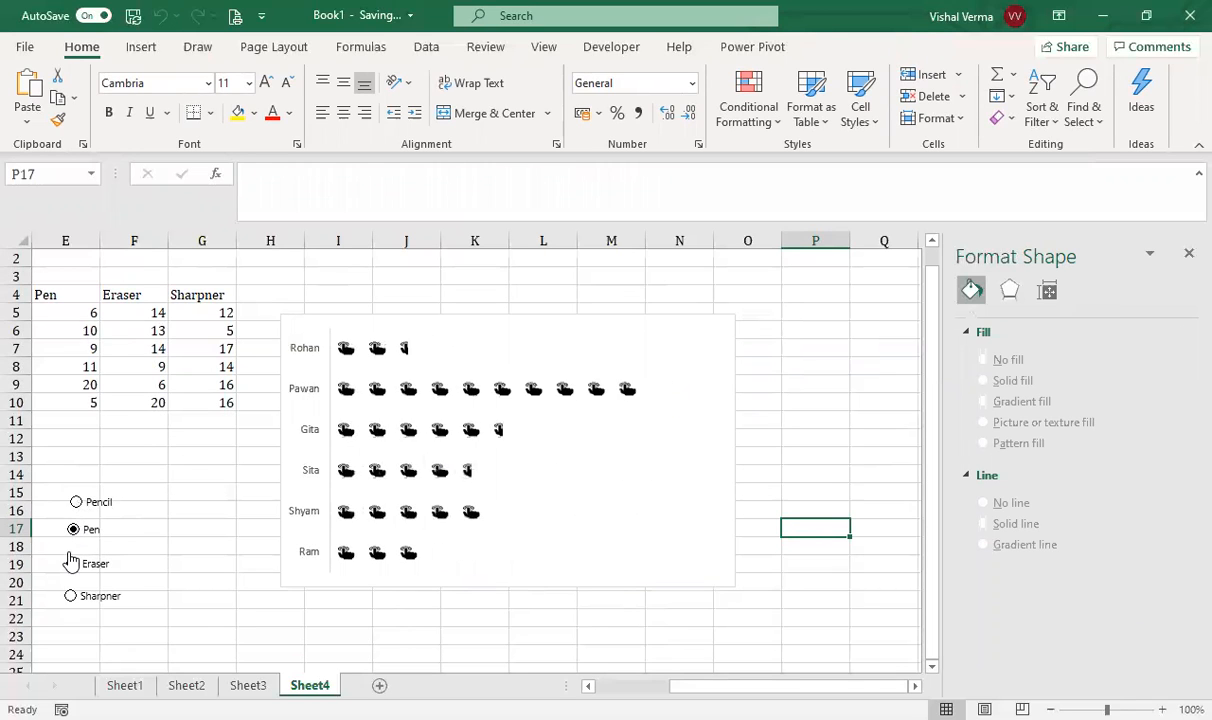
click(72, 566)
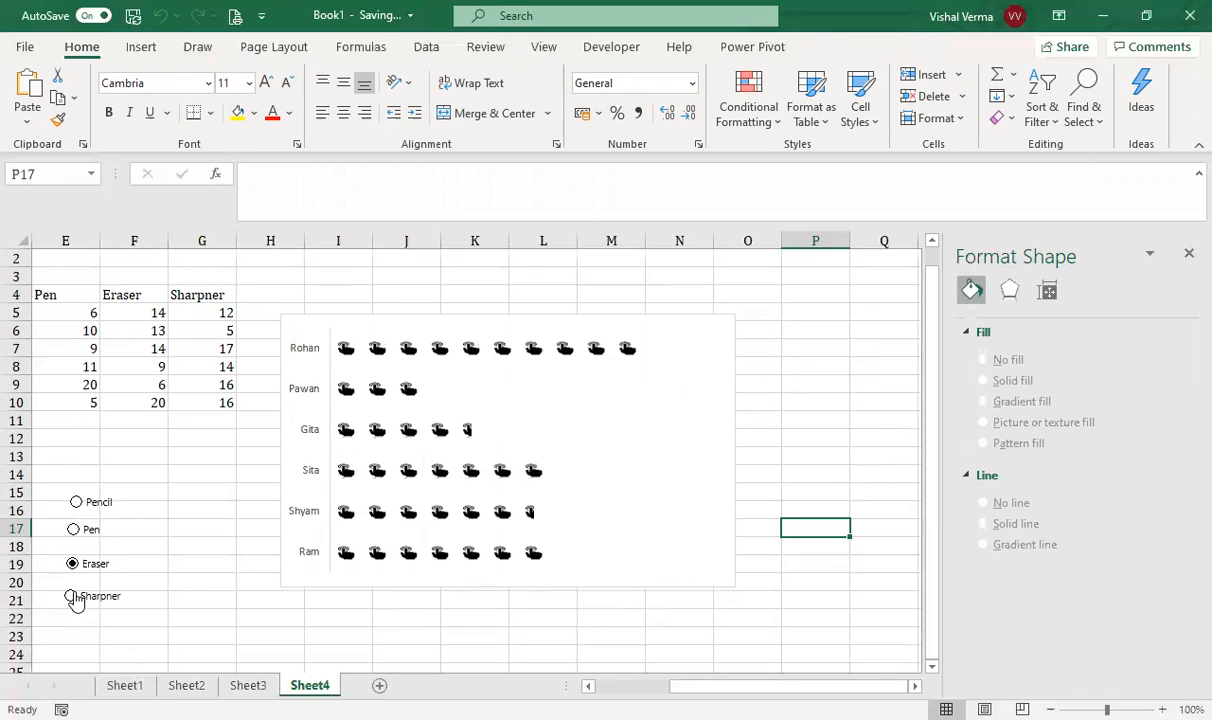
click(71, 597)
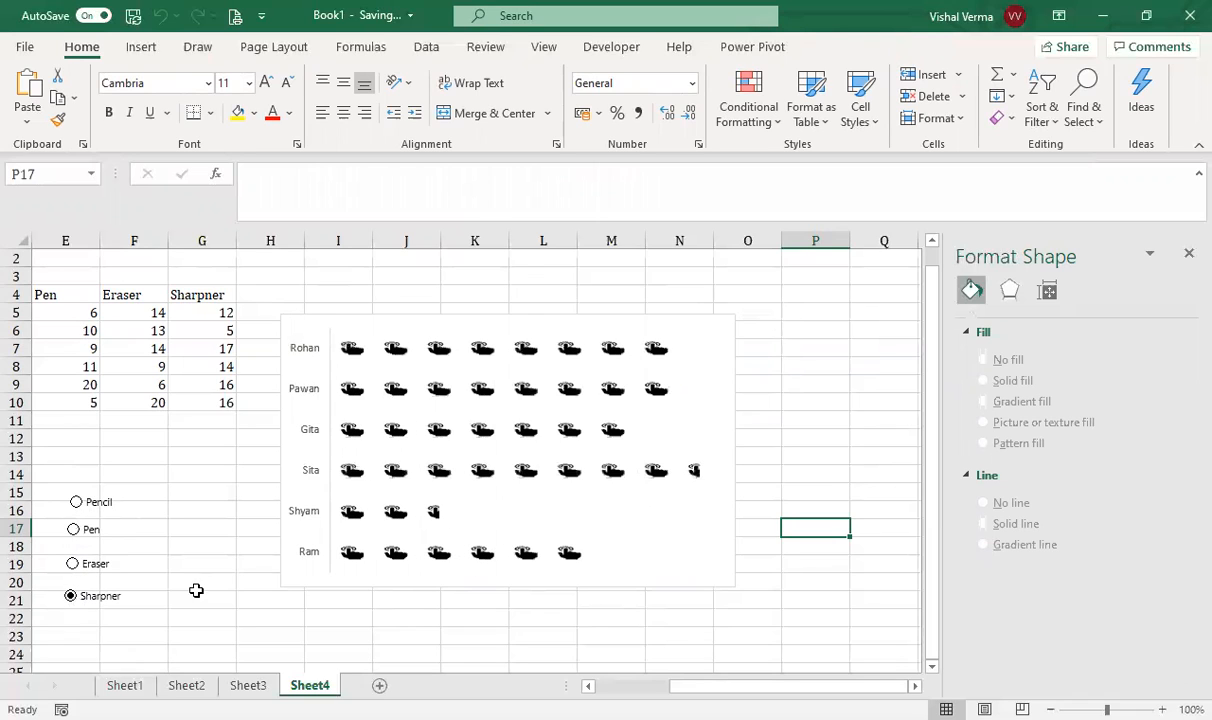
click(112, 502)
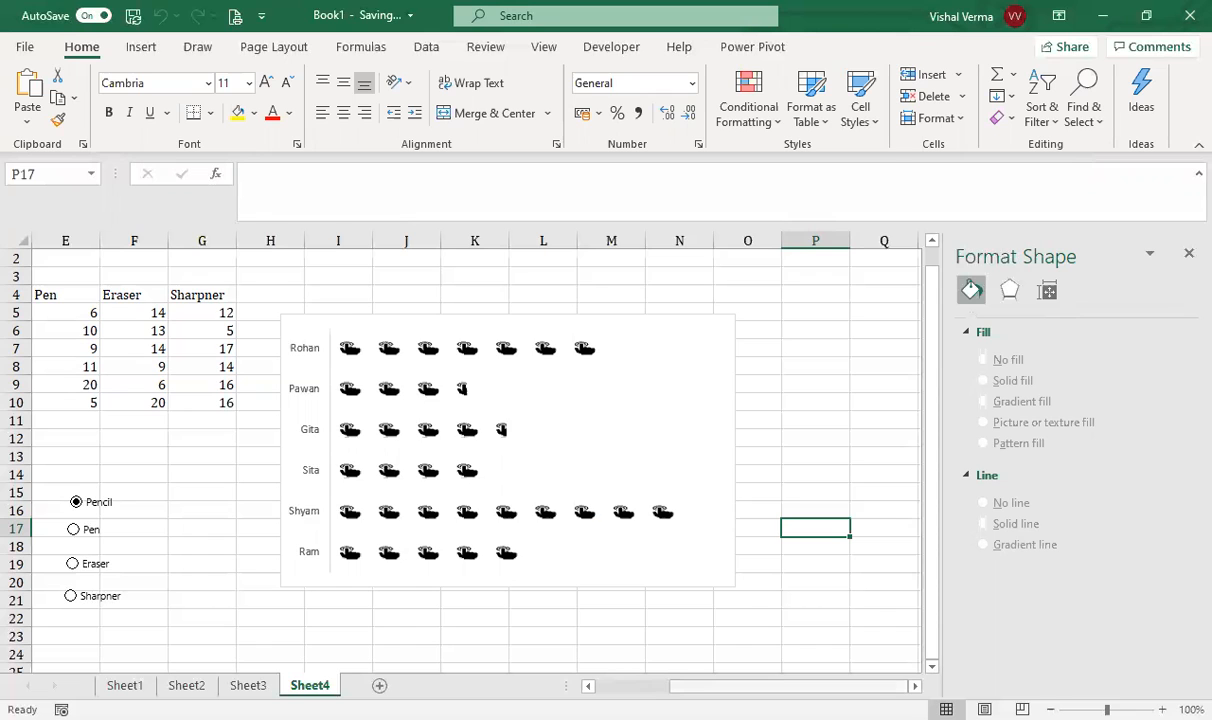
scroll(475, 455, left, 2)
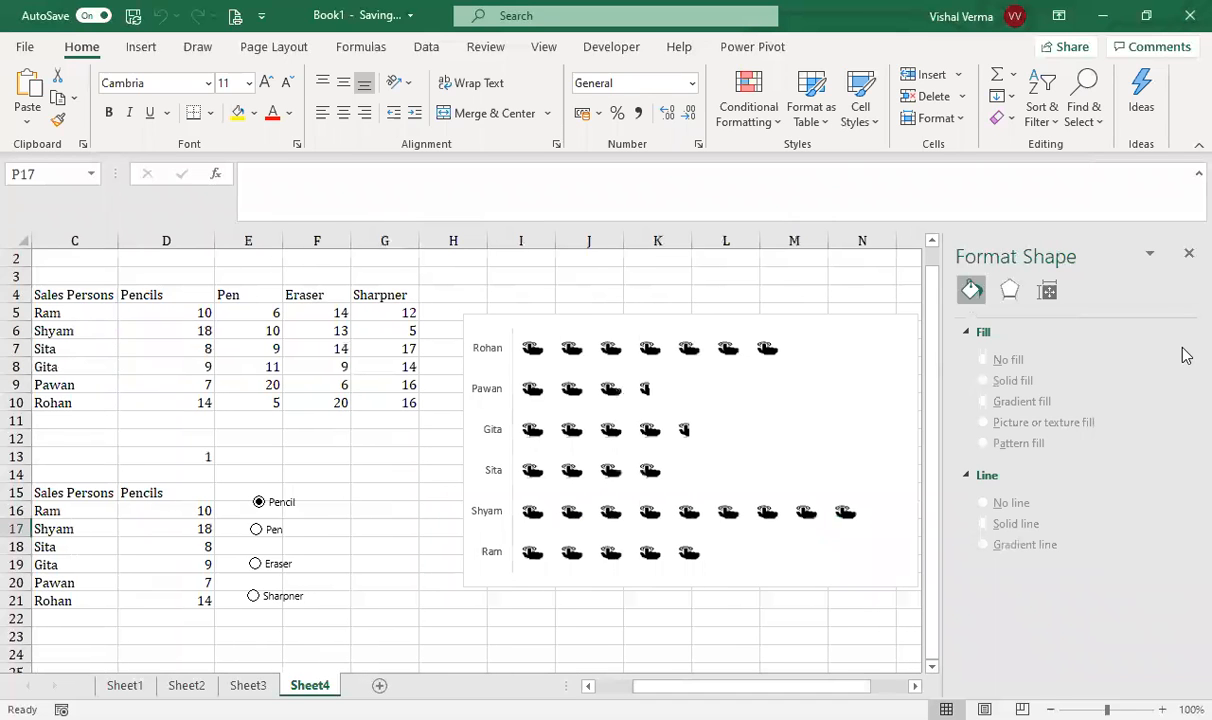
Move the Pencil and Pen option buttons side by side into a row directly beneath the chart.
click(1186, 256)
scroll(410, 572, left, 1)
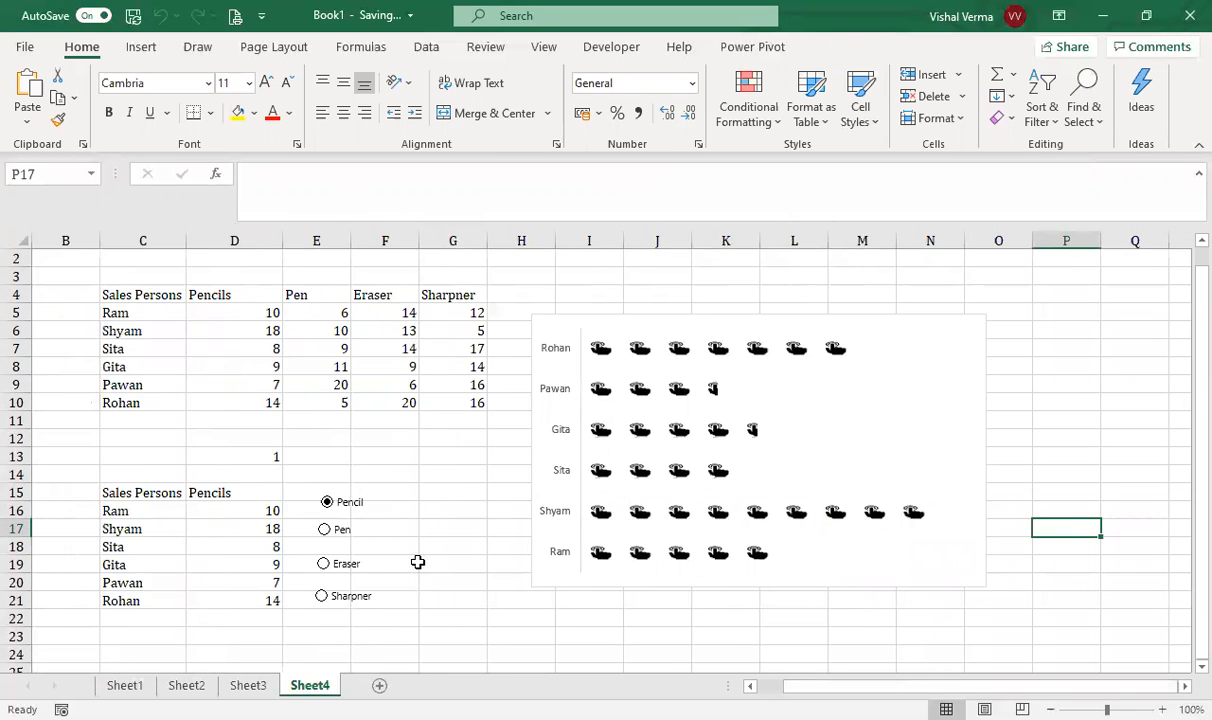
right_click(366, 510)
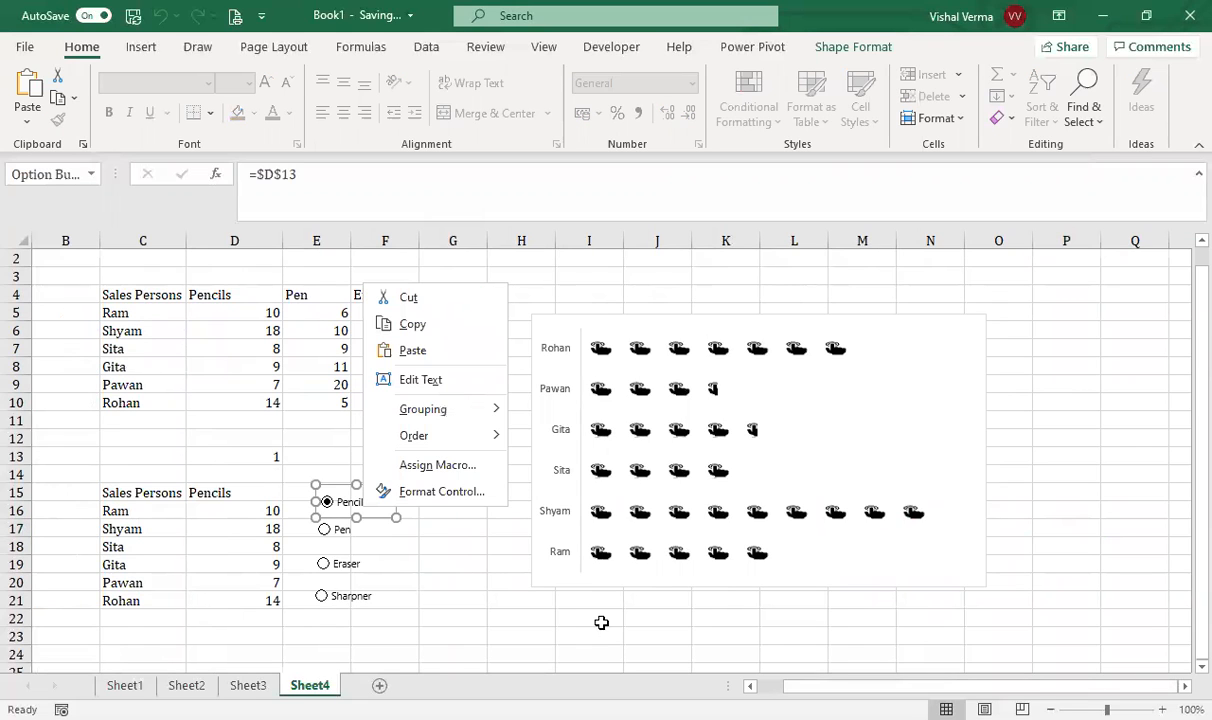
key(Escape)
mouse_move(383, 514)
mouse_down()
mouse_move(649, 636)
mouse_move(601, 619)
mouse_up()
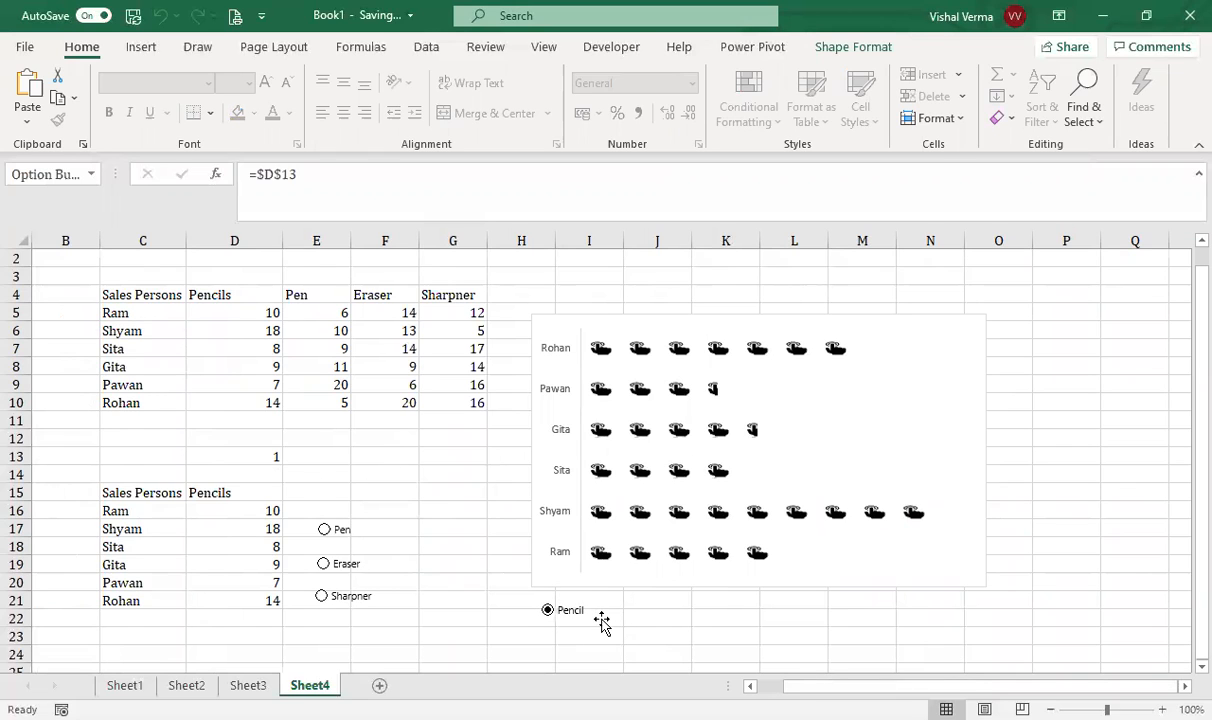
click(356, 540)
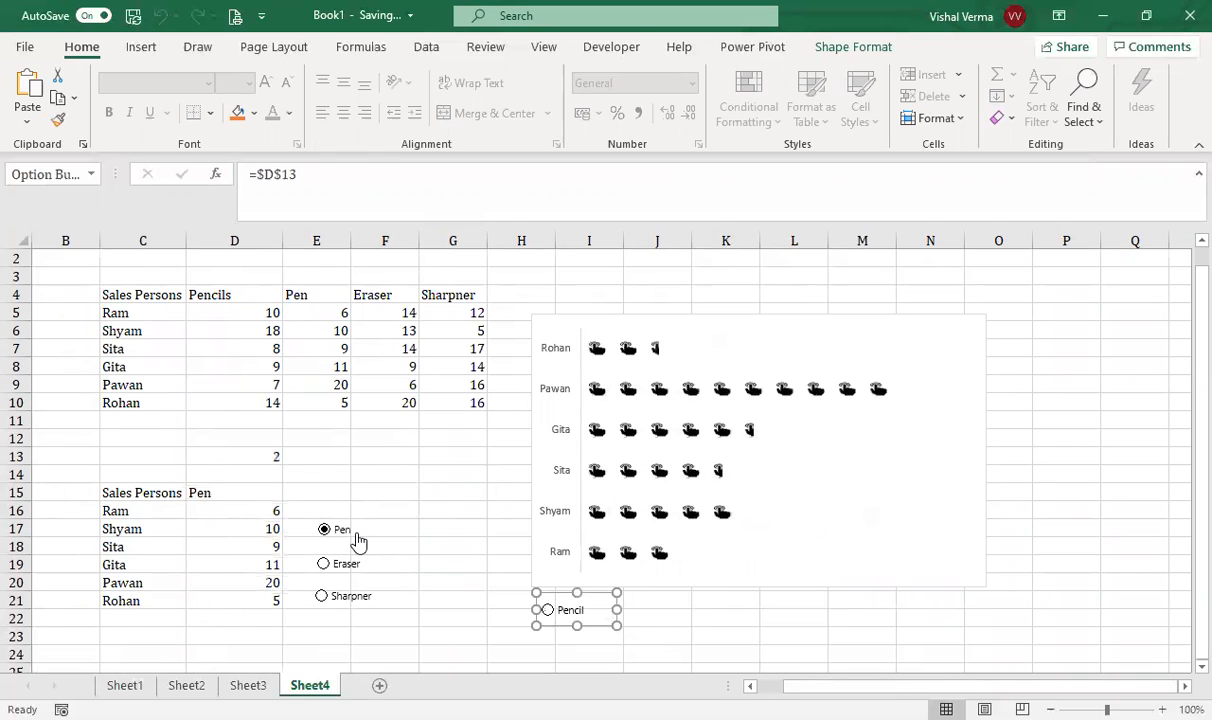
right_click(358, 540)
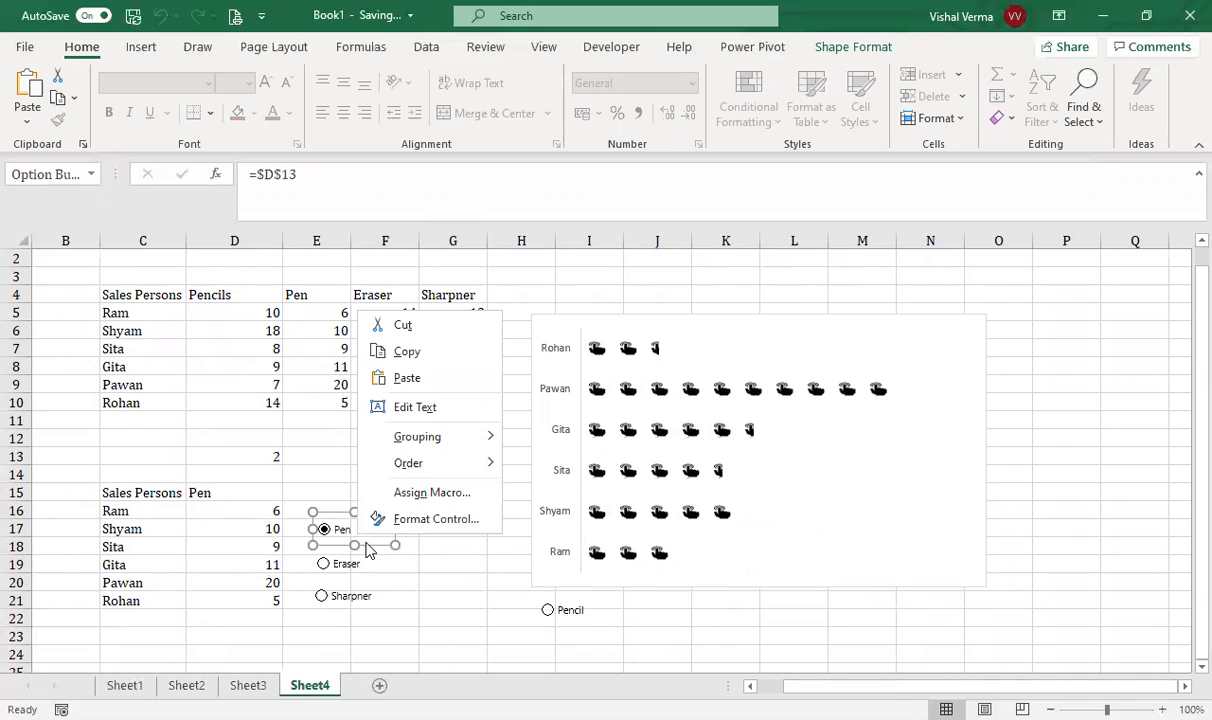
key(Escape)
drag(603, 583, 676, 625)
Move the Eraser and Sharpner option buttons beneath the chart, continuing the row after Pen, and deselect them.
click(345, 566)
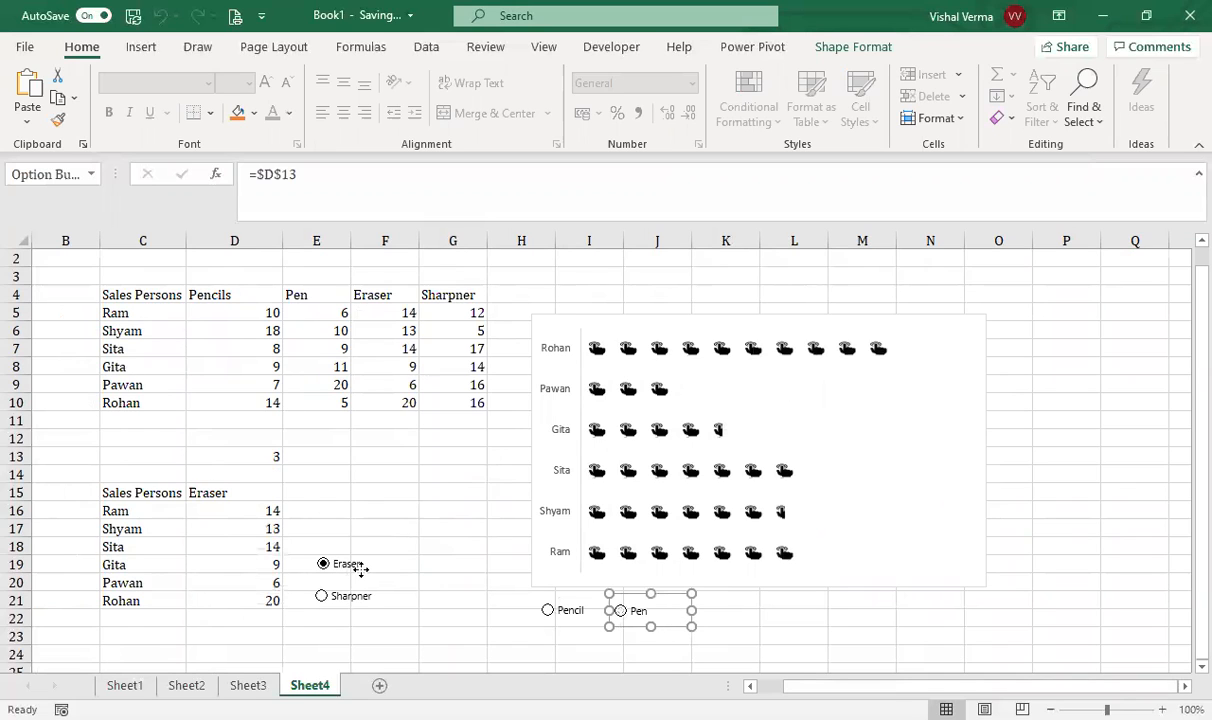
right_click(365, 564)
key(Escape)
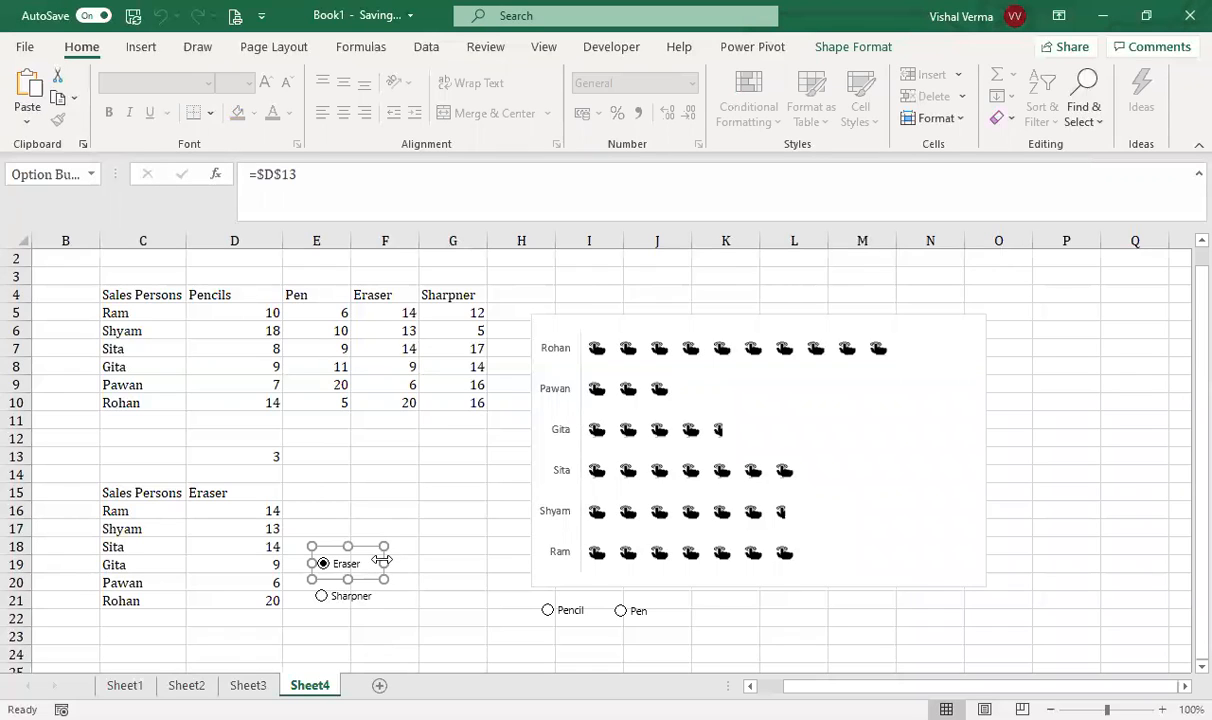
mouse_move(383, 562)
mouse_down()
mouse_move(801, 636)
mouse_move(744, 603)
mouse_up()
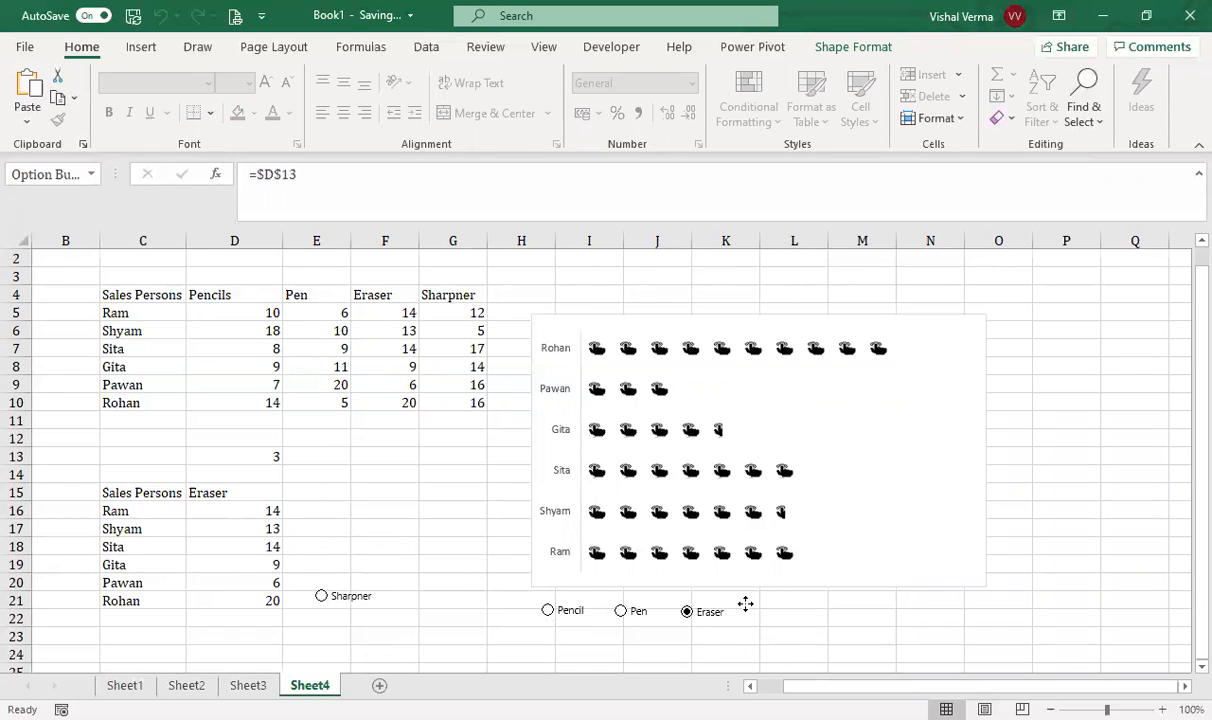
click(377, 595)
right_click(375, 587)
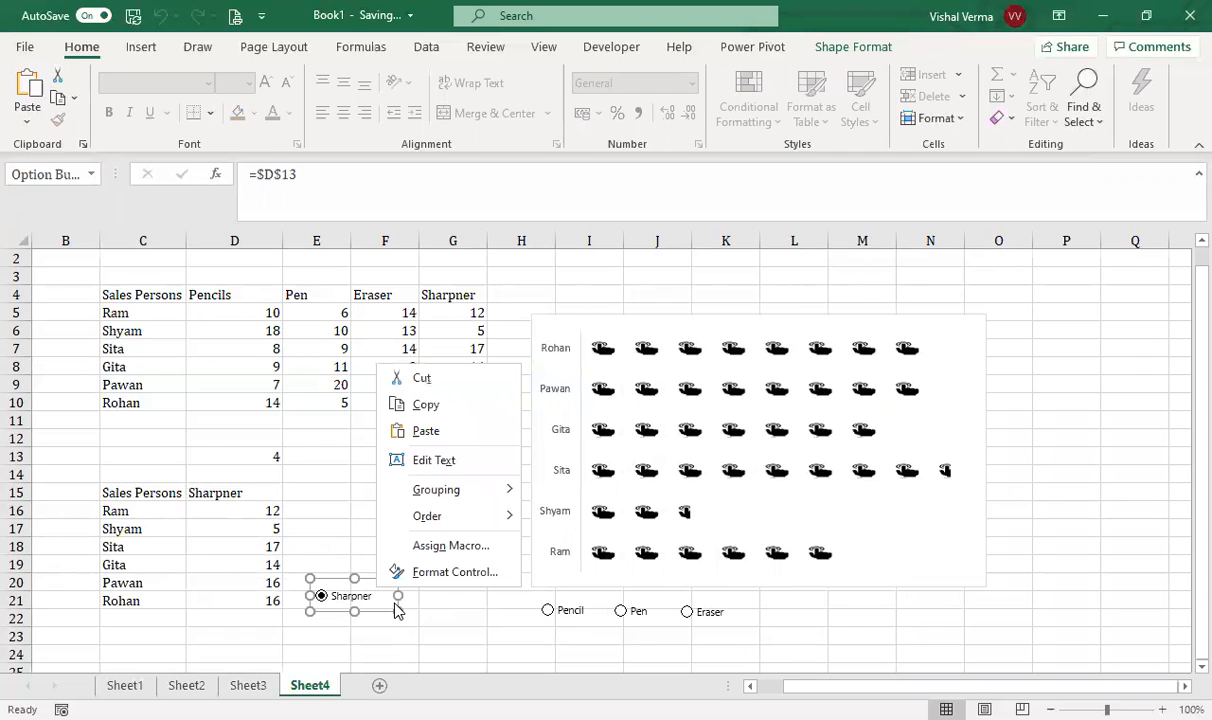
drag(395, 603, 828, 619)
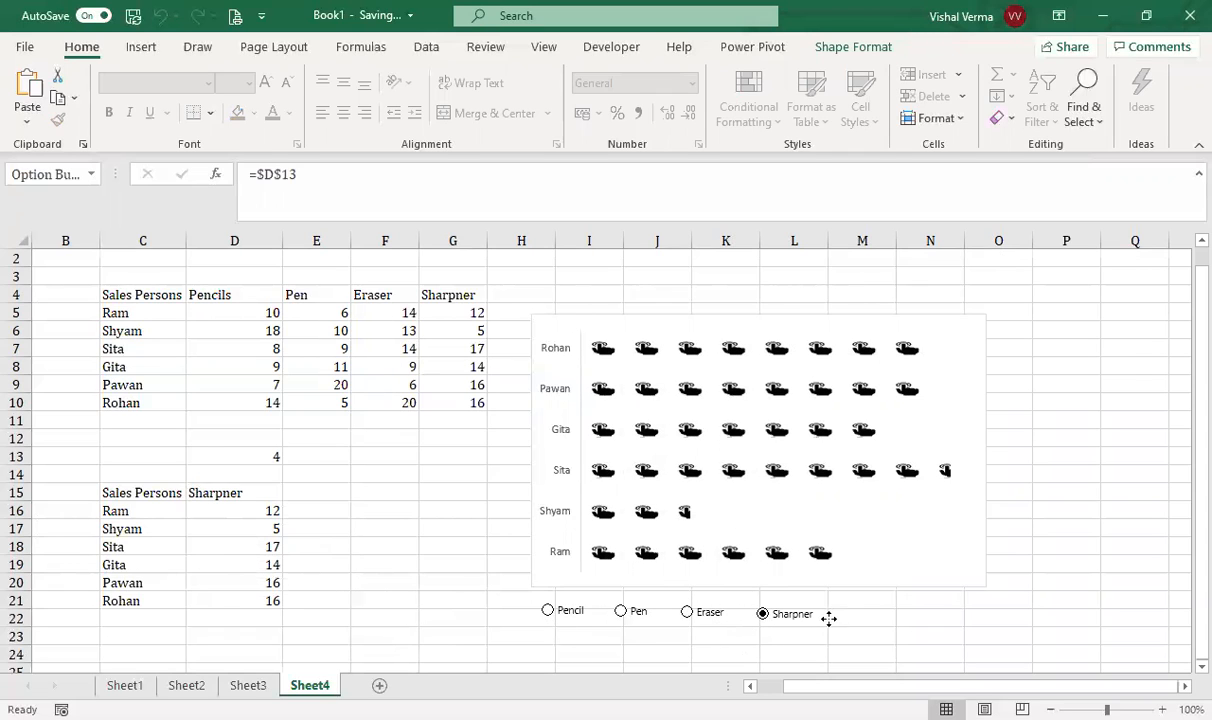
click(880, 620)
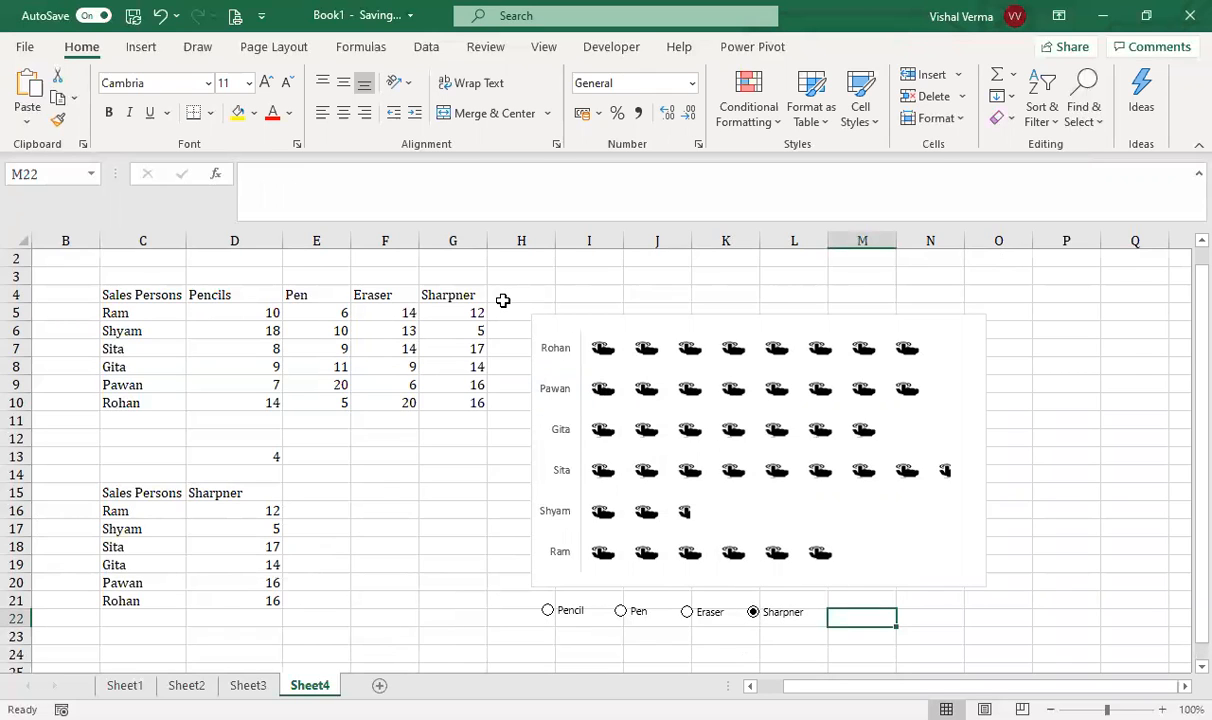
Fill the cell range H4:O22 behind the chart and option buttons with light blue.
drag(505, 297, 967, 617)
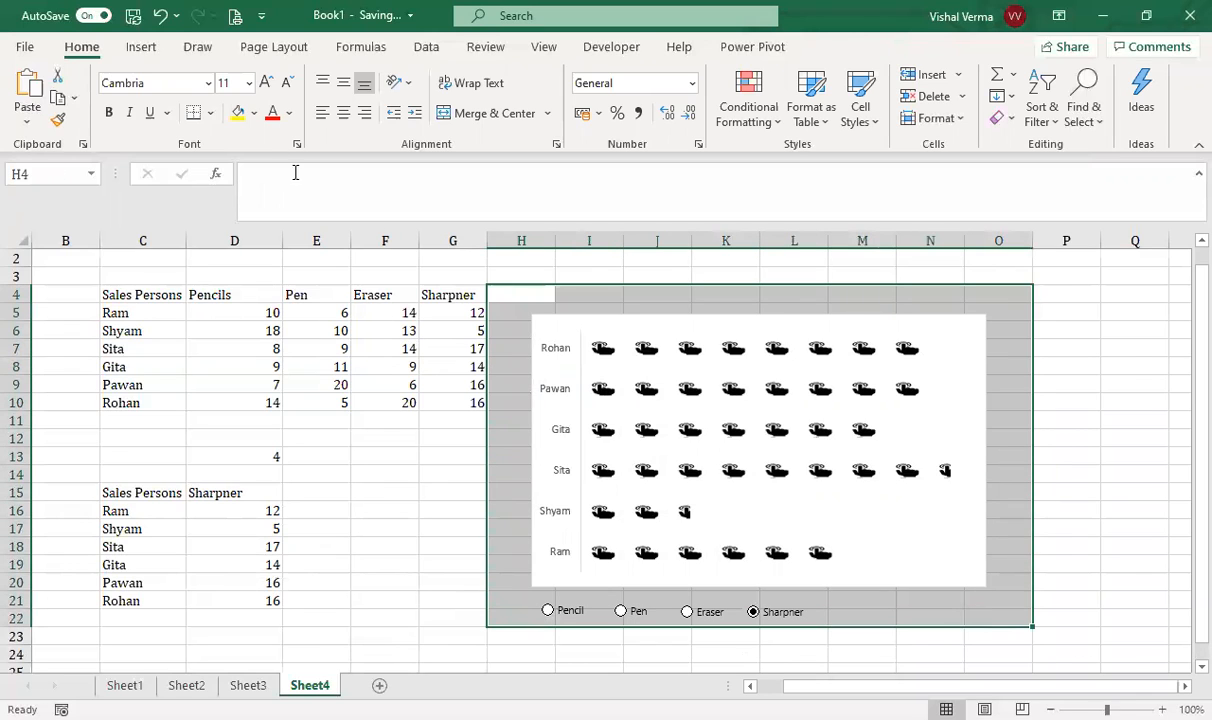
click(255, 114)
click(298, 218)
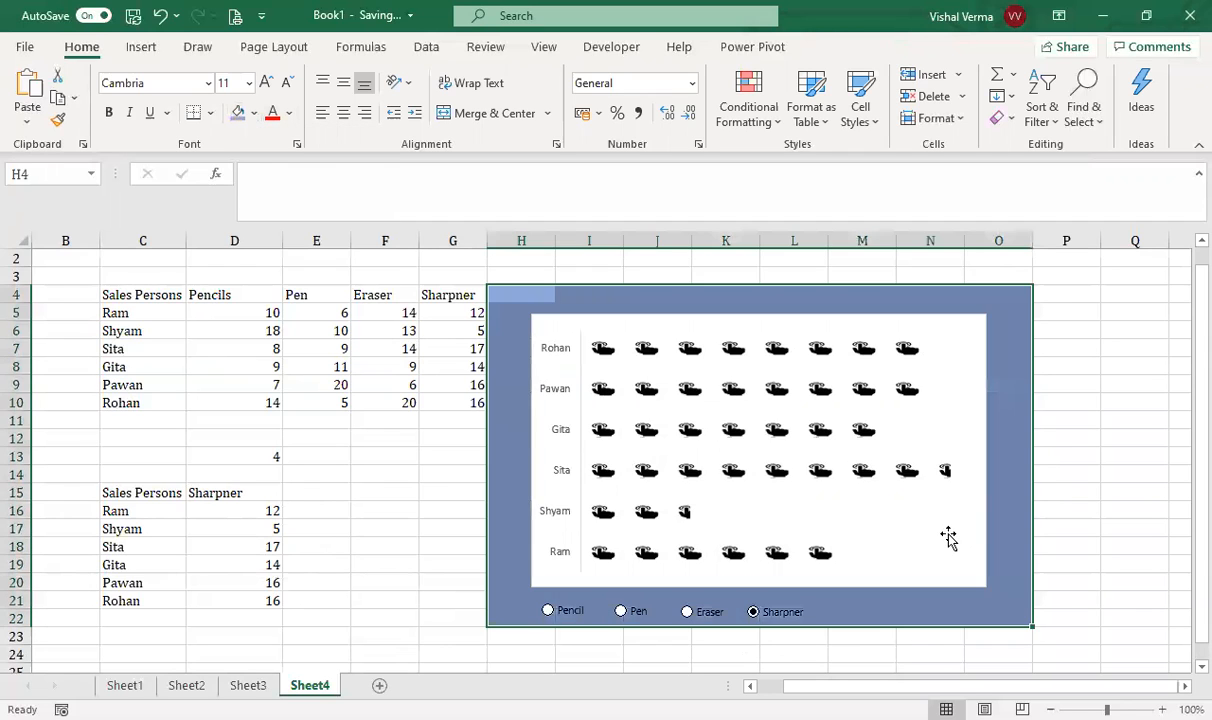
Format the chart area with no fill and no border line.
click(947, 536)
click(986, 526)
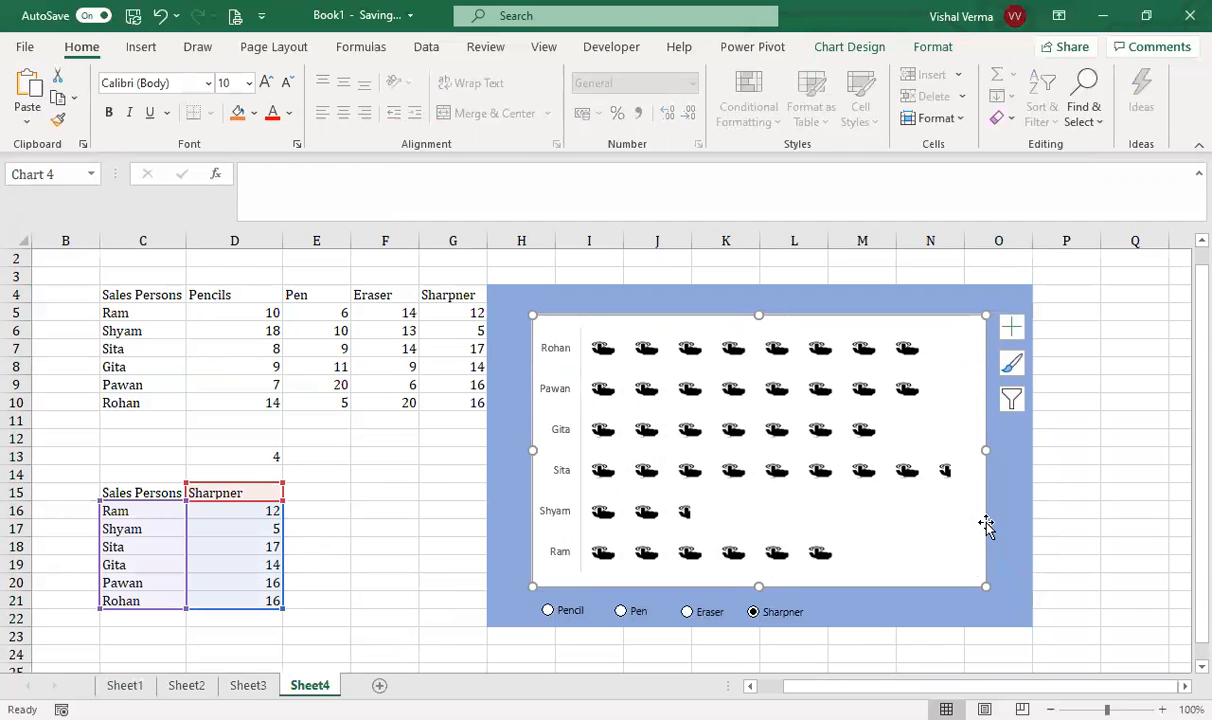
double_click(982, 350)
click(984, 388)
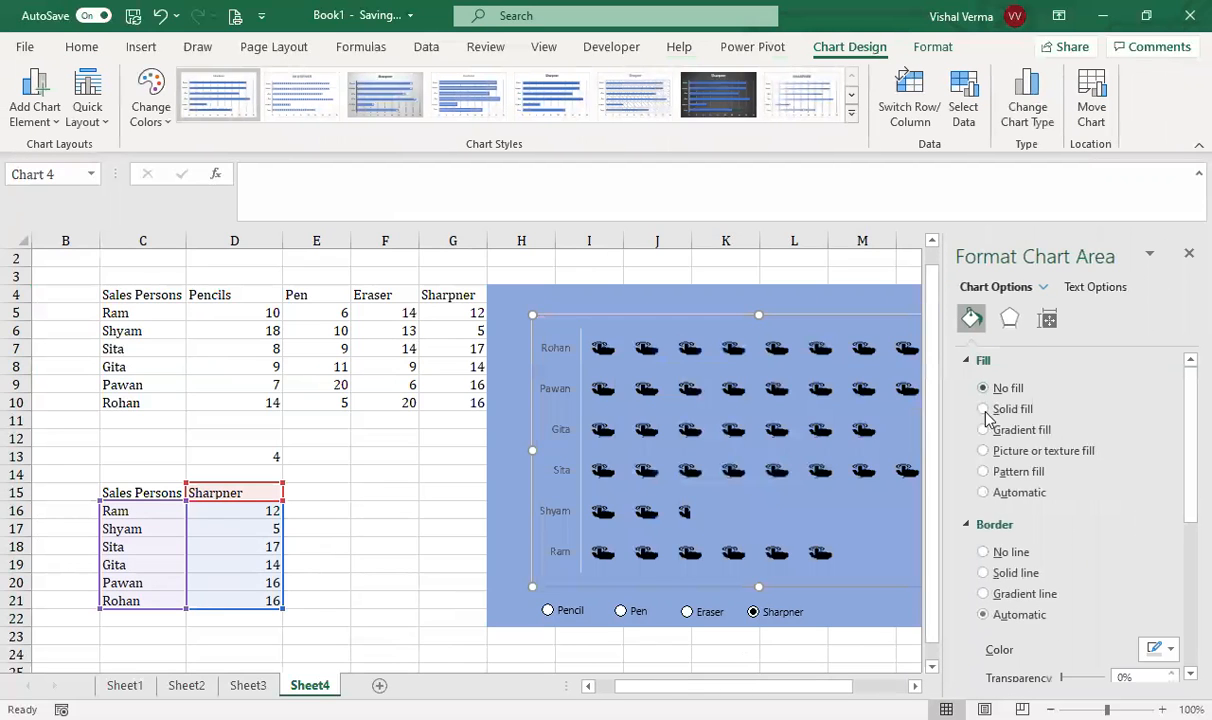
click(984, 553)
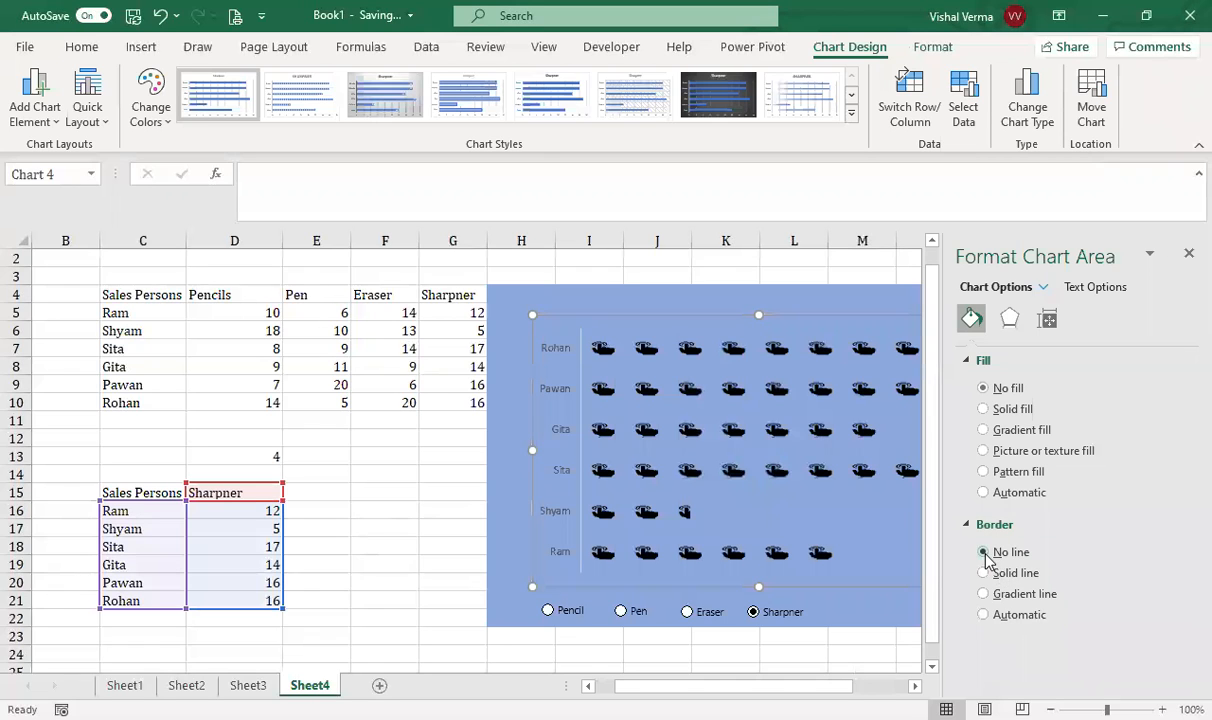
Remove the border line from the chart's plot area and deselect the chart.
click(588, 568)
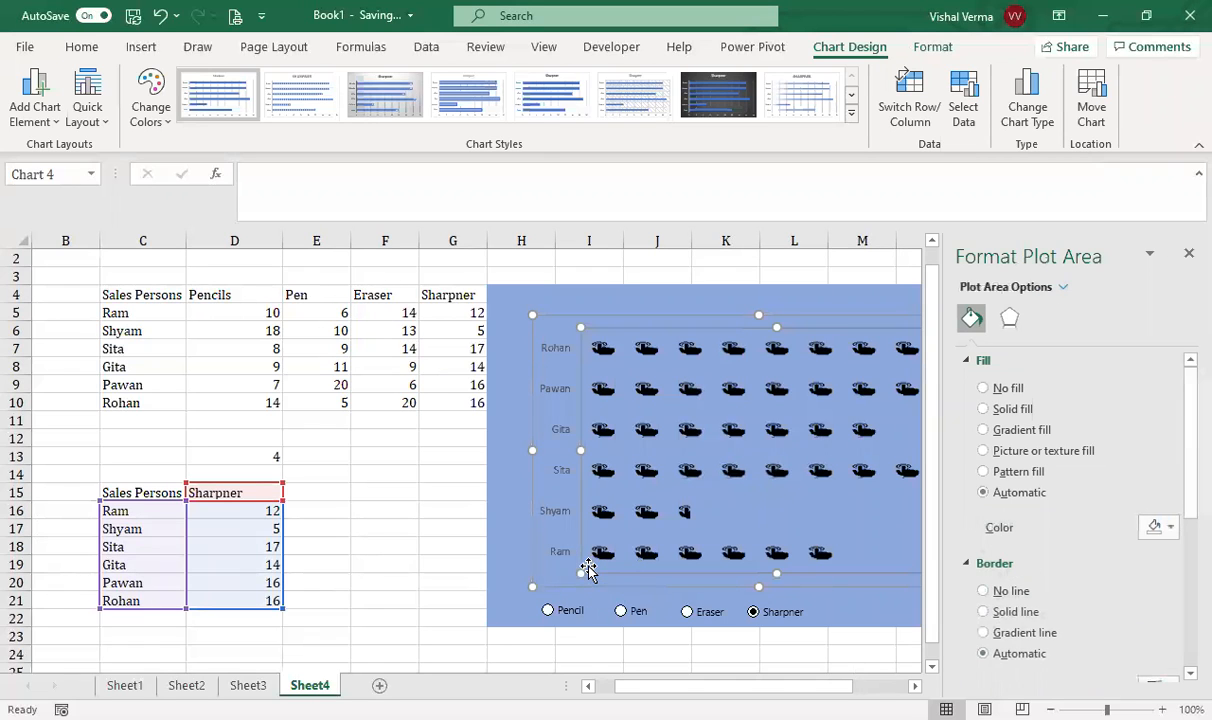
click(983, 591)
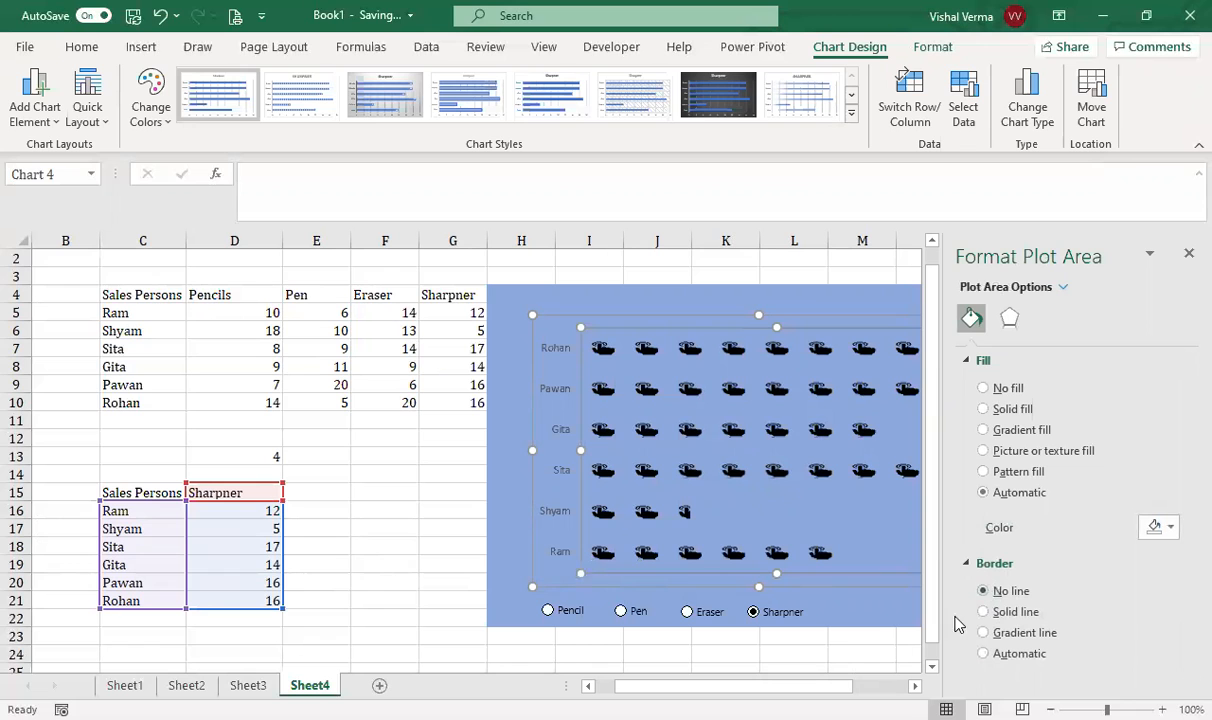
click(866, 657)
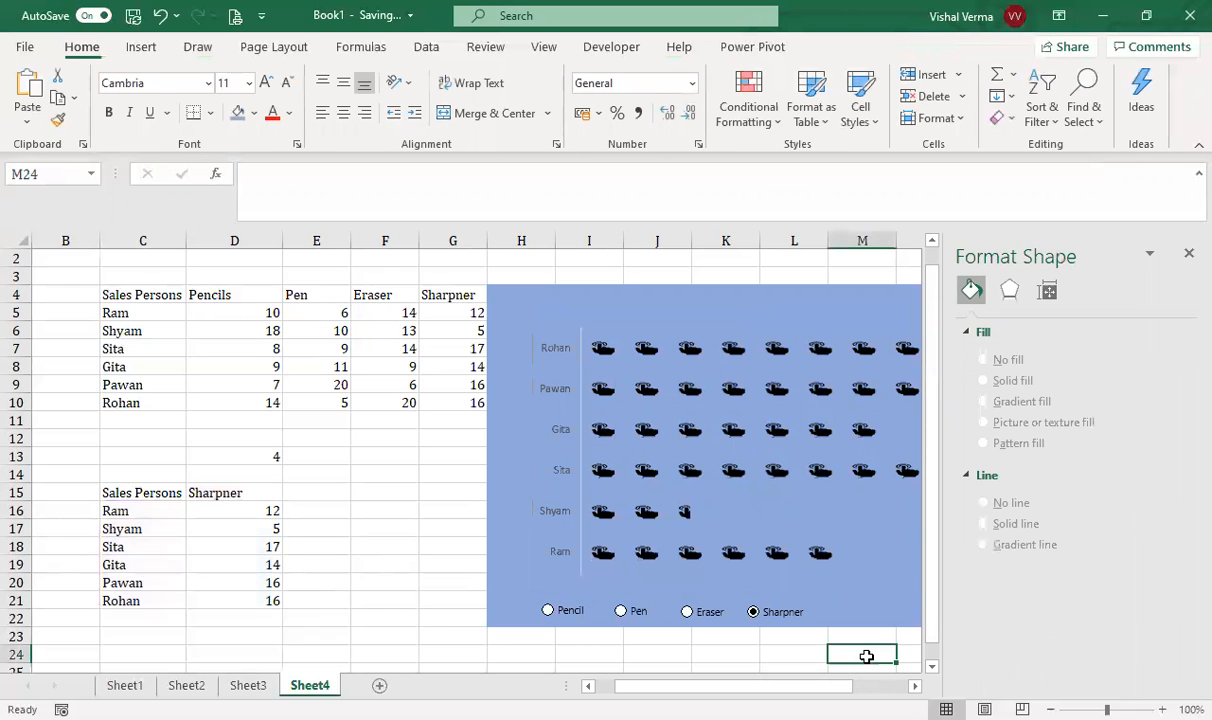
Set the chart's vertical category axis to no line, deselect the chart and close the formatting pane.
click(580, 516)
click(580, 516)
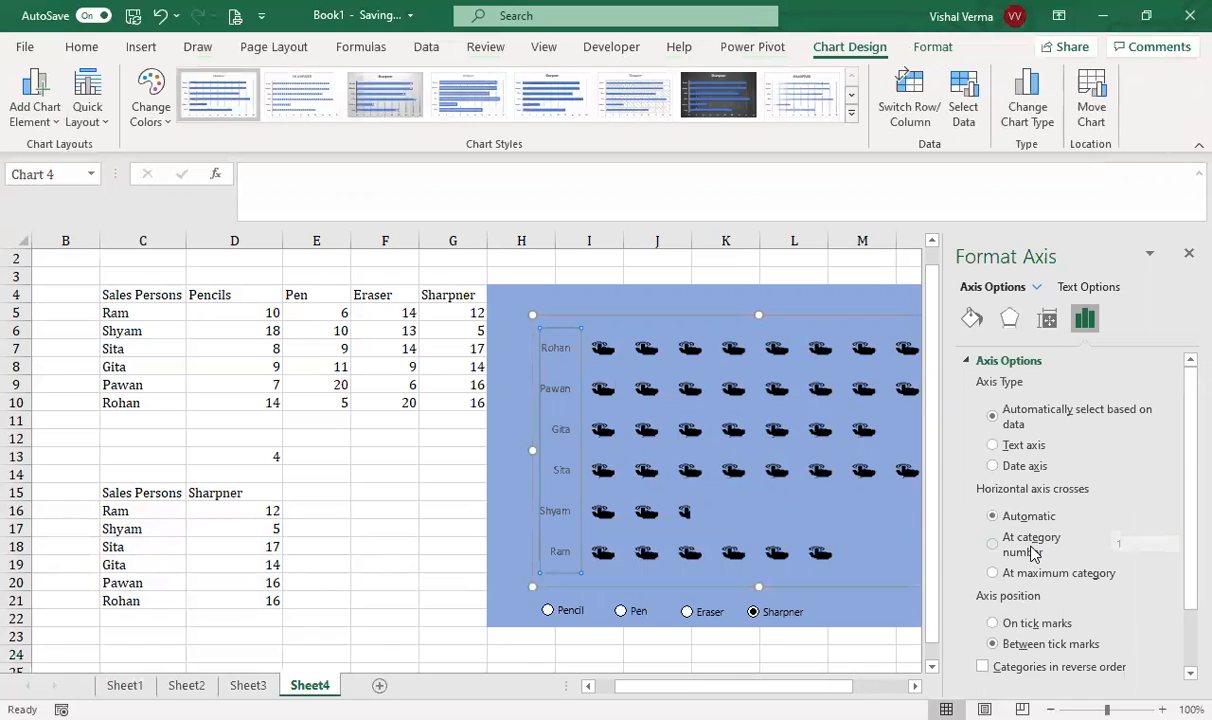
click(969, 320)
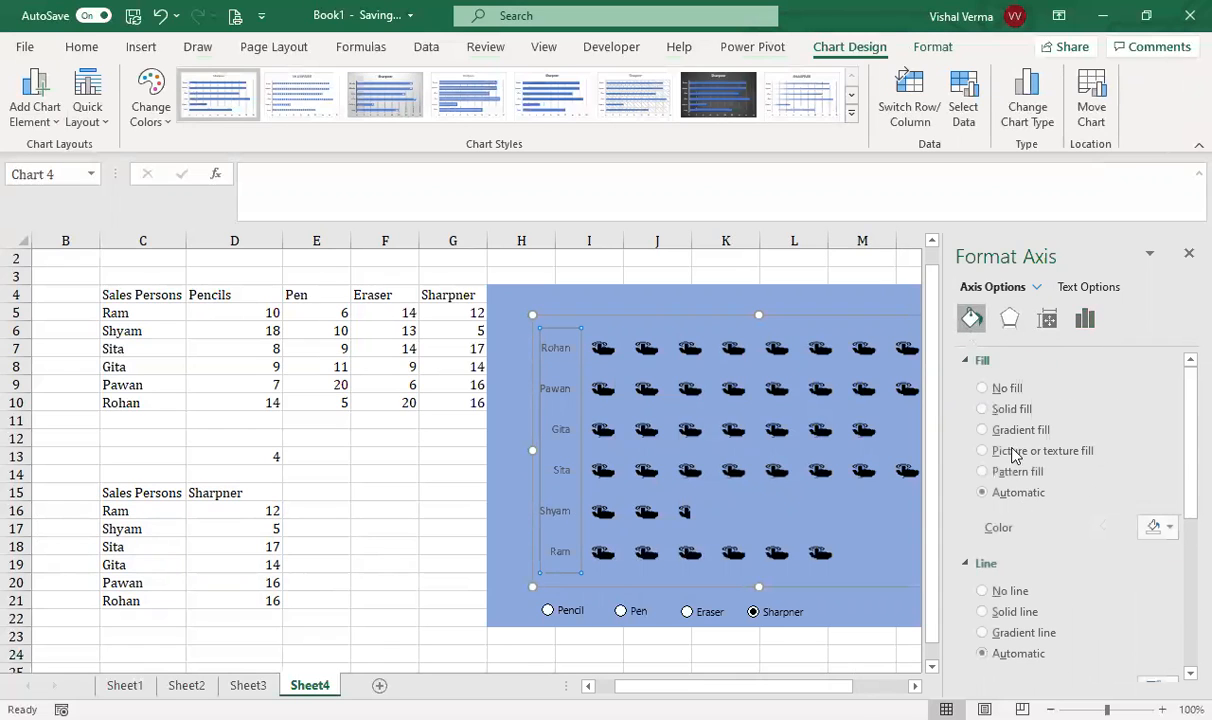
click(983, 591)
click(784, 648)
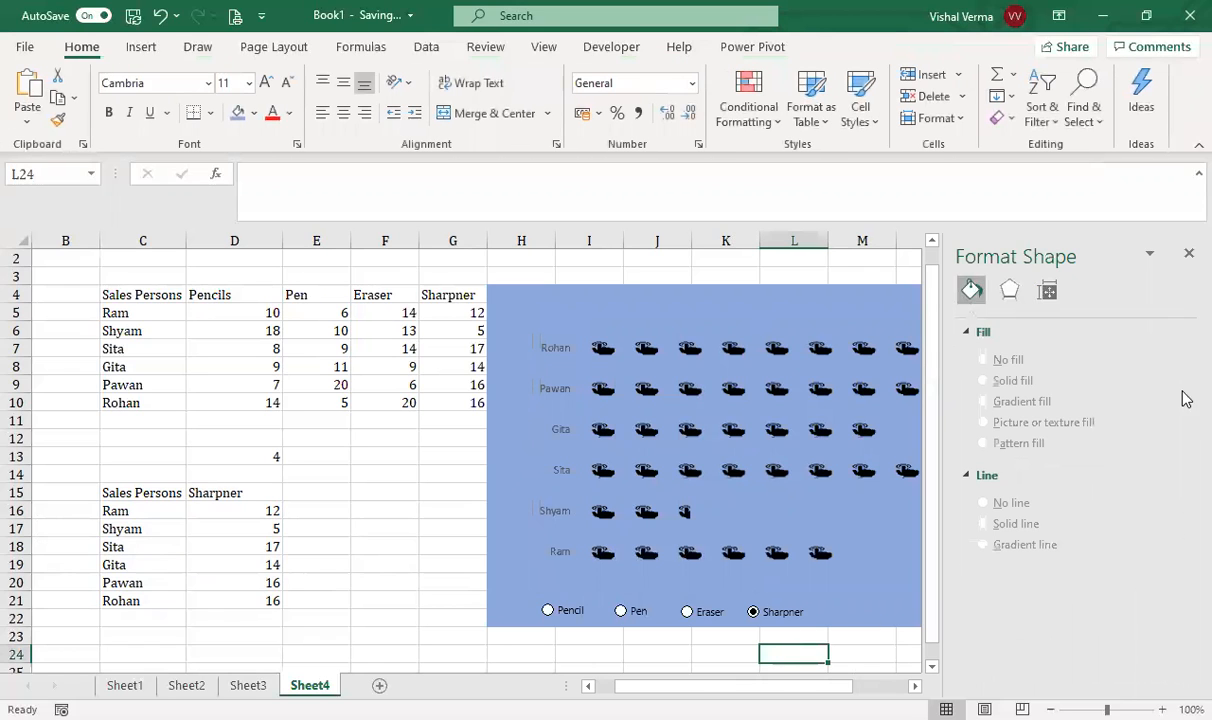
click(1187, 256)
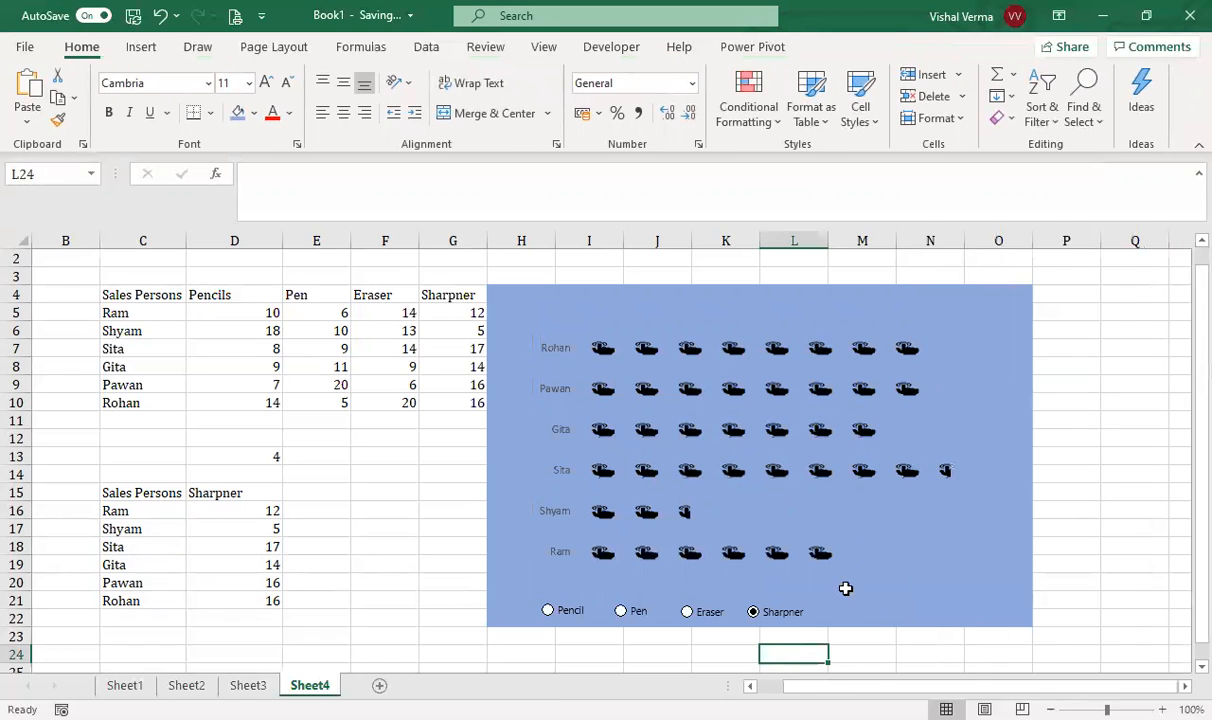
Test the chart with the Eraser, Pen and Pencil options in turn, and leave Pencil selected.
click(688, 612)
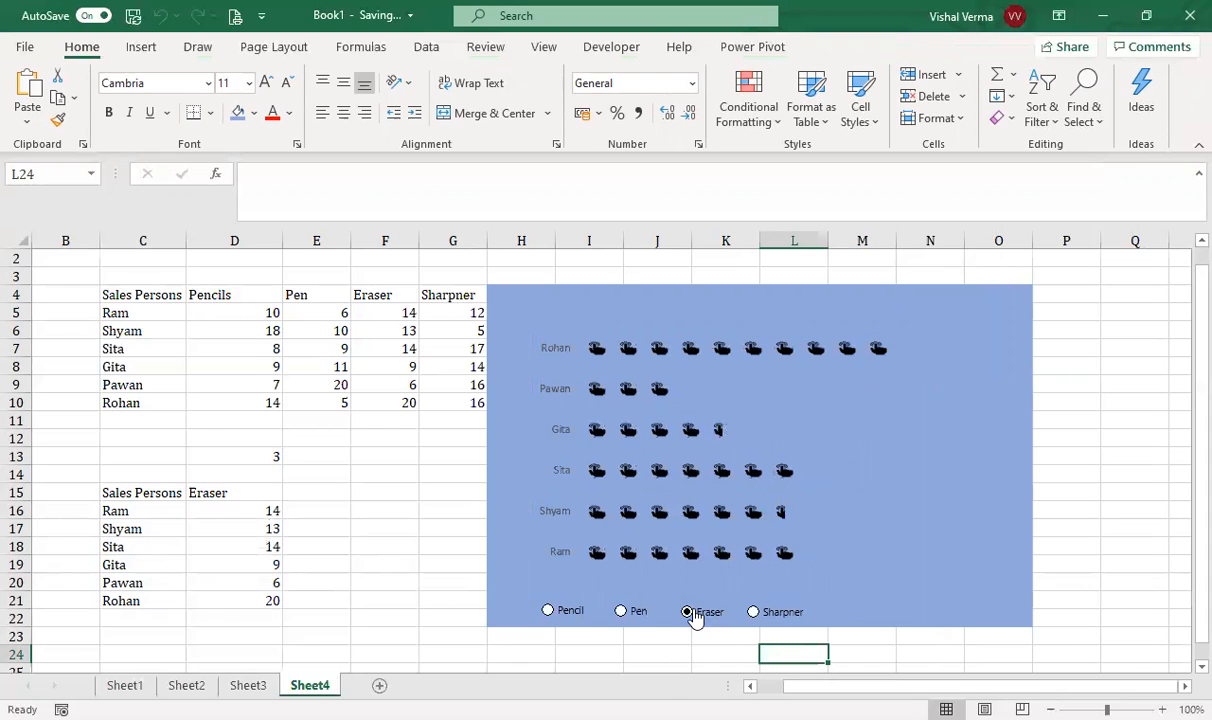
click(620, 613)
click(548, 612)
click(645, 656)
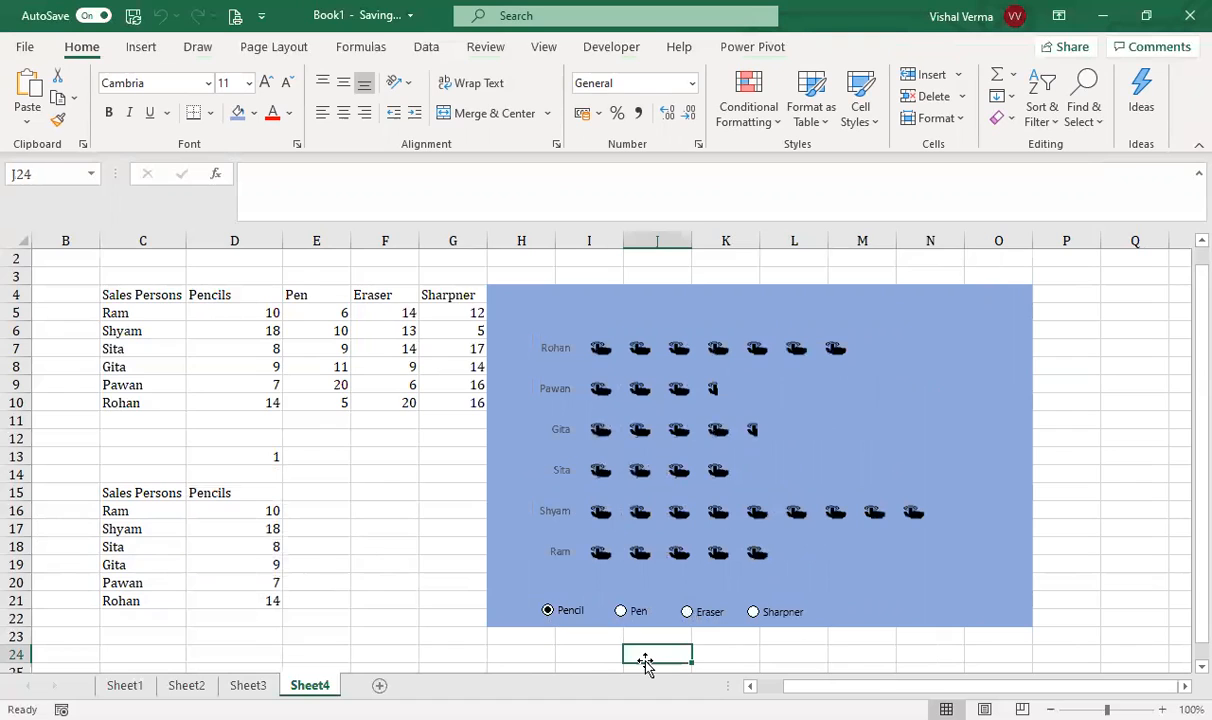